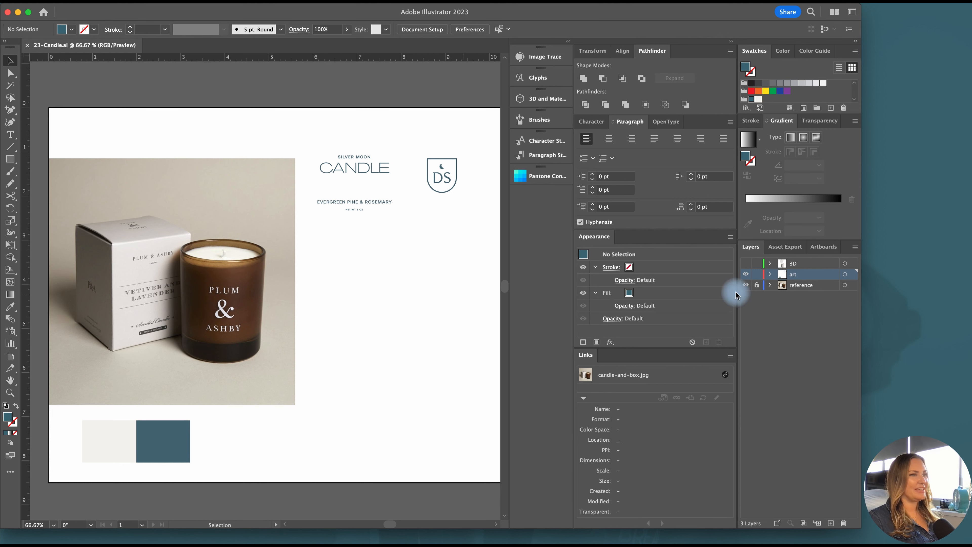
Check what the reference and art layers hold by hiding the art layer and showing it again
click(804, 290)
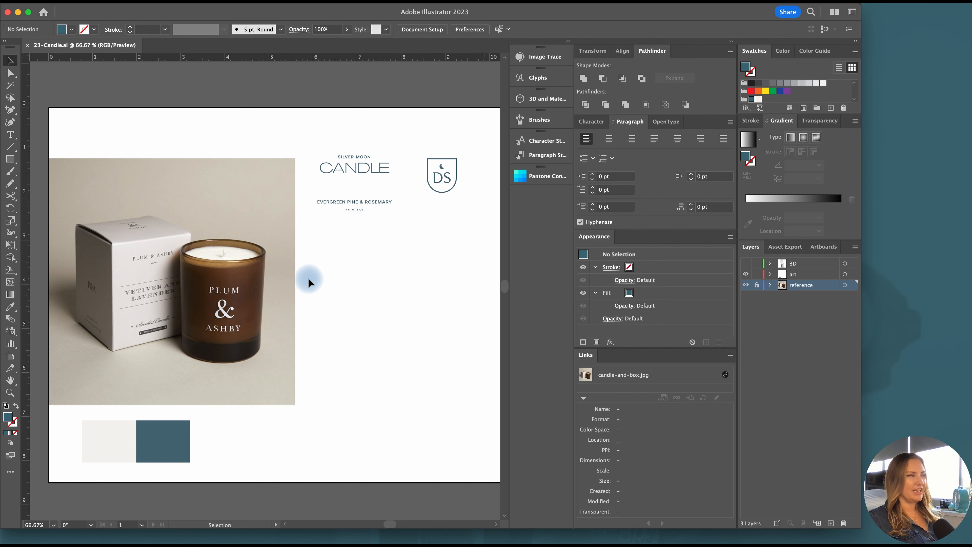
scroll(278, 299, left, 2)
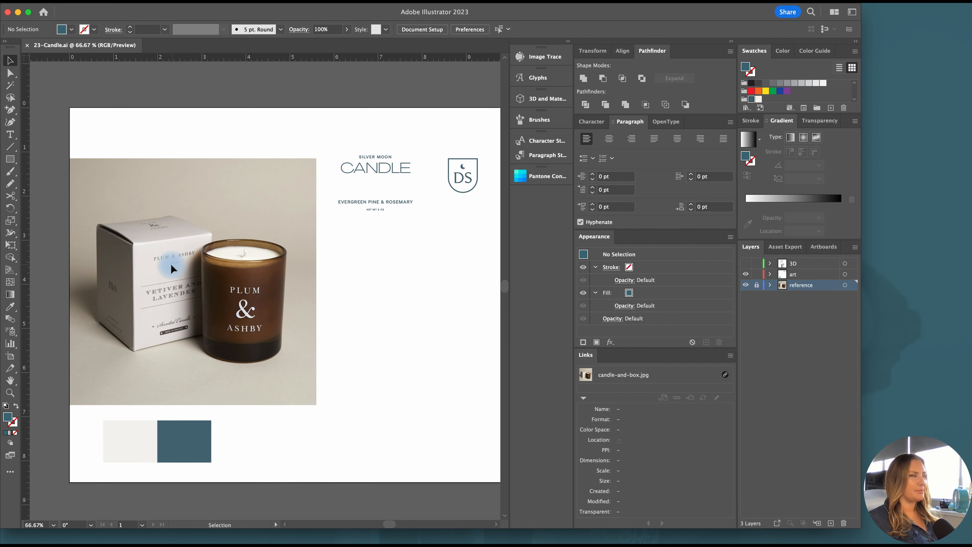
click(799, 274)
click(745, 274)
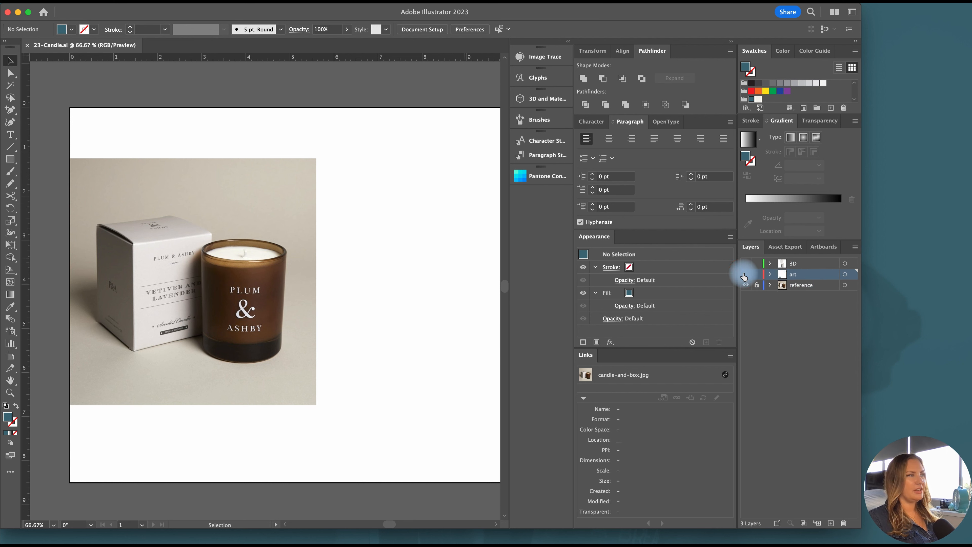
click(745, 274)
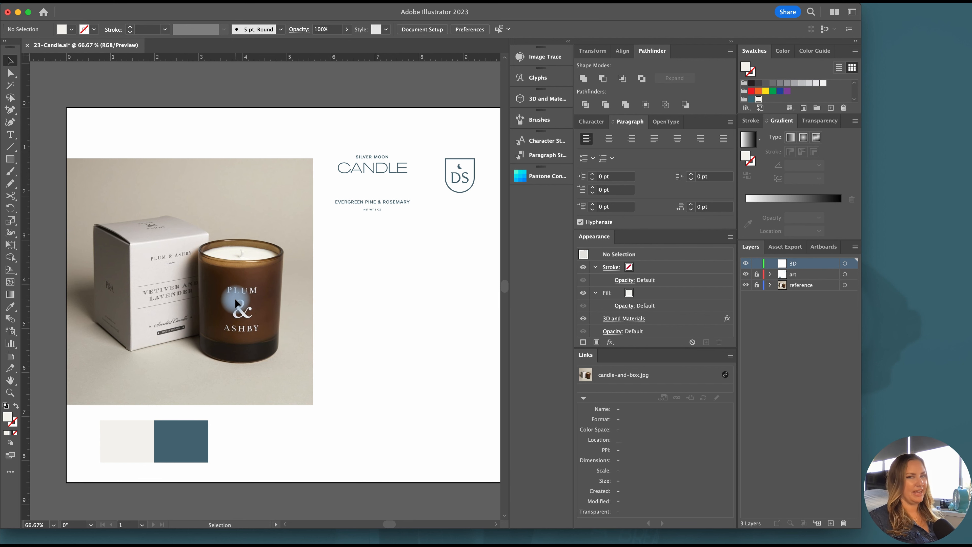
Draw a filled rectangle about 2.37 in tall over the candle glass, spanning its full width from rim to base
scroll(242, 295, up, 2)
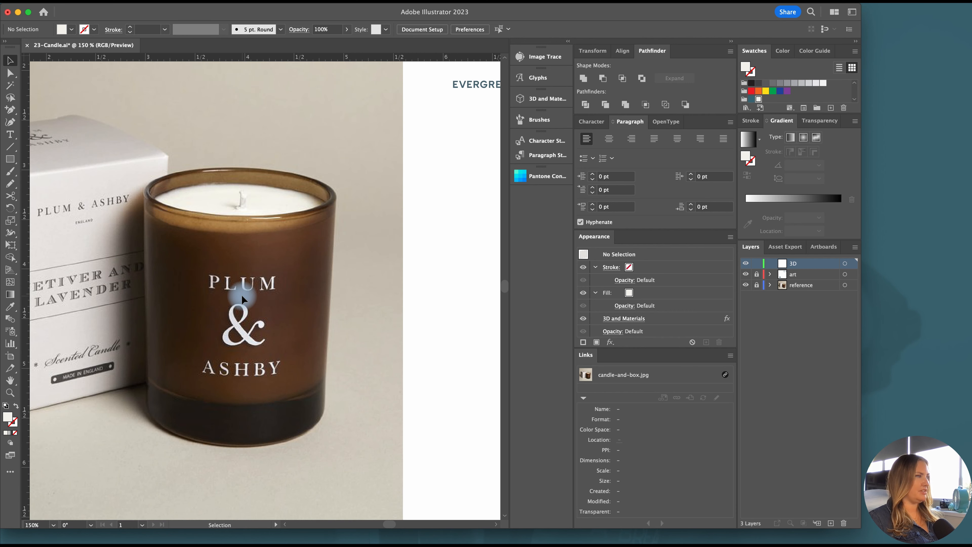
click(9, 159)
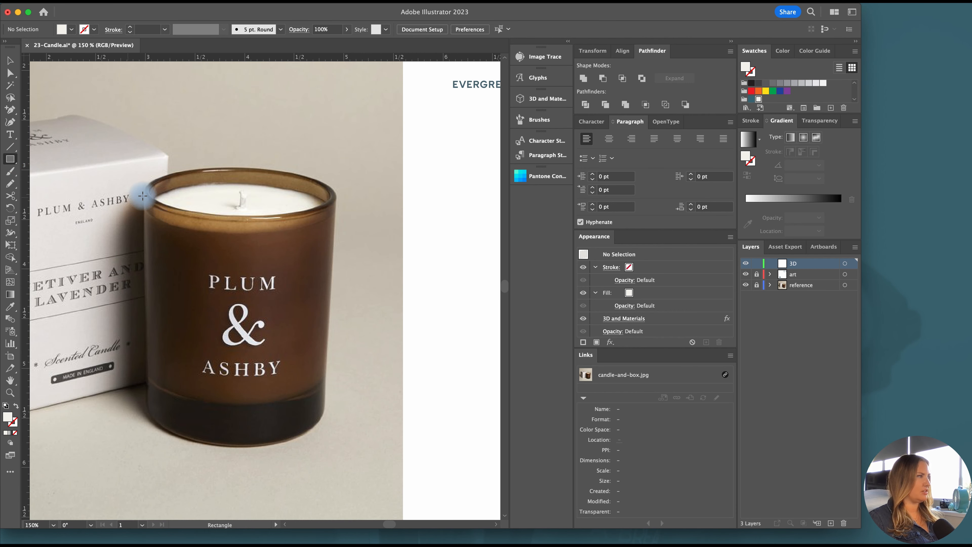
drag(143, 195, 336, 430)
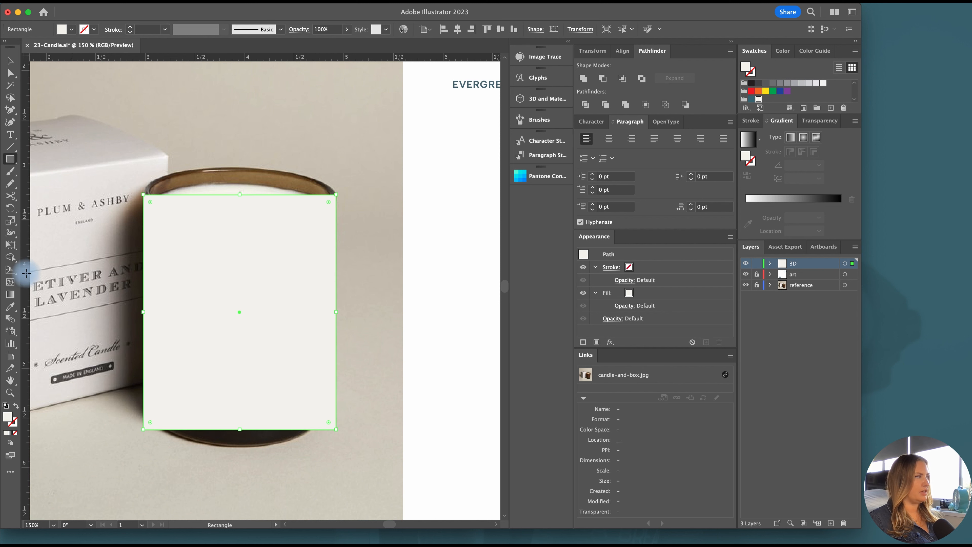
Place a vertical guide through the rectangle's center and swap the rectangle's fill and stroke
drag(25, 275, 237, 312)
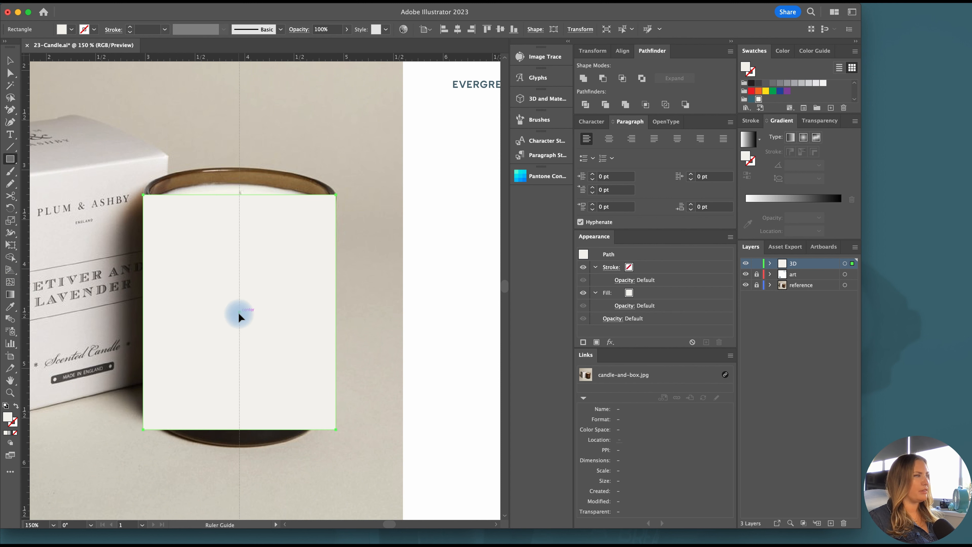
click(10, 60)
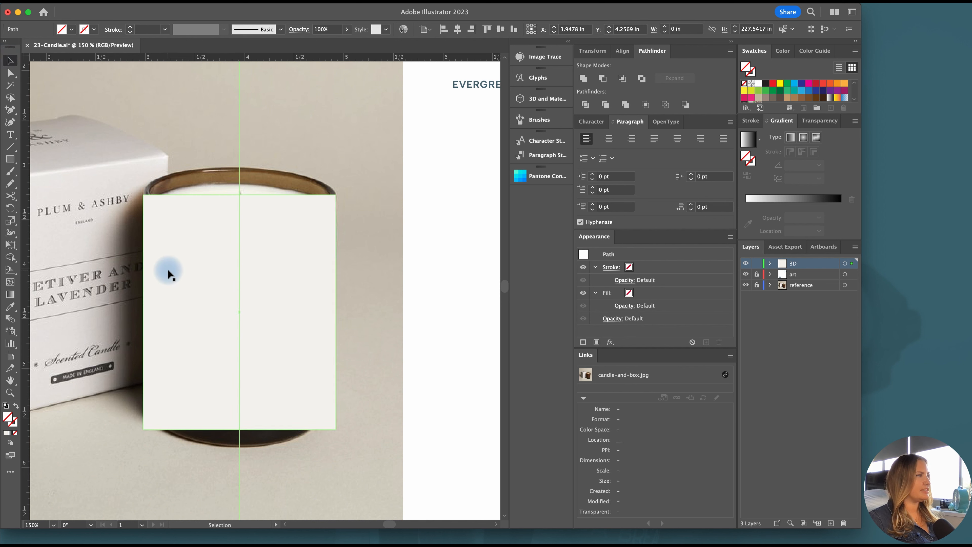
click(171, 268)
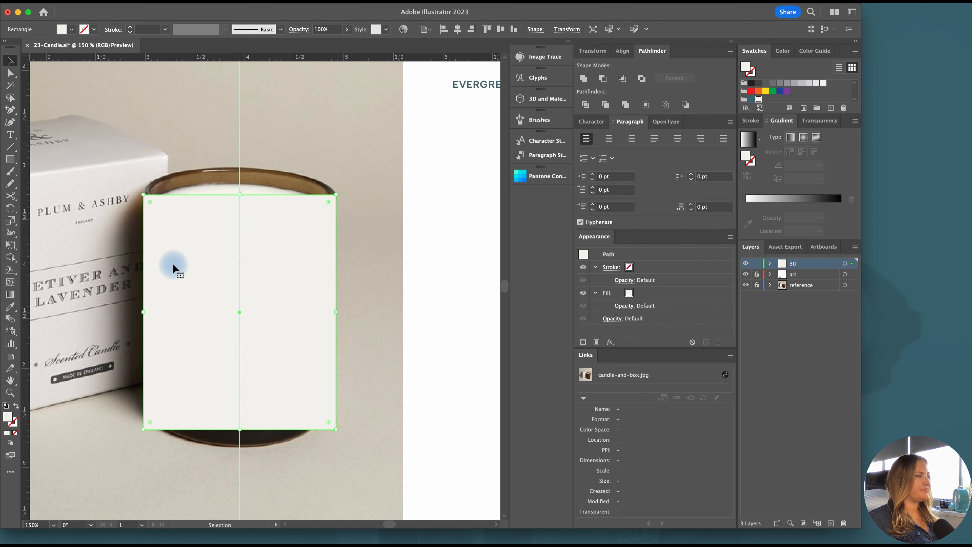
click(16, 405)
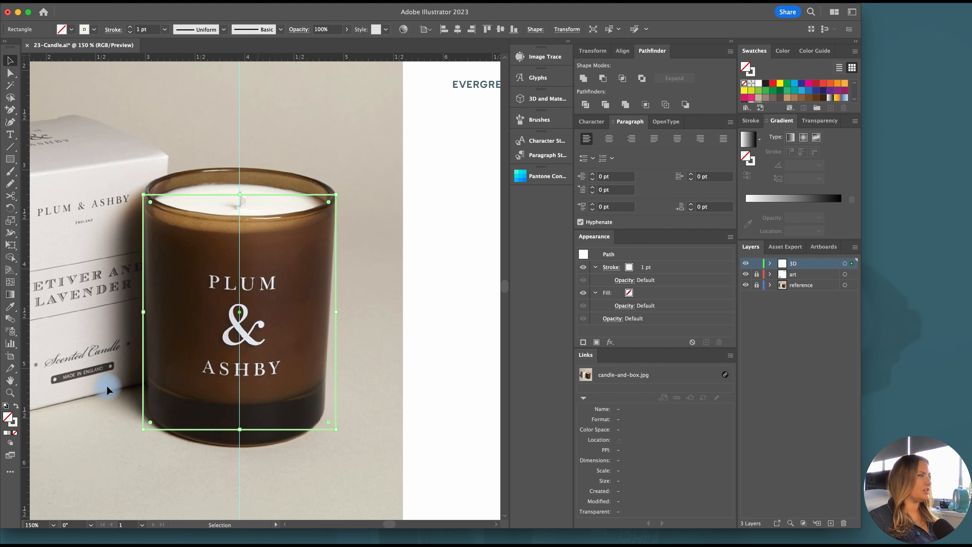
Cut the rectangle at its top and bottom midpoints with the Scissors tool and delete the left half
click(11, 195)
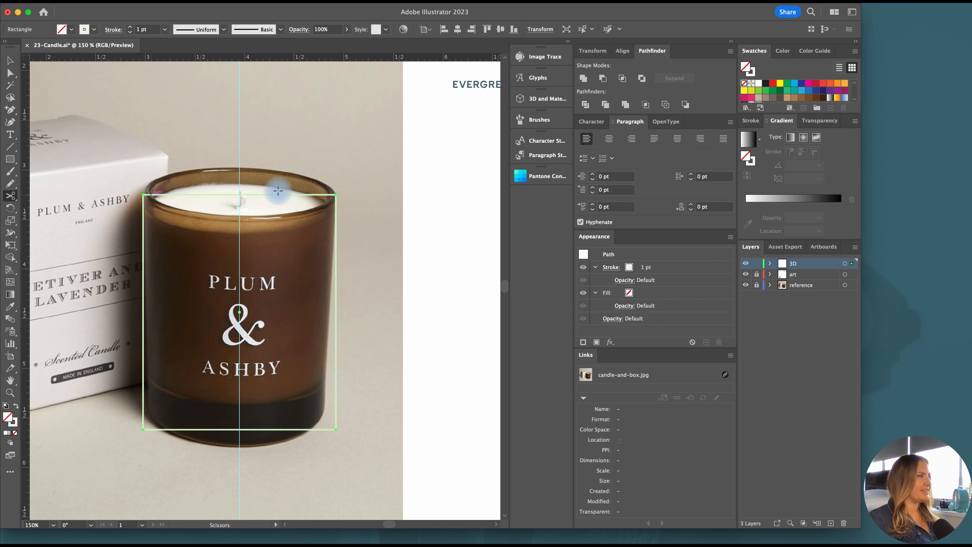
click(241, 195)
click(238, 429)
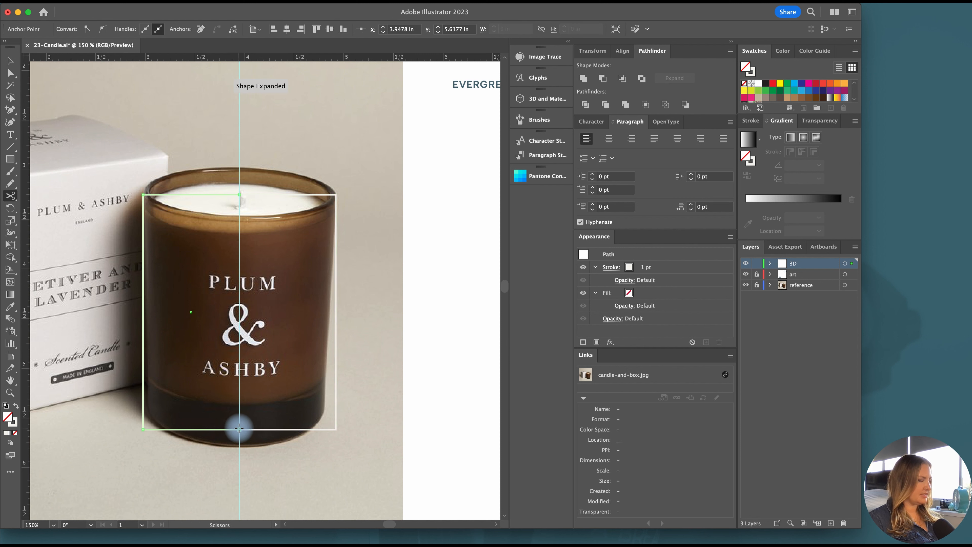
key(v)
click(217, 428)
key(Delete)
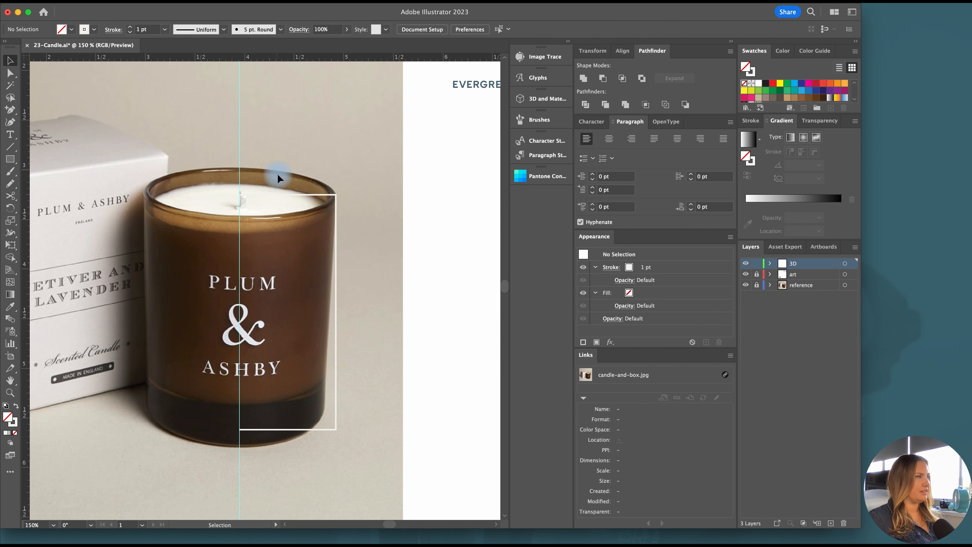
Round the remaining half's outer bottom corner to a radius of about 0.05 in
click(287, 197)
key(a)
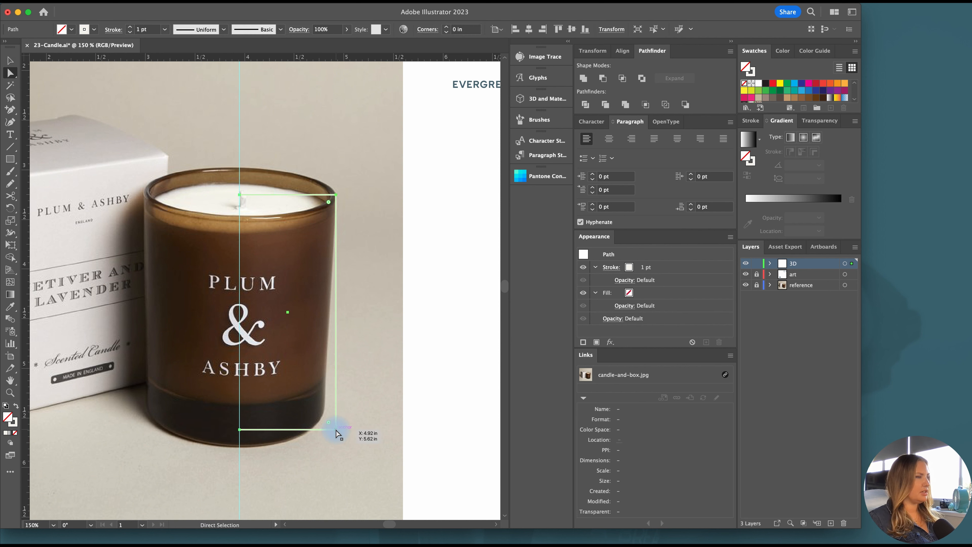
click(336, 430)
drag(329, 423, 332, 426)
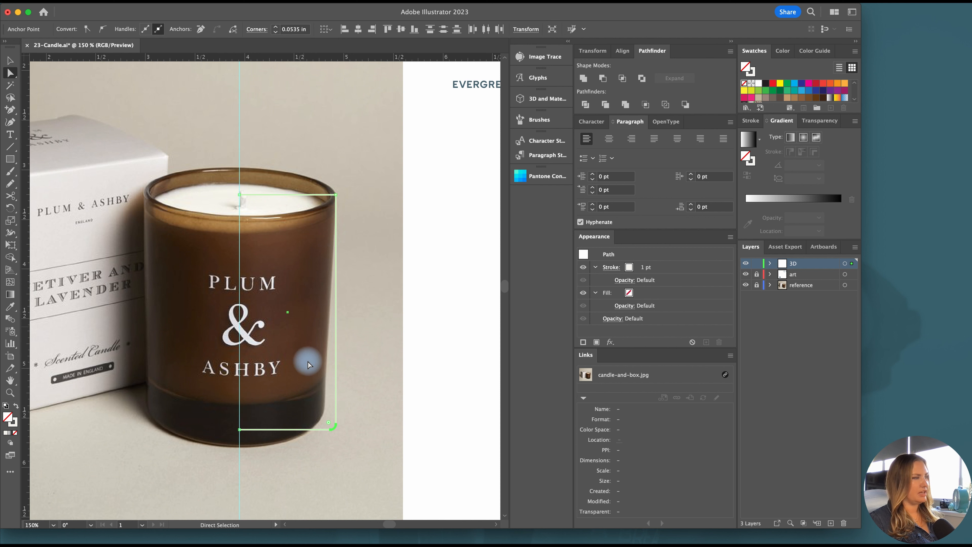
Draw the inner glass profile with the Pen tool: about 0.29 in up the guide, 0.92 in outward, and 2.08 in up to the top edge
key(plus)
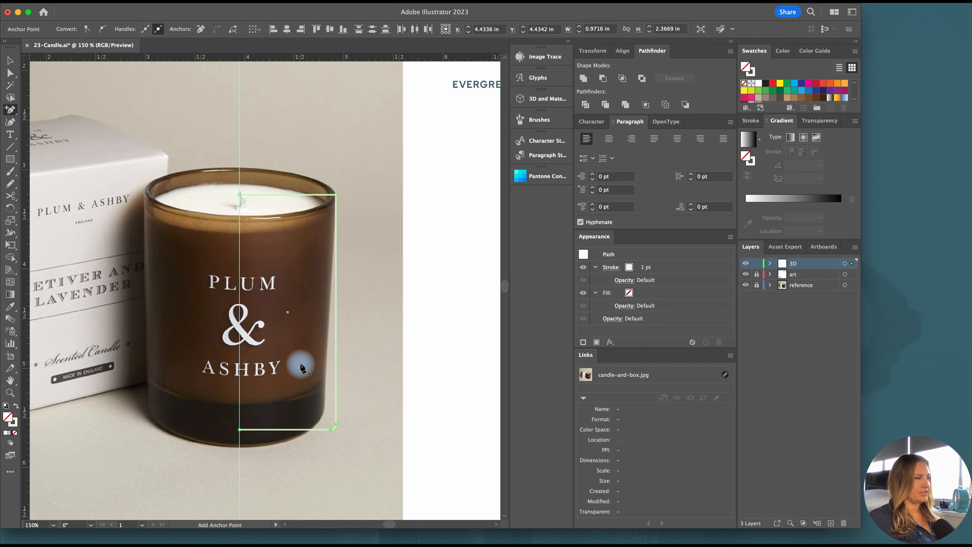
click(240, 431)
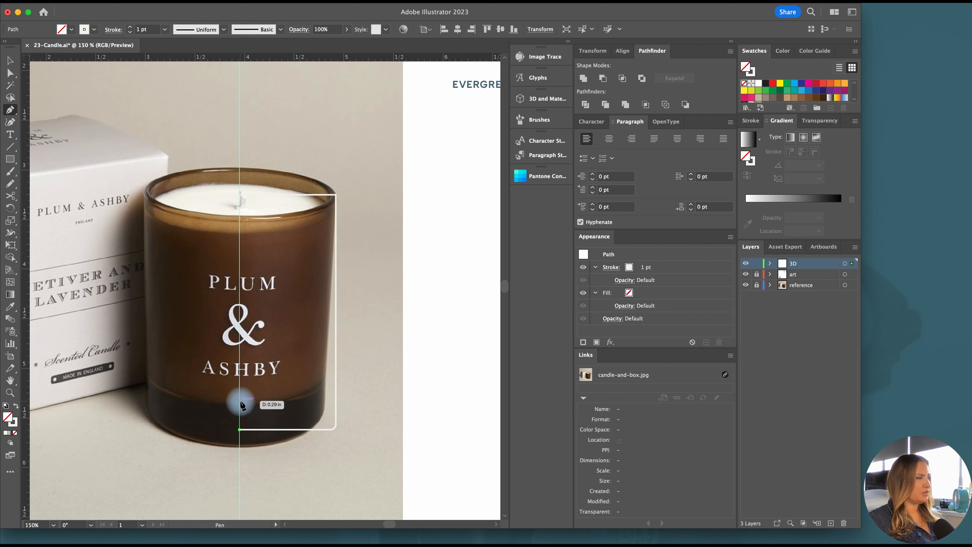
click(239, 400)
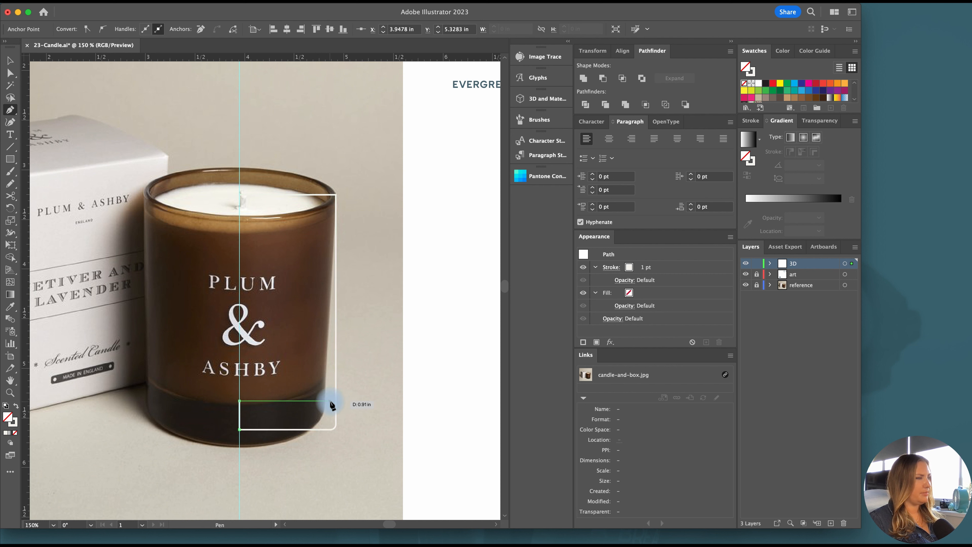
click(331, 401)
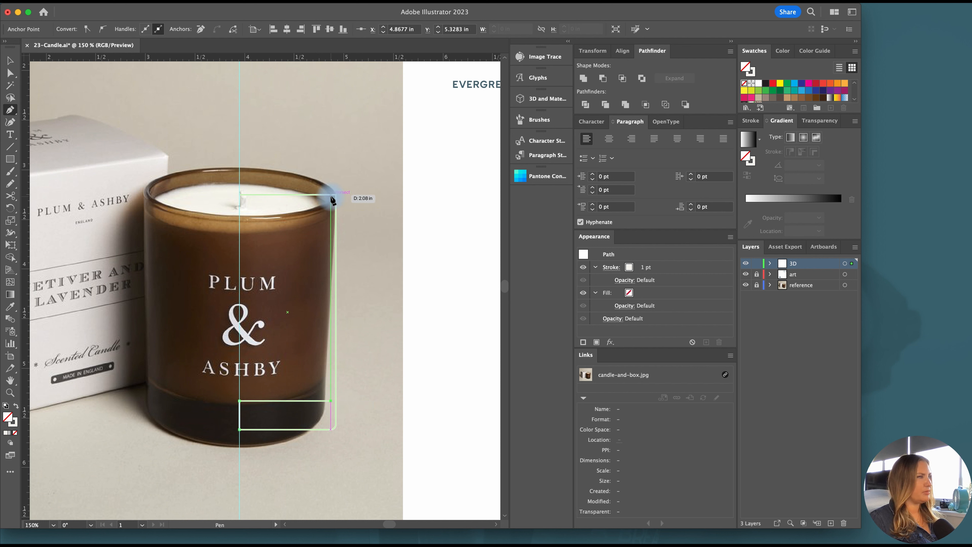
click(331, 195)
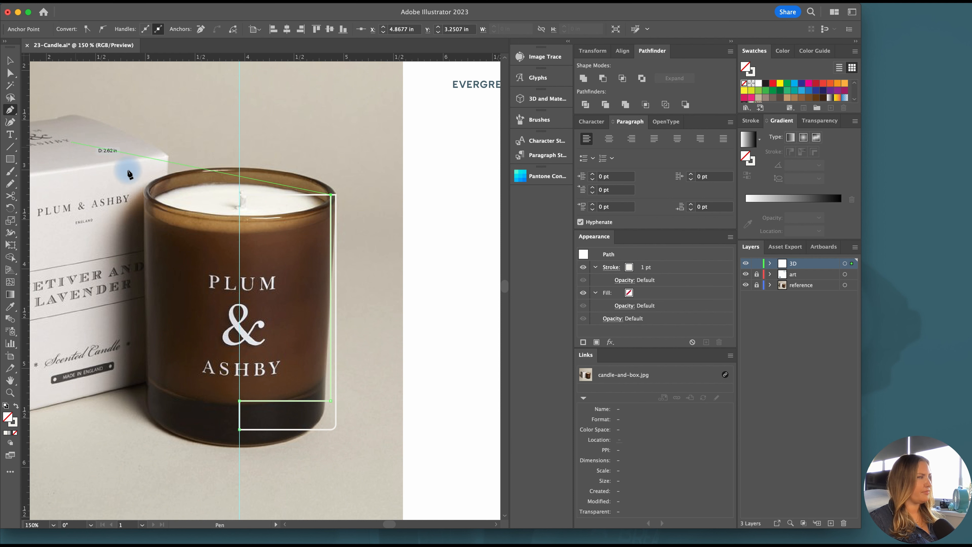
Move the outer path's top endpoint from the center guide to the top end of the inner wall
key(a)
scroll(270, 191, up, 1)
drag(228, 198, 293, 207)
key(super+z)
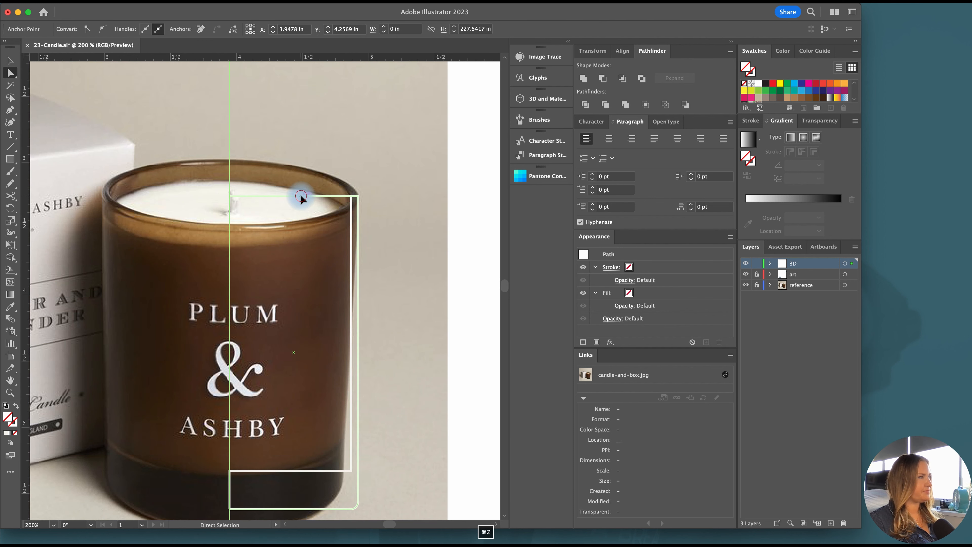
scroll(229, 195, up, 7)
drag(235, 202, 329, 204)
scroll(426, 202, down, 3)
scroll(405, 205, down, 2)
Select the outer and inner glass paths and join them into one profile
drag(315, 203, 372, 236)
key(v)
scroll(353, 229, down, 2)
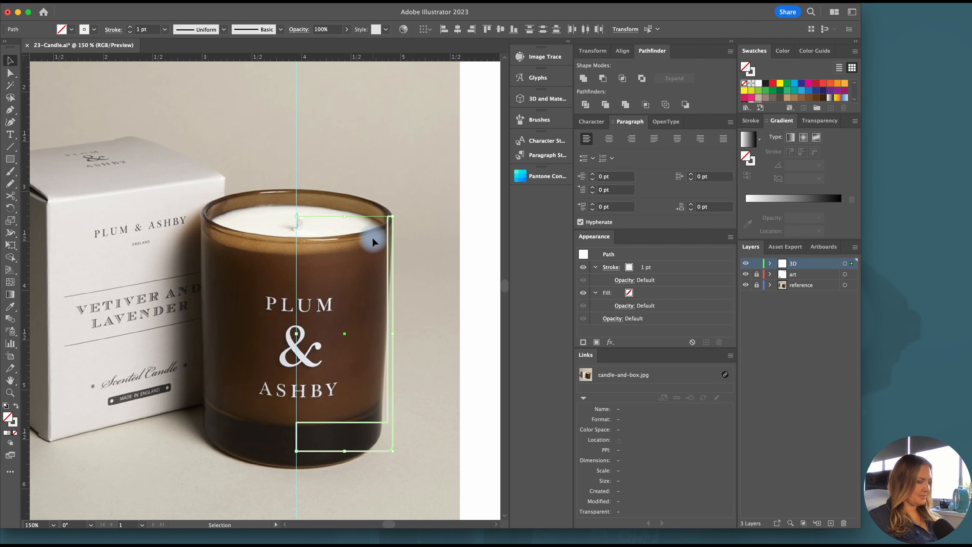
key(super+j)
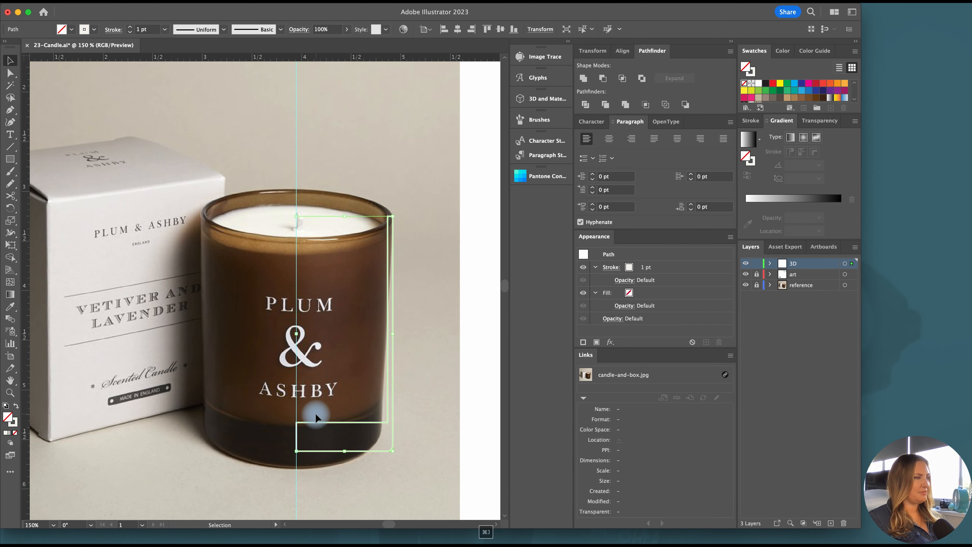
Round both rim corners at the top of the glass wall to about 0.025 in and swap the profile's fill and stroke
scroll(396, 189, up, 5)
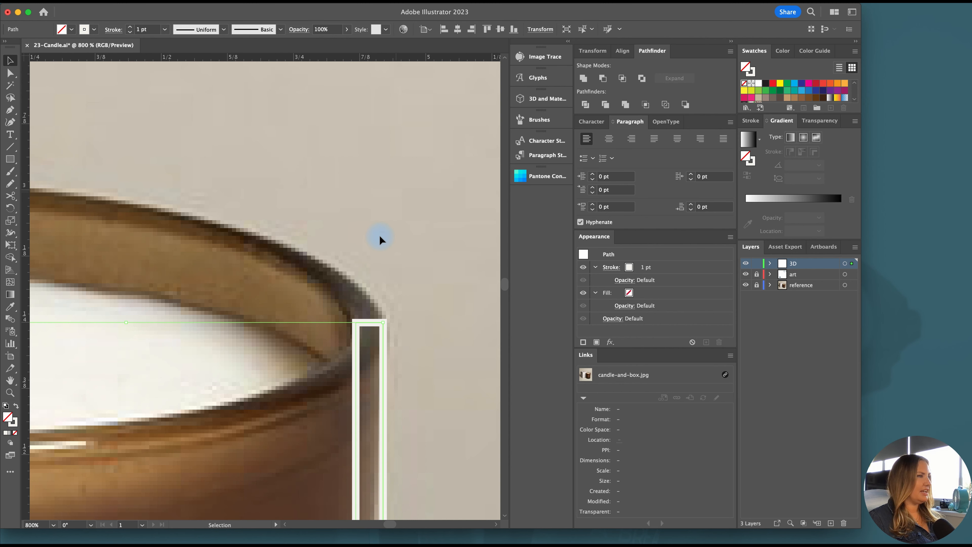
scroll(358, 327, down, 1)
key(a)
click(356, 324)
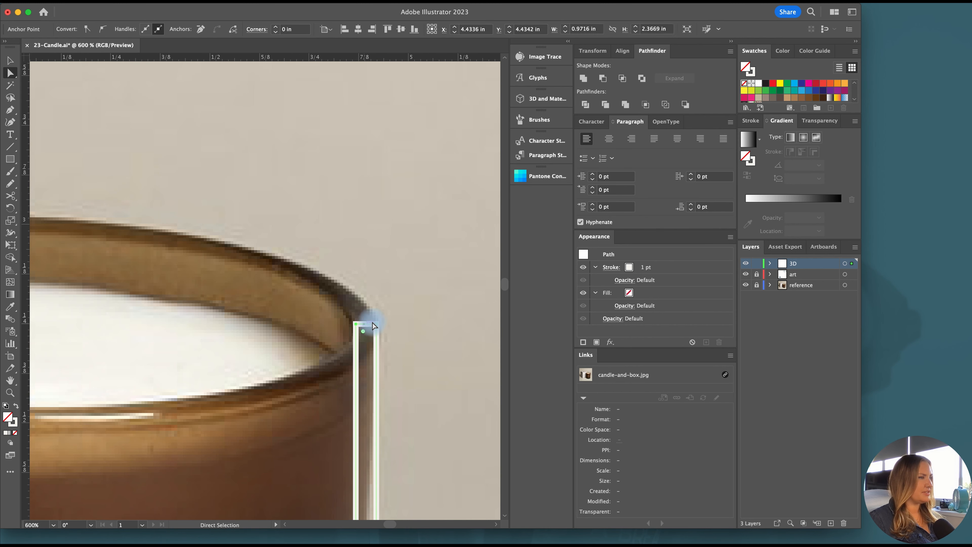
shift+click(375, 322)
drag(369, 336, 368, 344)
scroll(369, 360, down, 1)
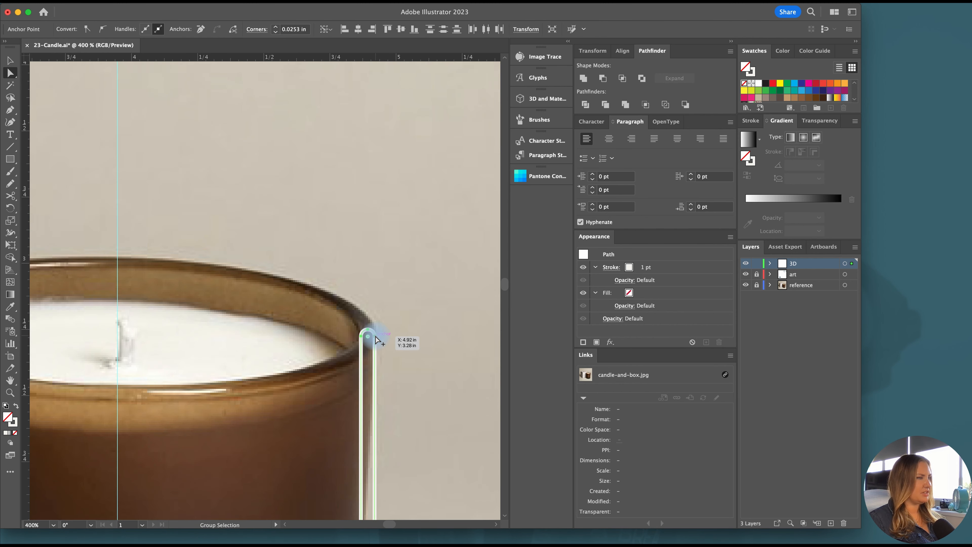
key(v)
click(16, 406)
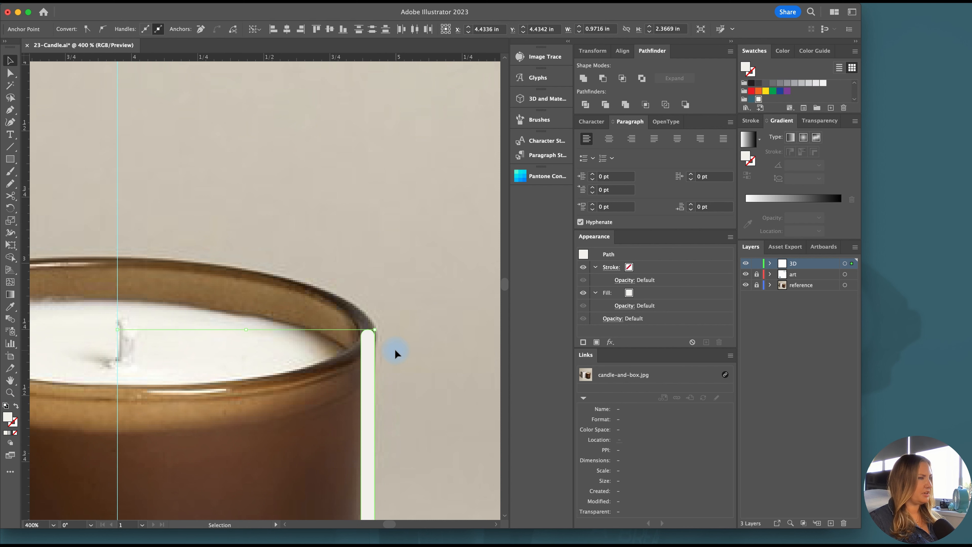
Round the profile's inner corner between the wall and the base to a radius of about 0.023 in
scroll(395, 348, down, 3)
scroll(395, 348, down, 4)
scroll(382, 390, up, 2)
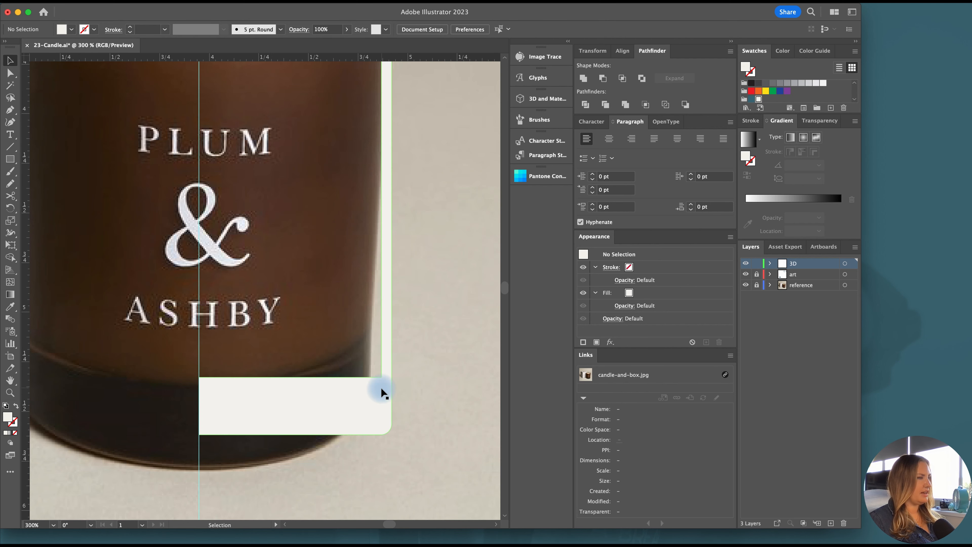
key(a)
click(382, 382)
scroll(373, 383, up, 2)
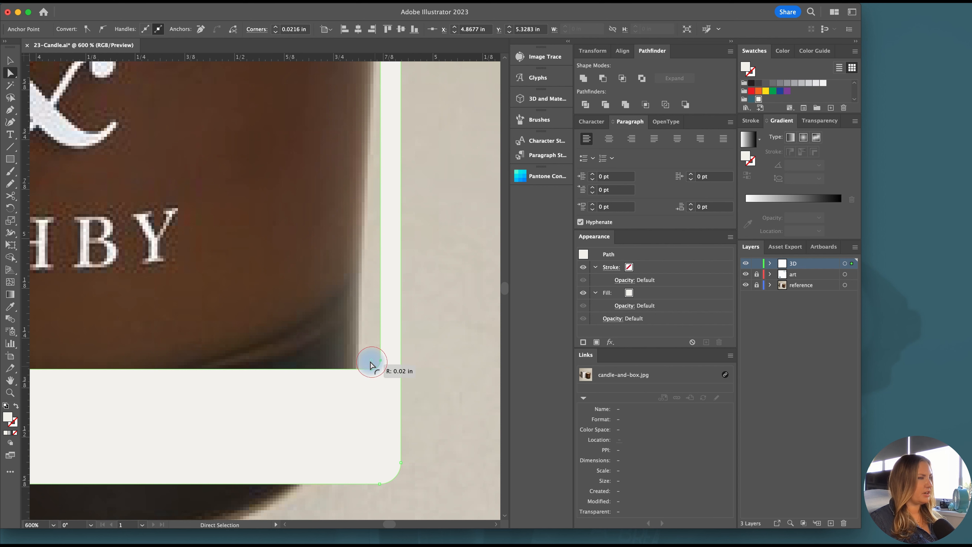
scroll(380, 373, down, 3)
key(v)
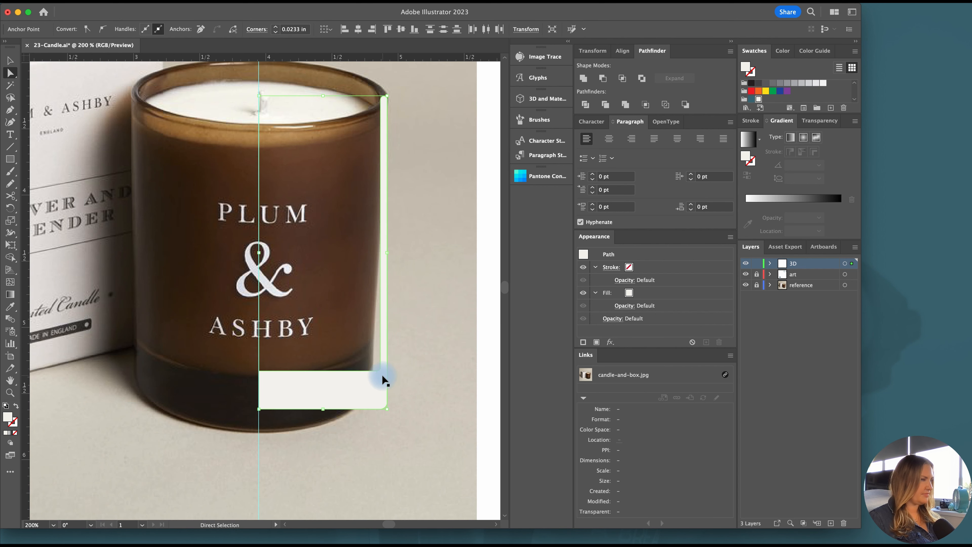
Apply a 3D Revolve to the glass profile and hide the 3D and Materials effect in its appearance
click(536, 99)
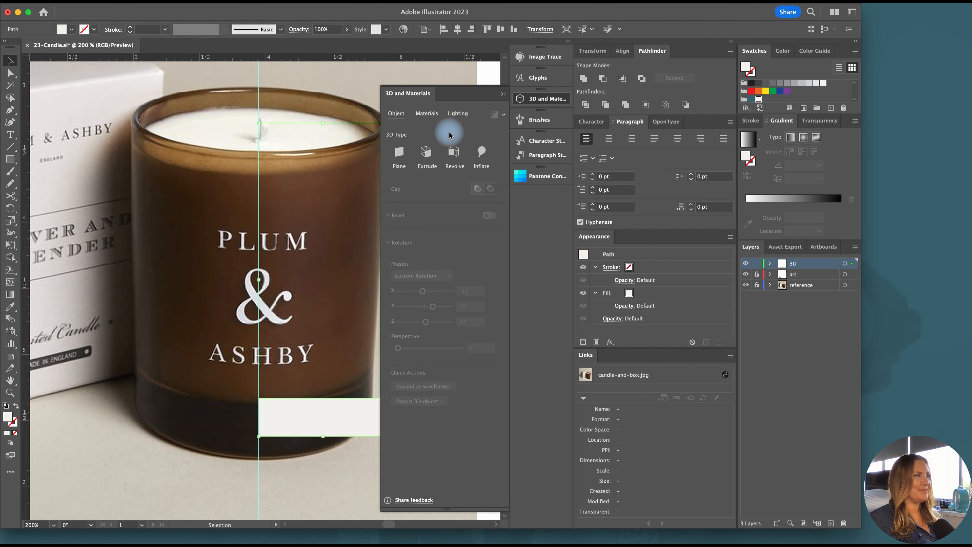
click(454, 152)
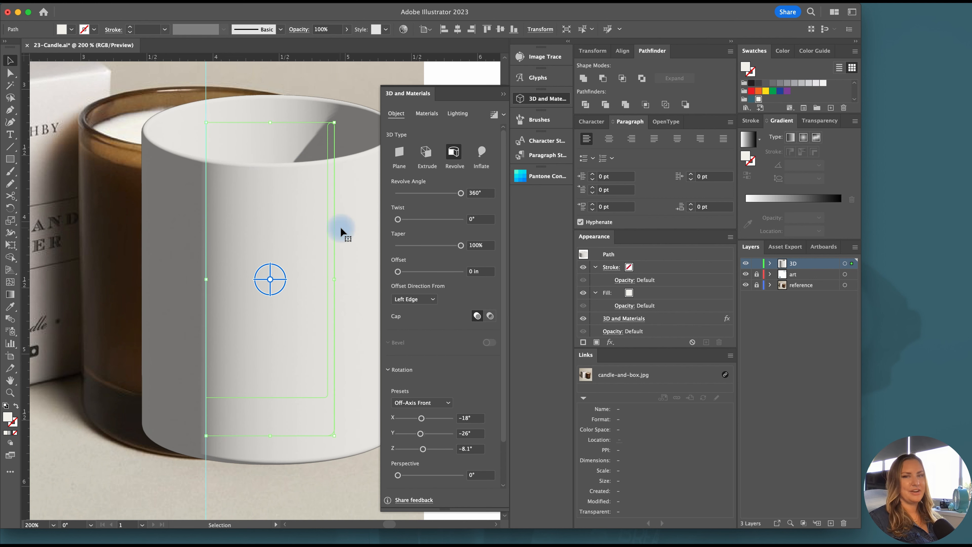
click(536, 99)
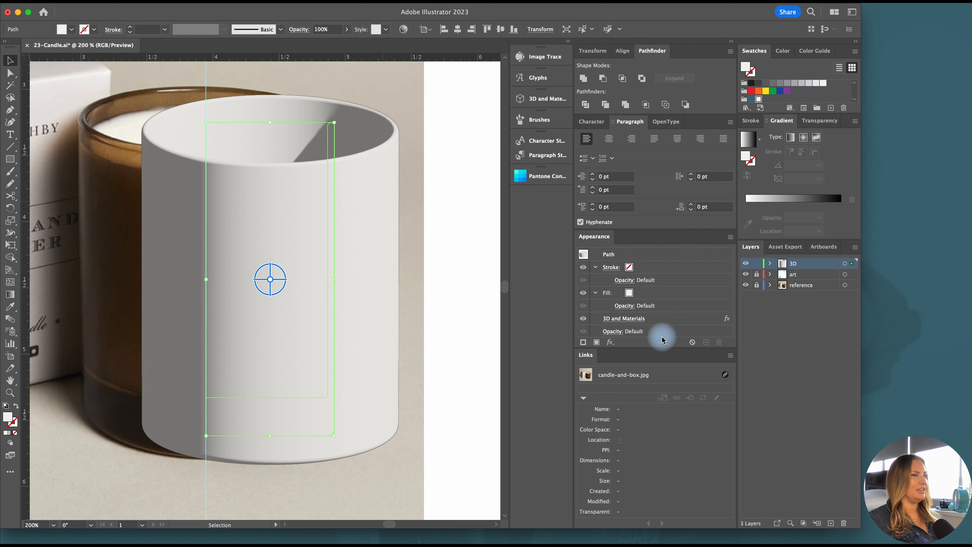
click(583, 319)
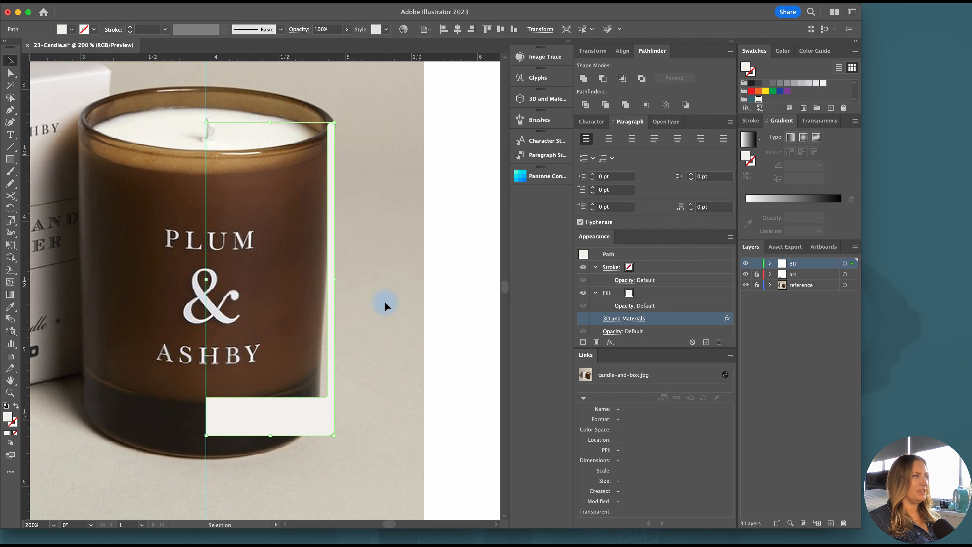
Select the glass profile and cut its inner wall just below the rim with the Scissors tool
scroll(161, 147, left, 2)
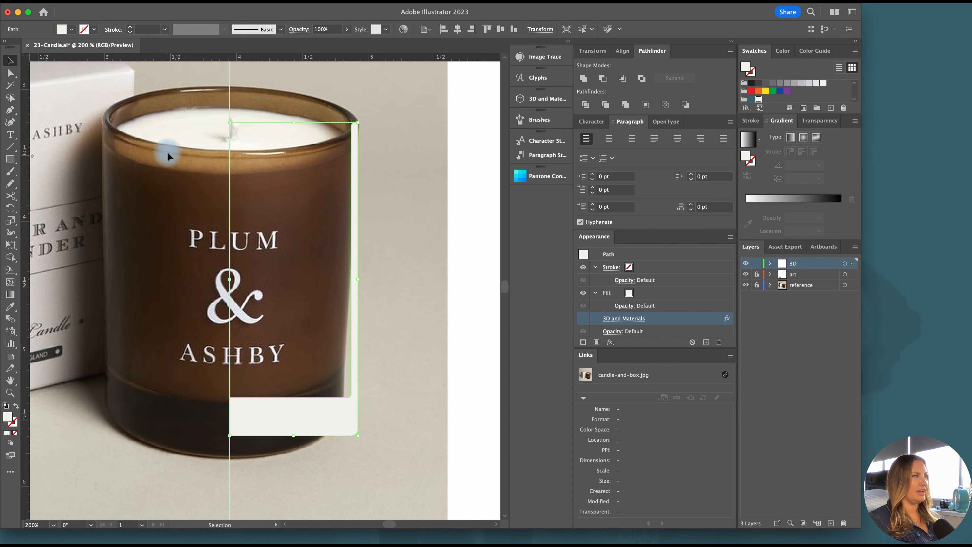
click(167, 151)
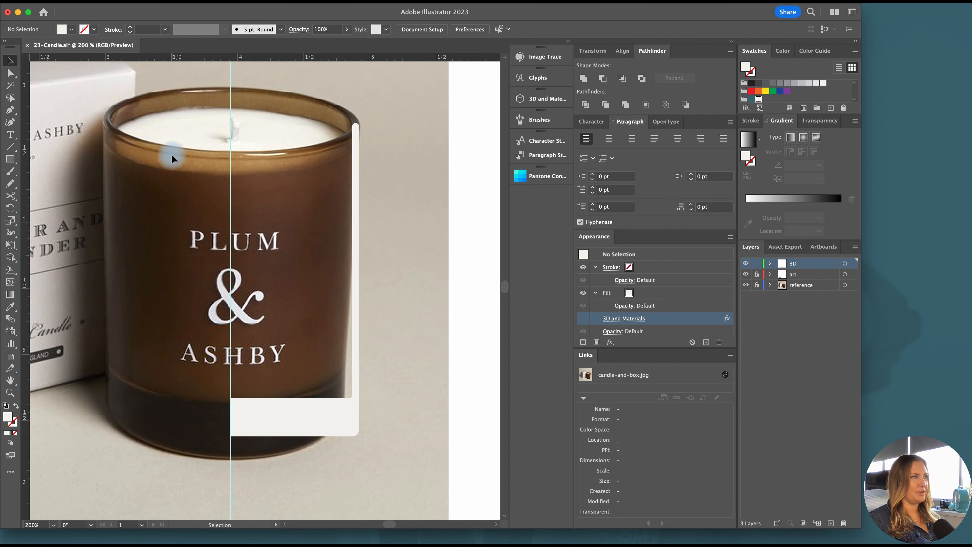
click(352, 151)
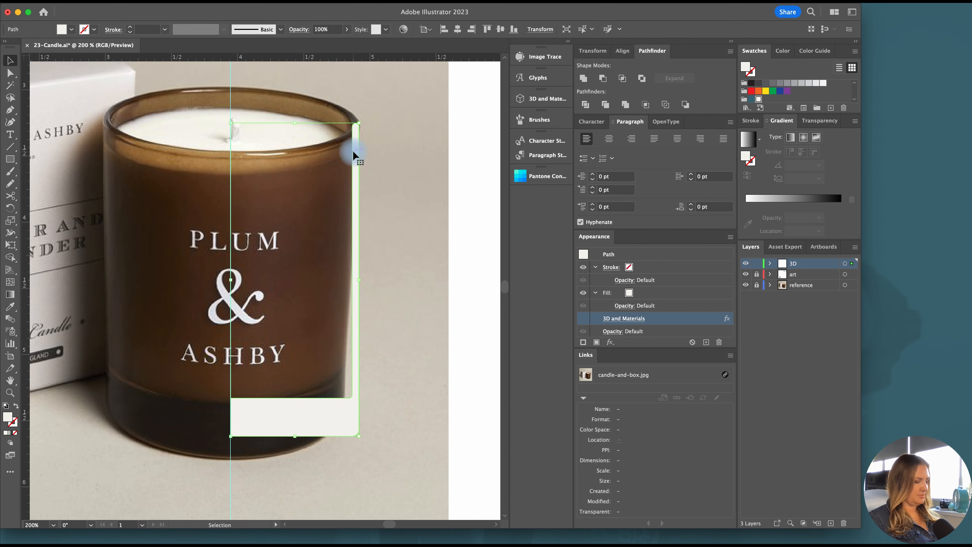
key(Right)
key(Left)
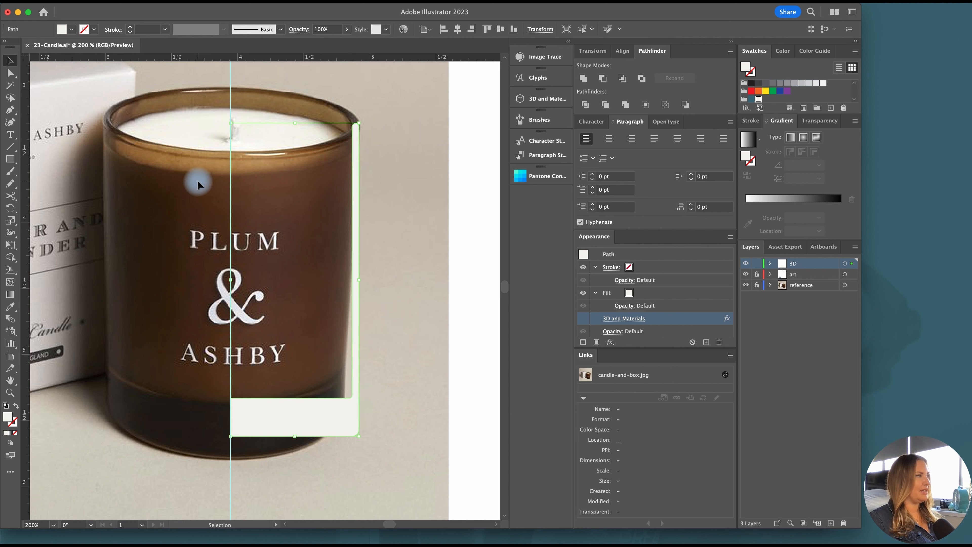
click(10, 197)
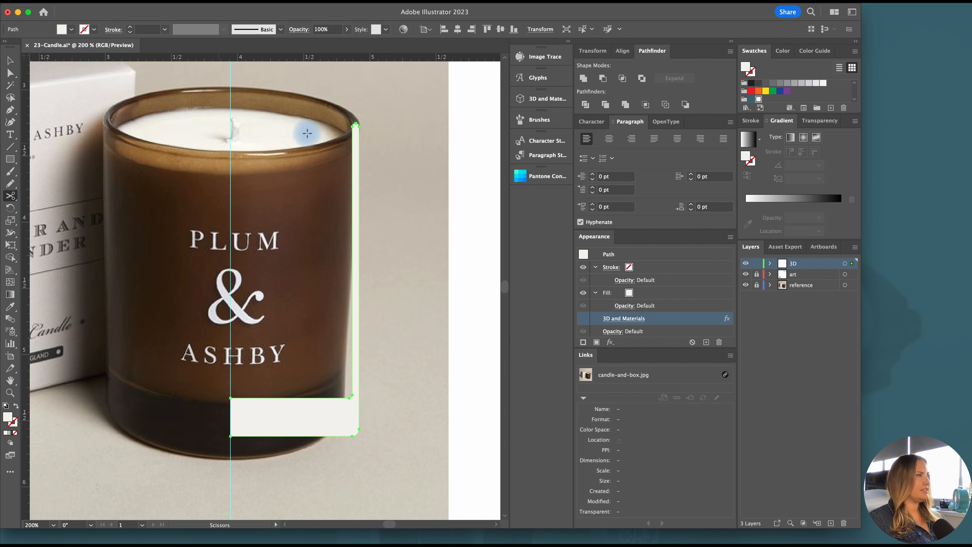
scroll(354, 150, up, 3)
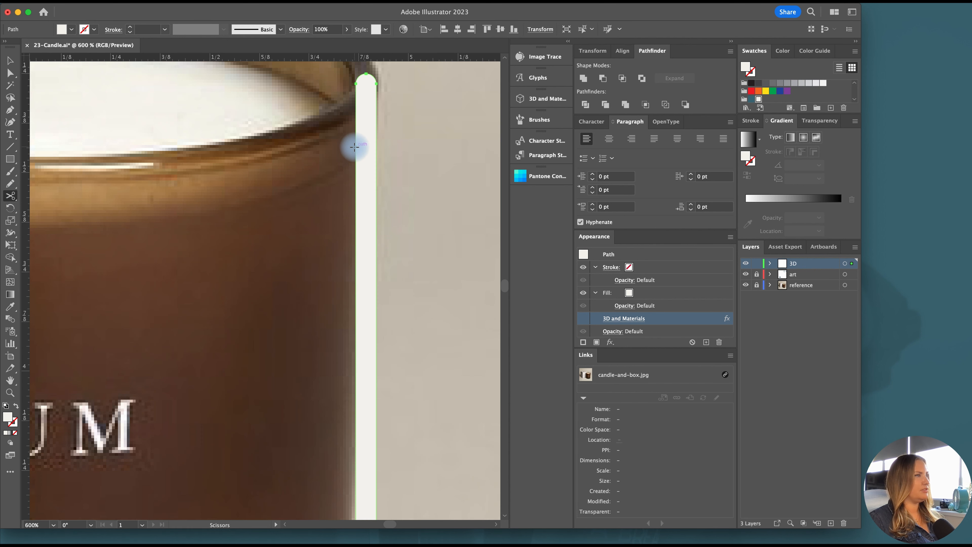
click(355, 147)
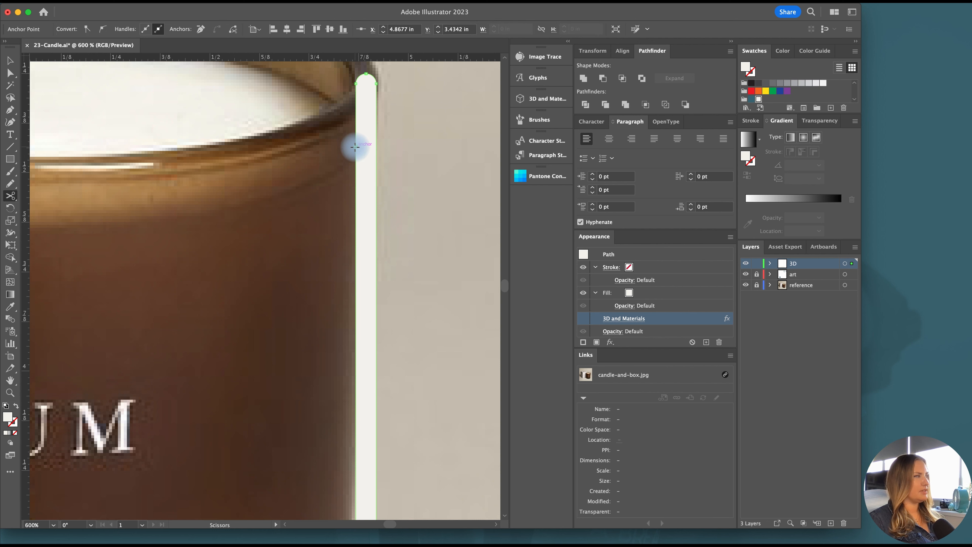
Cut the glass profile again where the base's inner top edge meets the vertical center guide
scroll(355, 150, down, 1)
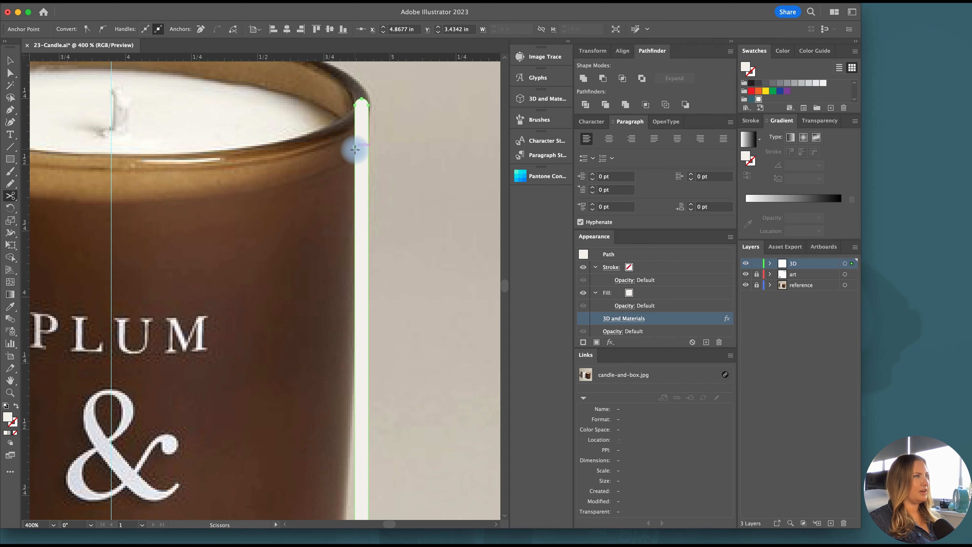
scroll(354, 148, down, 10)
scroll(91, 377, up, 3)
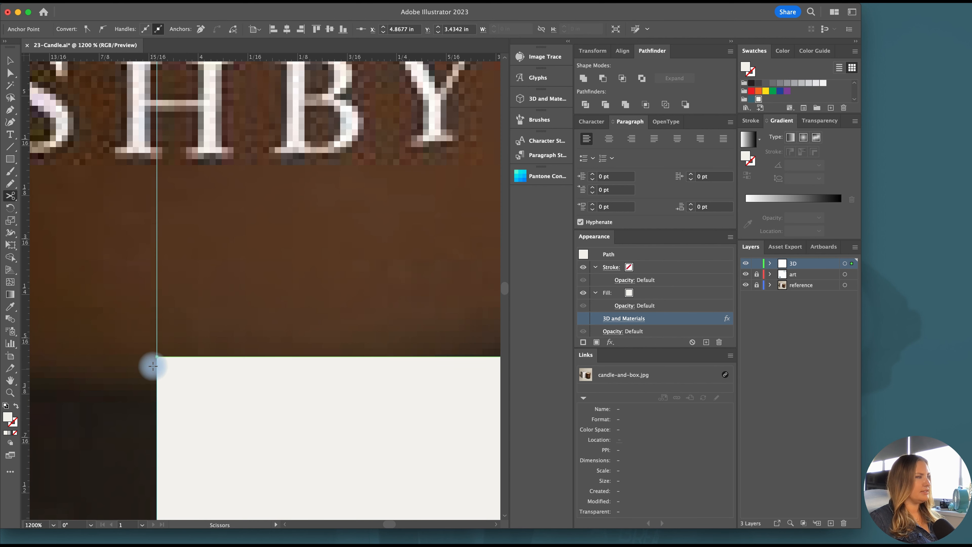
click(157, 357)
scroll(204, 373, down, 4)
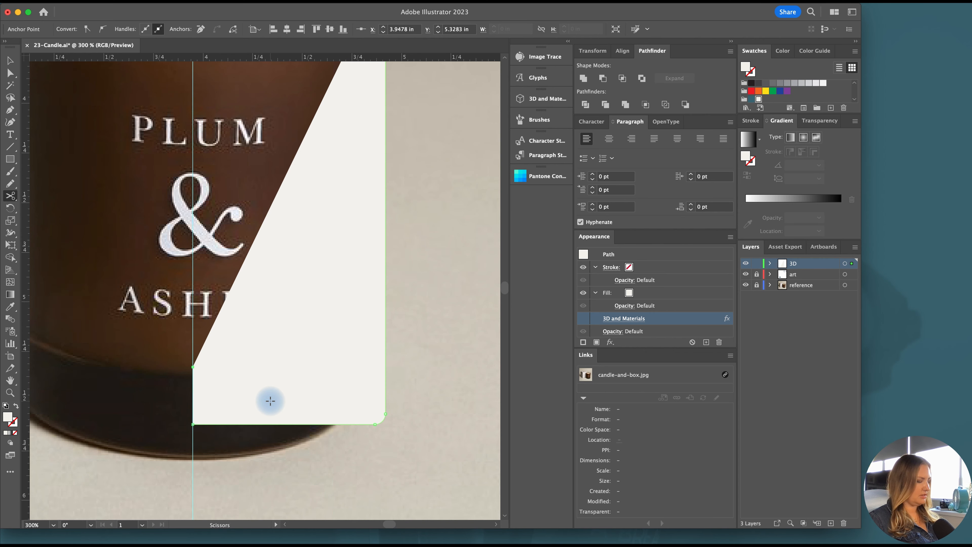
Select the cut inner path and close it with the Pen tool into a wax shape with a horizontal top edge reaching the center guide
key(v)
click(456, 420)
click(385, 408)
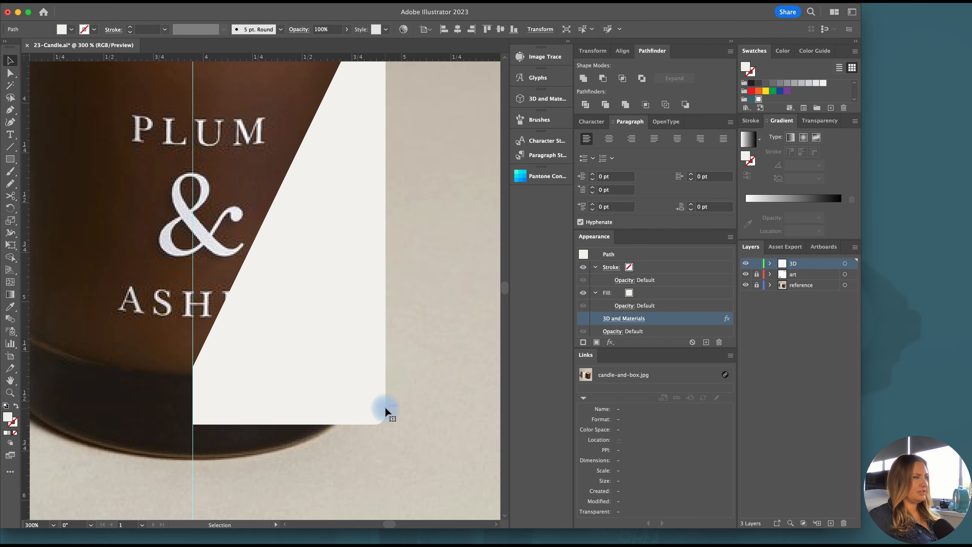
scroll(299, 323, up, 3)
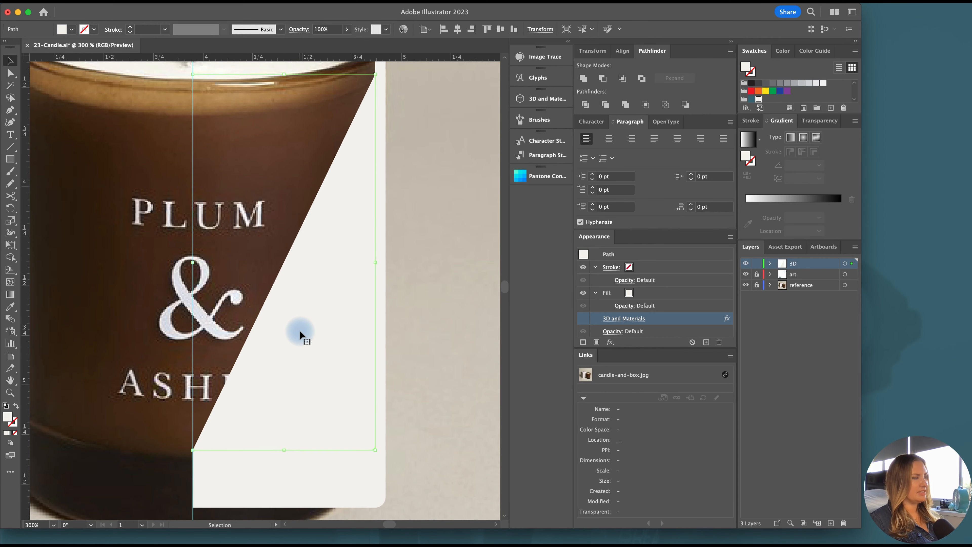
scroll(300, 330, up, 1)
key(p)
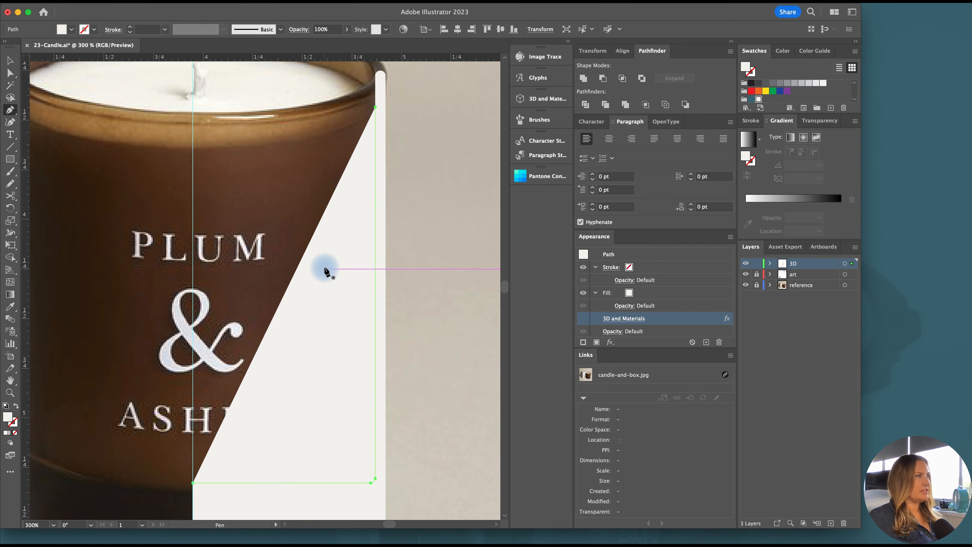
click(375, 108)
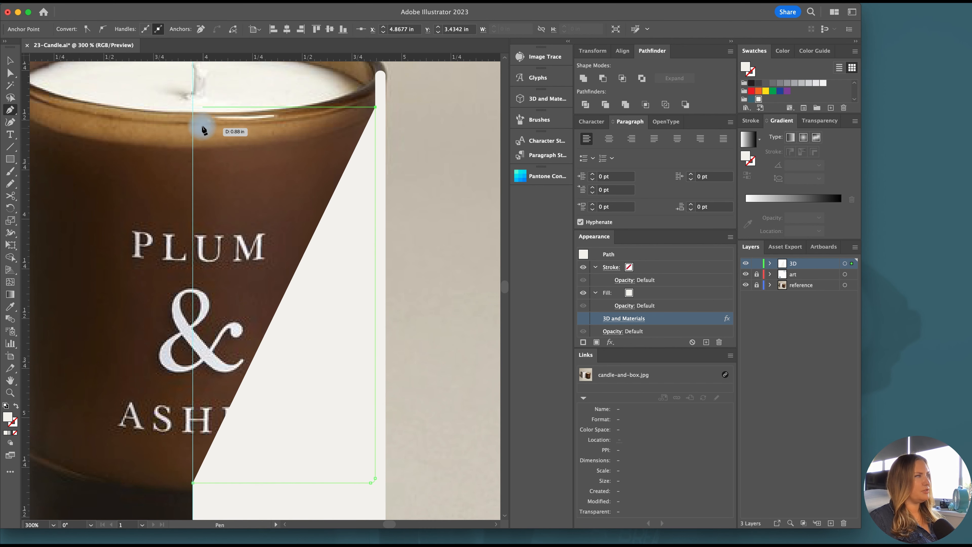
click(193, 108)
scroll(203, 230, down, 2)
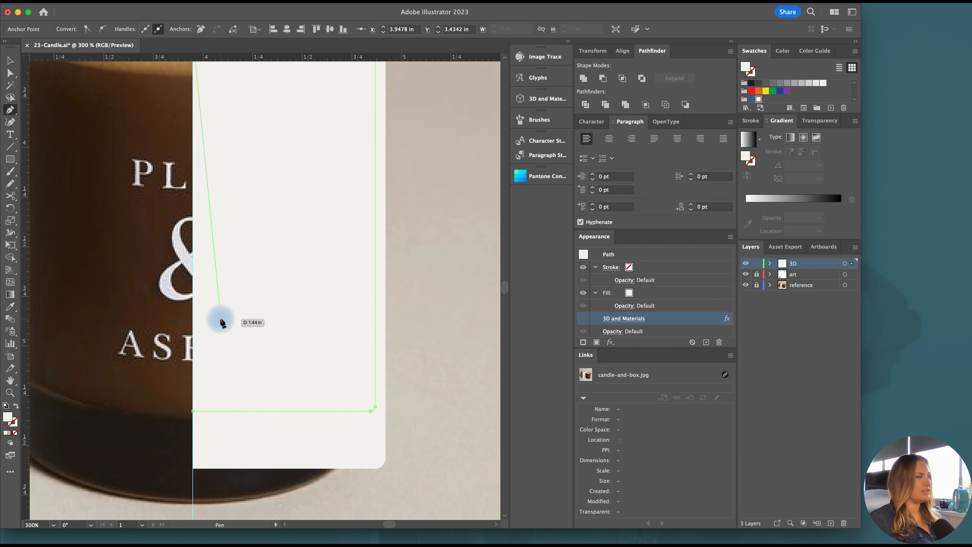
click(196, 412)
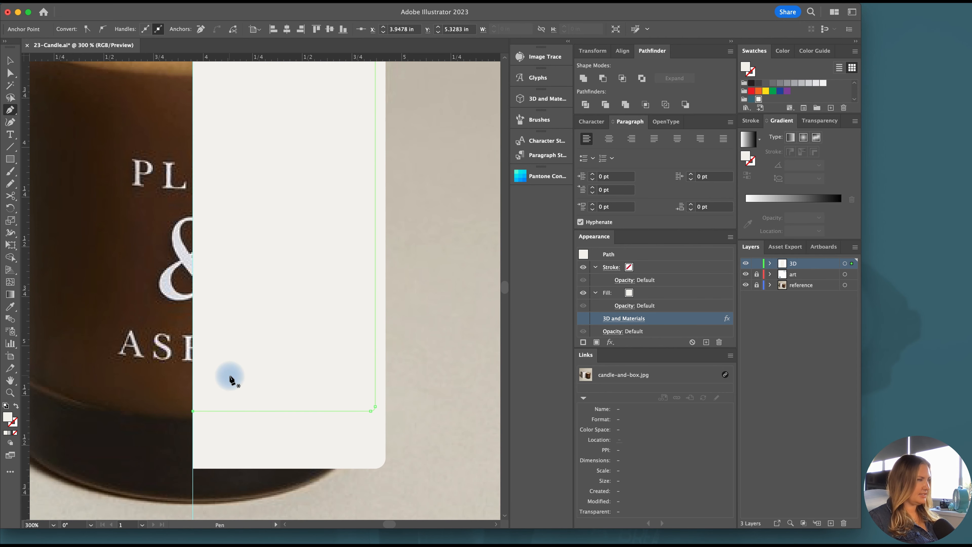
key(v)
Add three anchor points along the wax shape's top edge: near the center guide, in the middle and near the glass wall
scroll(303, 315, up, 5)
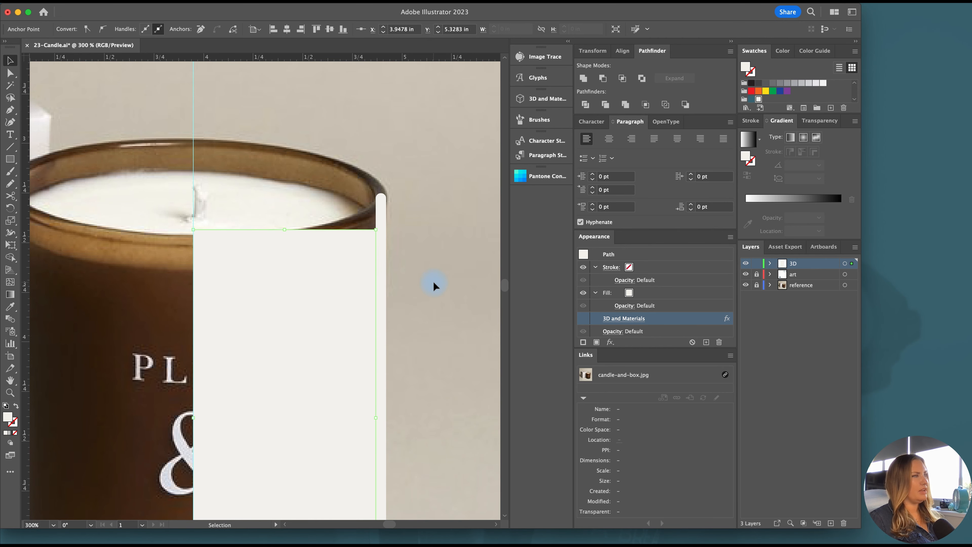
click(433, 269)
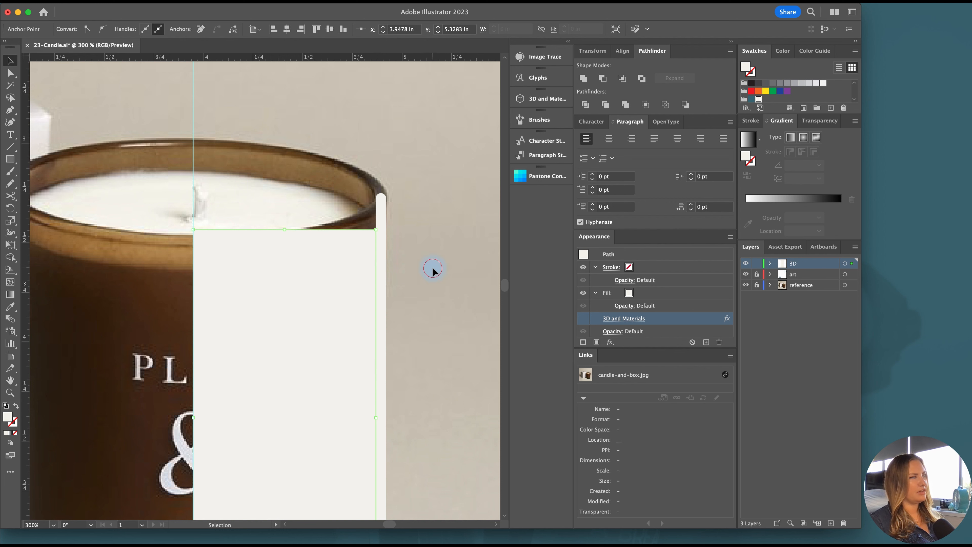
click(303, 245)
scroll(306, 245, up, 2)
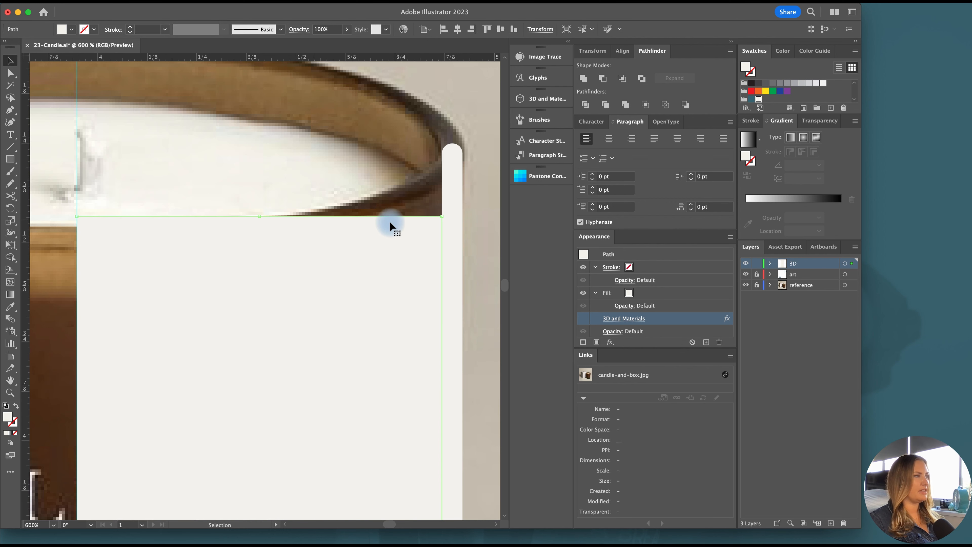
key(plus)
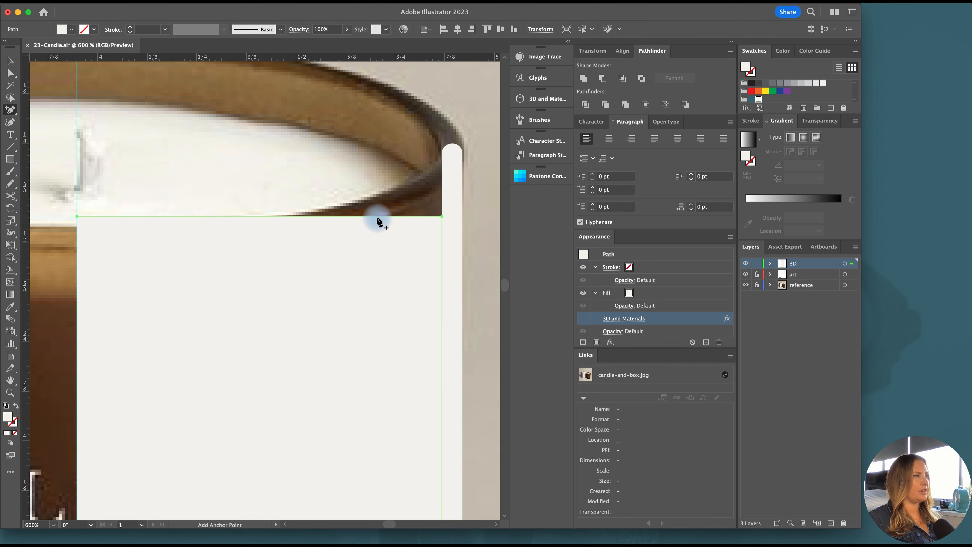
click(377, 217)
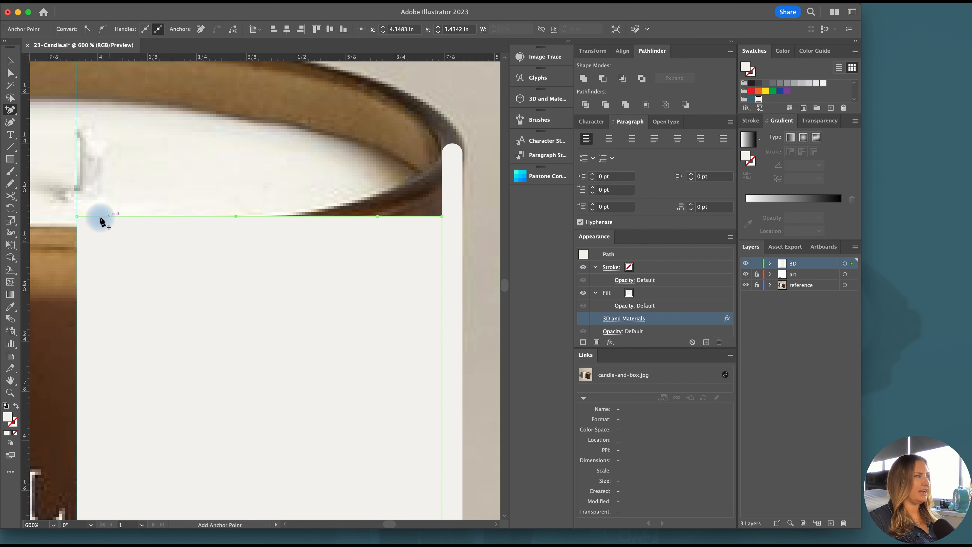
click(108, 216)
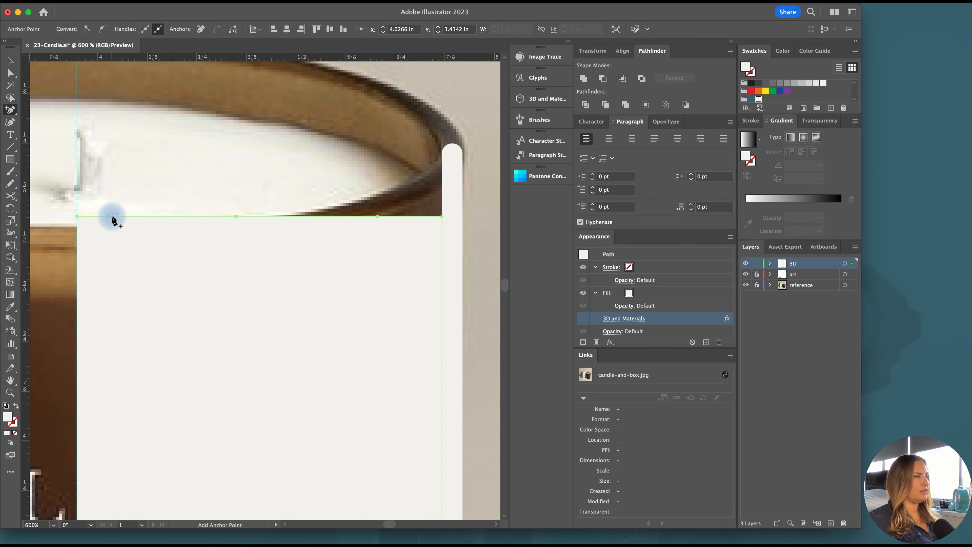
Convert the three added anchor points to smooth points, pulling out short handles to give the wax surface a subtle wave
scroll(126, 200, left, 5)
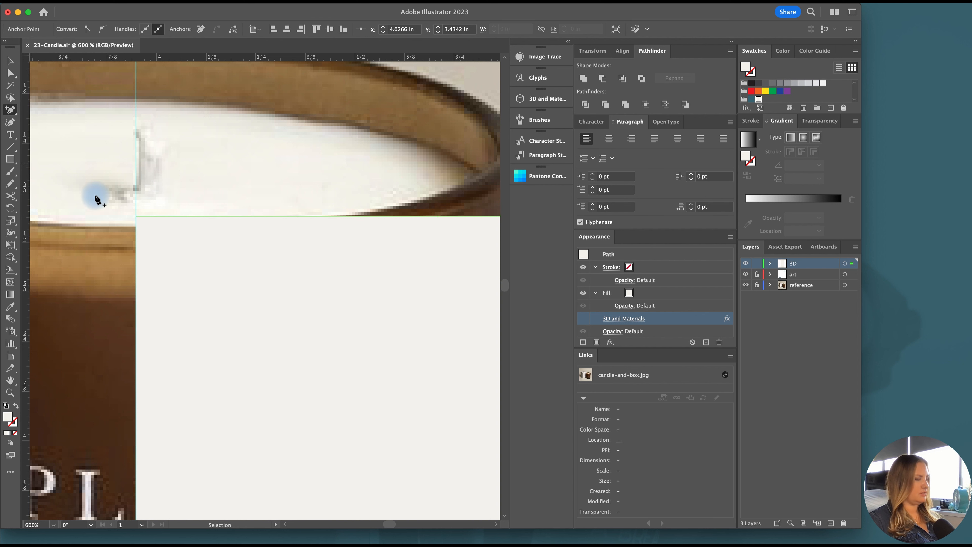
key(shift+c)
mouse_move(170, 217)
mouse_down()
mouse_move(180, 219)
mouse_move(149, 210)
mouse_move(176, 218)
mouse_up()
key(a)
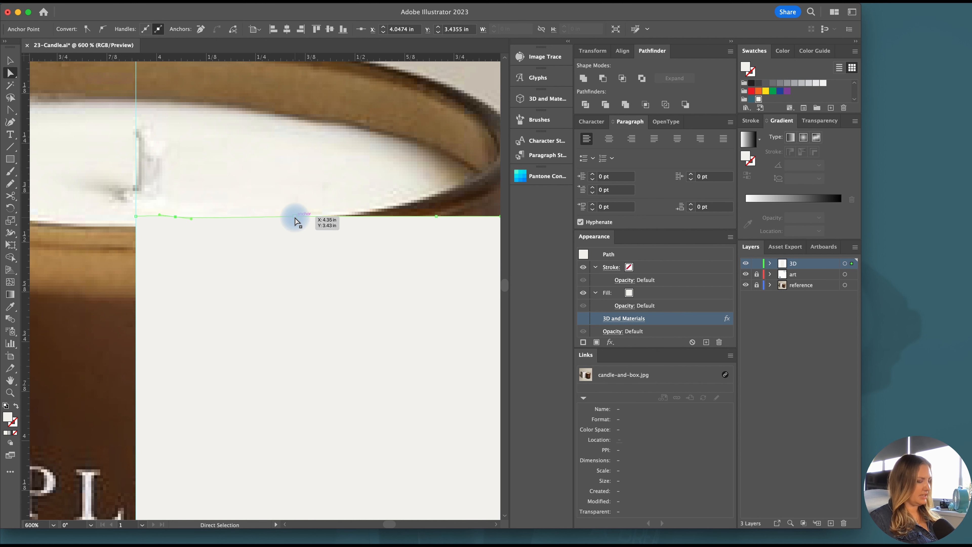
key(shift+c)
drag(295, 217, 265, 220)
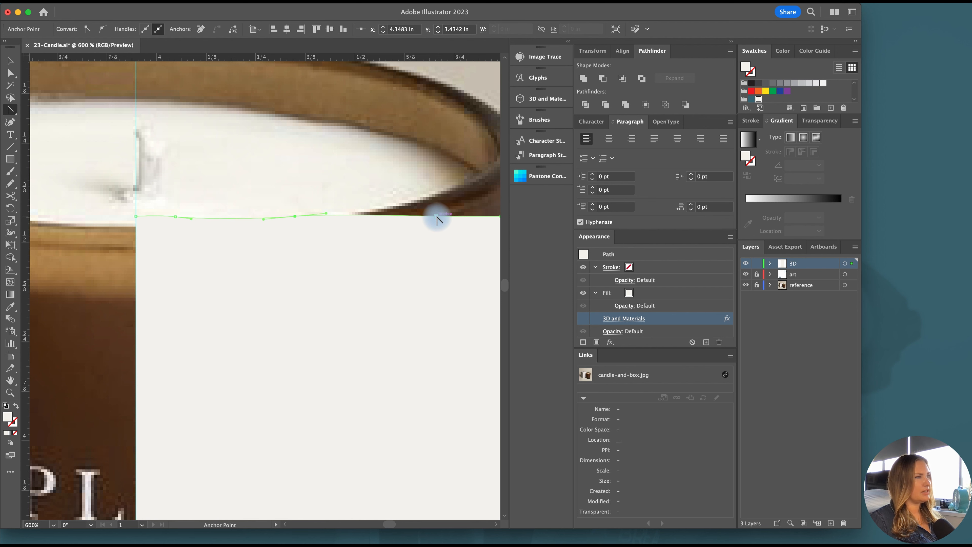
drag(437, 217, 447, 220)
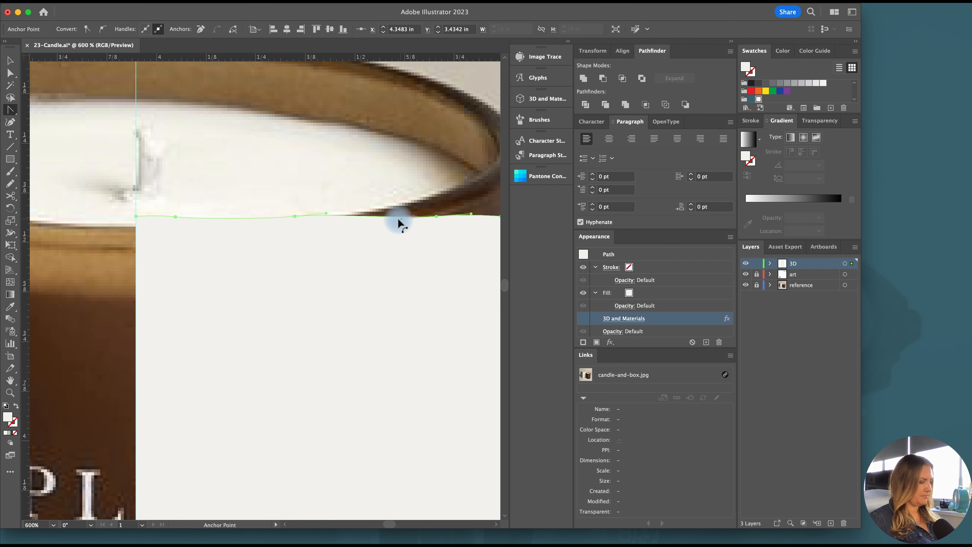
Select the wax shape and make its 3D and Materials effect visible in its appearance
key(super+minus)
click(393, 245)
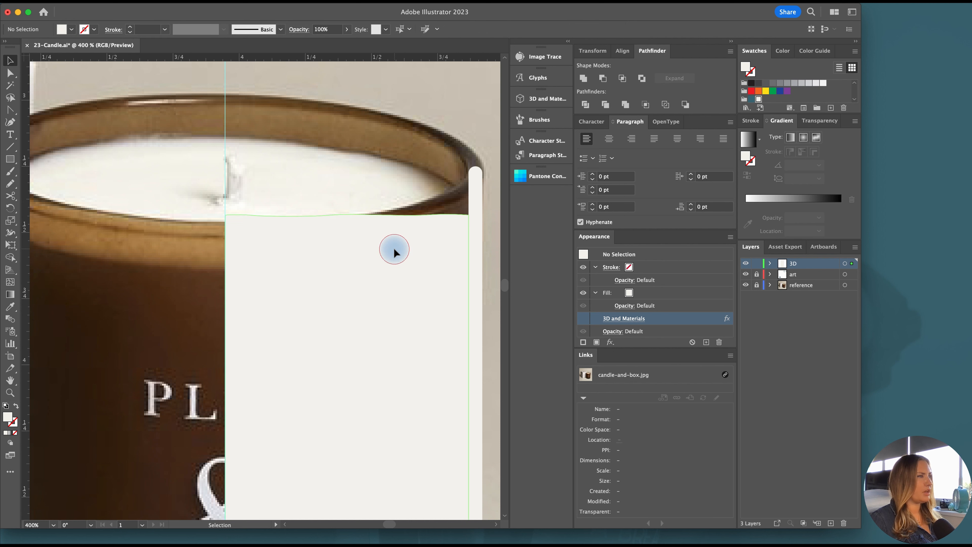
click(583, 319)
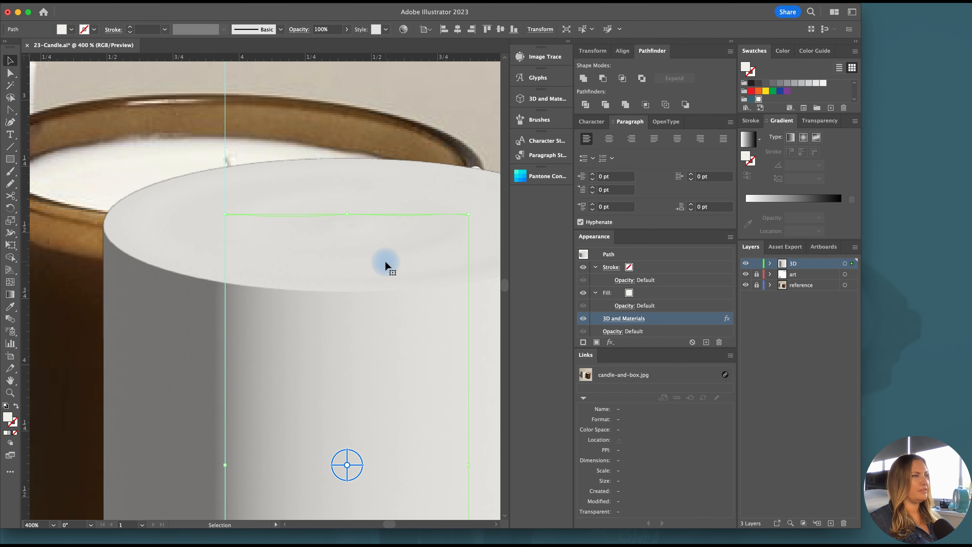
Reshape the smooth curve at the middle anchor point of the wax's top edge to deepen the wave
scroll(385, 265, right, 2)
scroll(451, 223, up, 5)
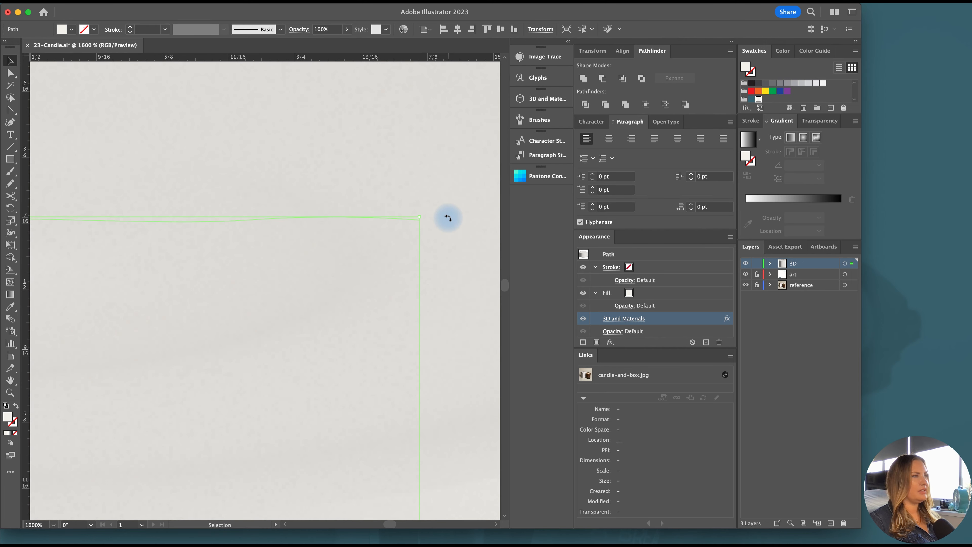
scroll(448, 217, down, 3)
drag(264, 227, 171, 221)
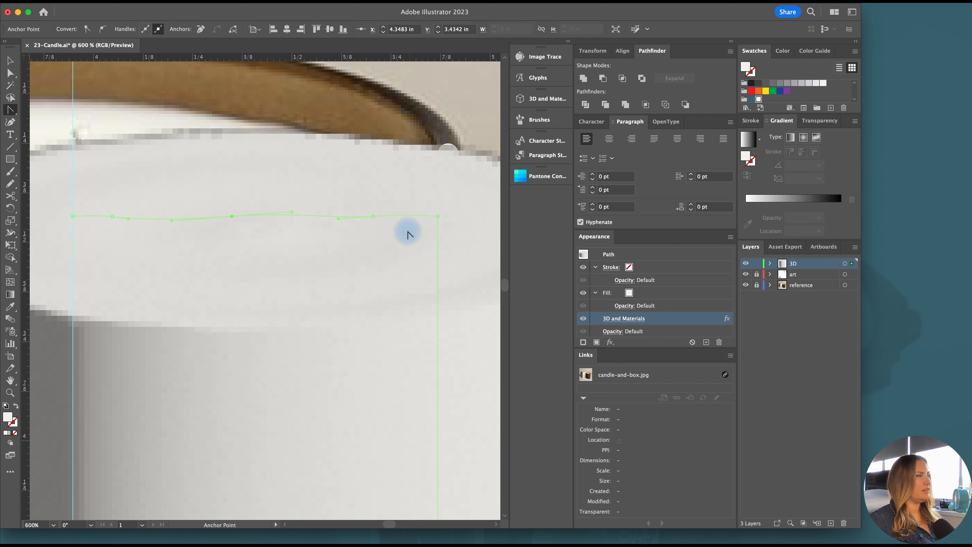
scroll(408, 230, down, 2)
scroll(431, 230, up, 1)
Round the wax shape's upper corner at the glass wall to a radius of about 0.014 in and reselect the revolved wax
key(a)
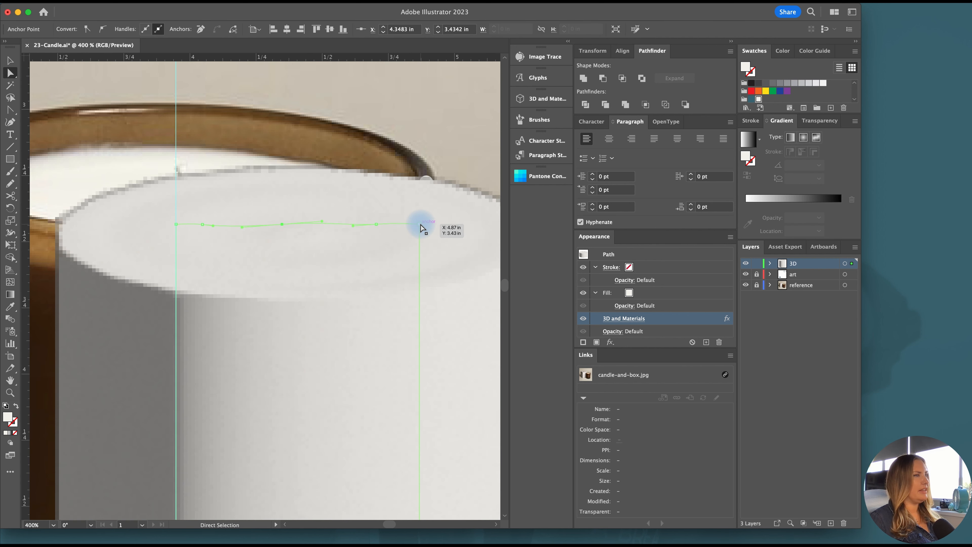
scroll(425, 230, up, 1)
drag(416, 234, 418, 234)
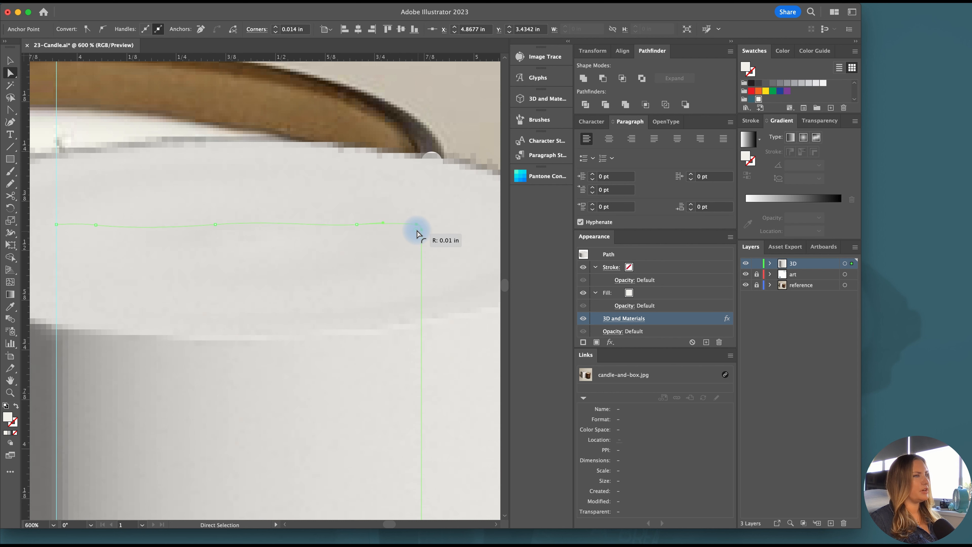
scroll(418, 233, down, 1)
key(v)
scroll(436, 225, down, 2)
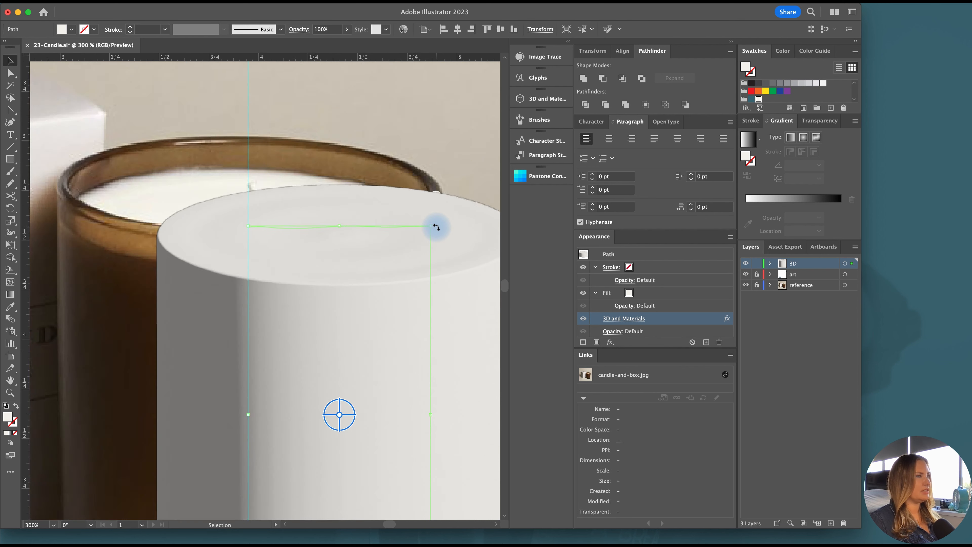
click(460, 179)
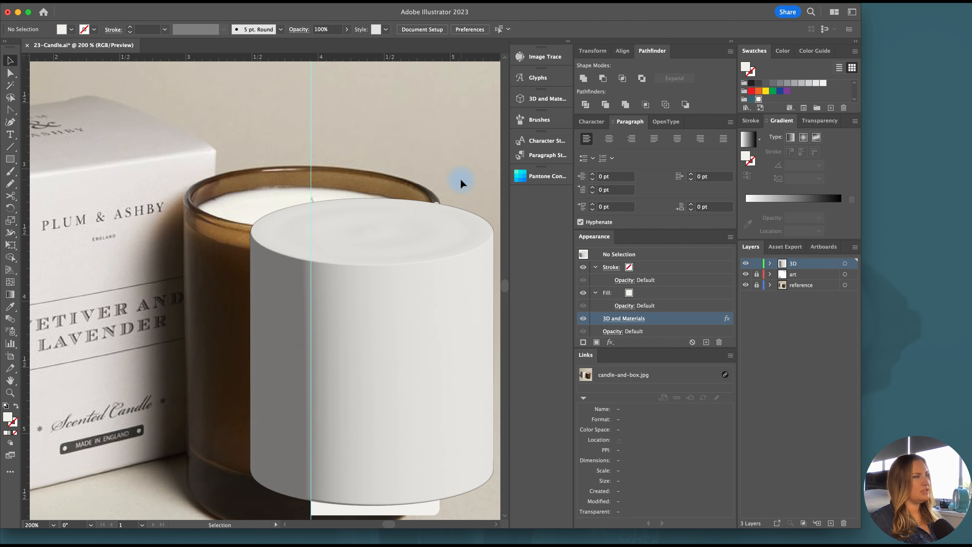
click(395, 254)
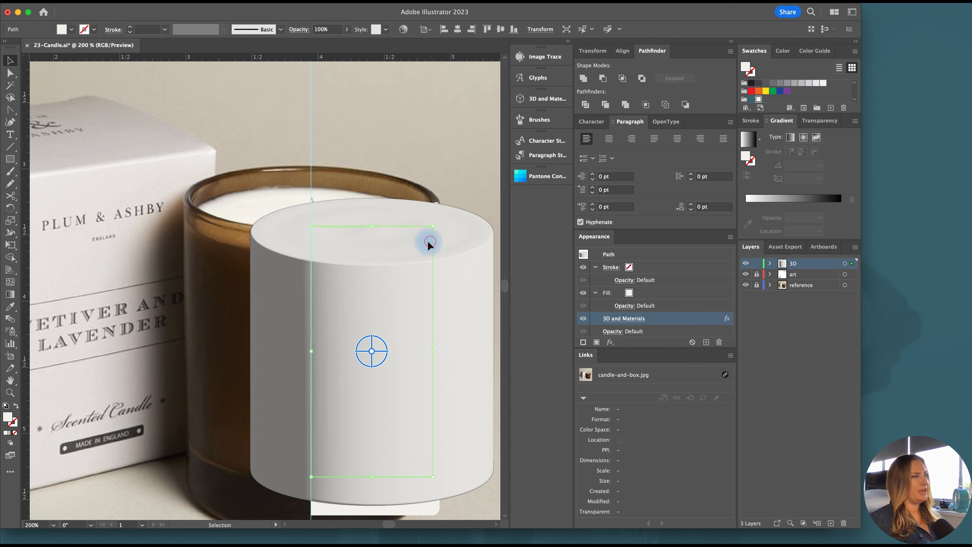
Undo the accidental move of the wax shape, hide its 3D and Materials effect and deselect it
drag(430, 245, 389, 244)
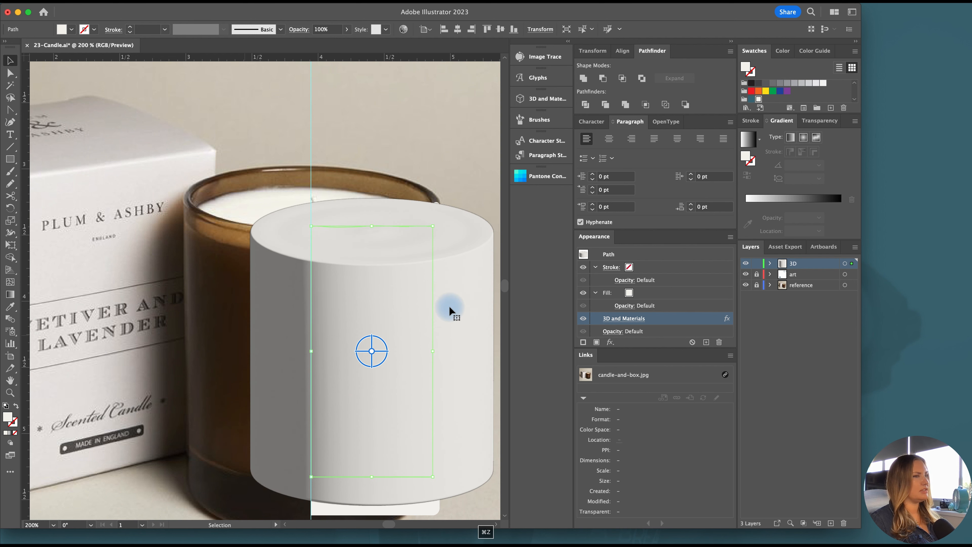
click(583, 318)
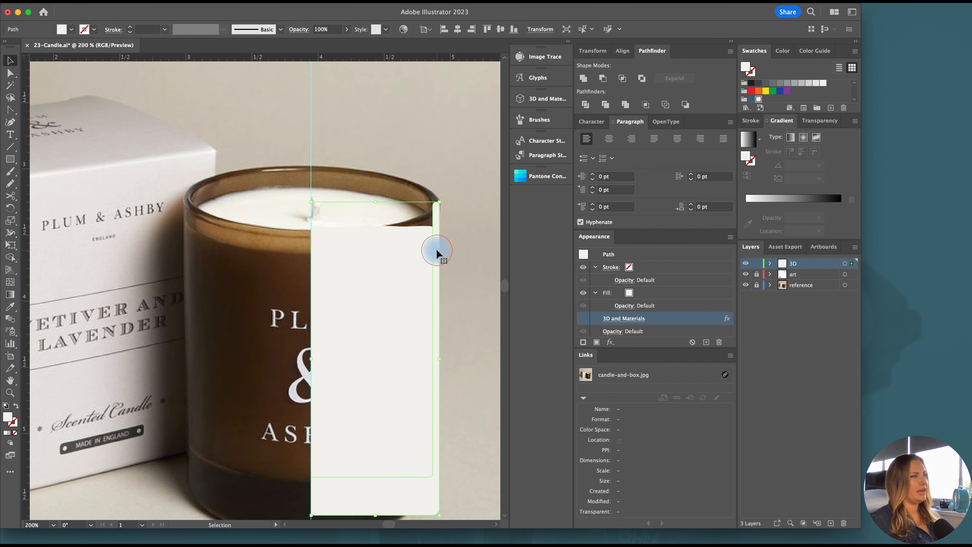
click(469, 307)
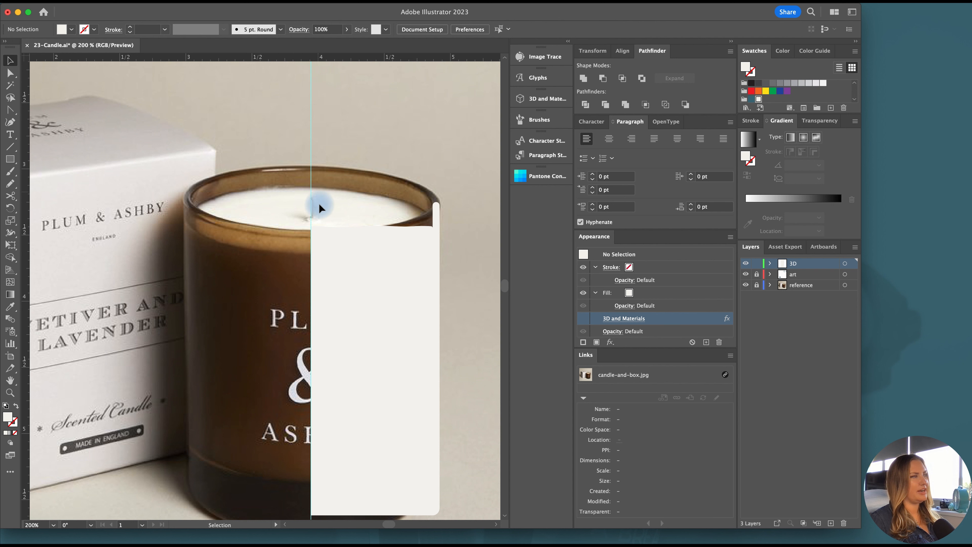
Trace the wick in the reference photo as a freehand Pencil shape and fill it with white
scroll(317, 200, up, 1)
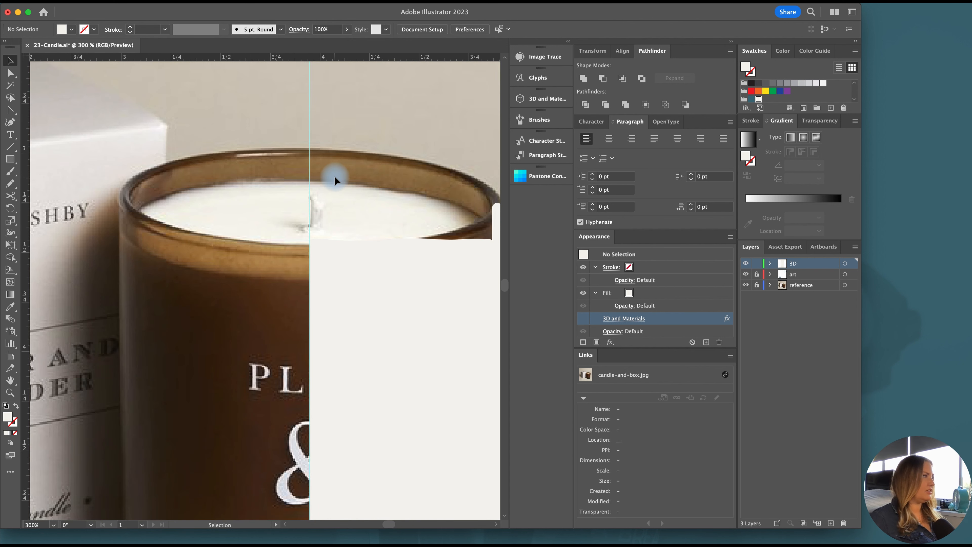
click(9, 184)
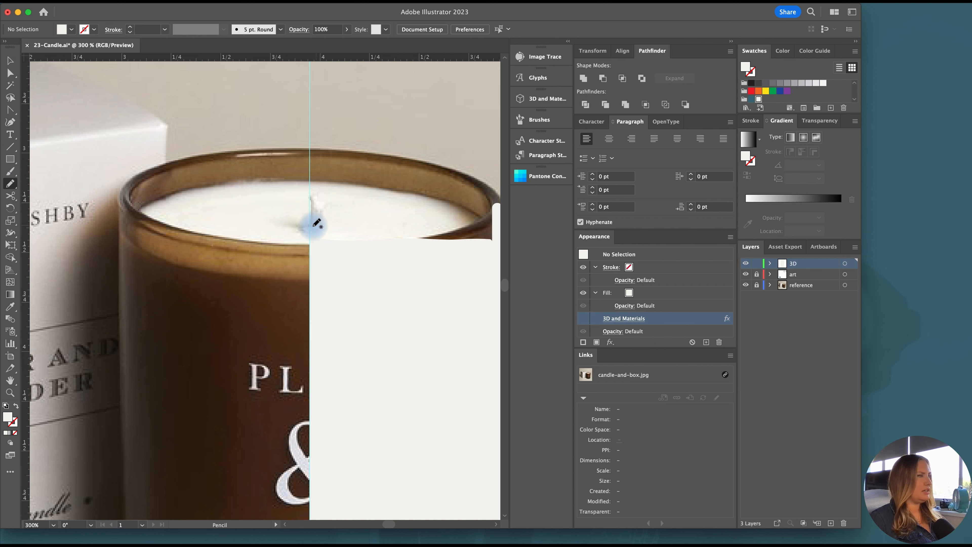
mouse_move(317, 222)
mouse_down()
mouse_move(321, 192)
mouse_move(324, 224)
mouse_move(311, 220)
mouse_up()
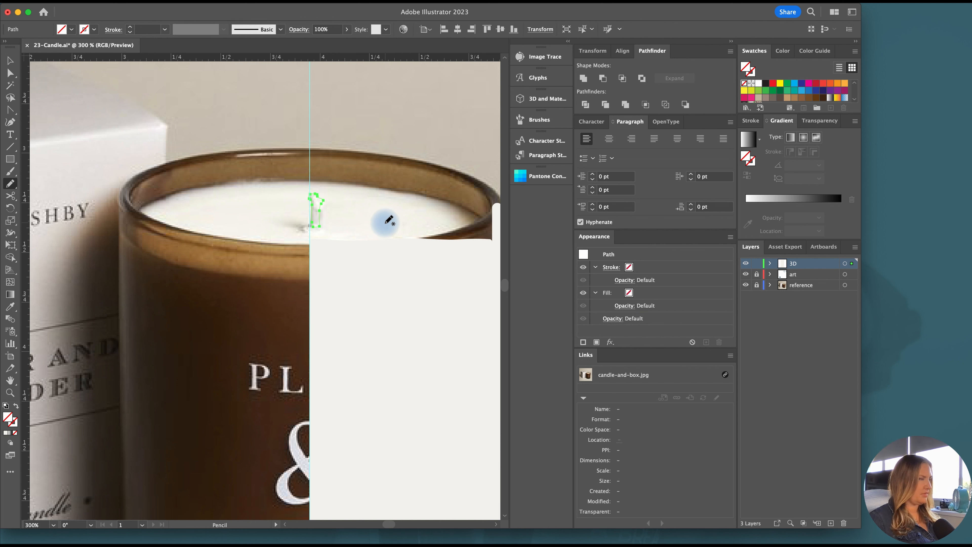
click(758, 83)
key(v)
Apply the Inflate 3D type to the wick shape and inflate both sides
scroll(305, 211, up, 2)
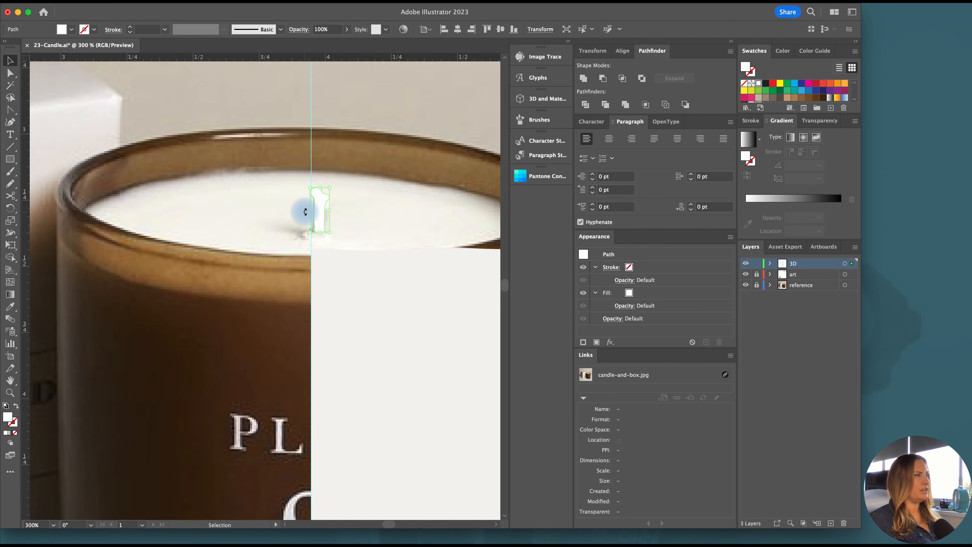
scroll(305, 212, up, 3)
scroll(446, 154, up, 3)
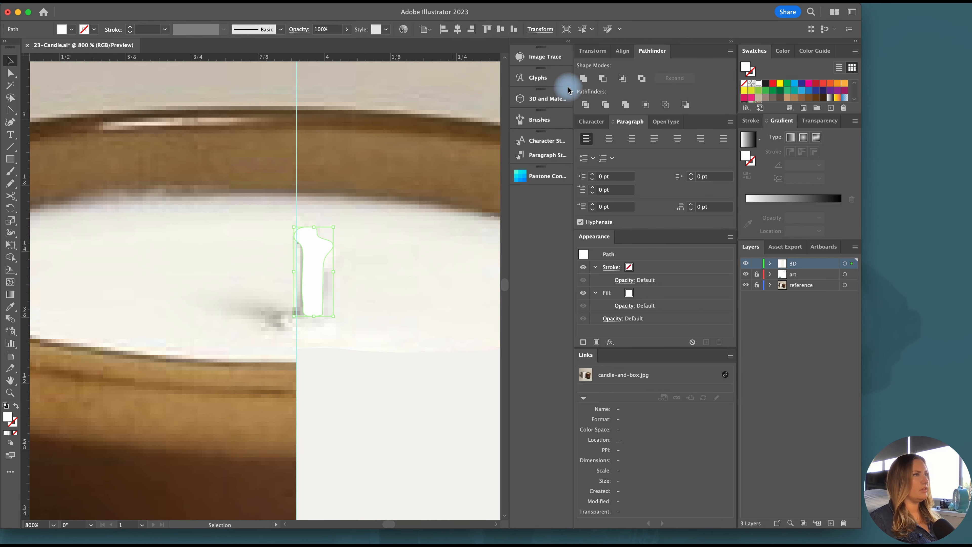
click(545, 99)
scroll(319, 147, right, 3)
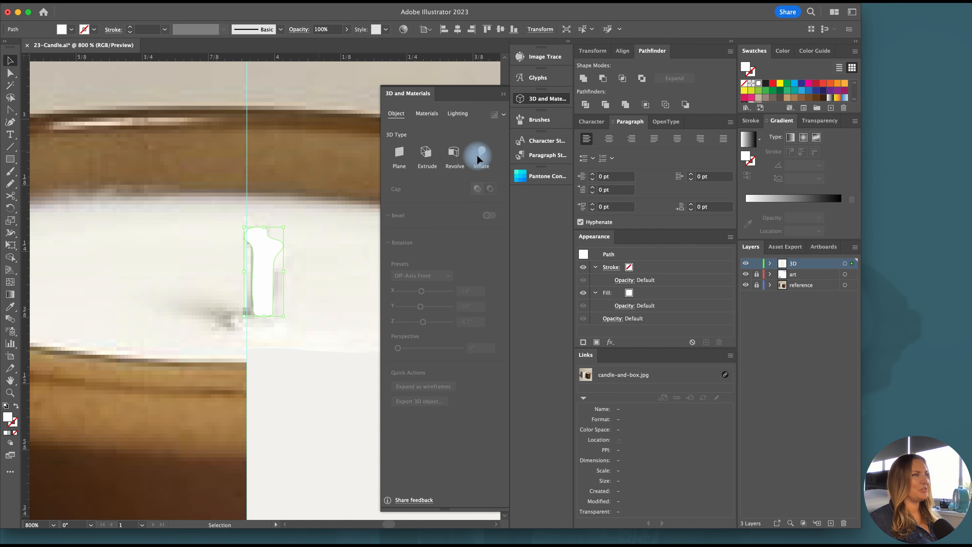
click(483, 153)
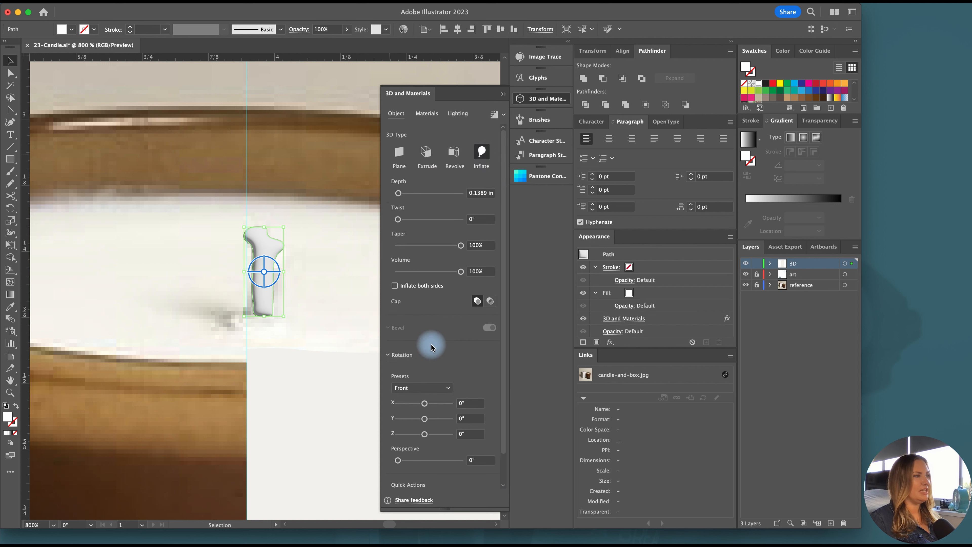
click(396, 289)
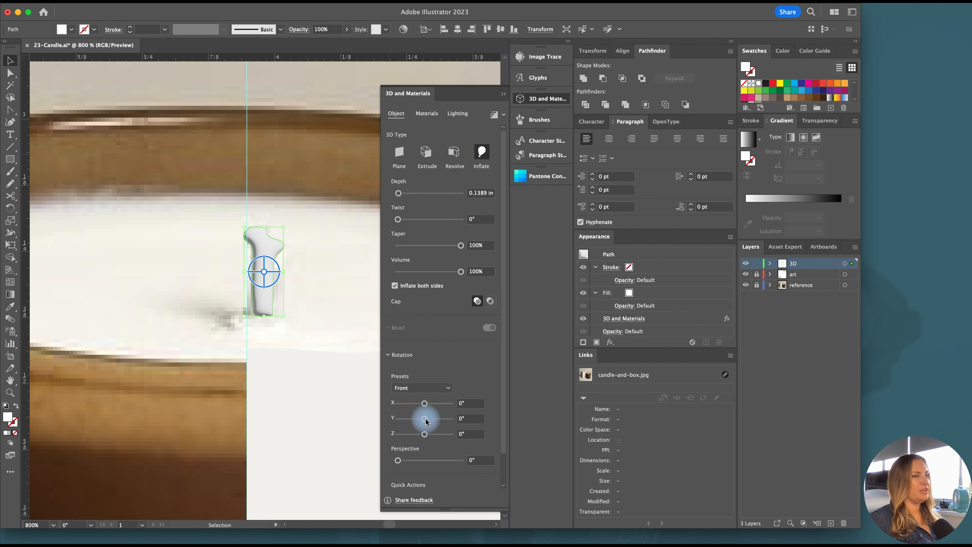
Rotate the inflated wick to 49° about the Y axis and set its depth to 0.01 in
mouse_move(426, 420)
mouse_down()
mouse_move(418, 411)
mouse_move(423, 426)
mouse_move(430, 421)
mouse_up()
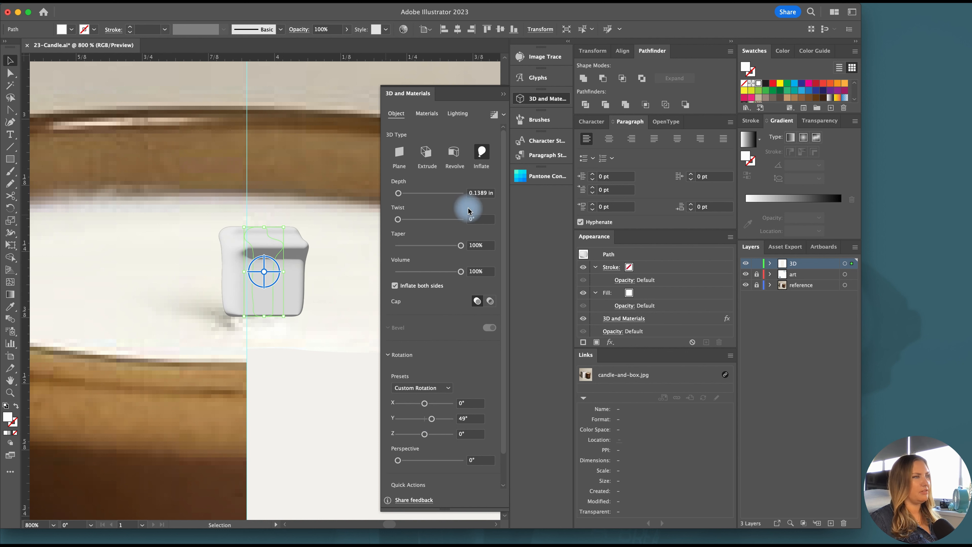
click(485, 194)
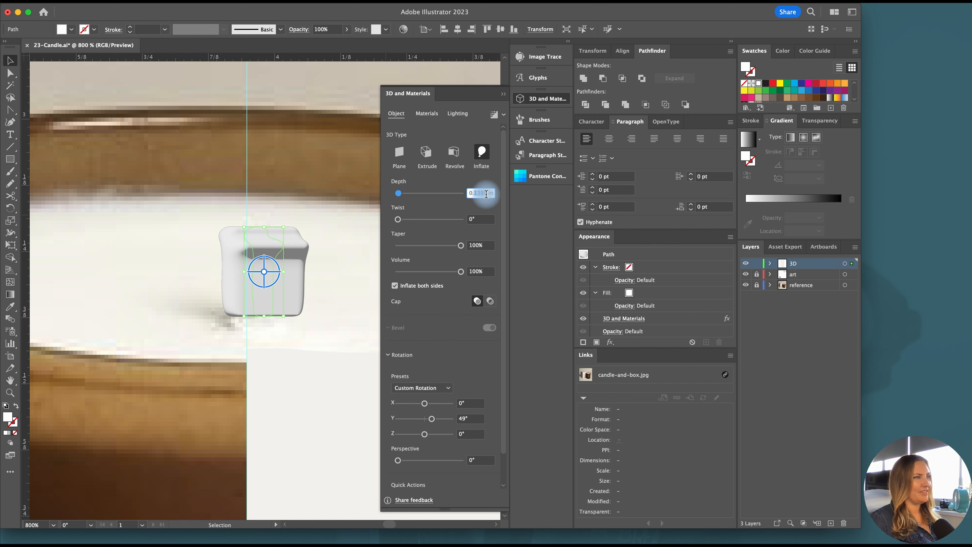
text(0.01)
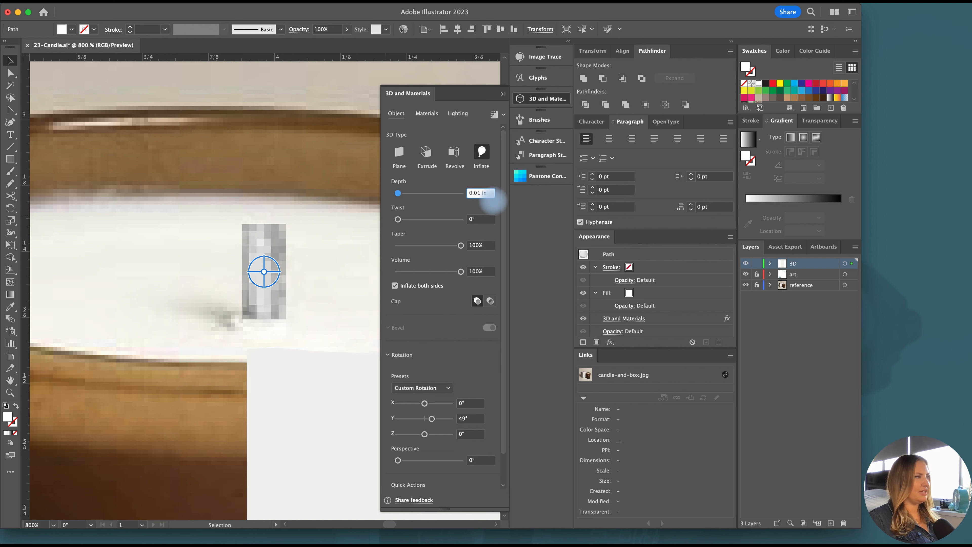
key(Return)
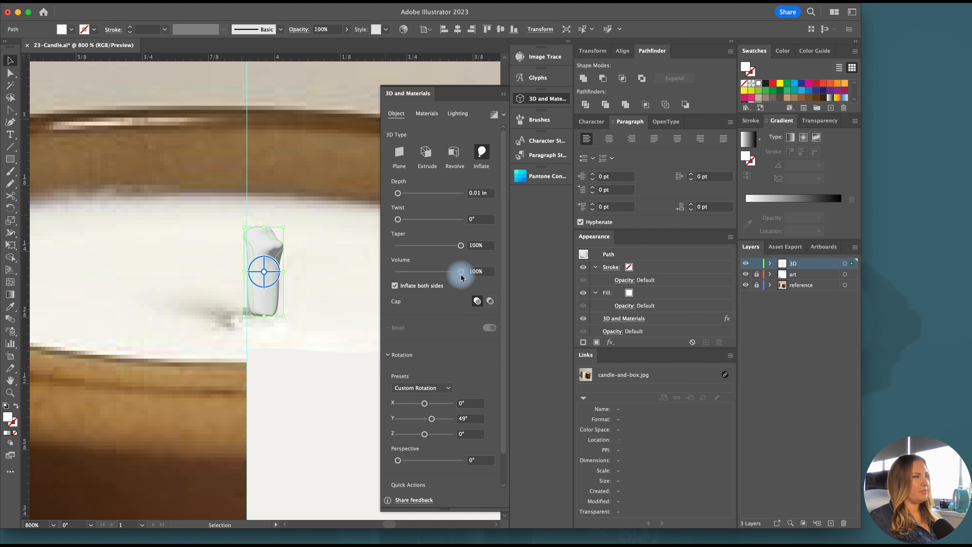
Reduce the wick's inflate volume to 70%, set its Y rotation to 31° and deselect it
drag(461, 271, 442, 272)
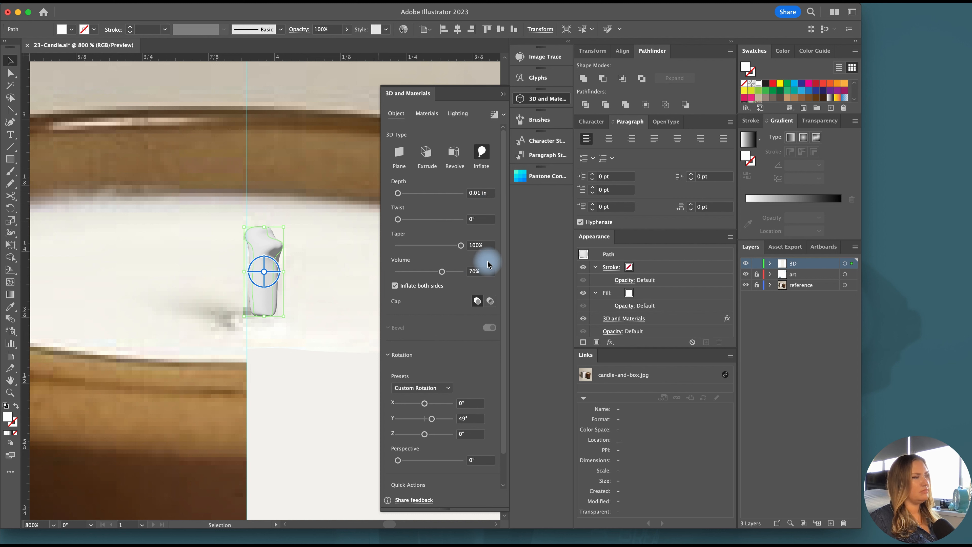
mouse_move(432, 419)
mouse_down()
mouse_move(412, 420)
mouse_move(433, 420)
mouse_up()
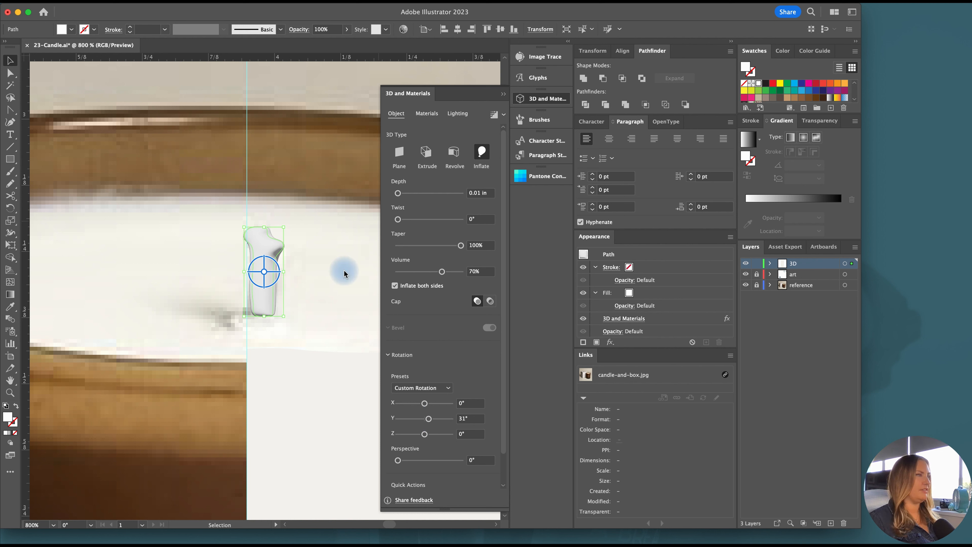
click(304, 282)
click(270, 275)
key(super+minus)
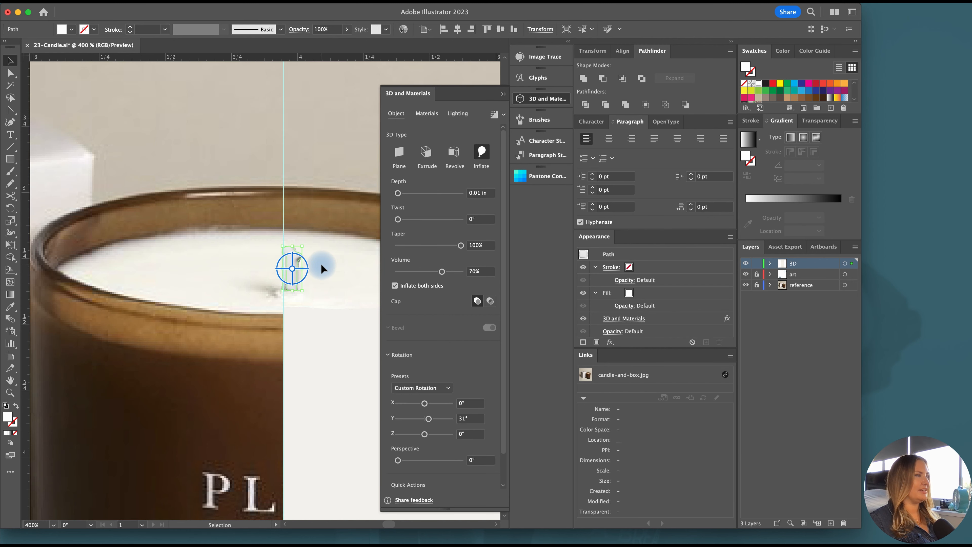
key(super+minus)
click(270, 265)
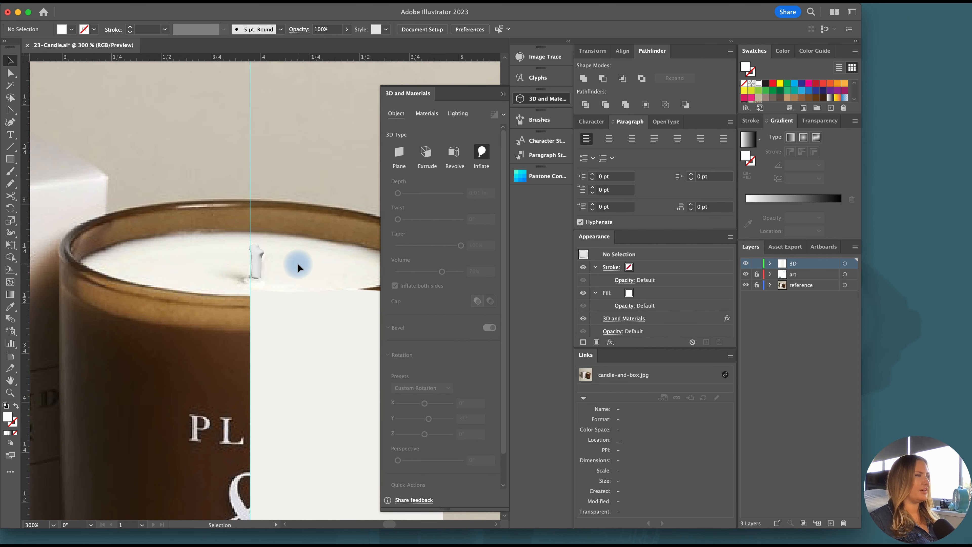
Lengthen the wick by moving its lower anchor points straight down toward the wax surface, then deselect it
scroll(297, 262, down, 1)
scroll(297, 263, right, 2)
scroll(297, 262, down, 1)
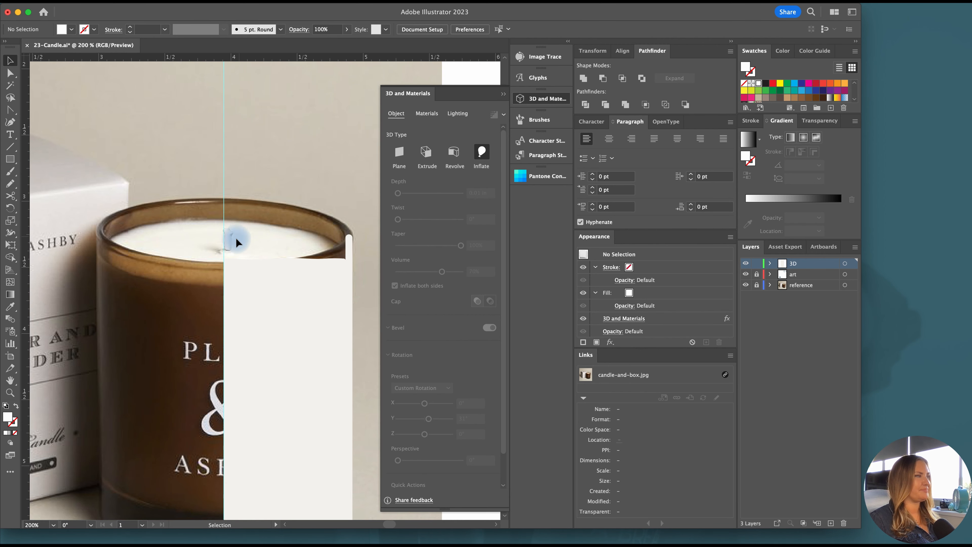
key(super+equal)
key(a)
drag(304, 255, 262, 245)
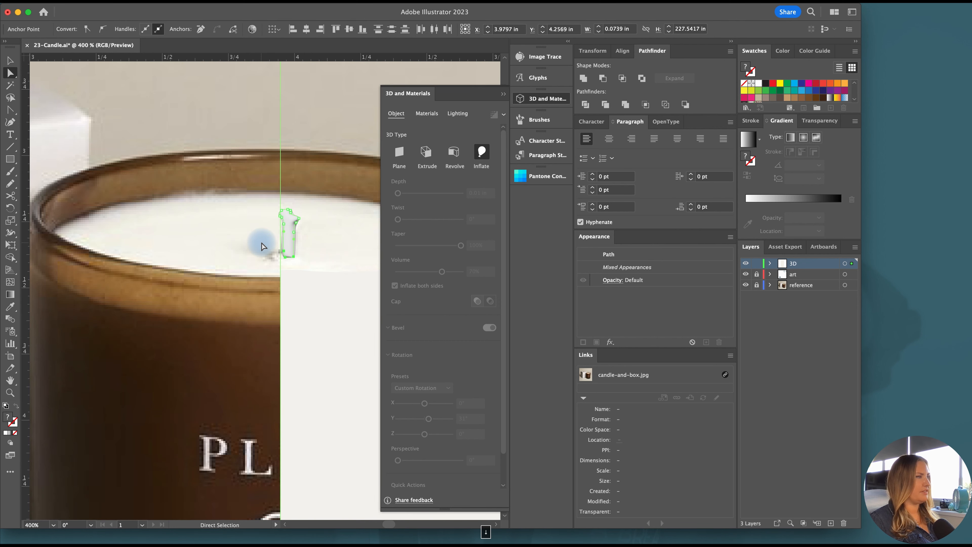
key(v)
click(306, 240)
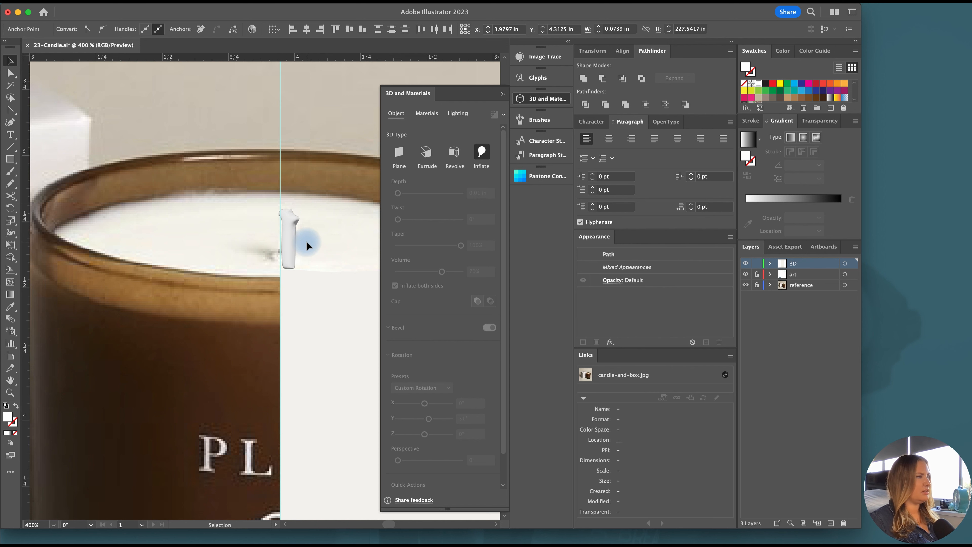
Draw a rectangle centred on the vertical guide over the candle, slightly wider than the glass
key(super+minus)
key(super+minus)
key(super+minus)
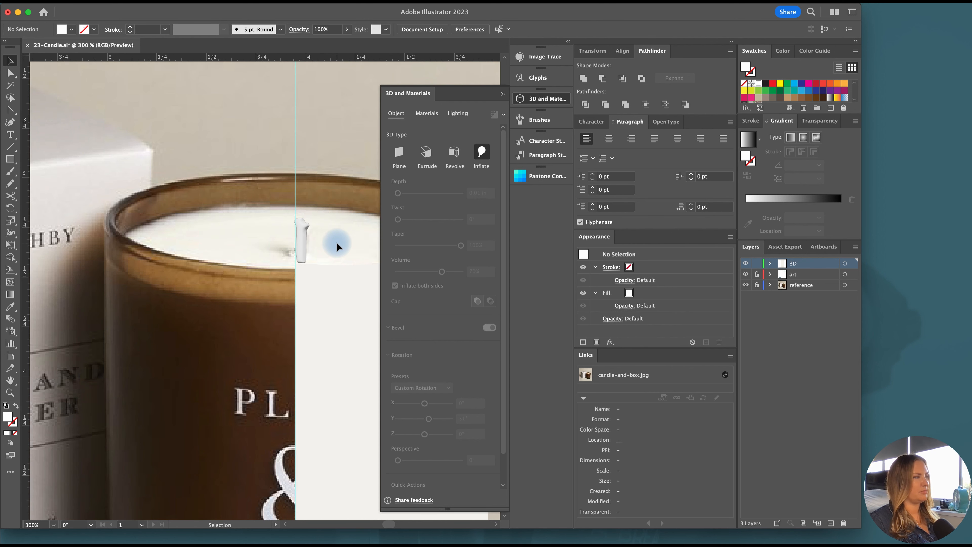
scroll(335, 241, left, 3)
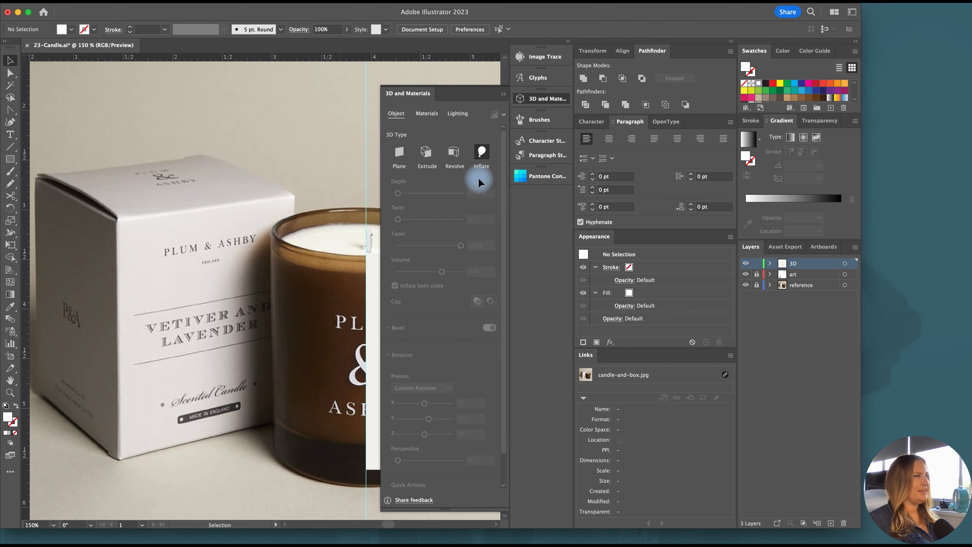
click(542, 97)
scroll(233, 258, left, 2)
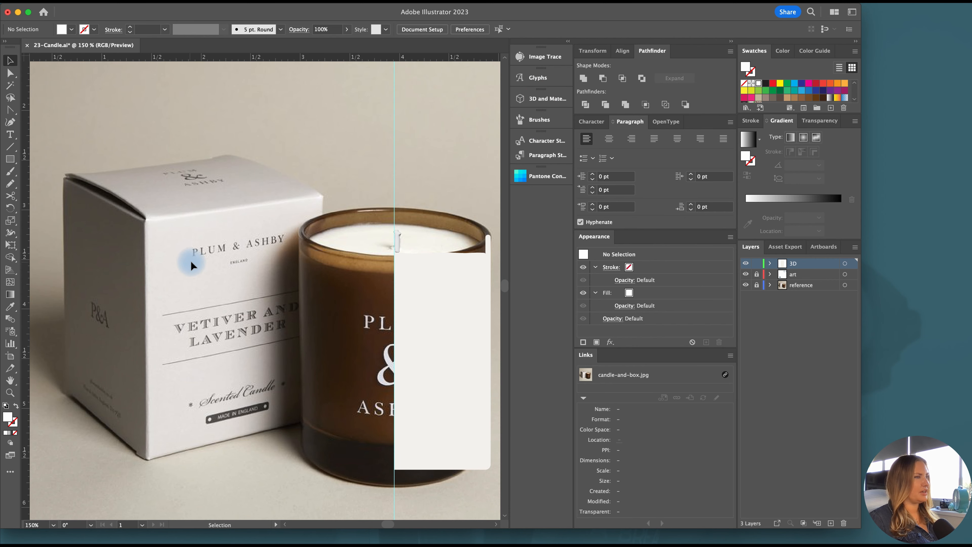
scroll(229, 260, right, 2)
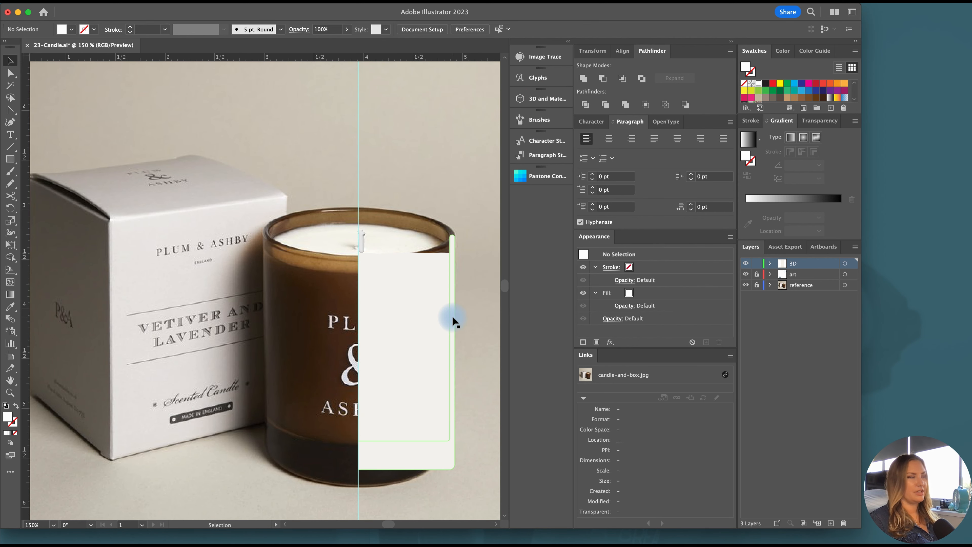
scroll(466, 312, right, 1)
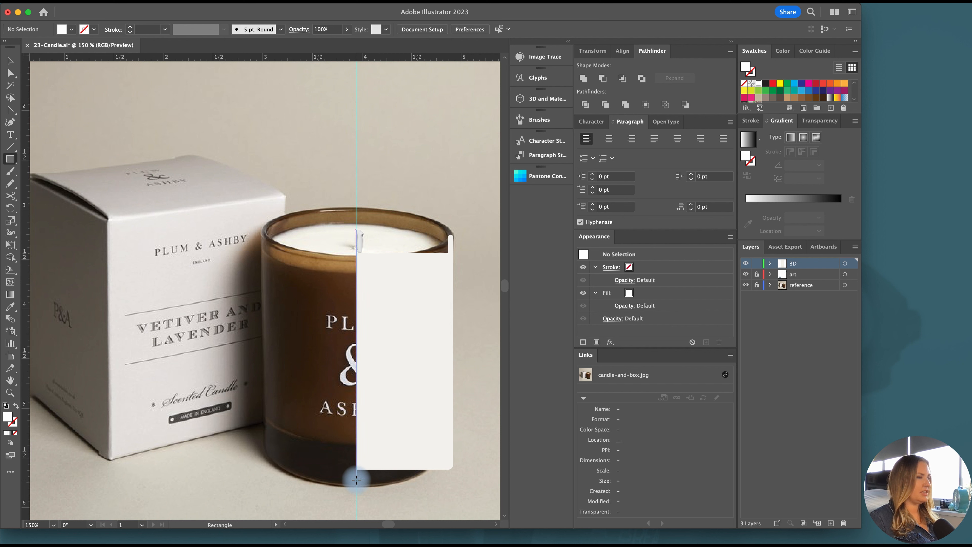
drag(358, 479, 459, 497)
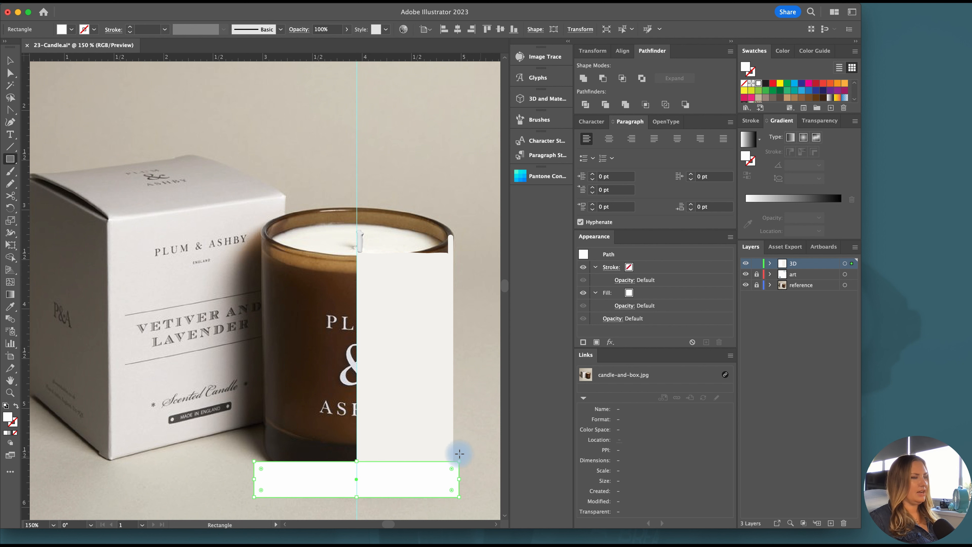
drag(368, 431, 391, 219)
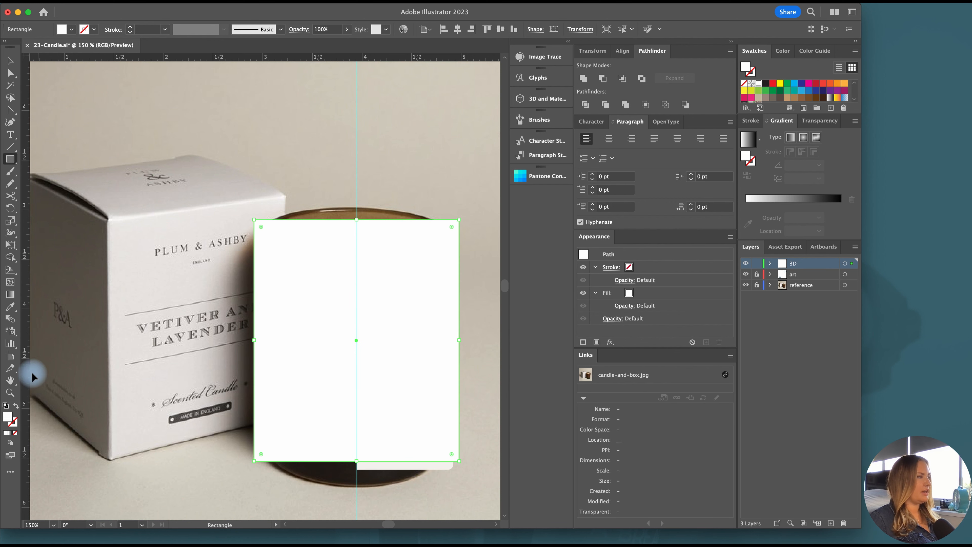
Swap the rectangle's fill and stroke, and adjust its bottom and top edges to make it about 2.55 in tall
click(16, 405)
drag(357, 463, 359, 475)
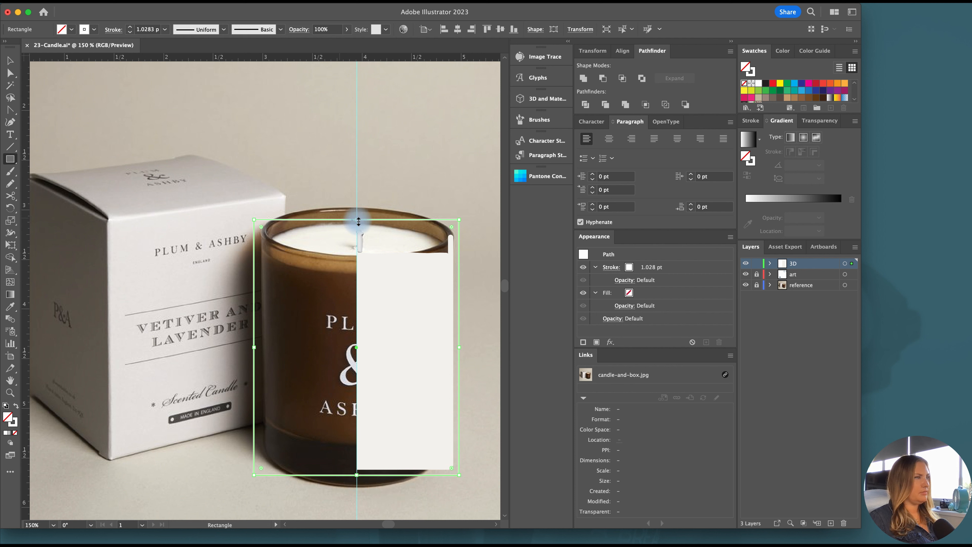
drag(357, 222, 357, 223)
key(v)
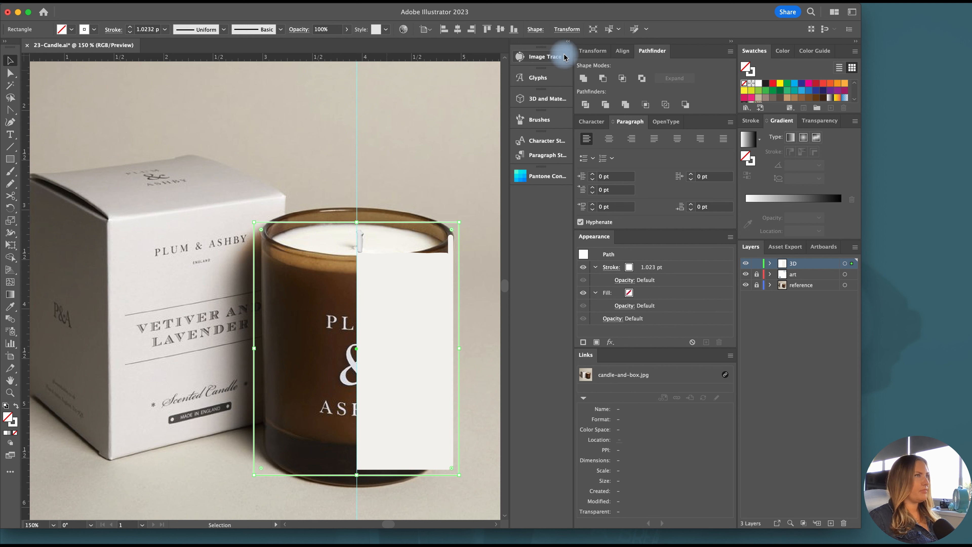
Set the rectangle's width to 2 in and extrude it in 3D with a depth of 2 in
click(535, 30)
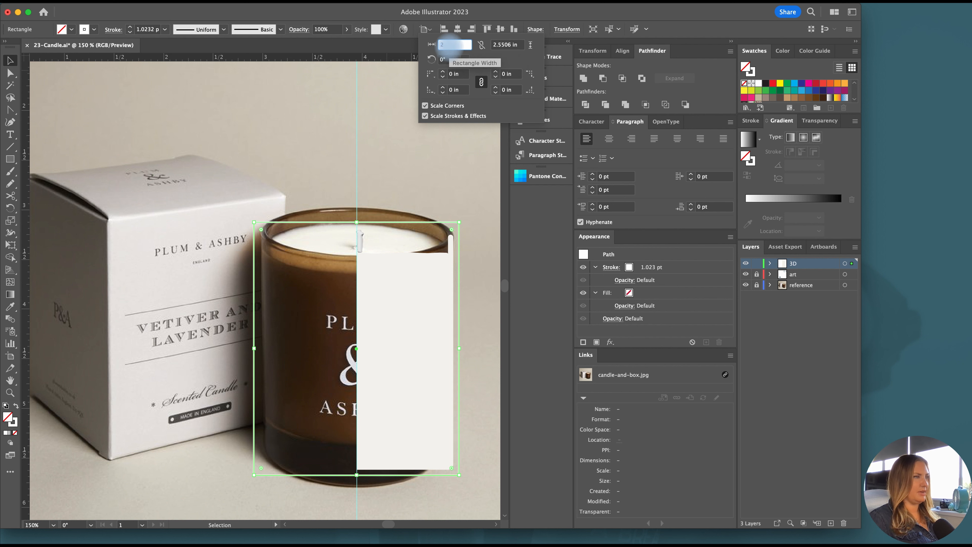
key(Return)
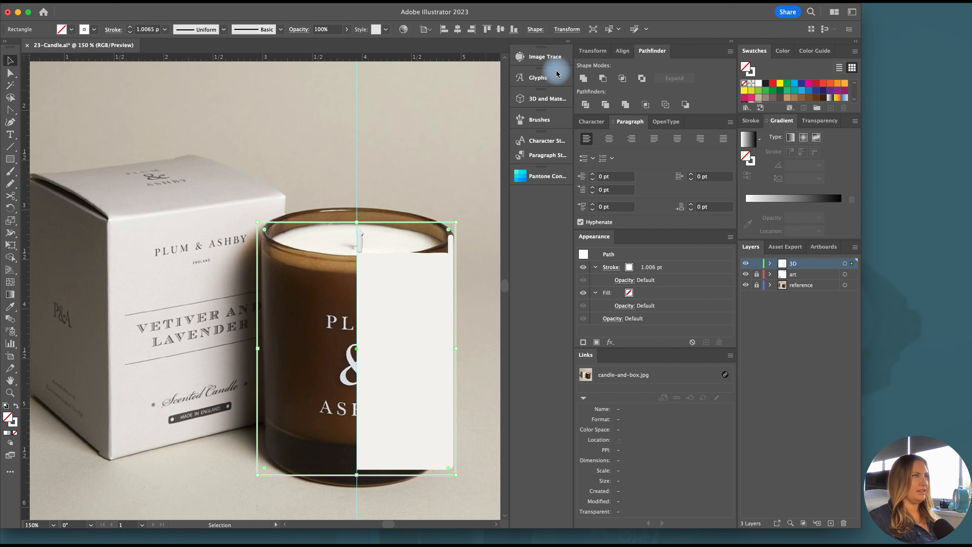
click(544, 100)
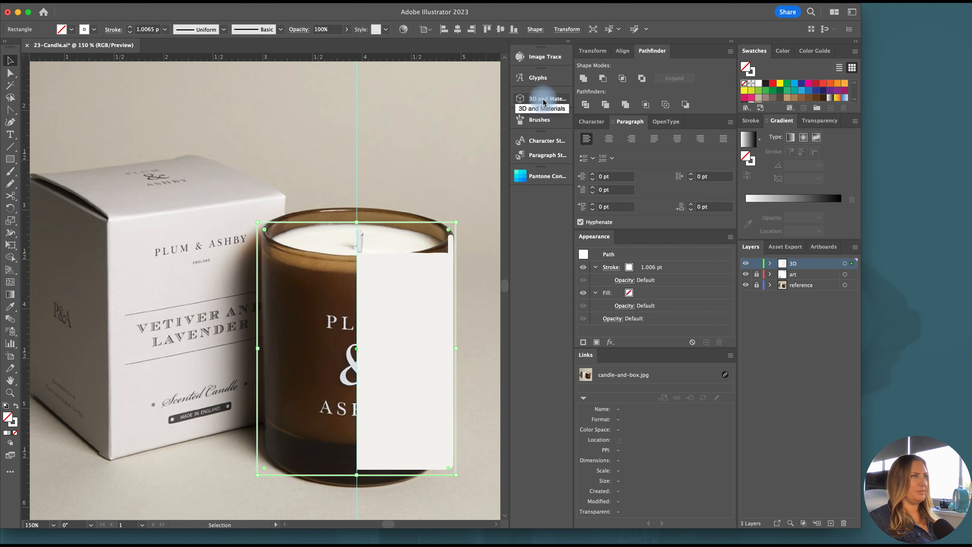
scroll(274, 122, right, 3)
scroll(274, 122, right, 3)
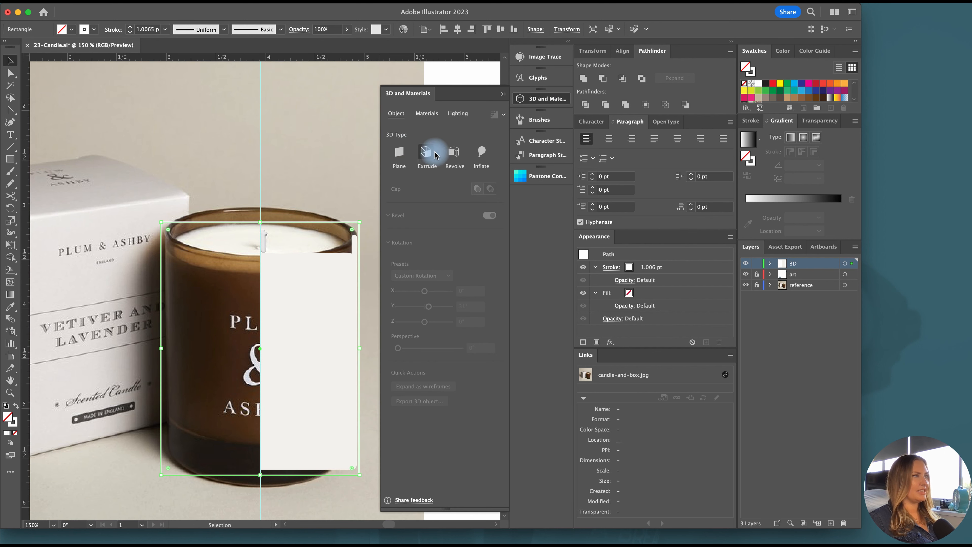
click(426, 152)
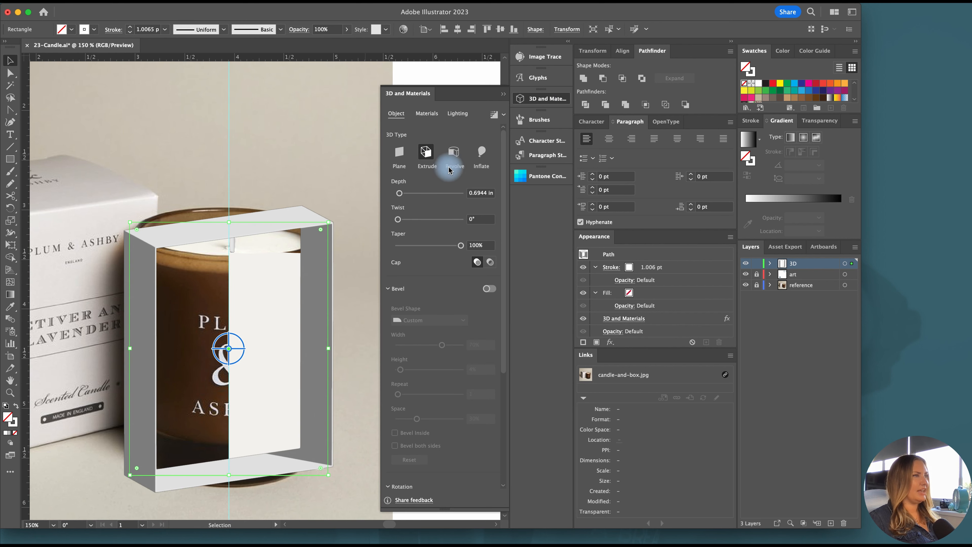
click(481, 193)
text(2)
key(Return)
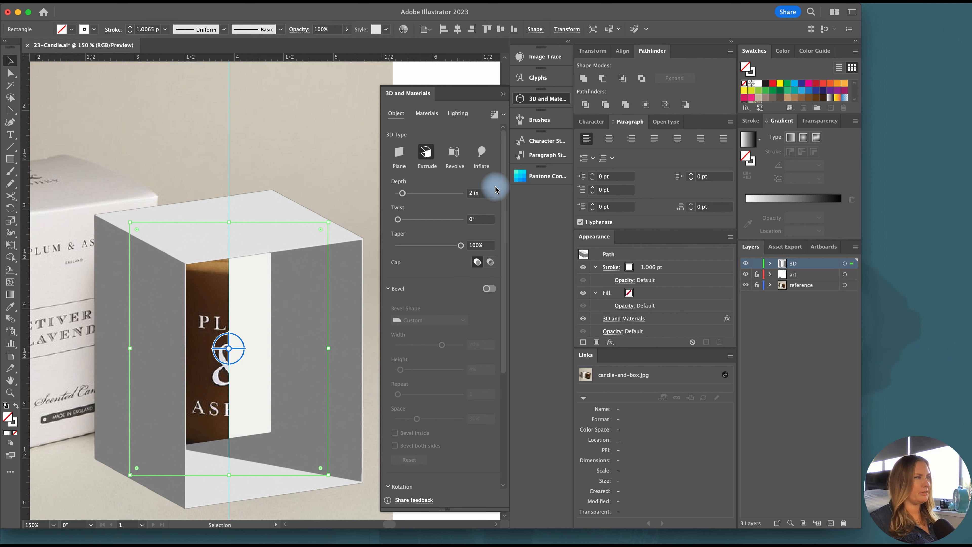
click(534, 99)
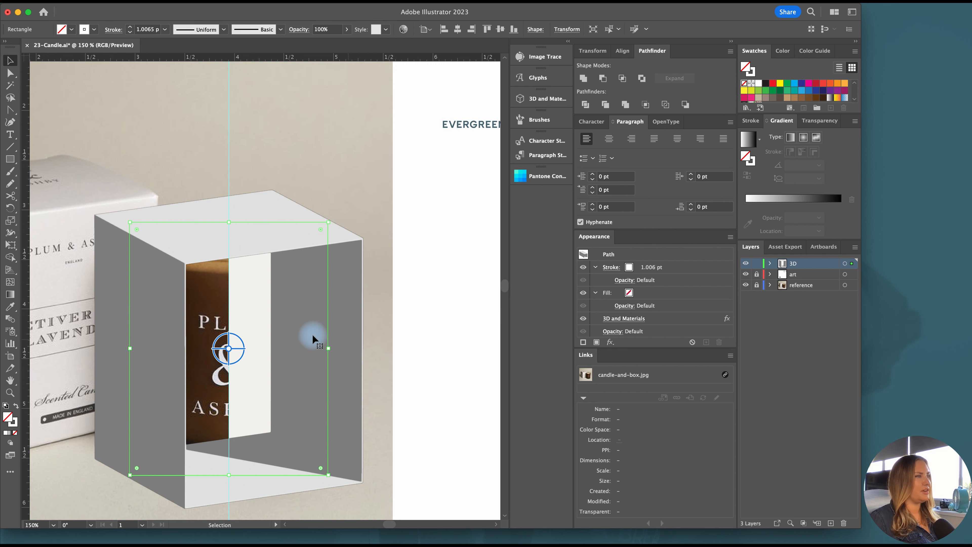
Swap the extruded box's fill and stroke, and move the box about 2.9 in right, off the candle in the photo
scroll(94, 424, up, 1)
click(17, 406)
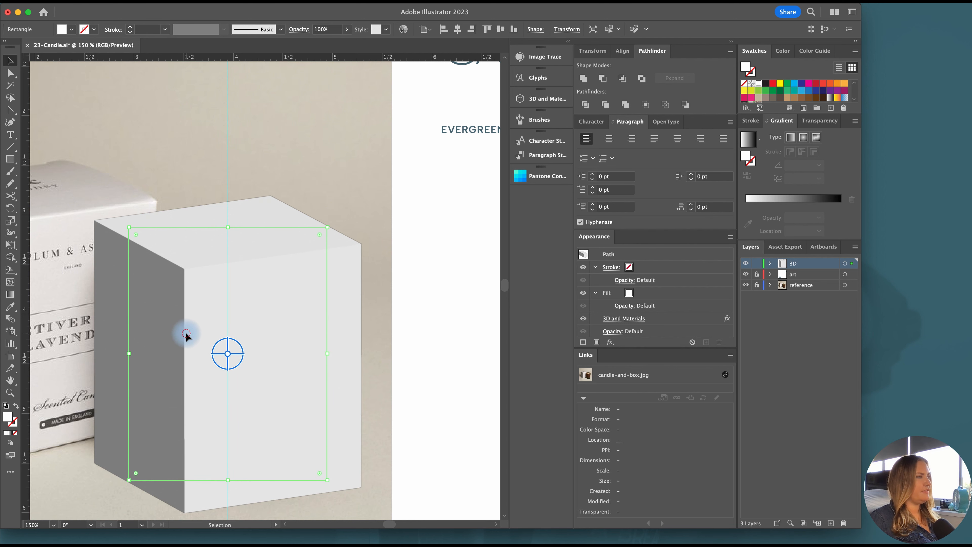
drag(186, 334, 469, 330)
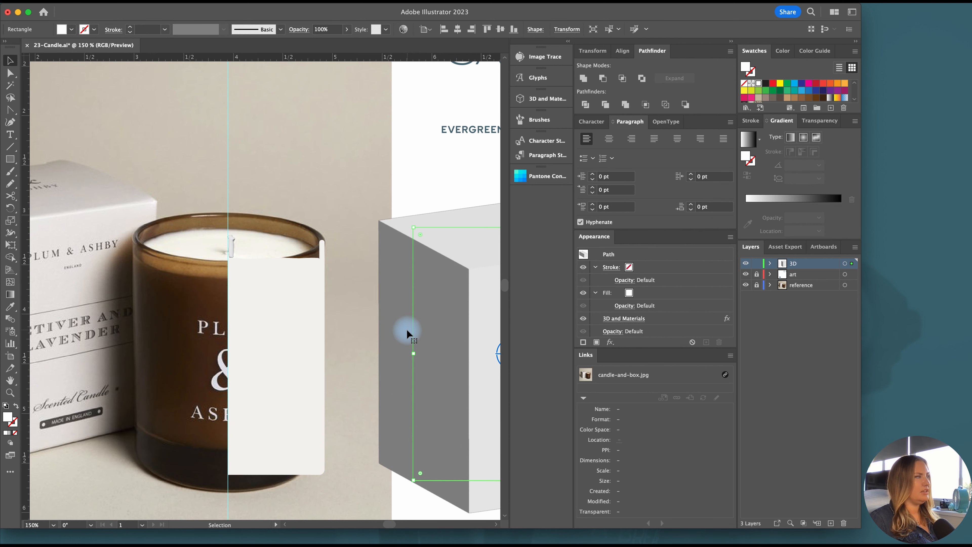
scroll(60, 187, left, 8)
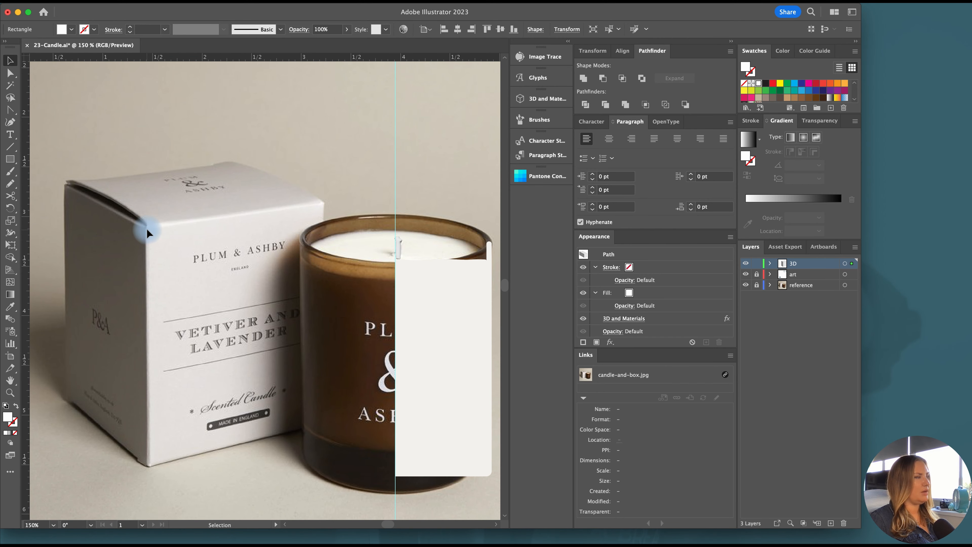
scroll(146, 228, right, 15)
scroll(147, 228, down, 3)
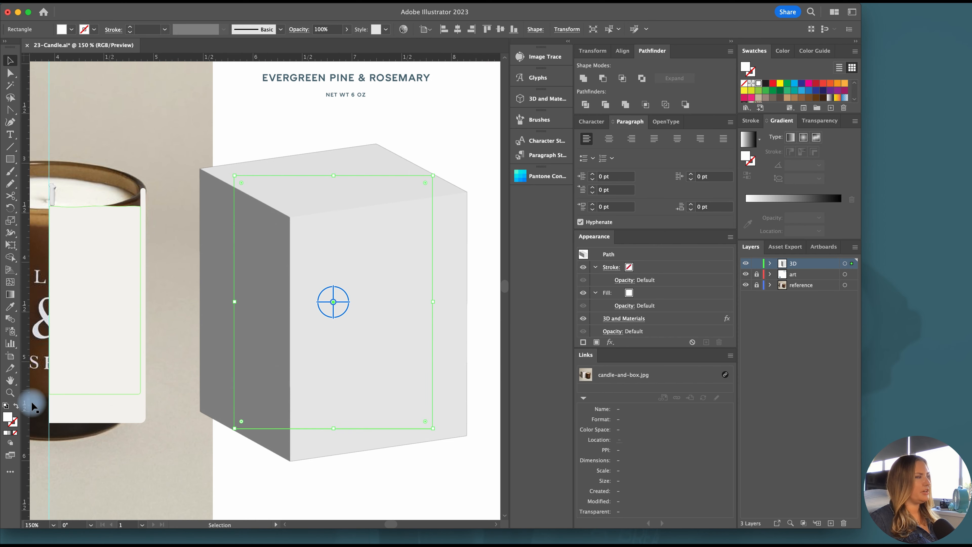
Swap the box's fill and stroke back, set its stroke weight to 2 pt and deselect it
click(15, 407)
click(130, 27)
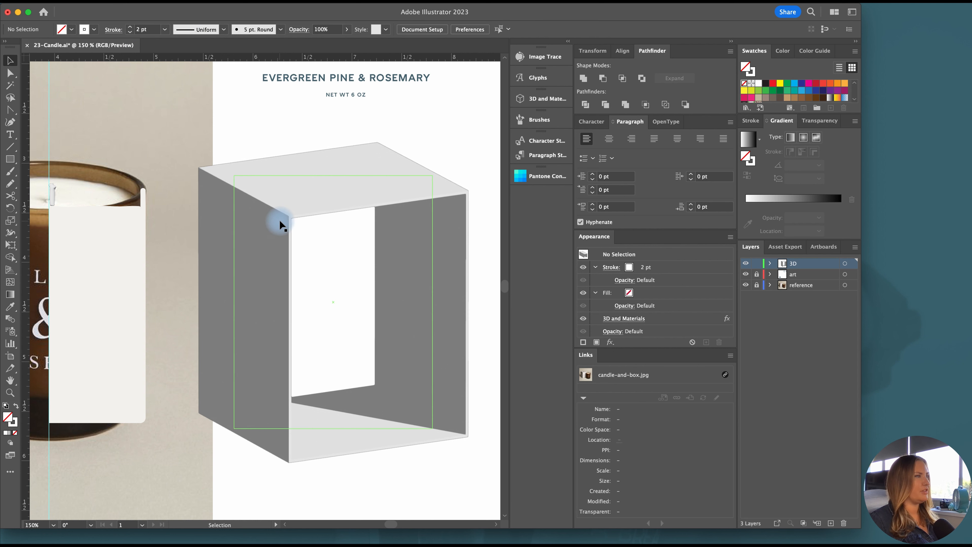
Duplicate the extruded box a little to the right and hide the copy's 3D and Materials effect
scroll(282, 222, right, 2)
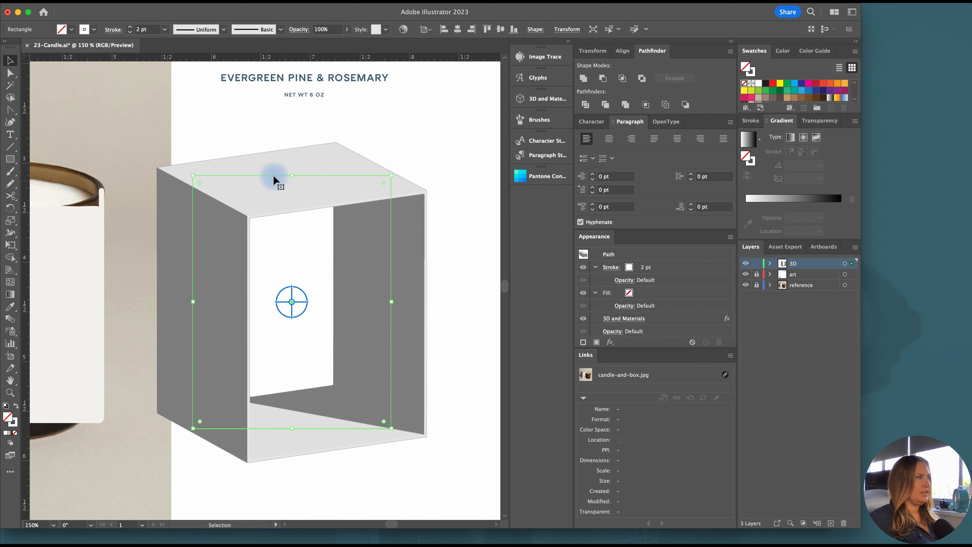
drag(267, 176, 321, 175)
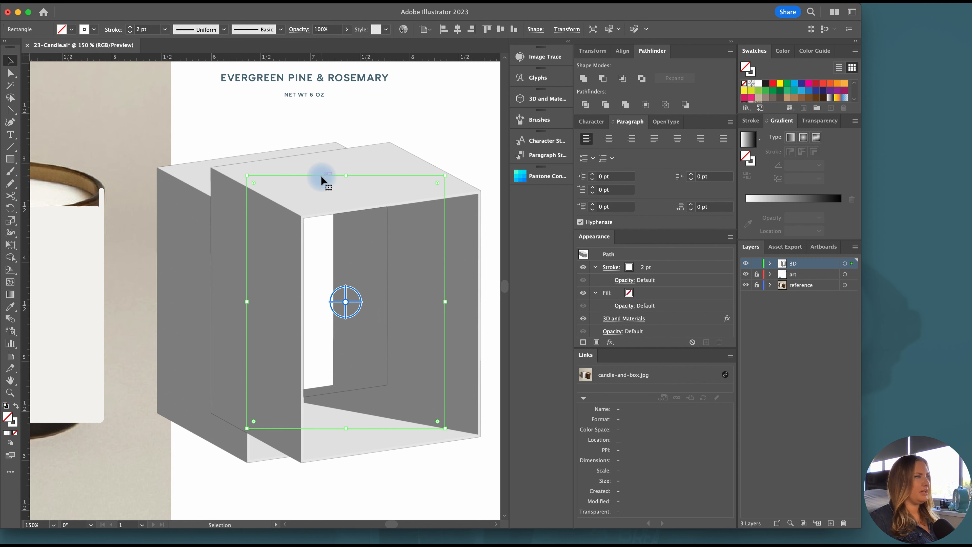
click(583, 318)
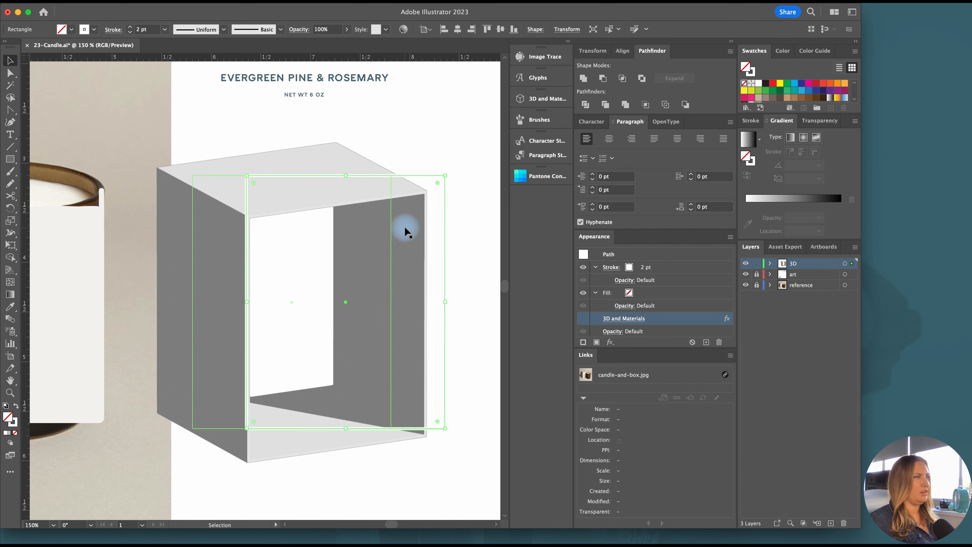
Cut the copied rectangle at its upper-left and lower-right corners with Scissors, and delete its left and bottom edges
click(10, 196)
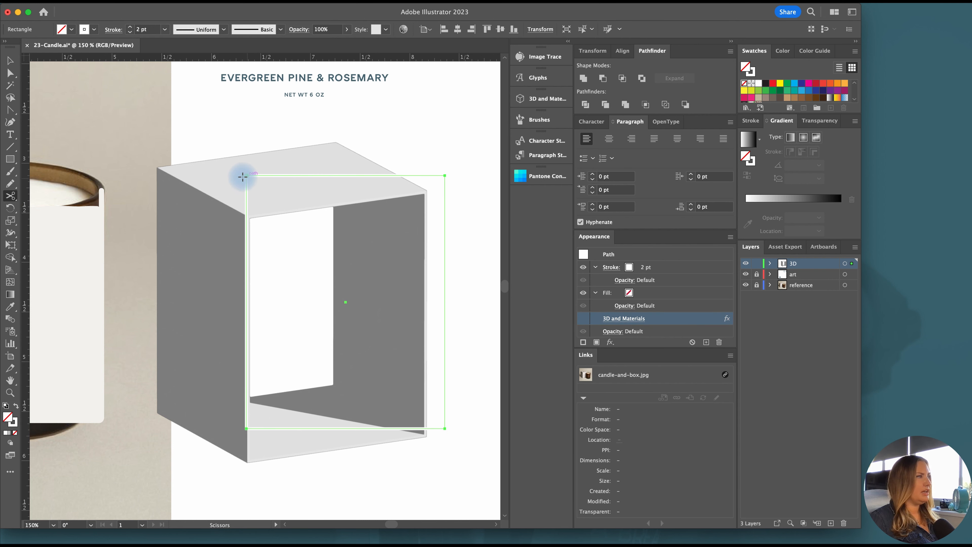
click(245, 175)
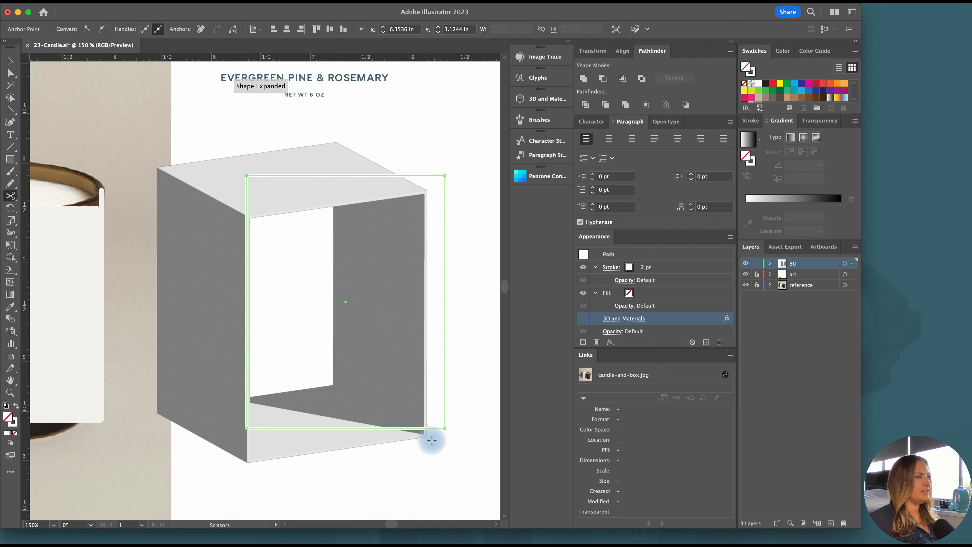
click(445, 428)
key(v)
click(390, 428)
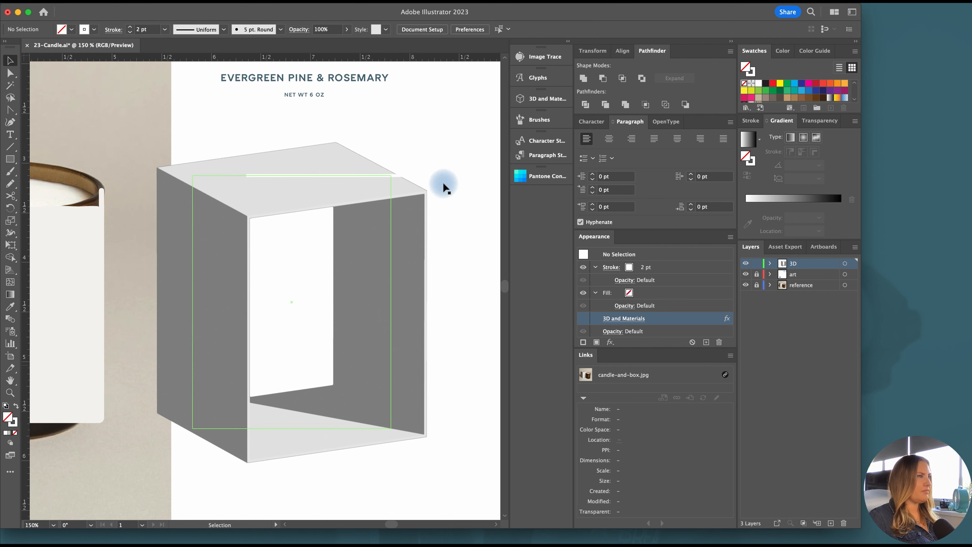
Give the remaining top-and-right path a black stroke and deselect it
click(406, 175)
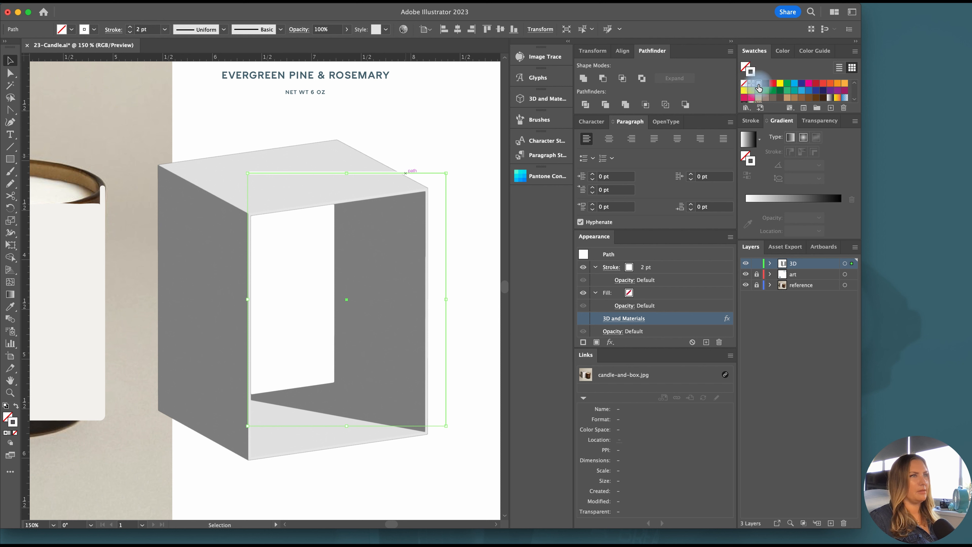
click(474, 232)
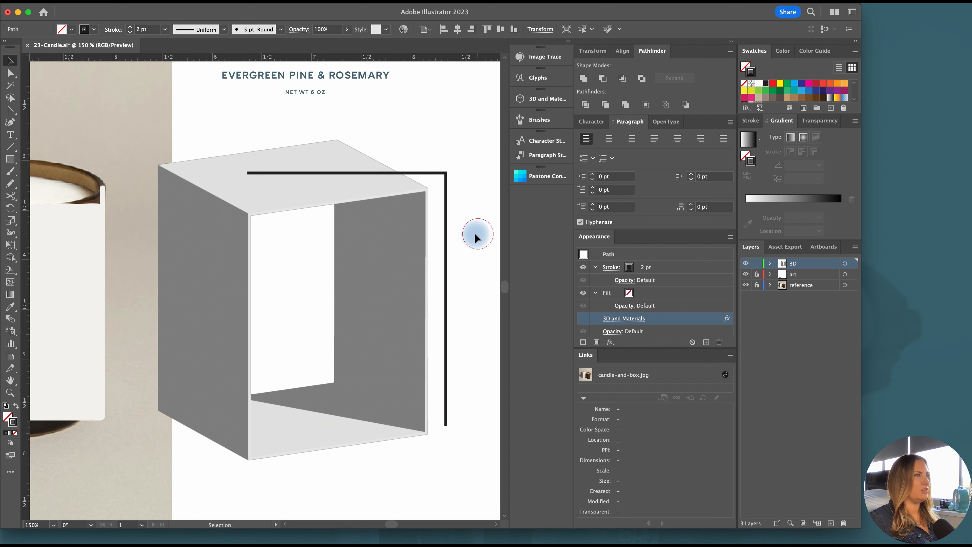
Add an anchor point midway along the path's top segment, raise it about 0.04 in and smooth it into a gentle arch
click(444, 173)
key(plus)
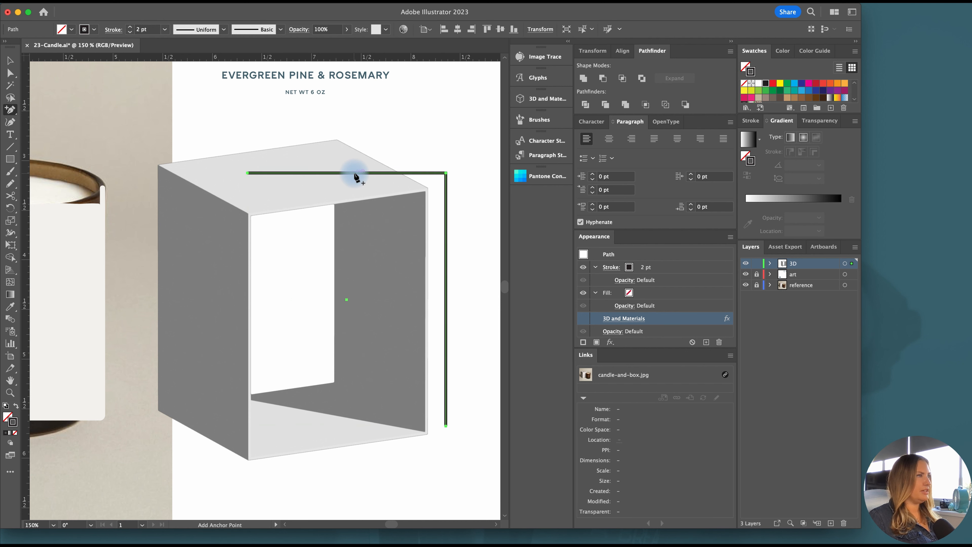
click(353, 177)
key(a)
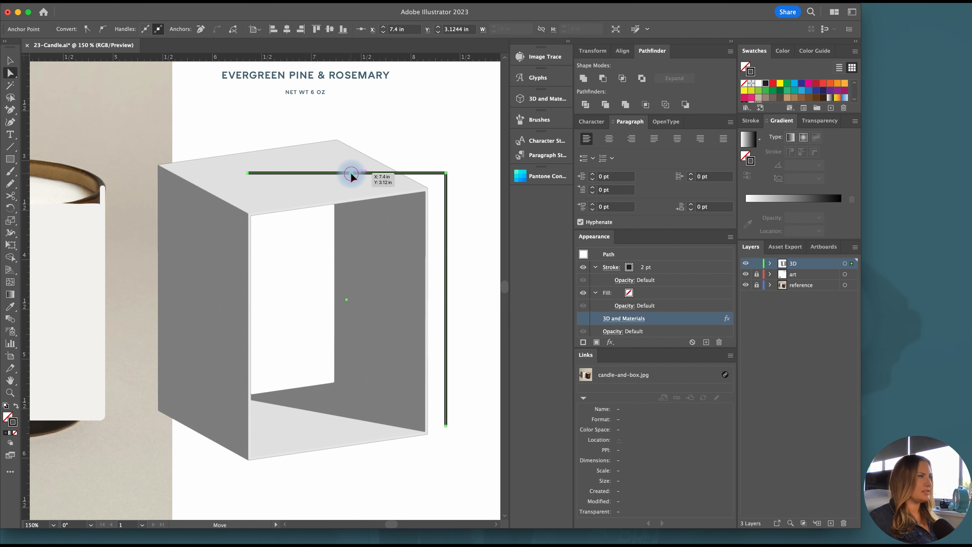
drag(351, 173, 299, 166)
key(shift+c)
key(v)
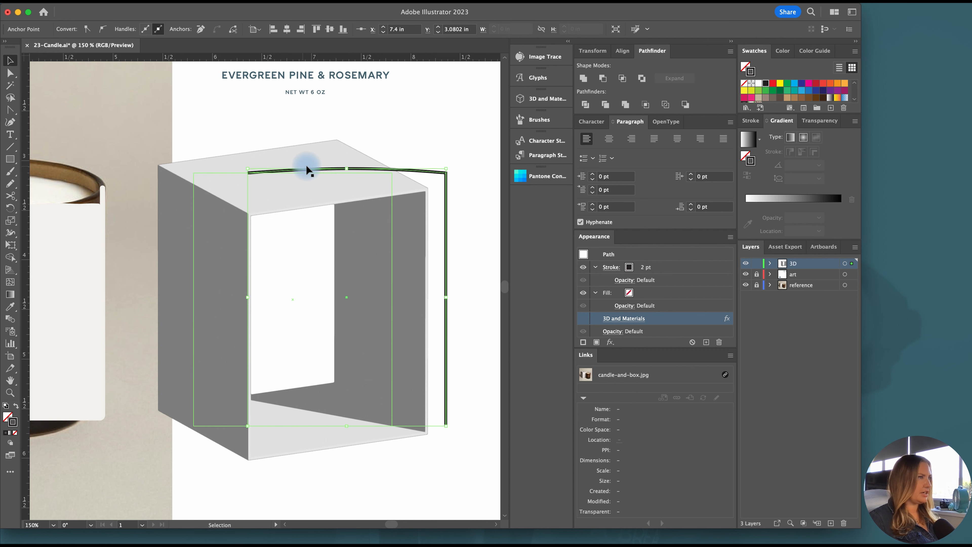
Show the arched path's 3D and Materials effect again and recolour its stroke white
click(445, 175)
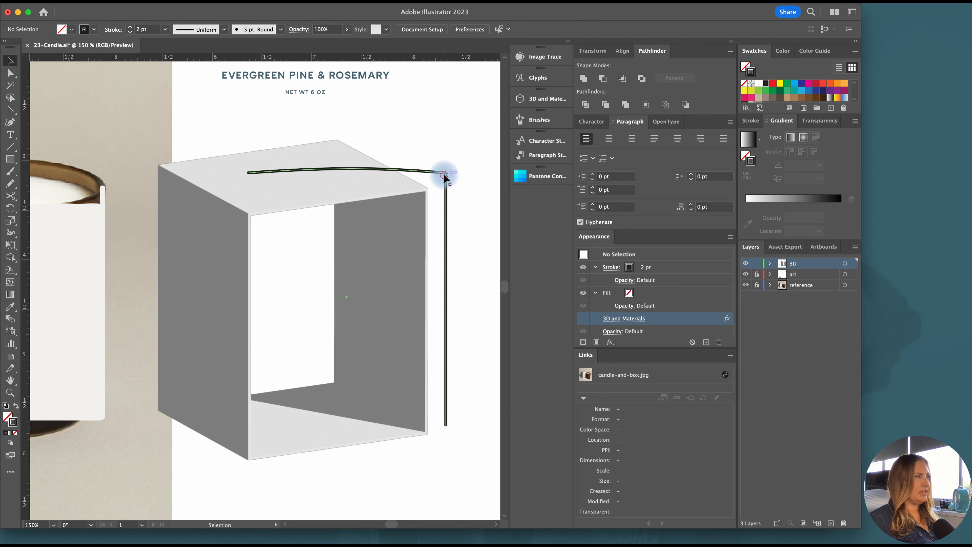
click(544, 99)
scroll(330, 108, right, 4)
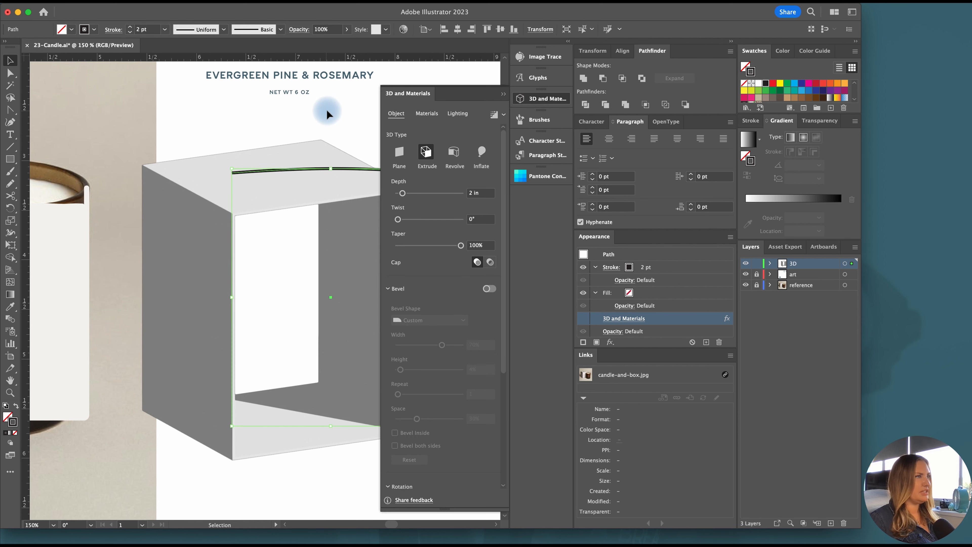
click(582, 318)
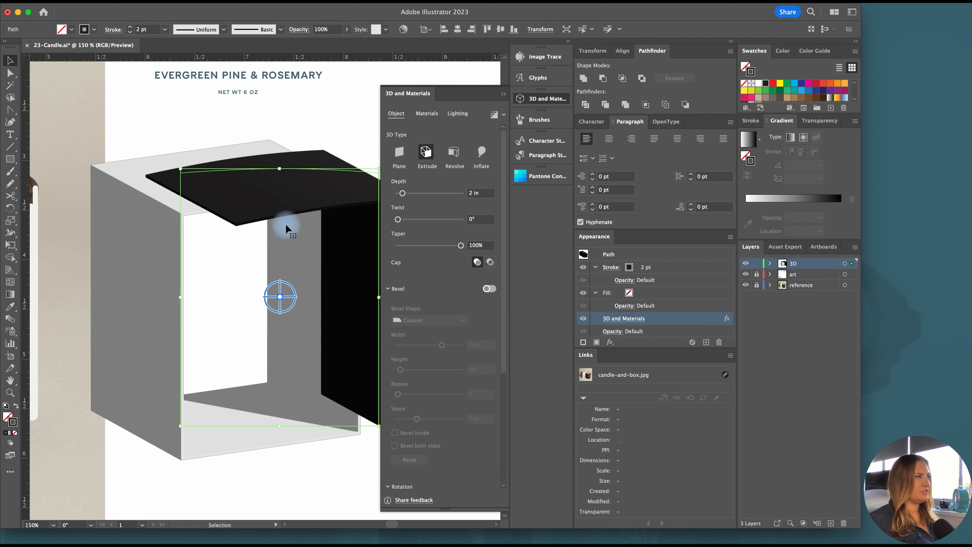
scroll(234, 217, right, 1)
click(758, 83)
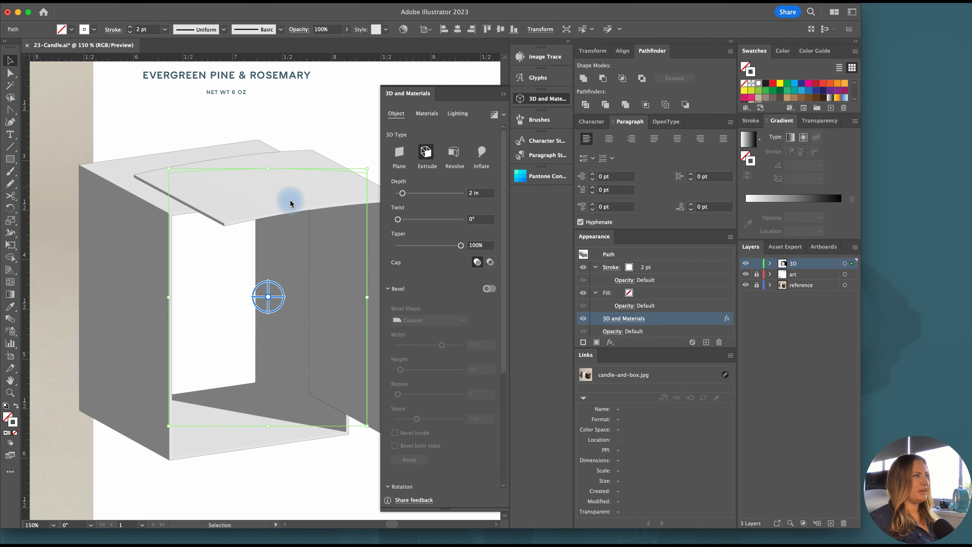
Rotate the arched extruded piece to Y 46° and Z 15°, and deselect it
scroll(274, 191, right, 4)
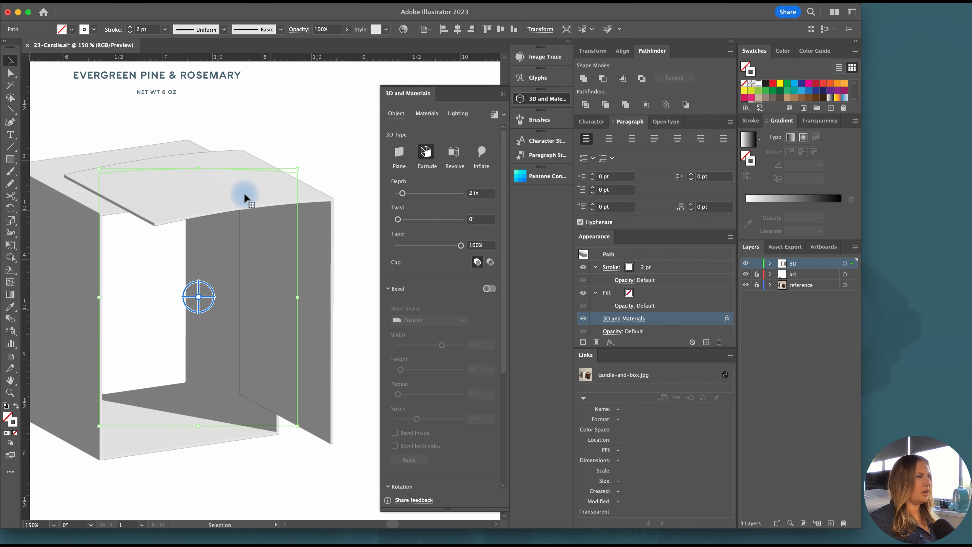
scroll(270, 189, left, 1)
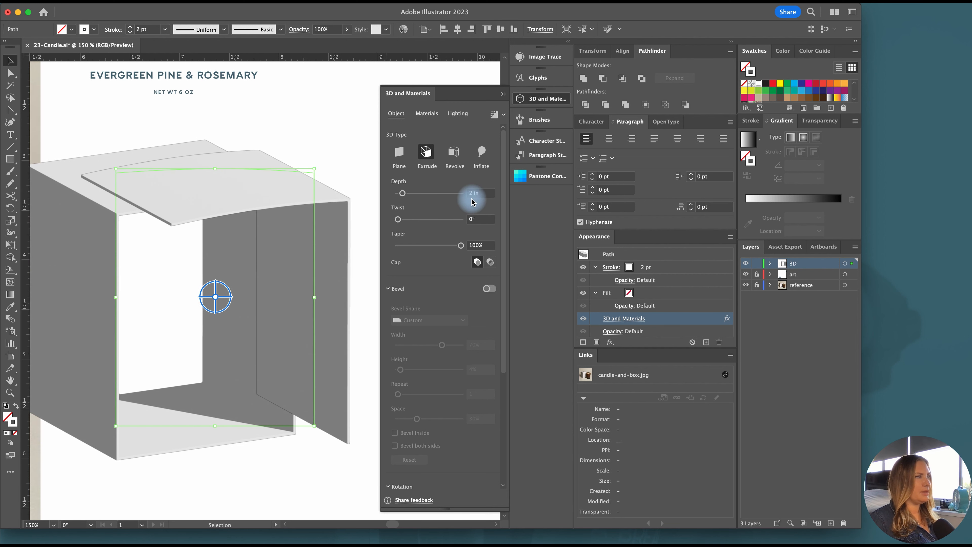
drag(504, 370, 496, 471)
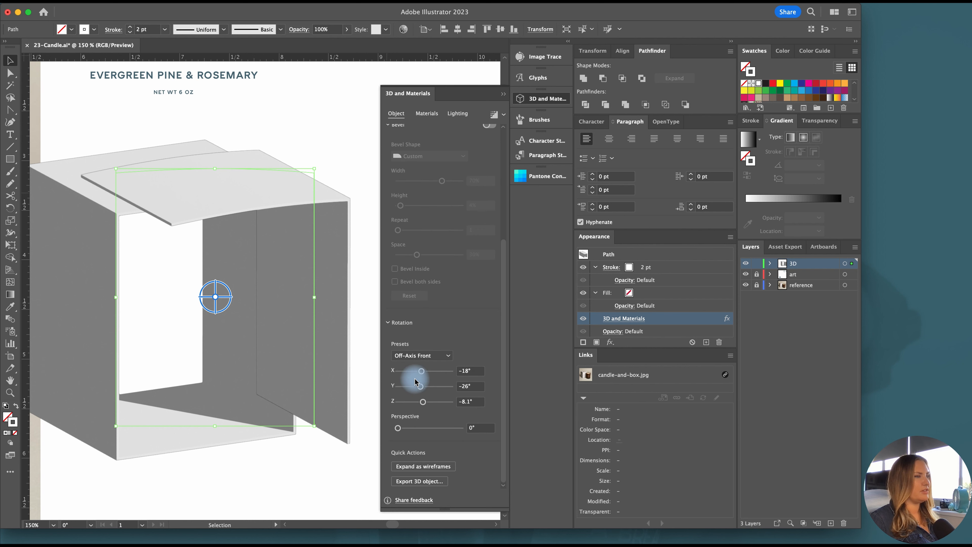
mouse_move(422, 387)
mouse_down()
mouse_move(431, 387)
mouse_move(428, 405)
mouse_up()
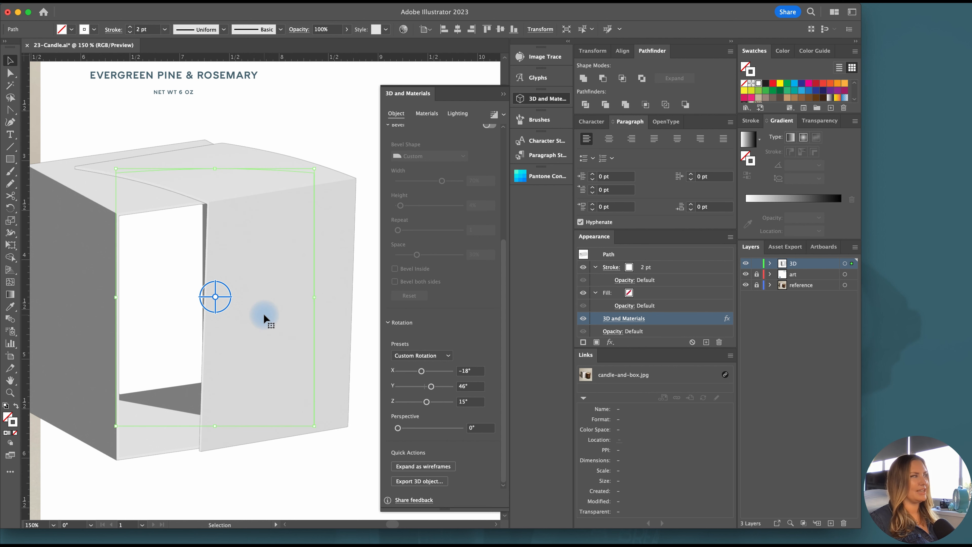
click(540, 99)
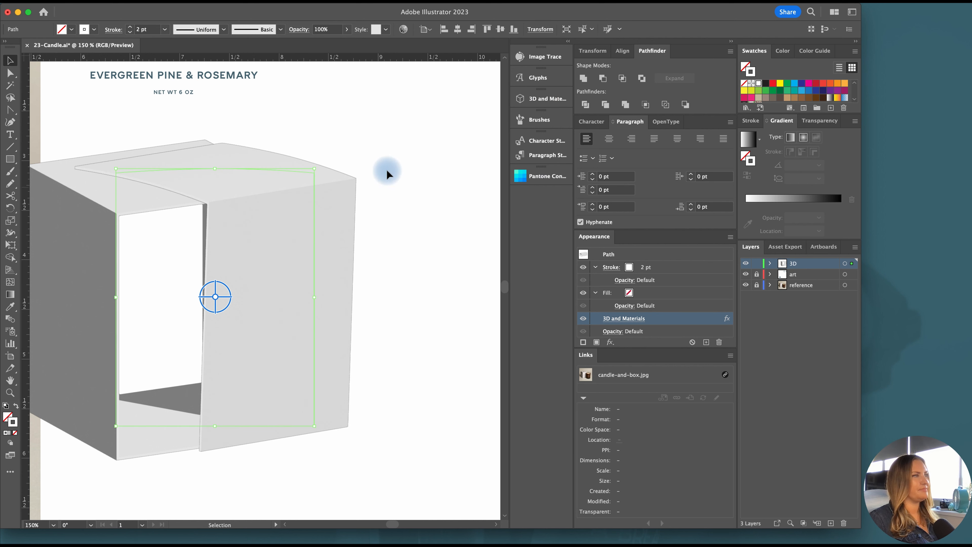
click(386, 174)
Show the 3D and Materials effect of the wax shape on the candle again
key(super+0)
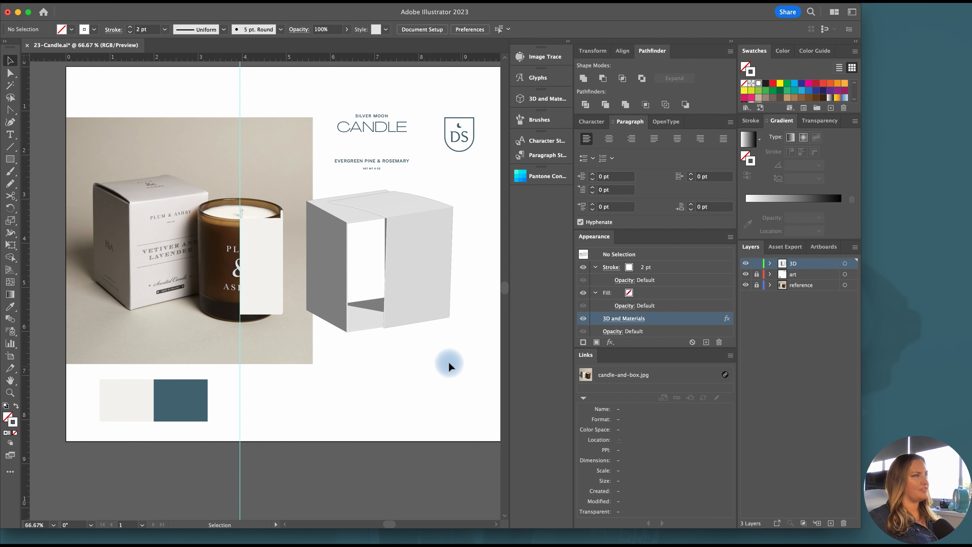
click(245, 245)
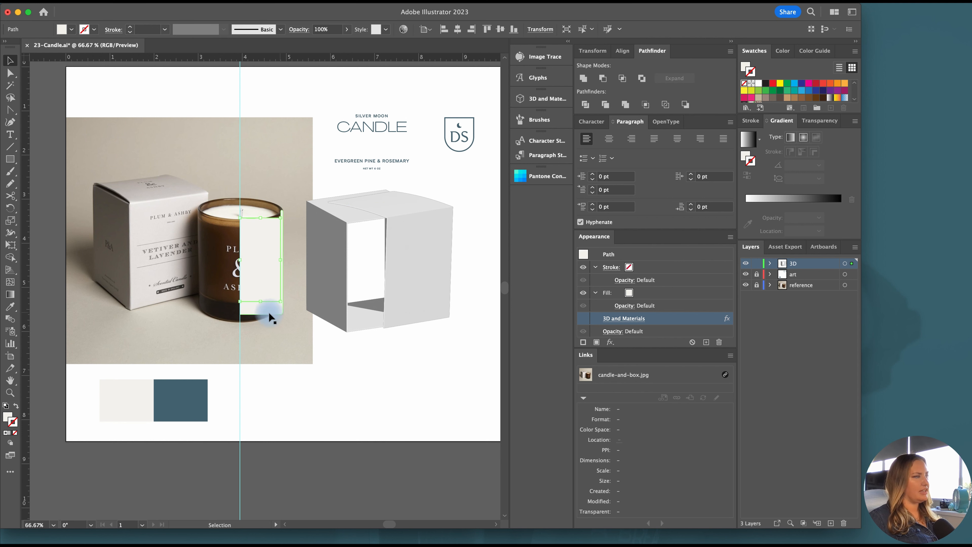
click(583, 318)
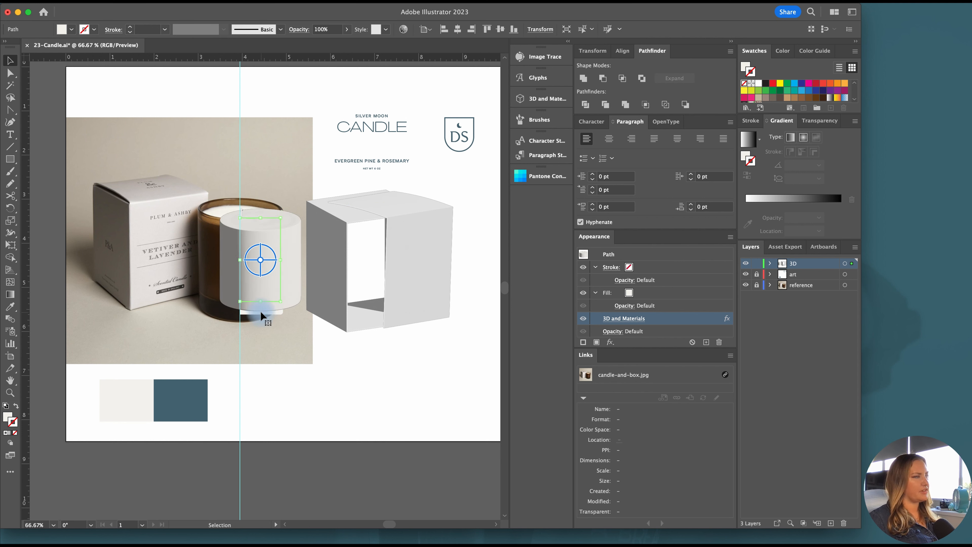
Show the candle glass's 3D and Materials effect again and collect all candle and box pieces for export as multiple assets
drag(261, 314, 262, 314)
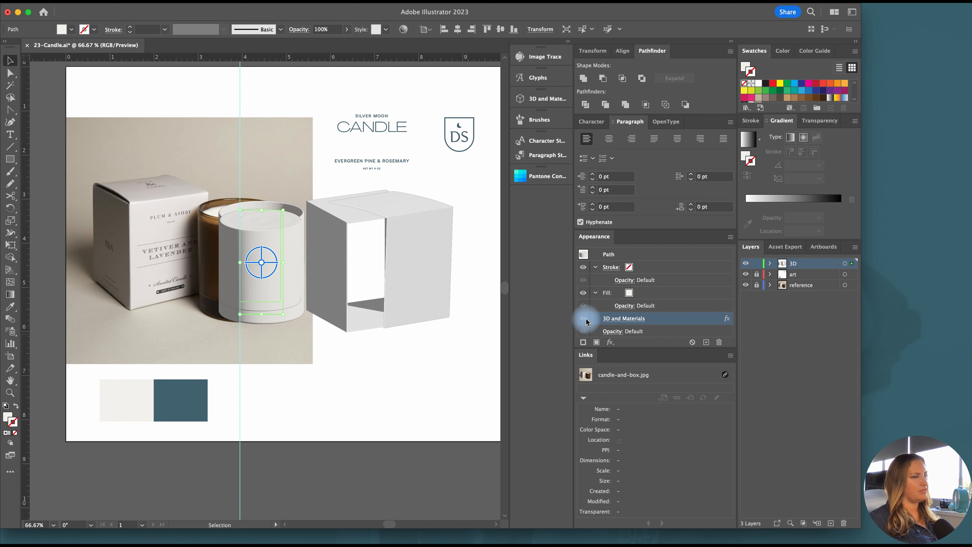
drag(474, 408, 168, 191)
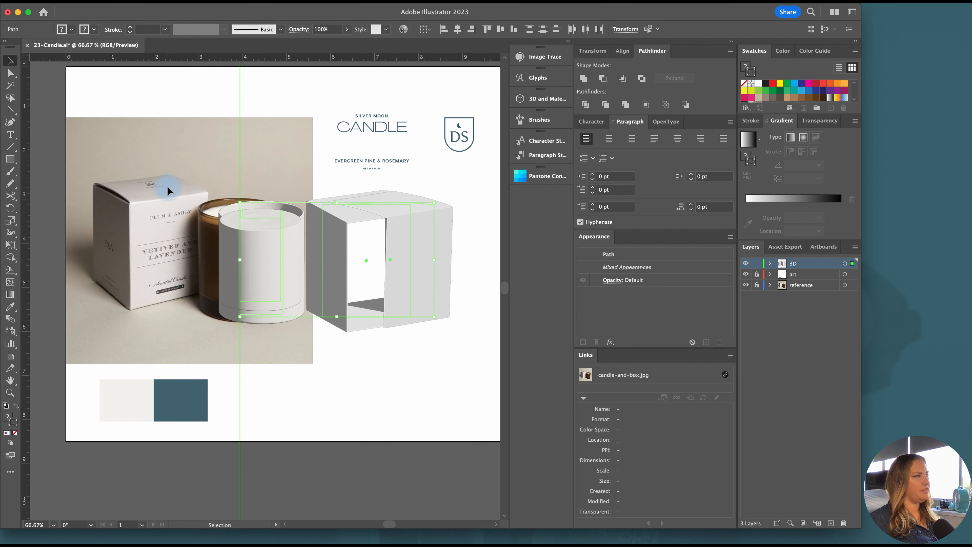
right_click(254, 254)
mouse_move(315, 461)
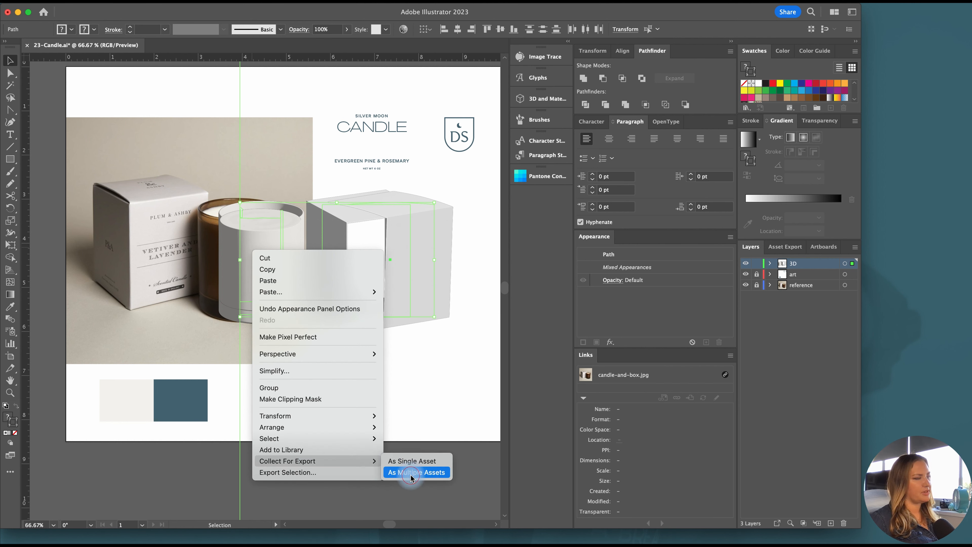
click(412, 472)
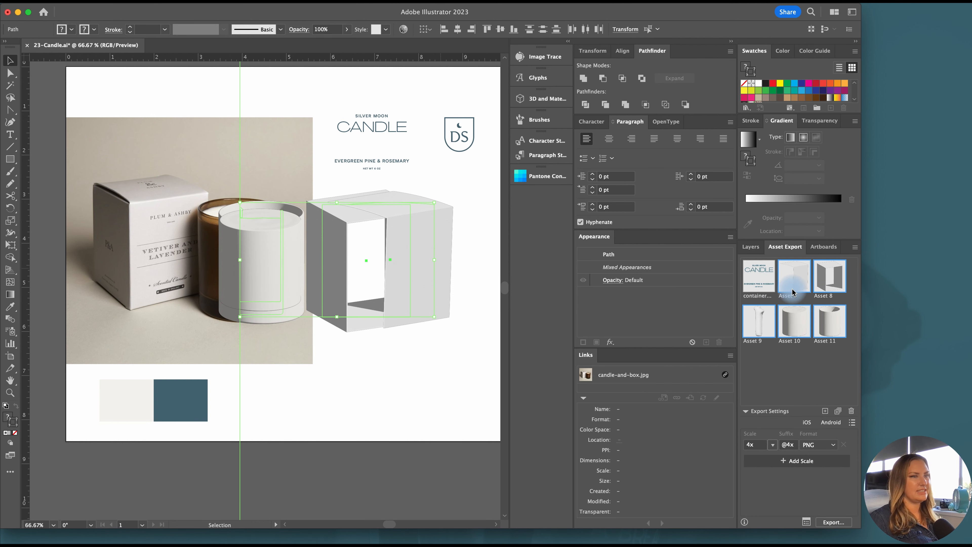
Rename the five collected 3D assets box-lid, box, wick, candle-wax and candle-glass
click(473, 319)
click(793, 297)
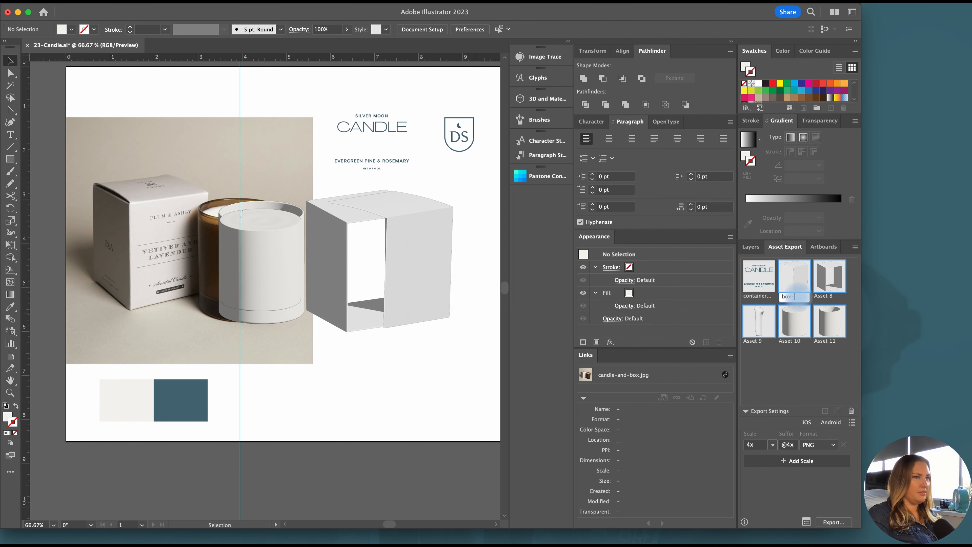
key(Return)
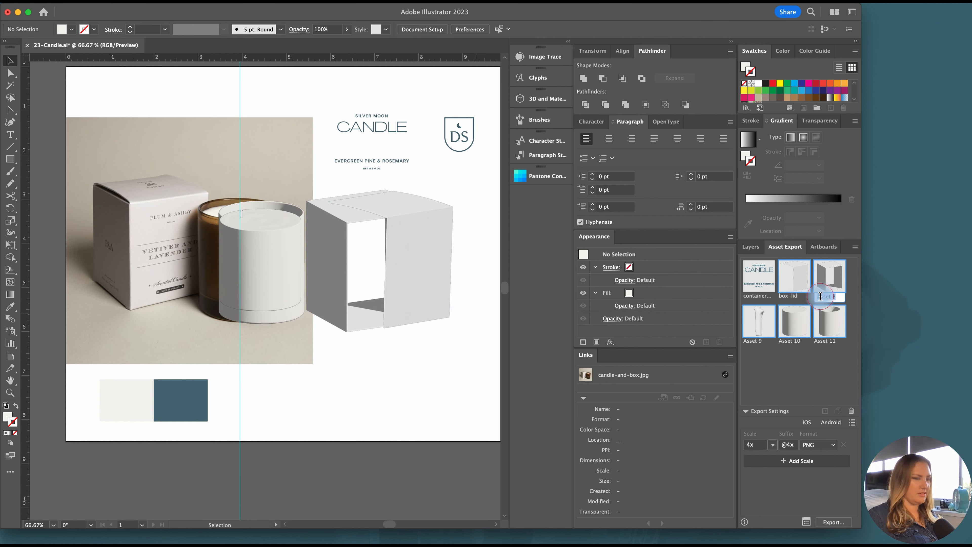
text(box)
key(Return)
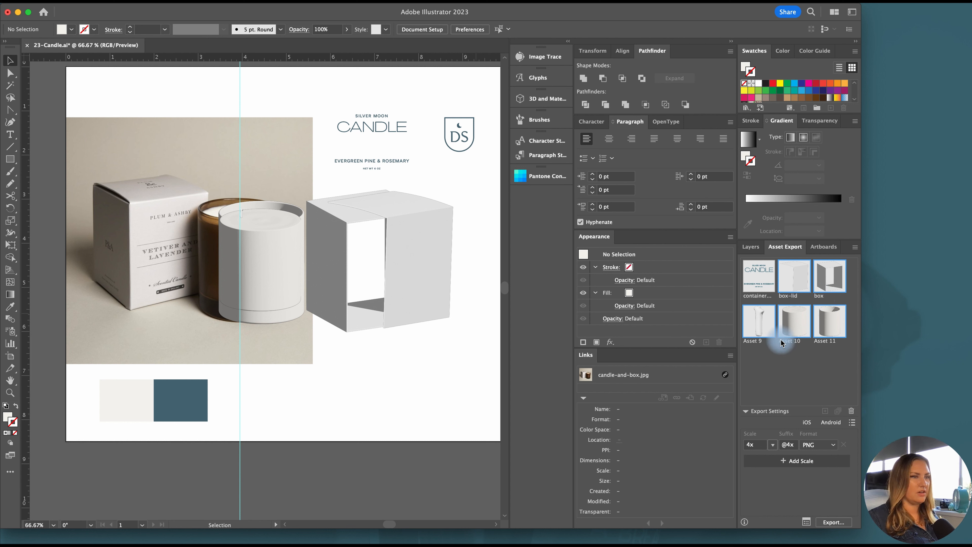
click(756, 341)
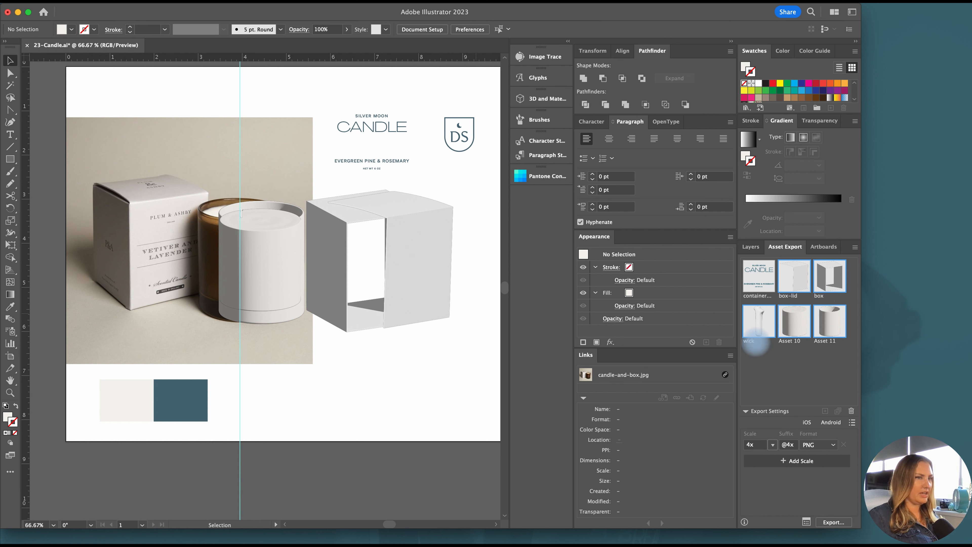
click(788, 342)
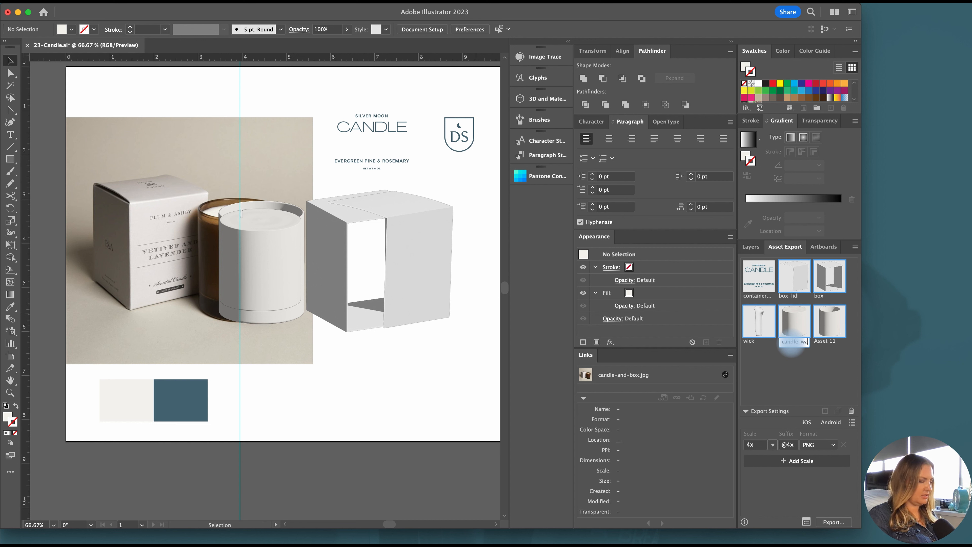
click(825, 342)
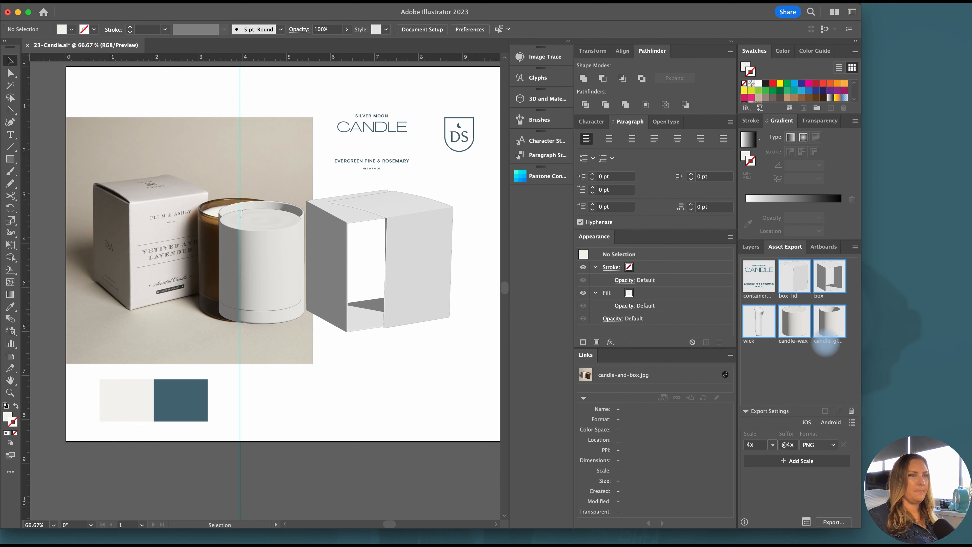
Export the five 3D assets in OBJ format to the Desktop
click(819, 445)
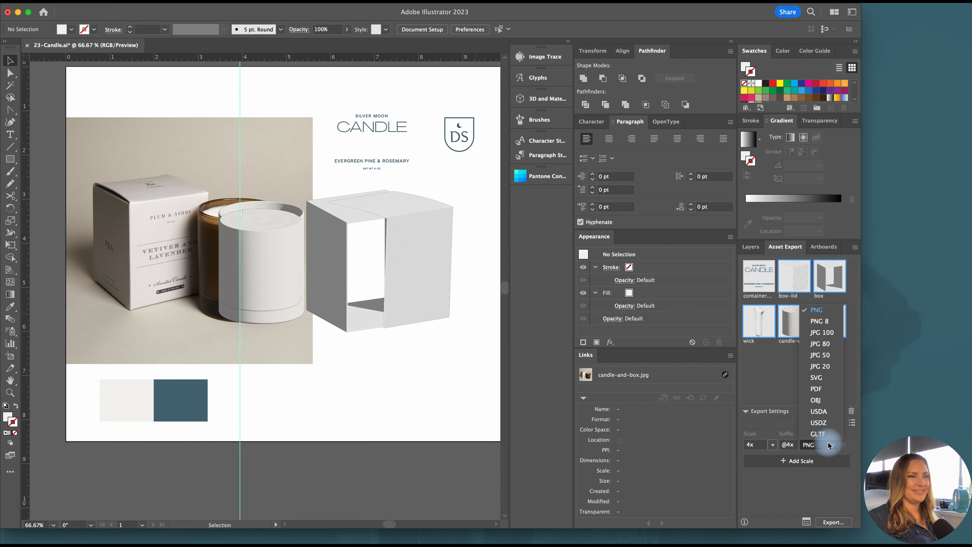
click(827, 401)
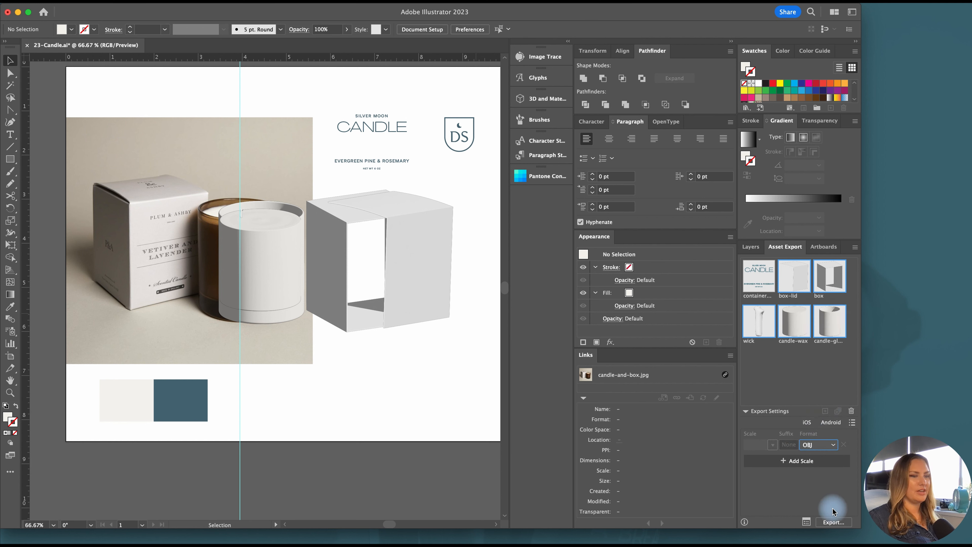
click(822, 517)
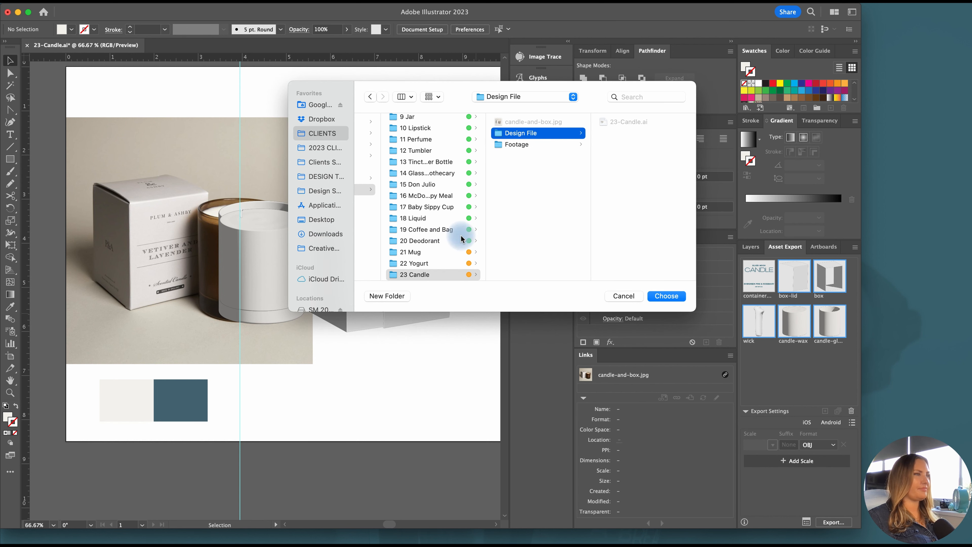
click(320, 219)
click(644, 298)
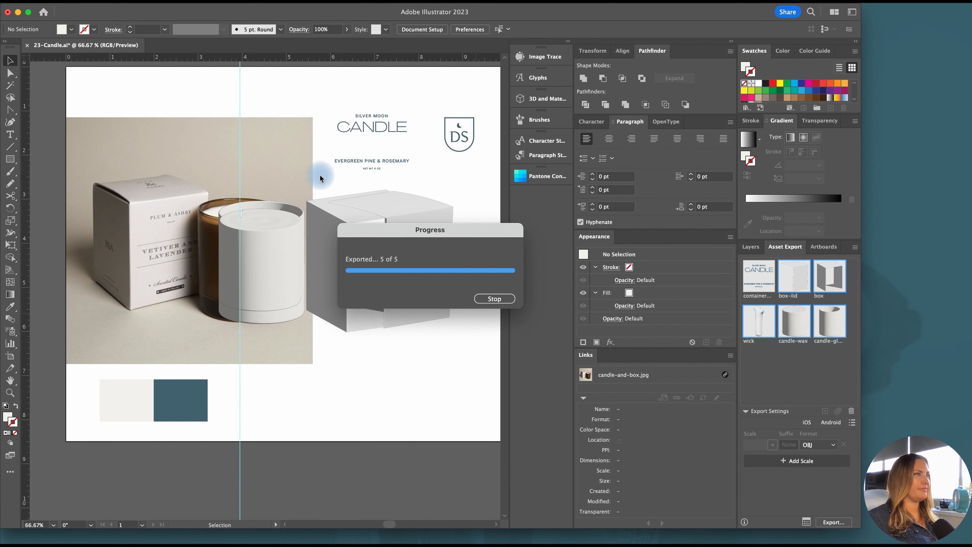
click(417, 105)
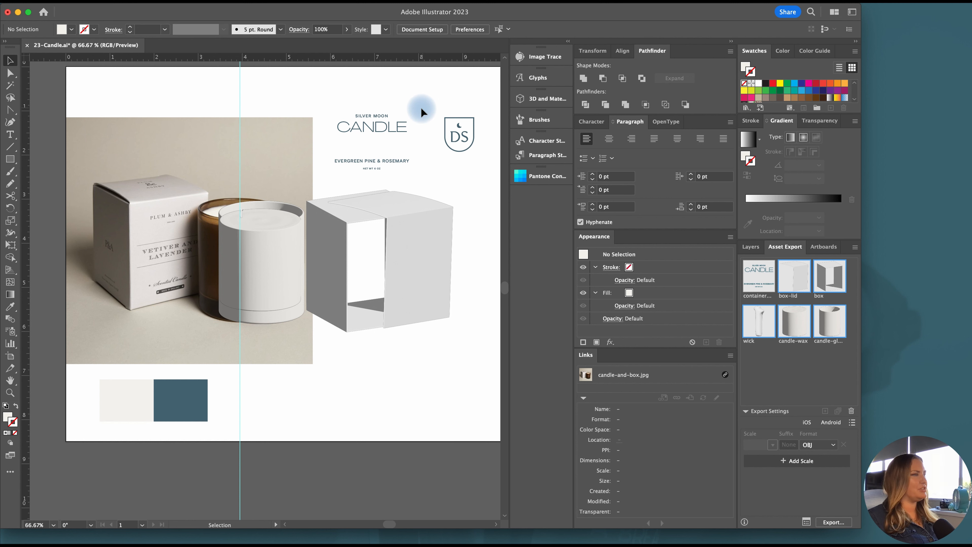
Unlock the art layer, then group the two fragrance and weight text lines and, separately, the two SILVER MOON CANDLE title lines
scroll(429, 102, right, 3)
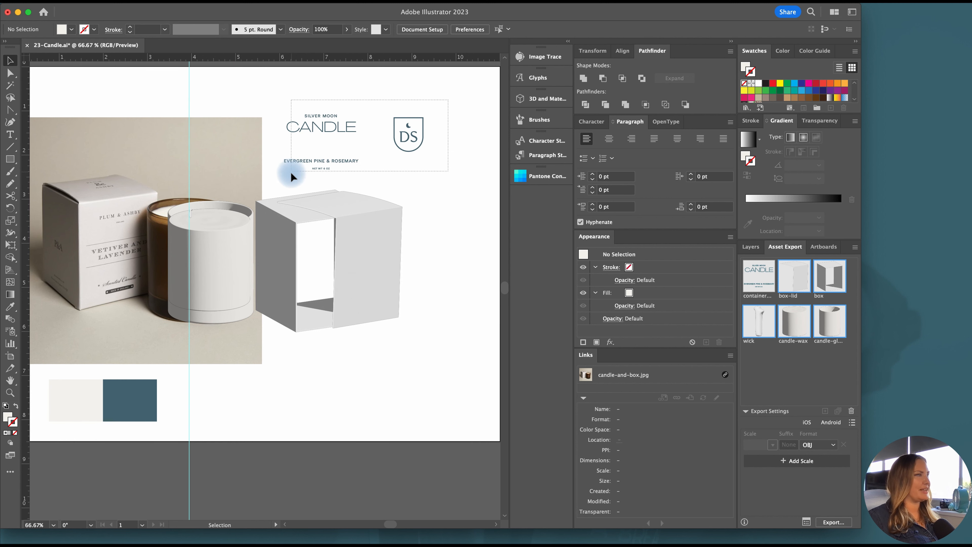
click(750, 247)
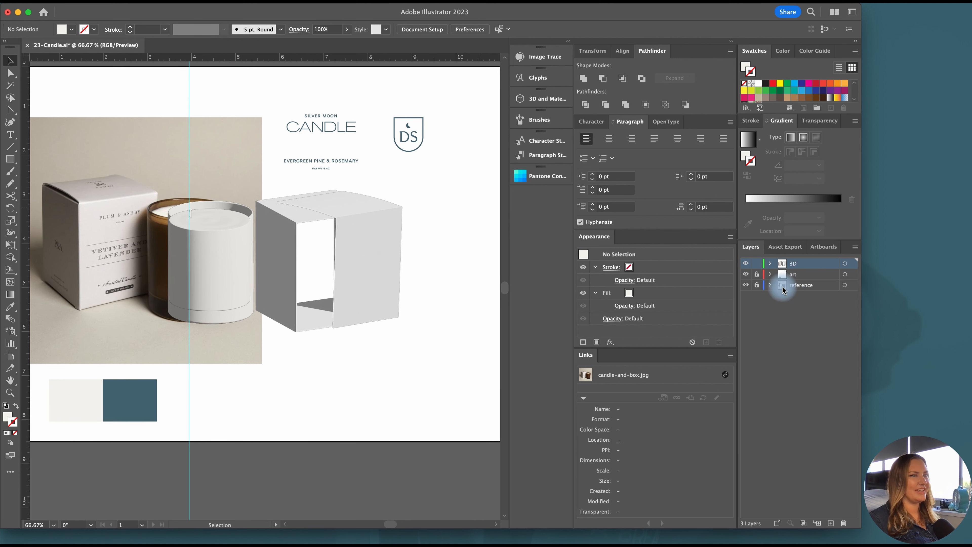
click(756, 274)
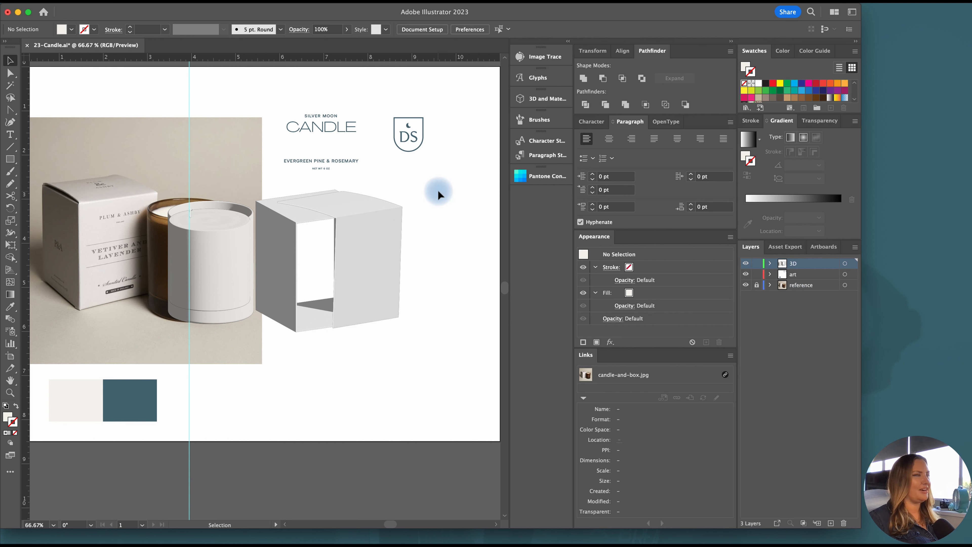
click(322, 161)
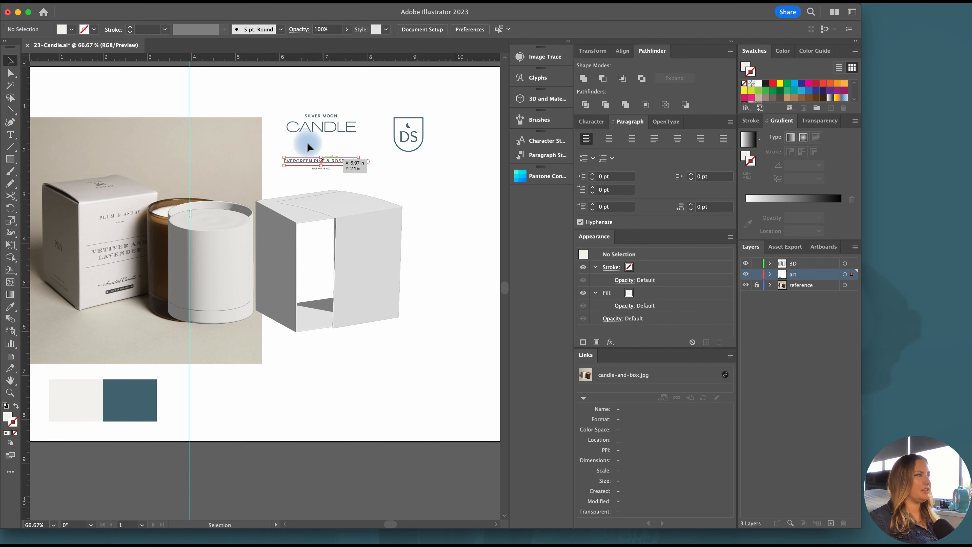
drag(338, 174, 340, 173)
key(super+g)
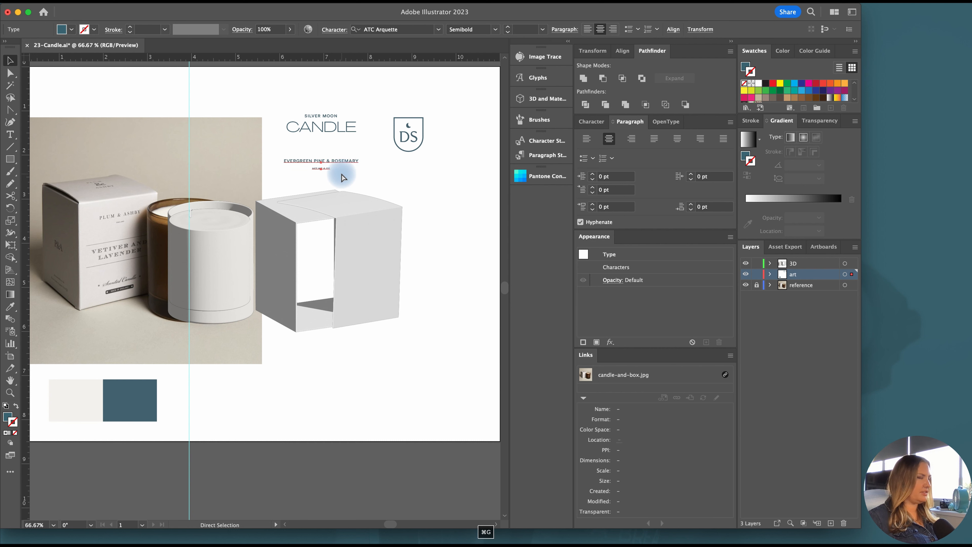
drag(323, 90, 343, 140)
key(super+g)
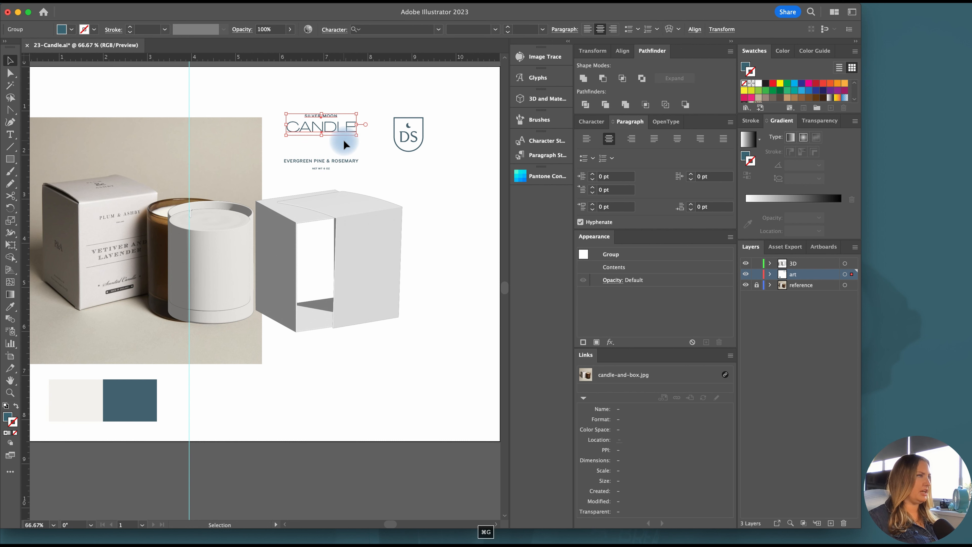
Collect the DS logo, the title group and the fragrance text group for export as multiple assets
shift+click(420, 148)
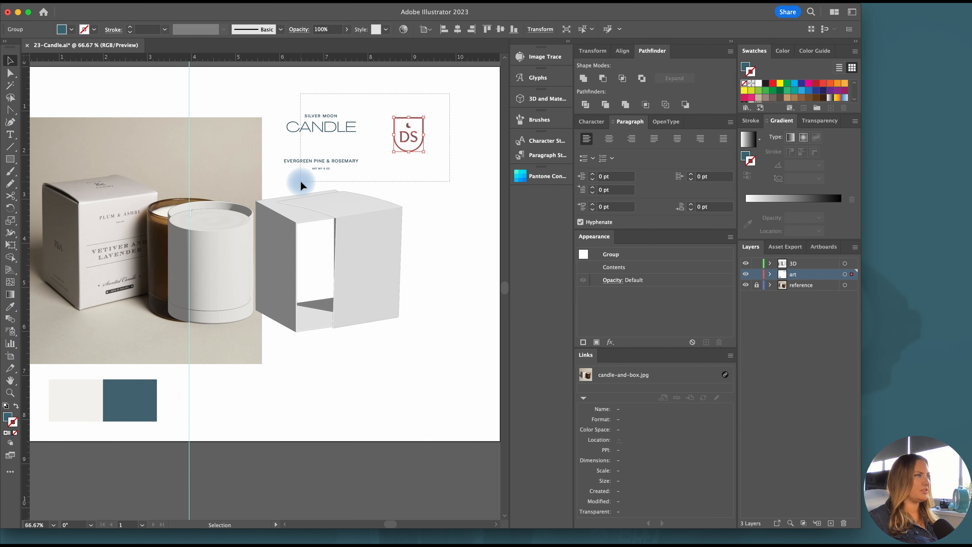
shift+click(329, 160)
right_click(329, 162)
mouse_move(392, 378)
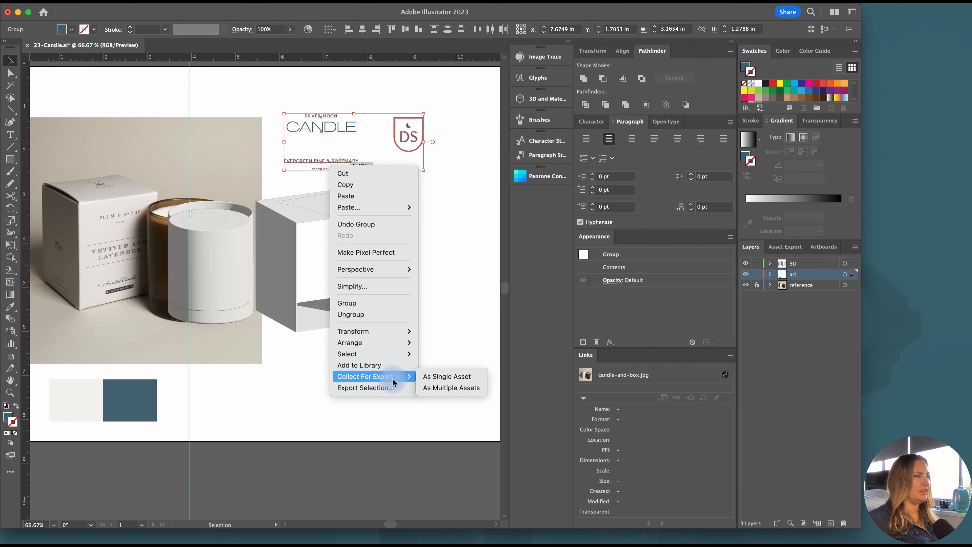
click(442, 390)
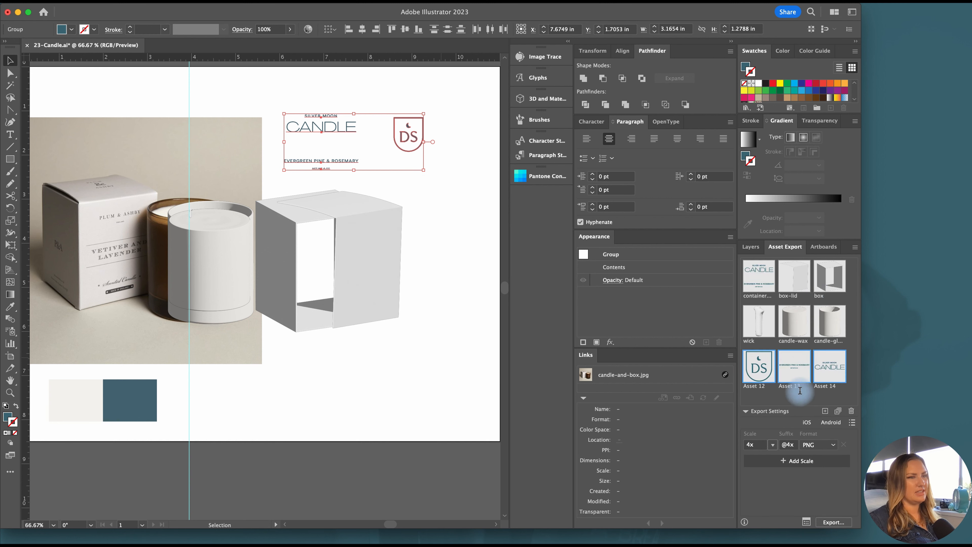
Rename the title asset candle-title and the DS logo asset logo-icon, and give the fragrance text asset a candle description name
click(821, 397)
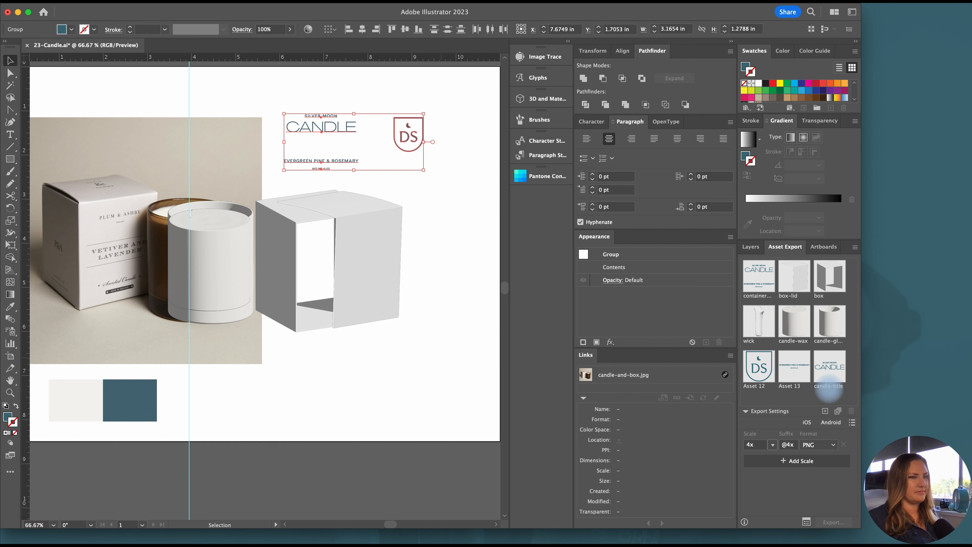
click(792, 388)
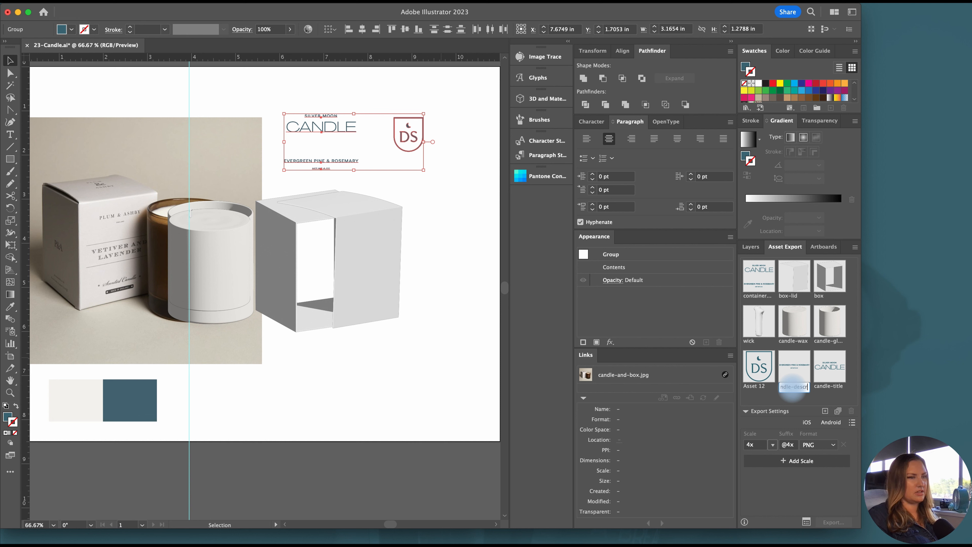
double_click(757, 386)
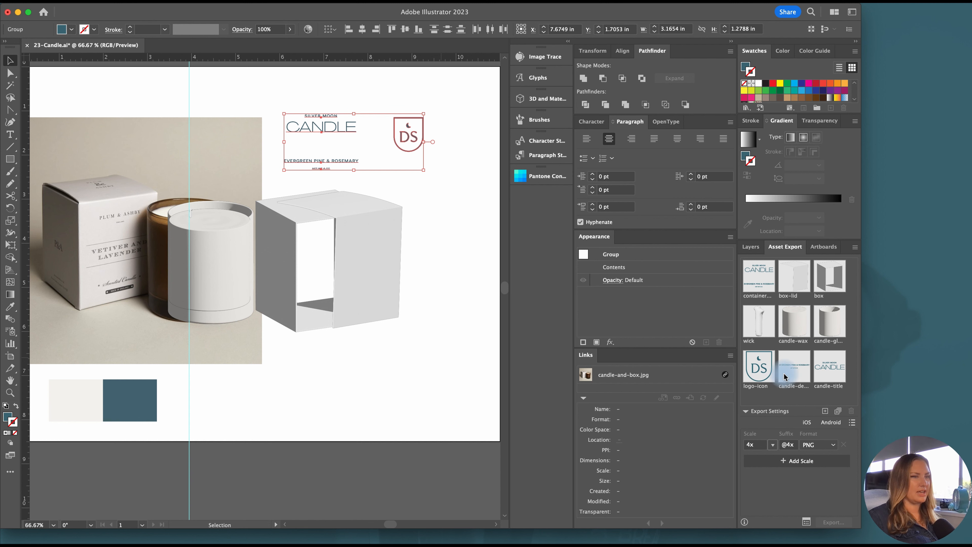
Export the candle description and candle-title assets as 4x PNG files to the Desktop
click(795, 368)
shift+click(822, 366)
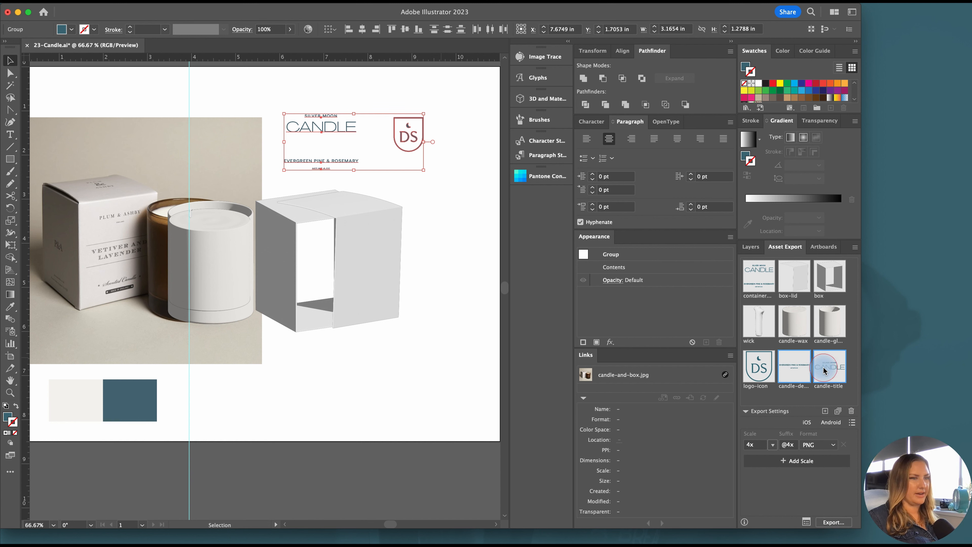
click(833, 522)
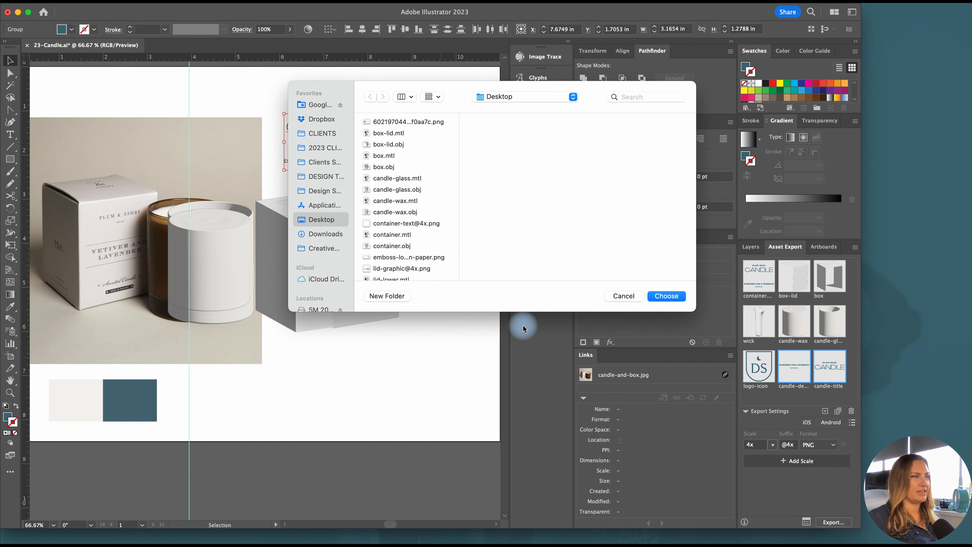
click(665, 296)
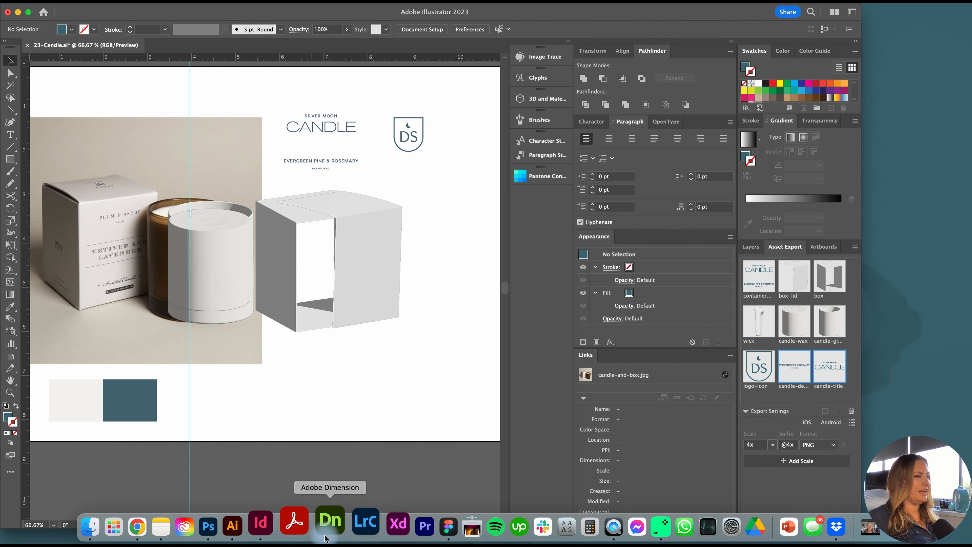
Switch to Adobe Dimension and enlarge the blank scene's canvas to 2,048 × 1,536 px with a resolution of 300 pixels/inch
click(328, 529)
click(455, 34)
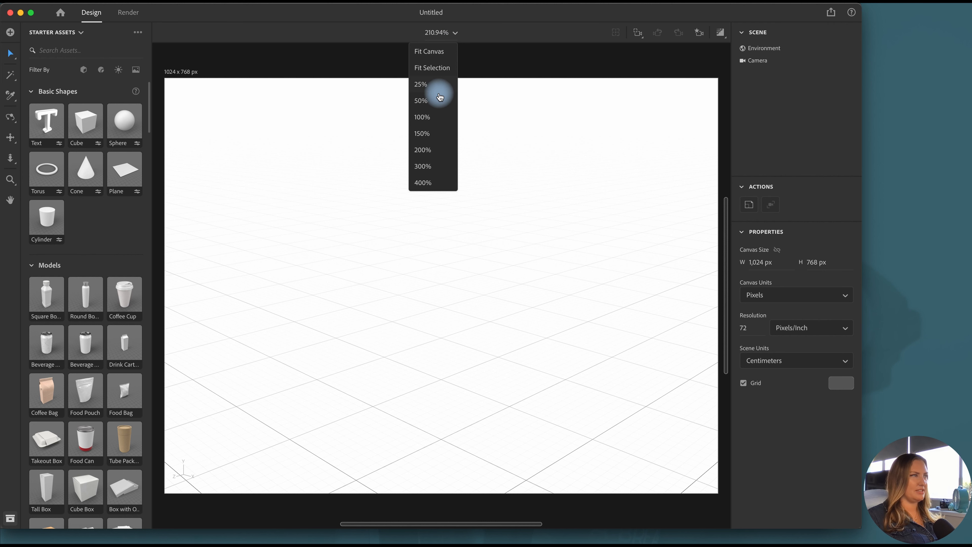
click(419, 117)
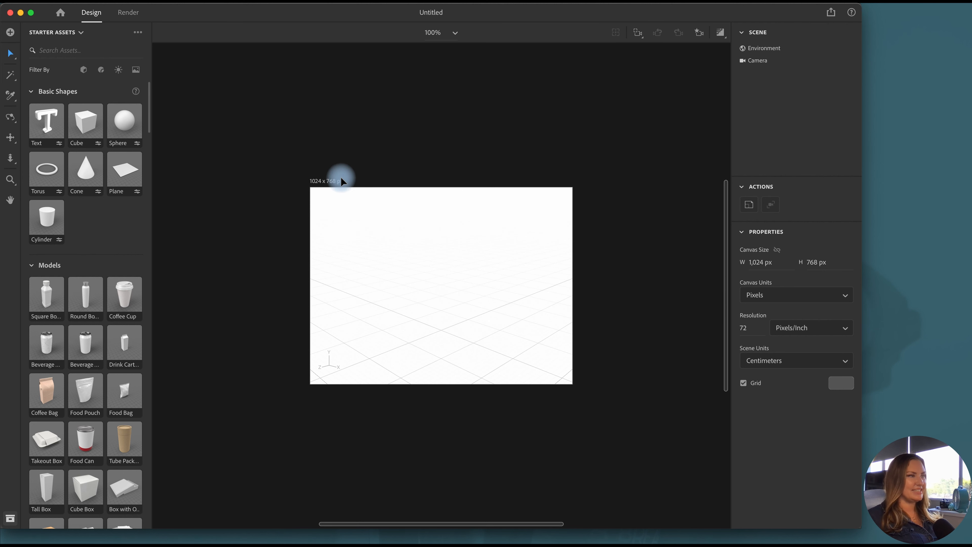
click(331, 186)
drag(307, 185, 179, 88)
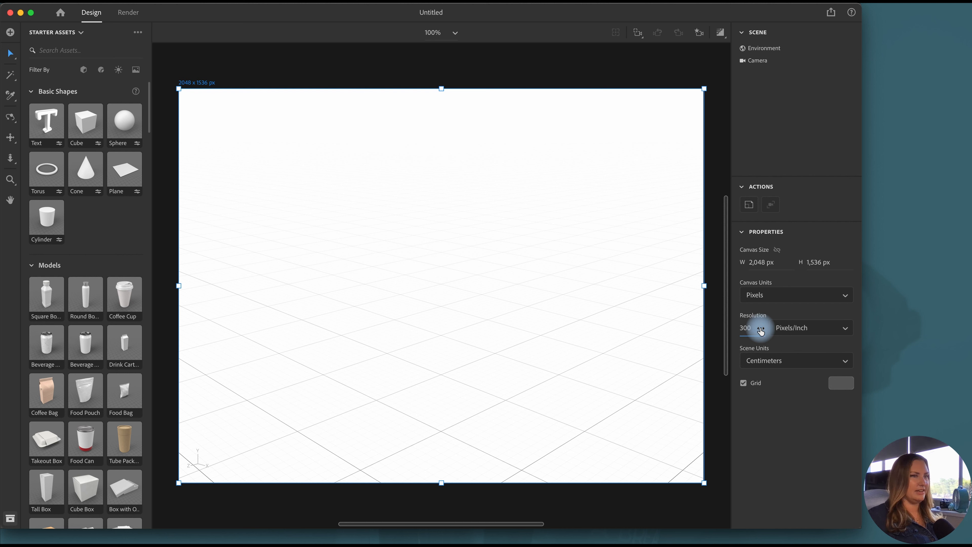
key(Return)
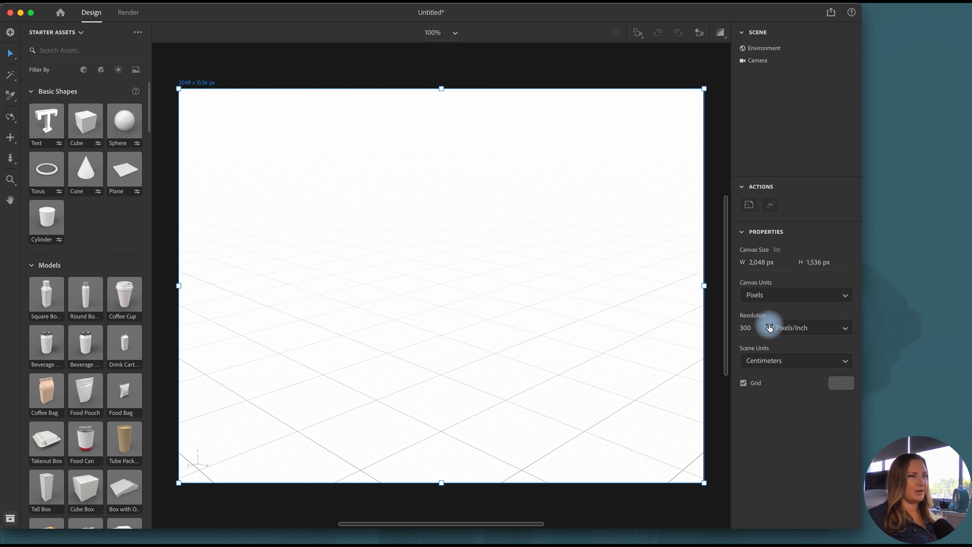
click(715, 340)
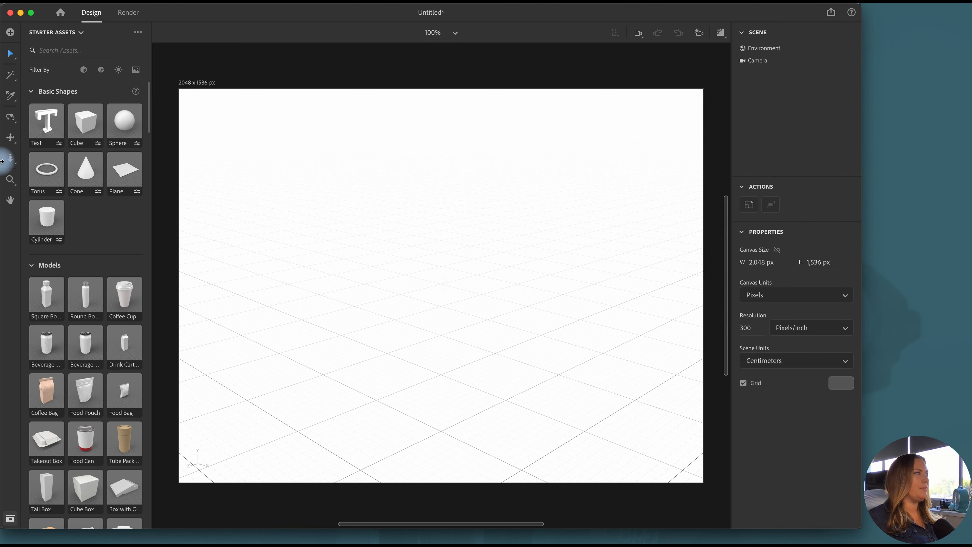
Import the candle glass OBJ model into the scene's foreground and move it up to rest on the ground plane
click(10, 121)
drag(560, 369, 455, 358)
click(10, 53)
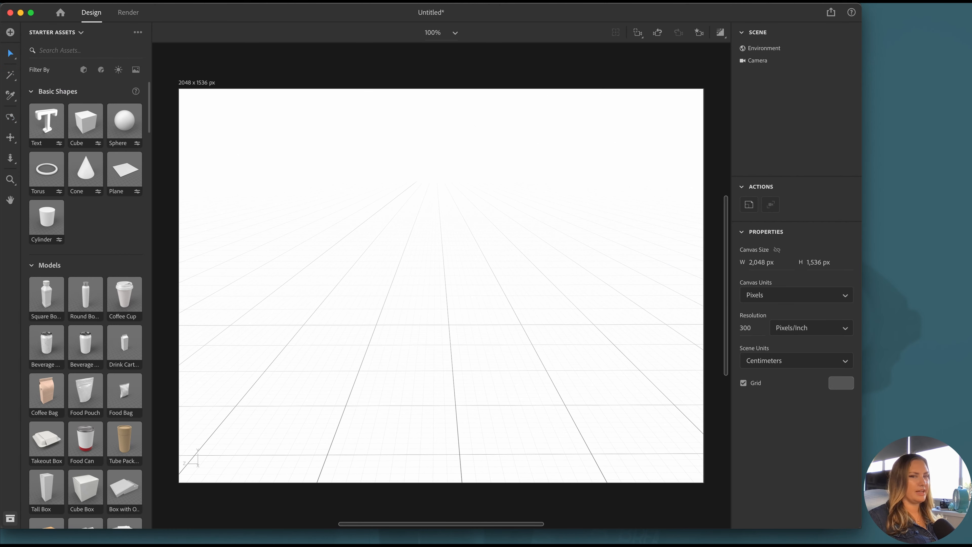
key(super+Tab)
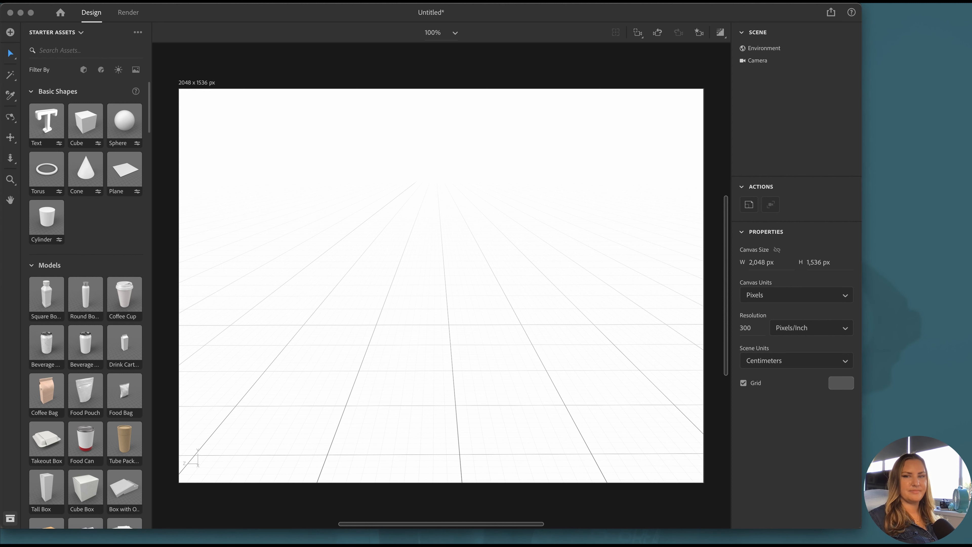
drag(957, 238, 460, 374)
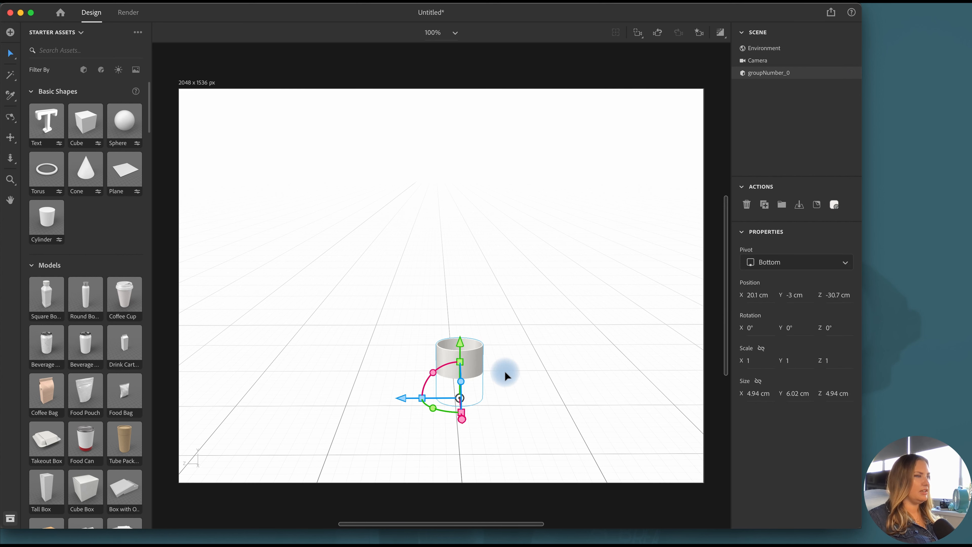
scroll(505, 373, up, 1)
click(800, 207)
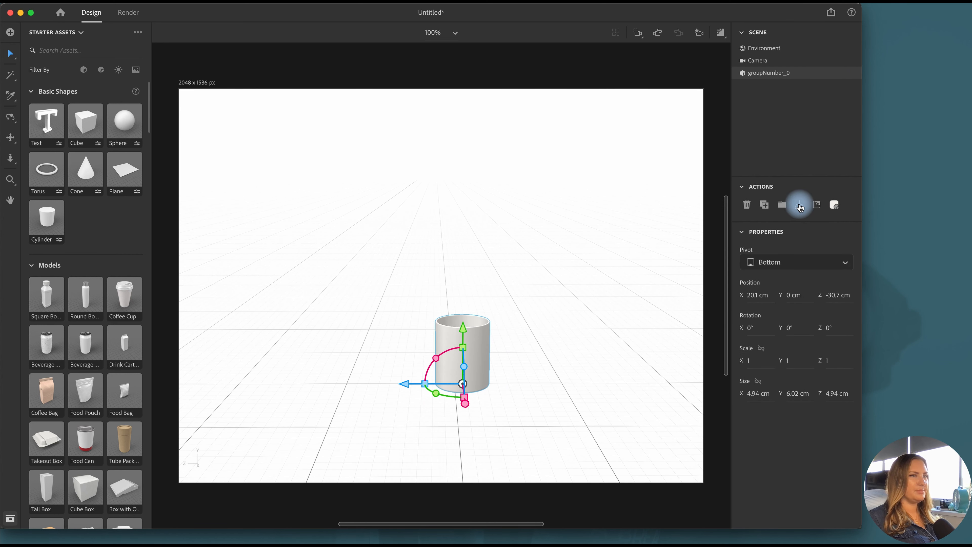
Import the wax OBJ model beside the glass and raise it to a Y position of 1 cm
scroll(465, 387, up, 2)
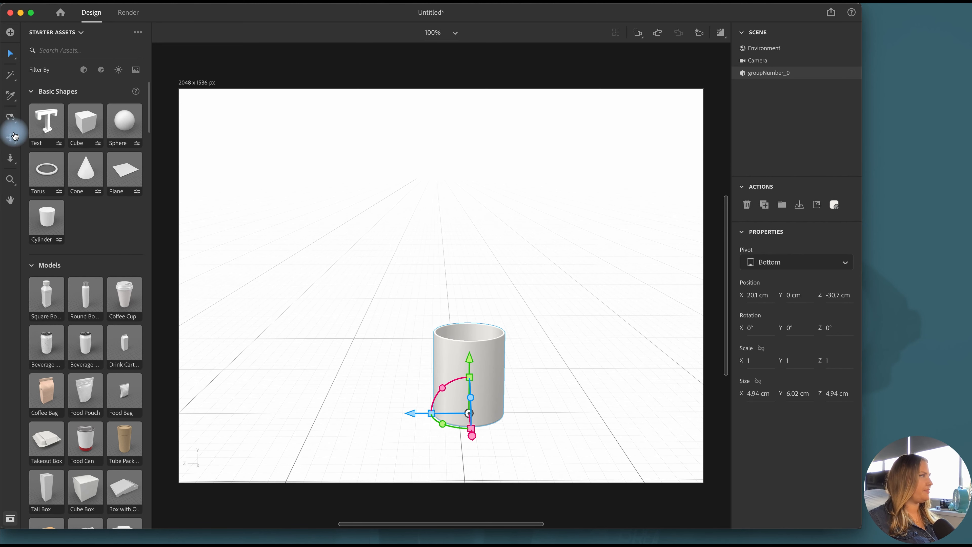
click(11, 137)
drag(397, 274, 406, 235)
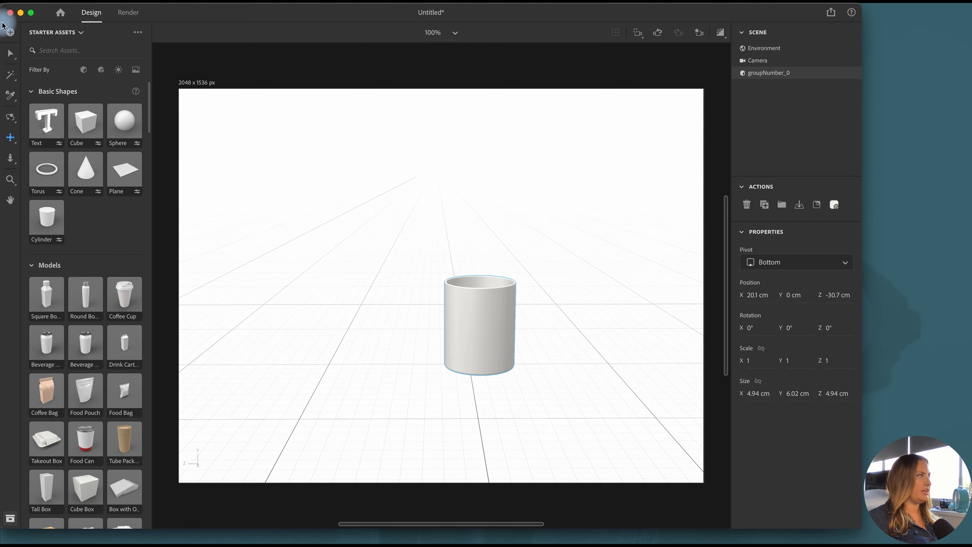
click(10, 53)
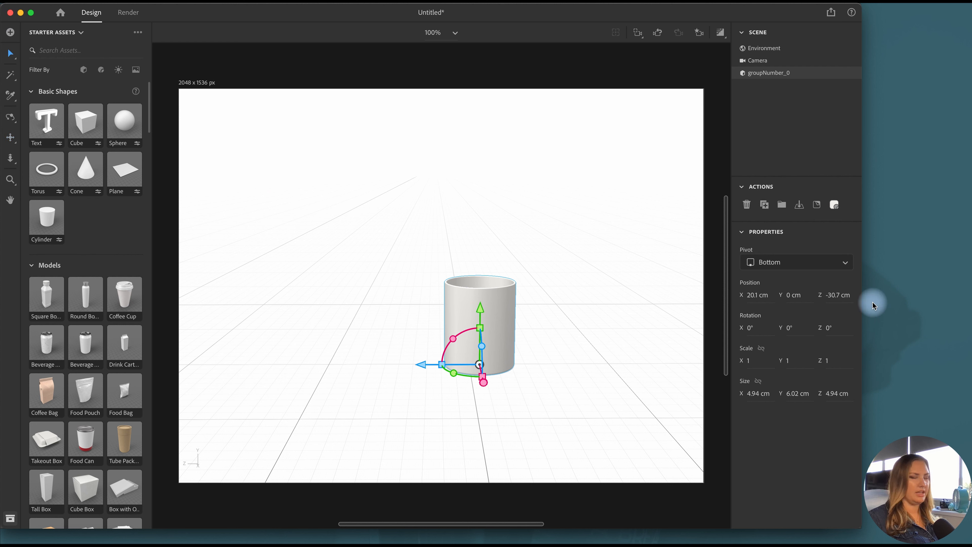
drag(971, 416, 547, 380)
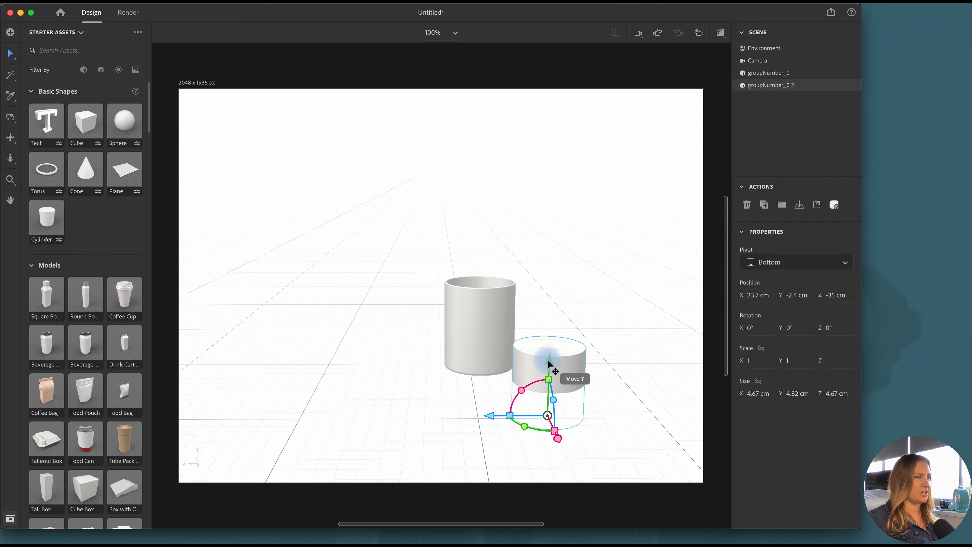
drag(548, 364, 500, 312)
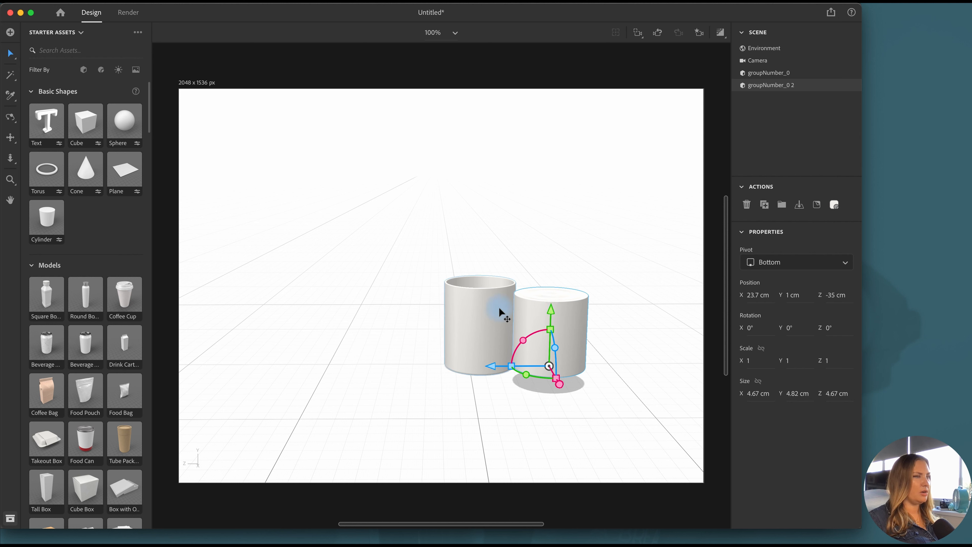
Rename the two models wax and glass, and align their centers along Z and X to seat the wax inside the glass
click(773, 90)
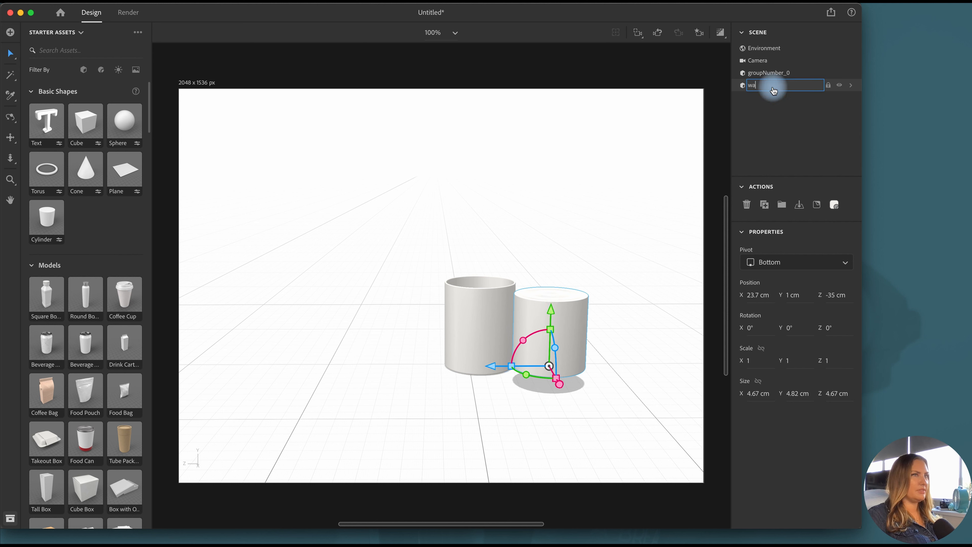
double_click(770, 73)
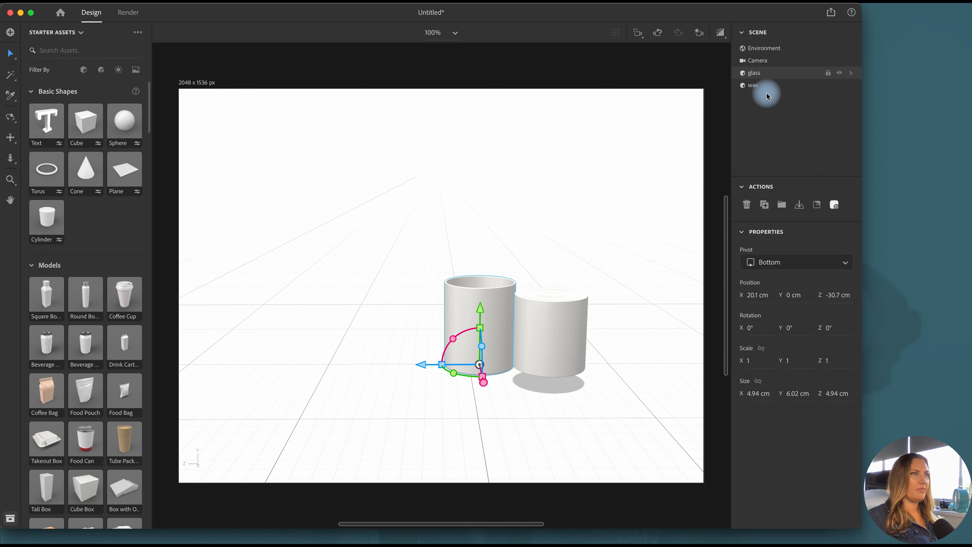
shift+click(763, 86)
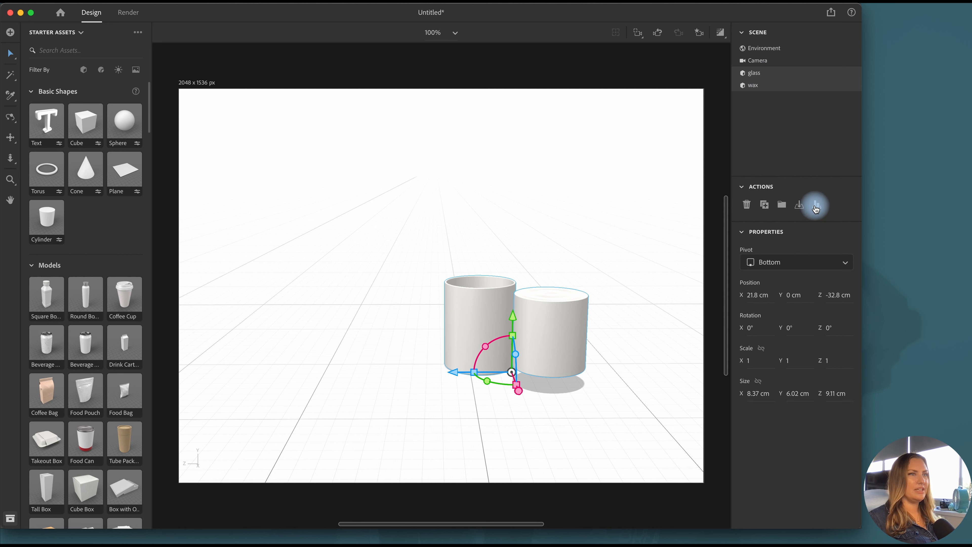
click(816, 203)
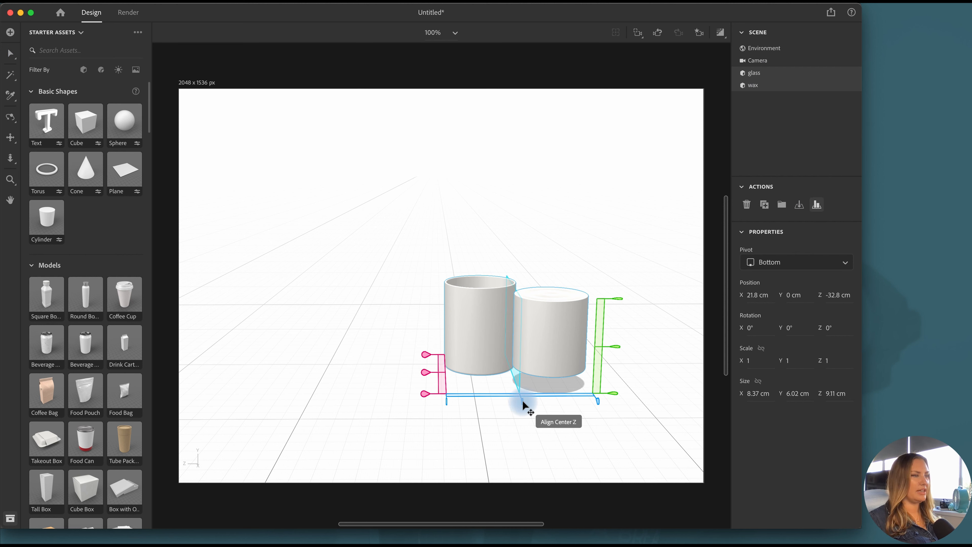
drag(521, 404, 455, 374)
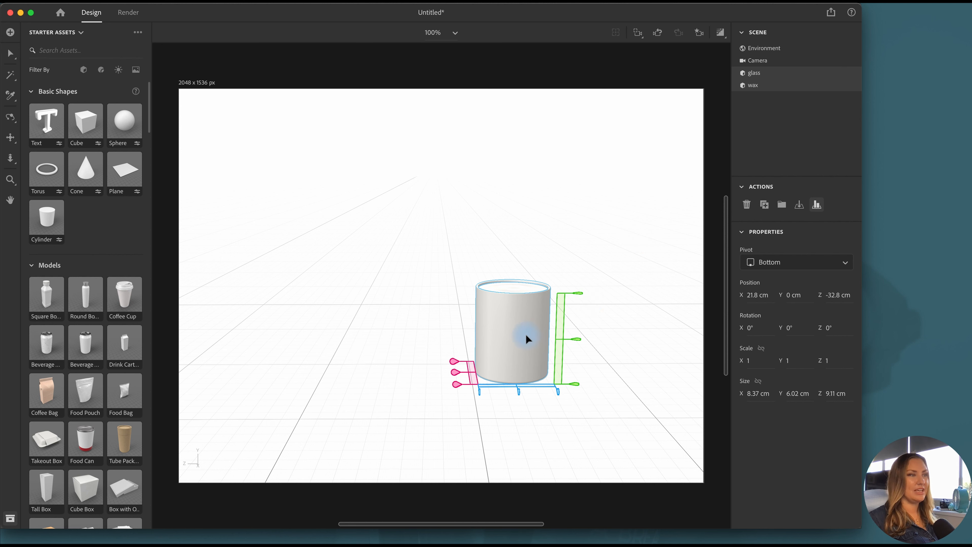
Import wick.obj beside the candle, raise it to a Y position of 6.3 cm and name it wick
click(763, 133)
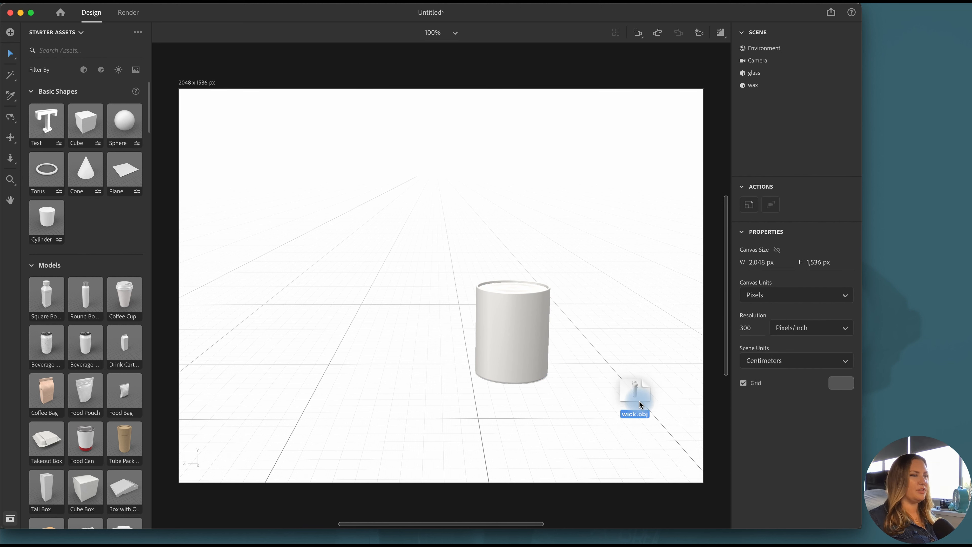
drag(639, 402, 579, 228)
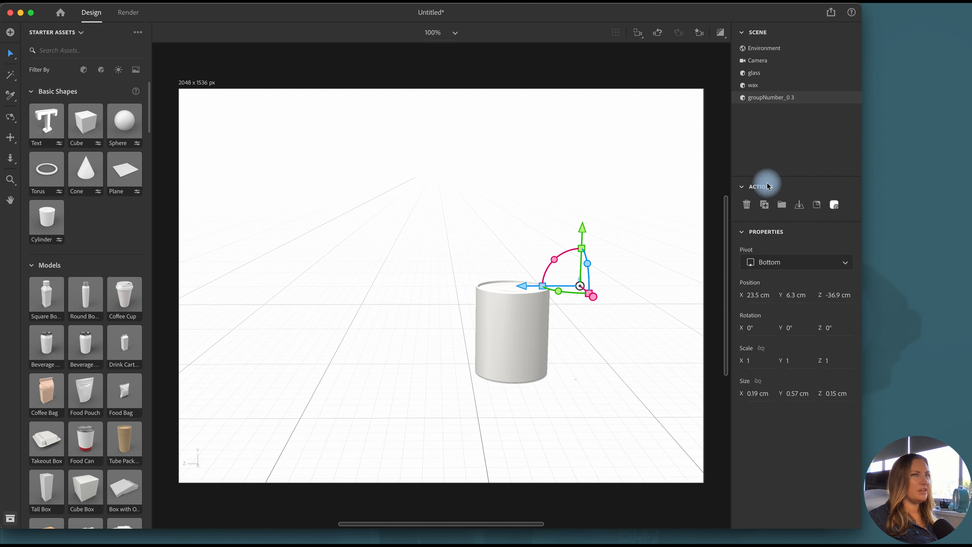
click(769, 98)
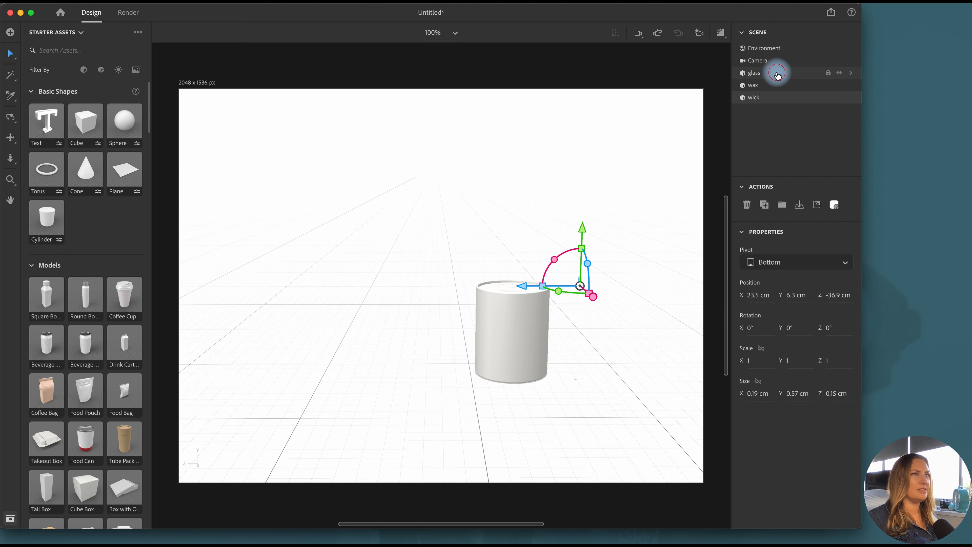
Align the centers of the glass, wax and wick along the Z and X axes
click(777, 73)
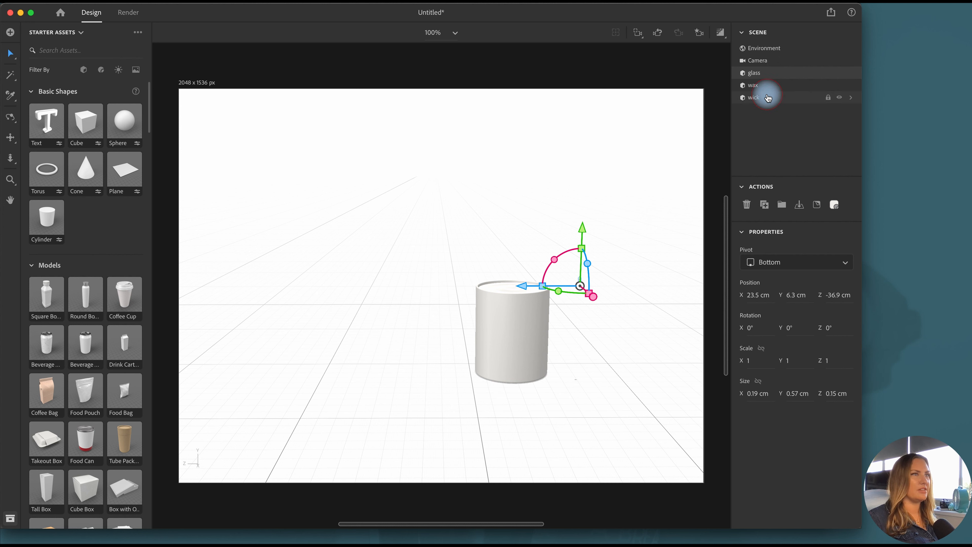
click(768, 98)
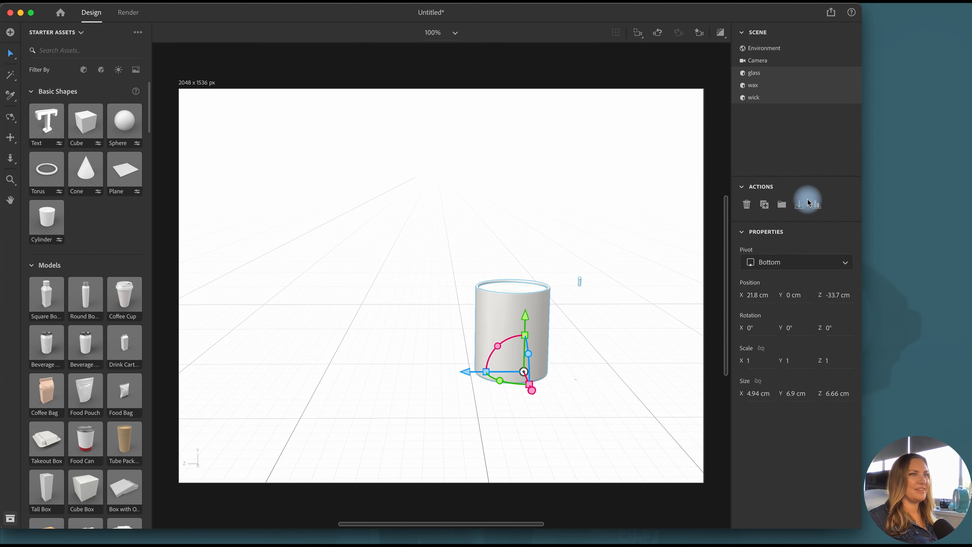
click(817, 205)
click(531, 391)
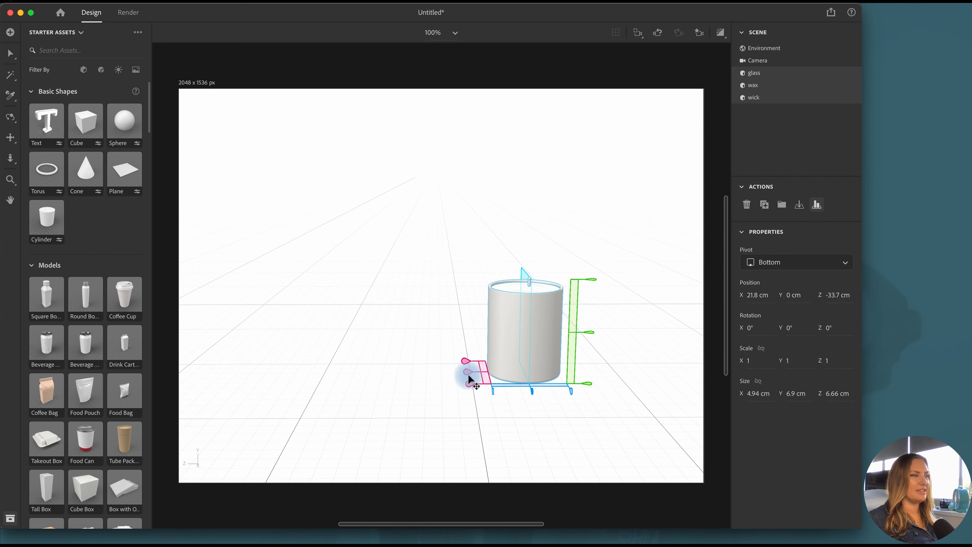
click(464, 370)
Rotate the wick 68° around Y and lower it to a Y position of 5.7 cm so it meets the wax surface
click(769, 100)
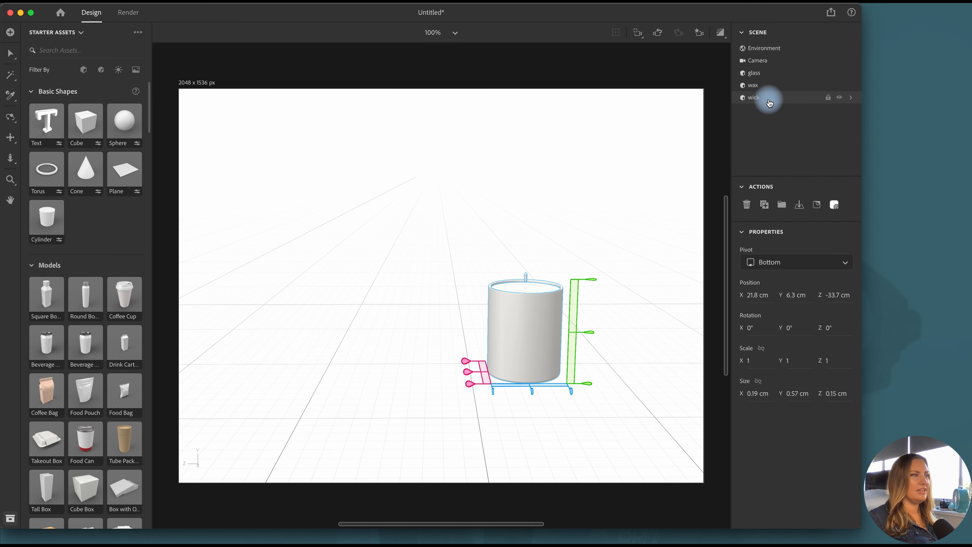
scroll(547, 283, up, 5)
scroll(547, 283, down, 5)
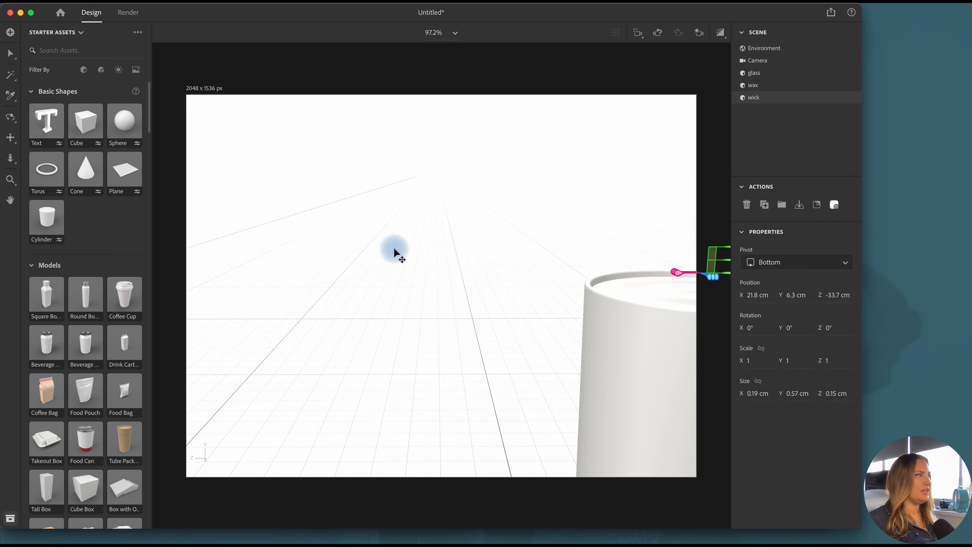
click(10, 138)
drag(477, 322, 206, 288)
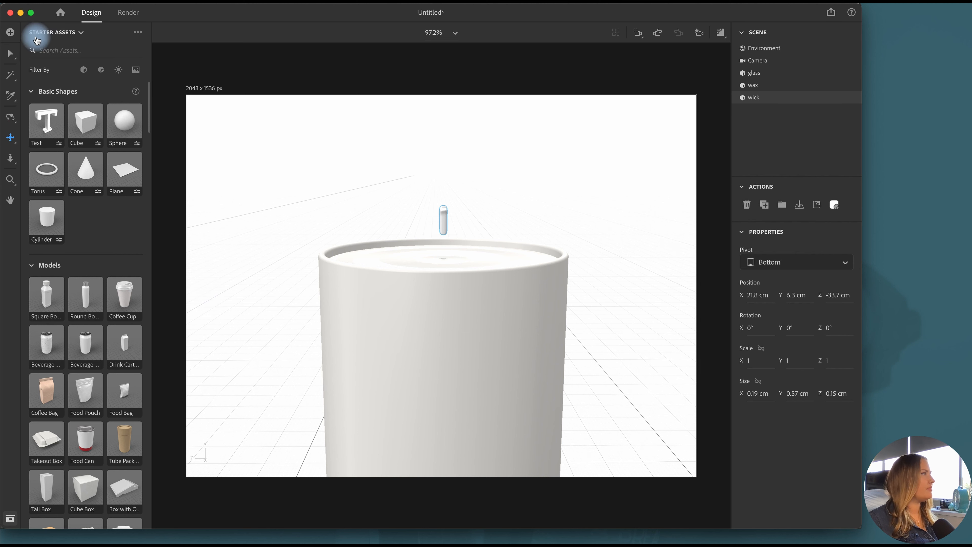
click(10, 53)
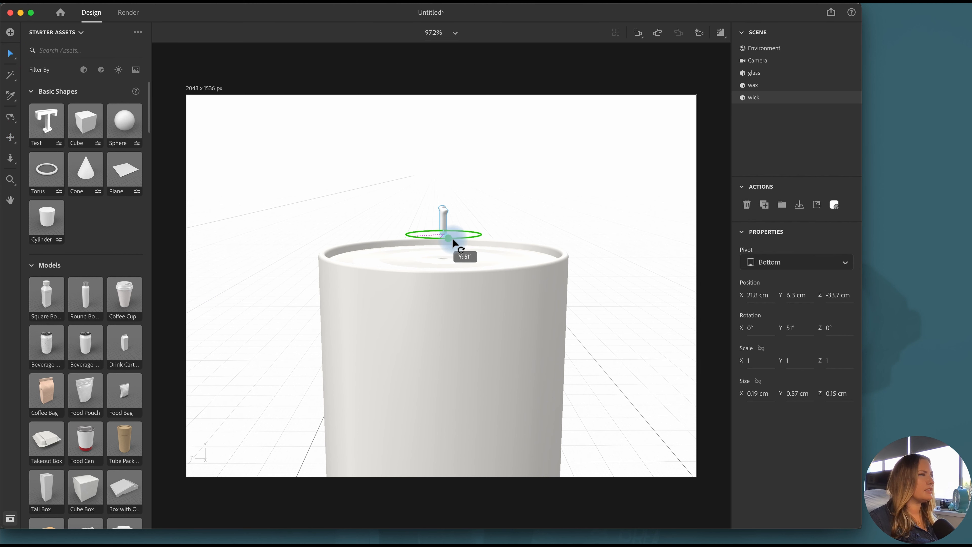
drag(452, 238, 443, 206)
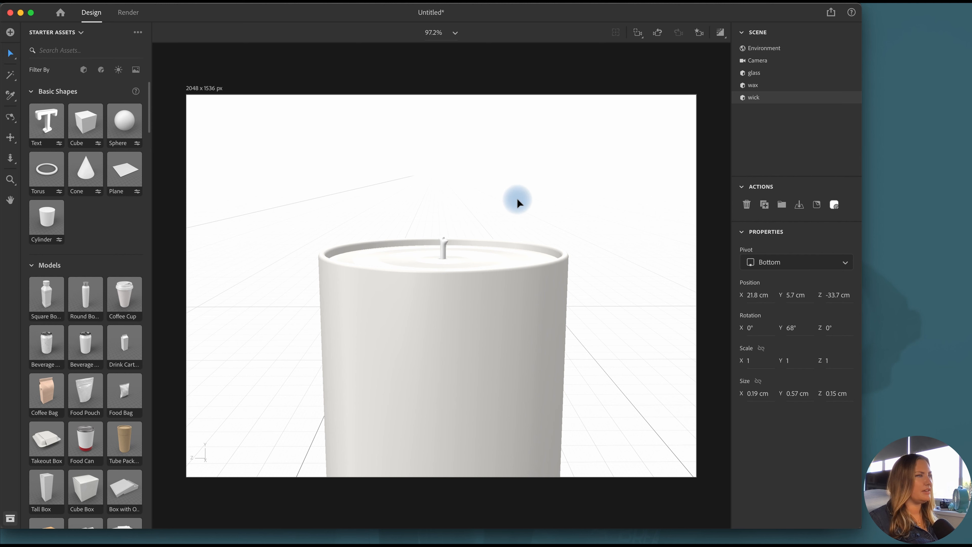
click(518, 199)
Import the box OBJ model next to the candle and raise it to a Y position of 0 cm on the ground
scroll(515, 190, down, 5)
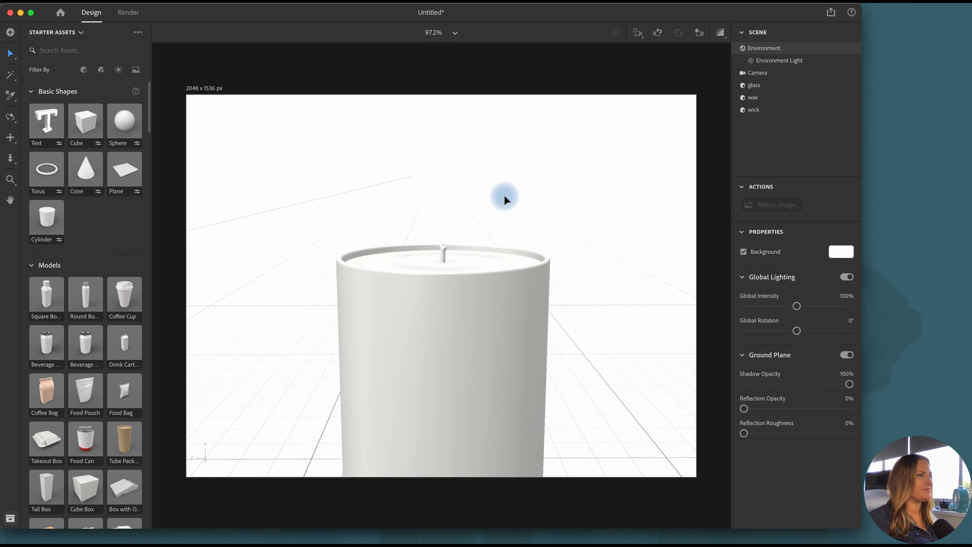
scroll(505, 194, down, 8)
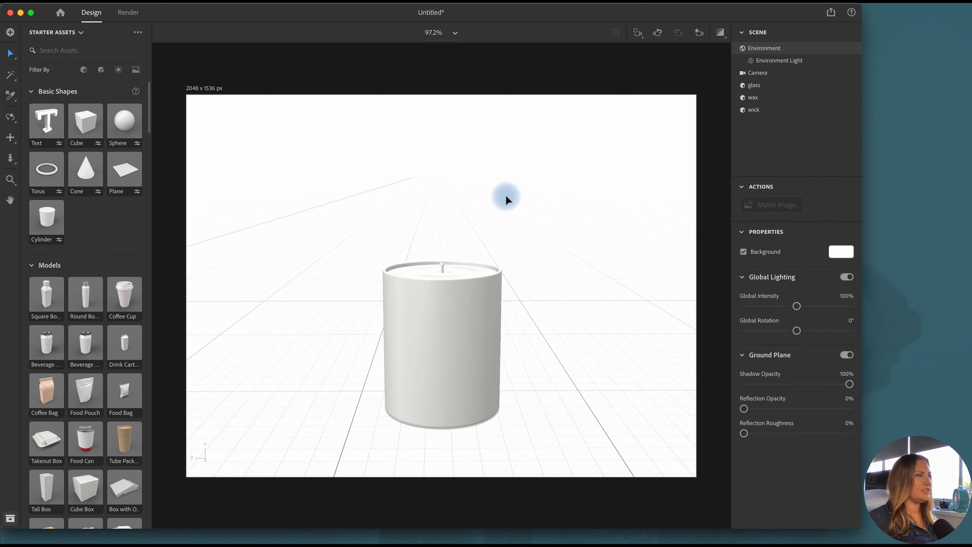
scroll(506, 195, down, 1)
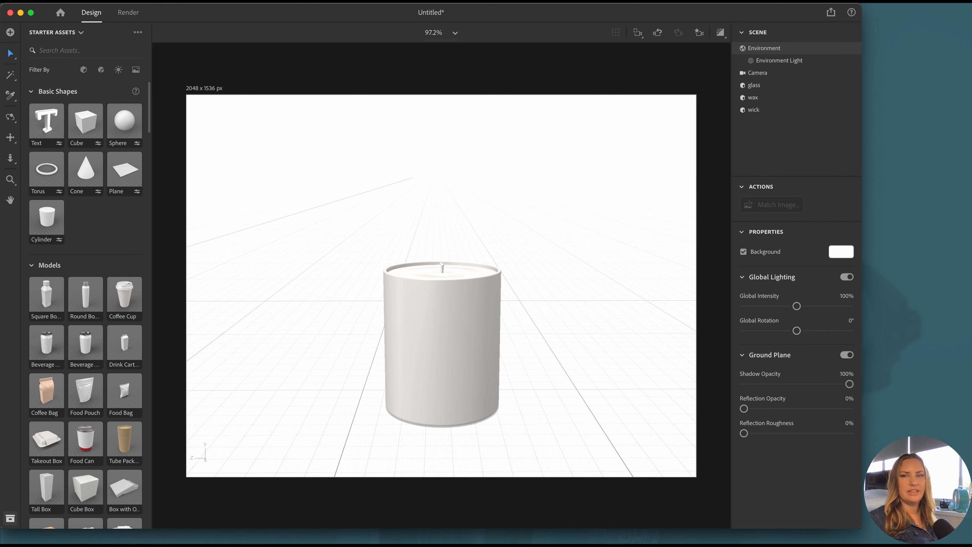
drag(968, 269, 312, 368)
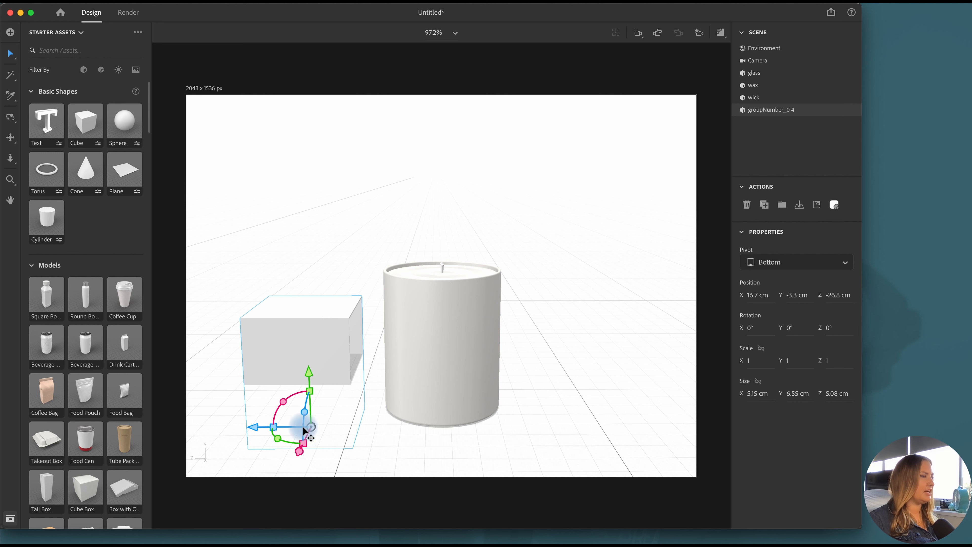
drag(314, 427, 282, 311)
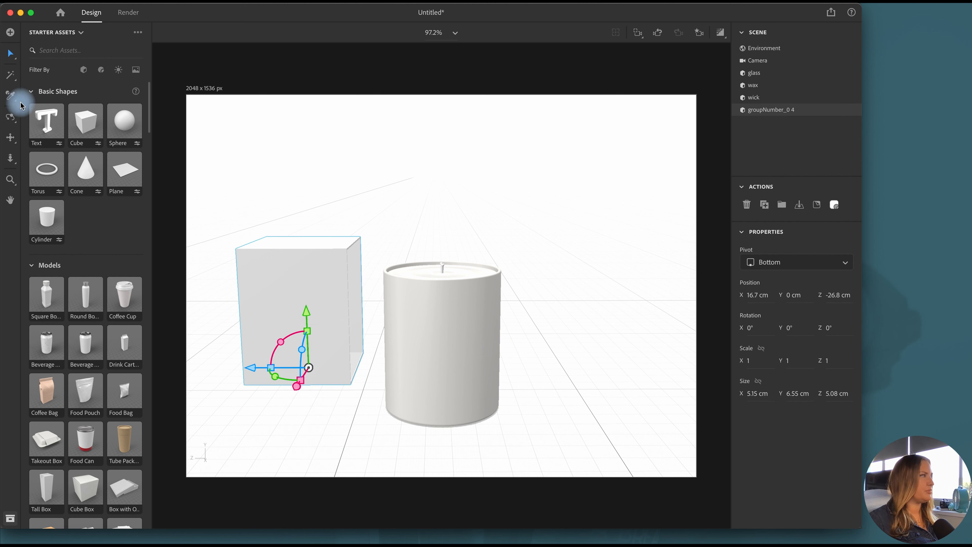
Import the box lid OBJ model beside the box's open side, set it on the ground and rotate it -90° around Y
click(11, 117)
drag(218, 346, 410, 341)
click(10, 54)
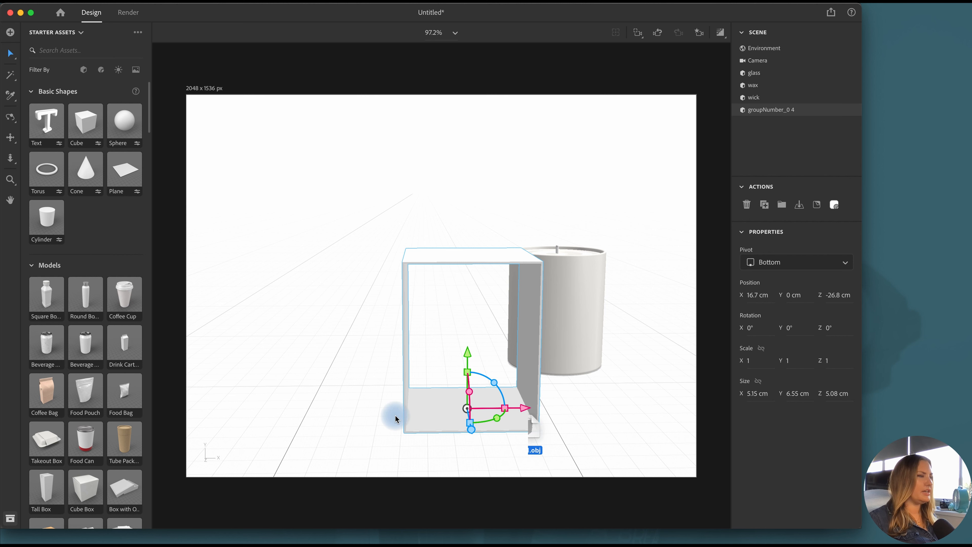
drag(395, 415, 354, 412)
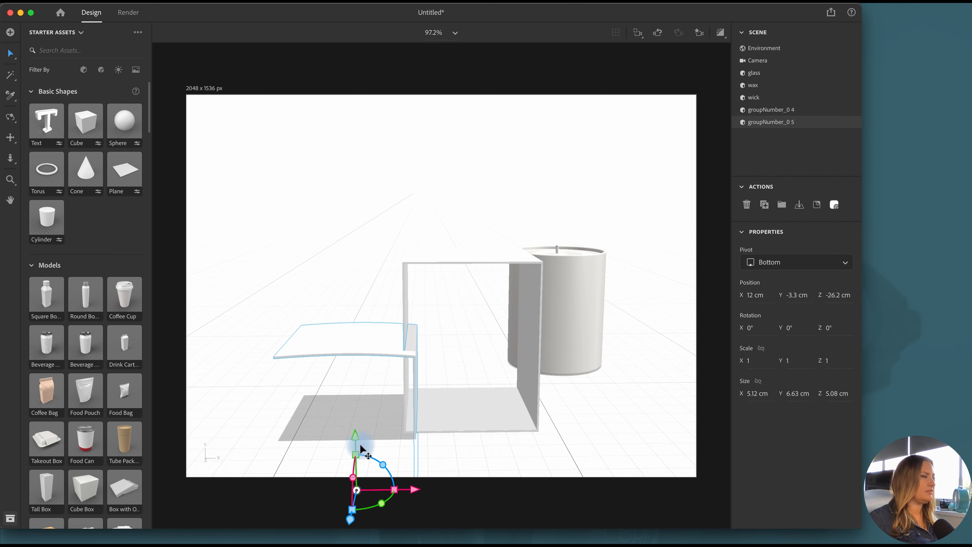
drag(356, 345, 374, 389)
drag(347, 431, 320, 427)
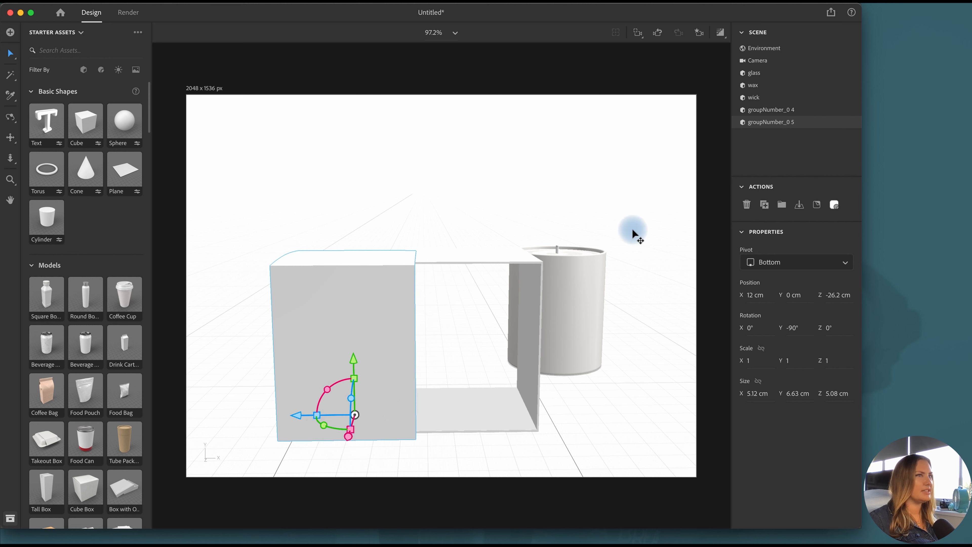
Rename the lid model box-lid and the open box model box
click(753, 125)
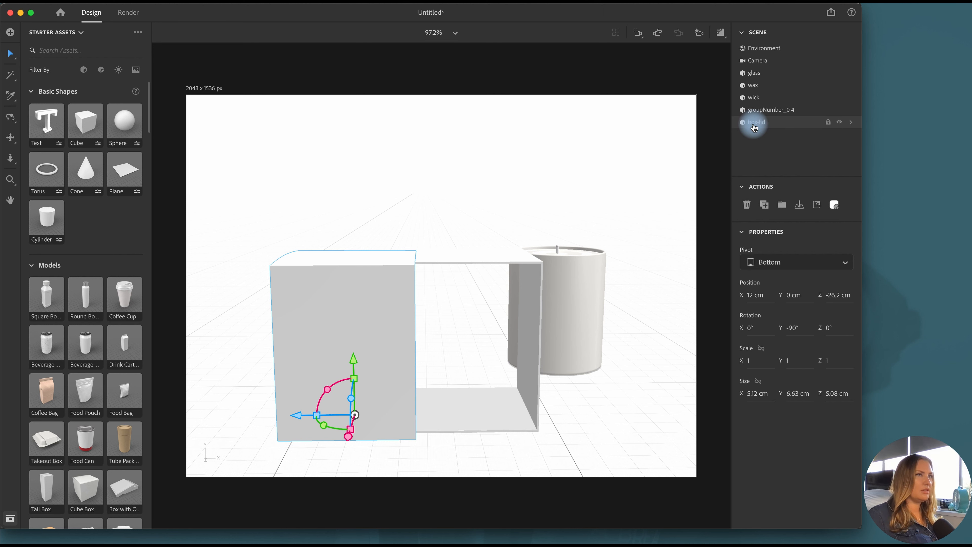
double_click(760, 111)
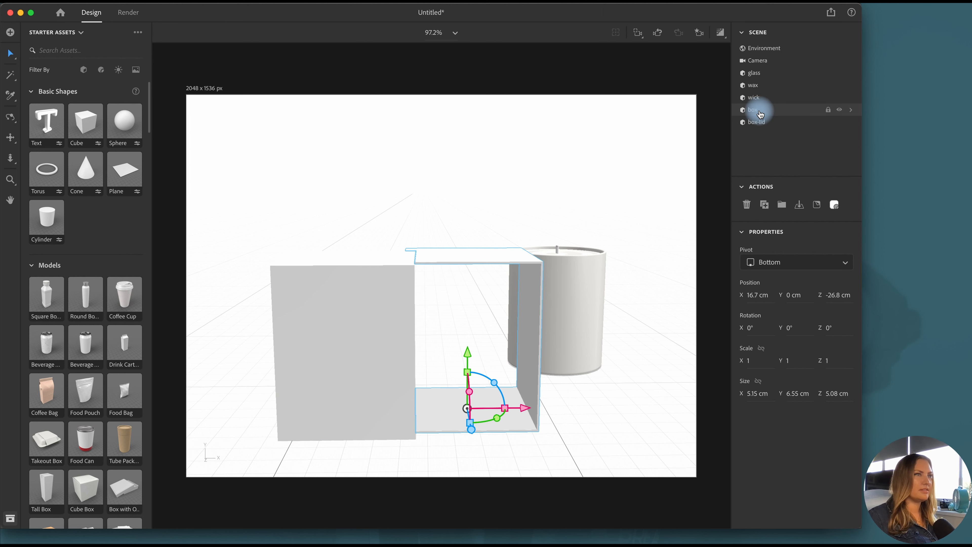
Align the box and box-lid models at their X centers and at their maximum Z
shift+click(777, 121)
click(817, 204)
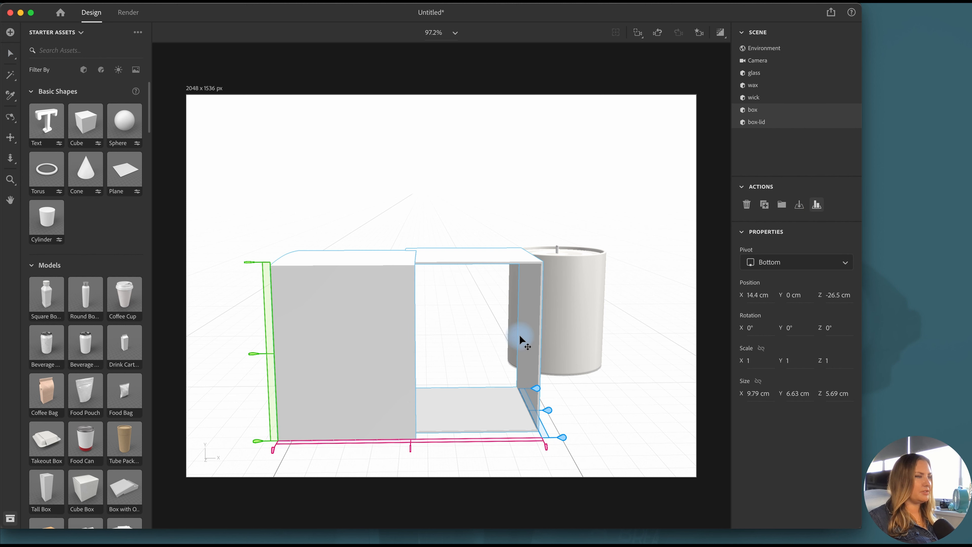
click(410, 447)
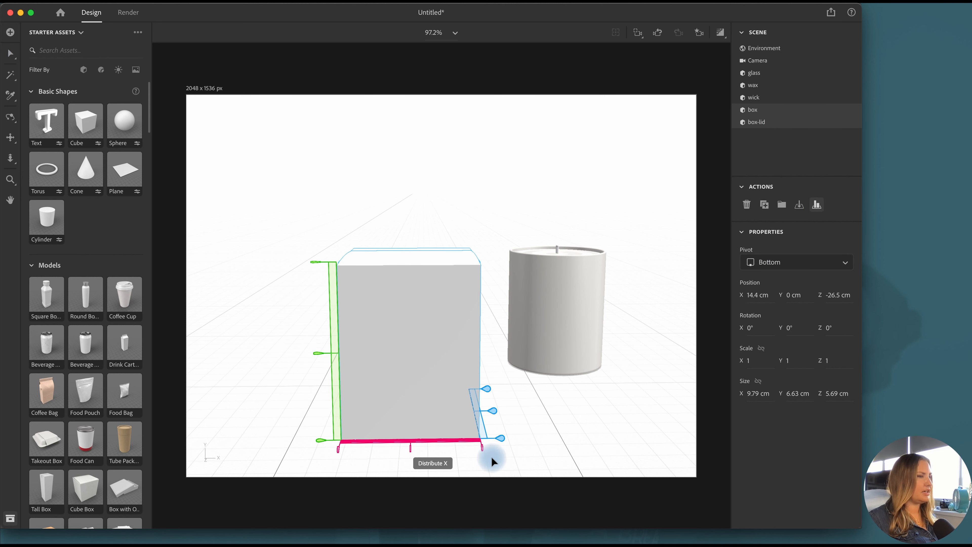
click(499, 441)
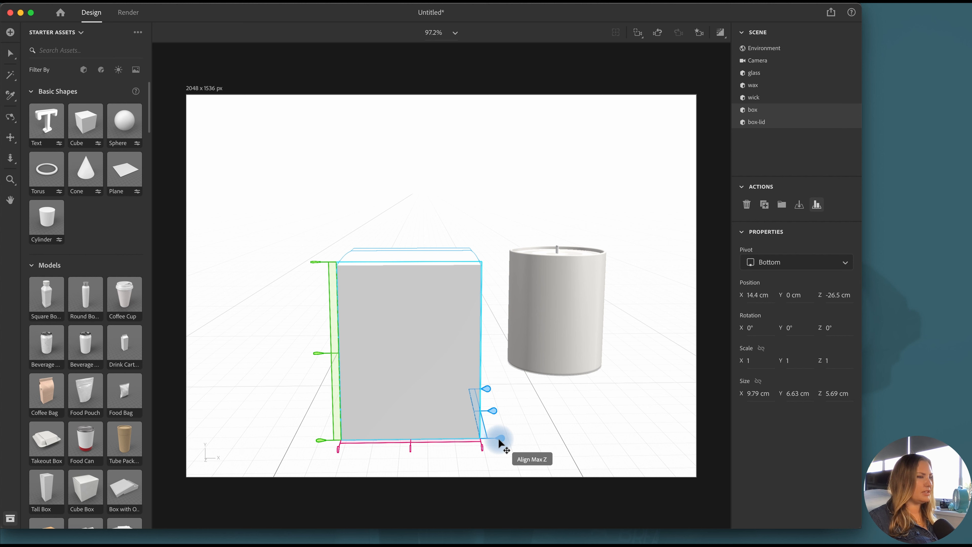
click(499, 439)
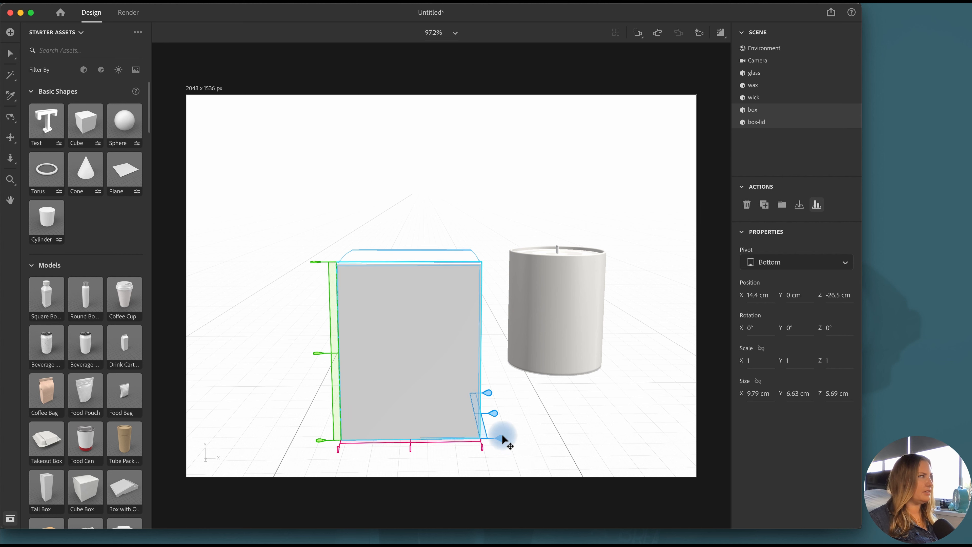
Raise only the box lid to a Y position of about 0.3 cm
click(11, 117)
drag(513, 387, 406, 389)
click(10, 55)
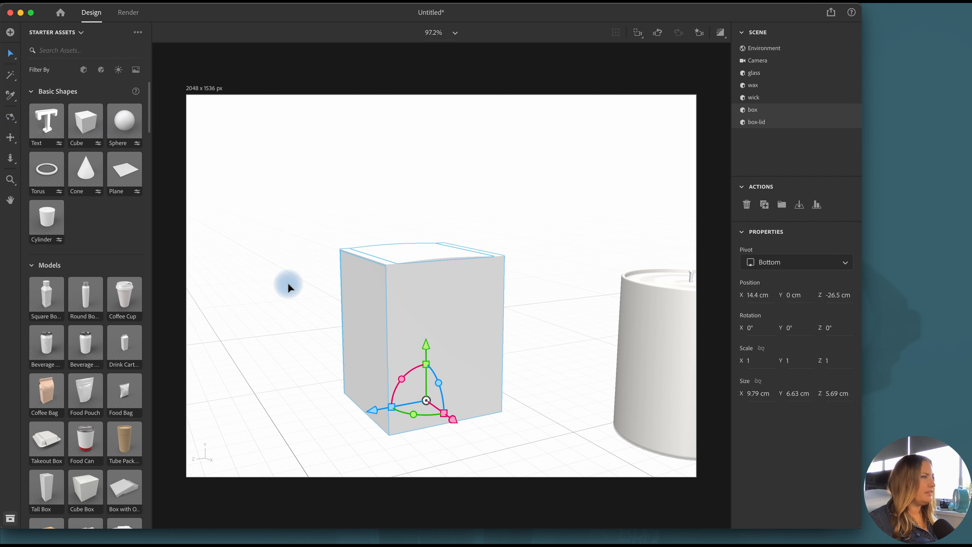
drag(425, 347, 425, 347)
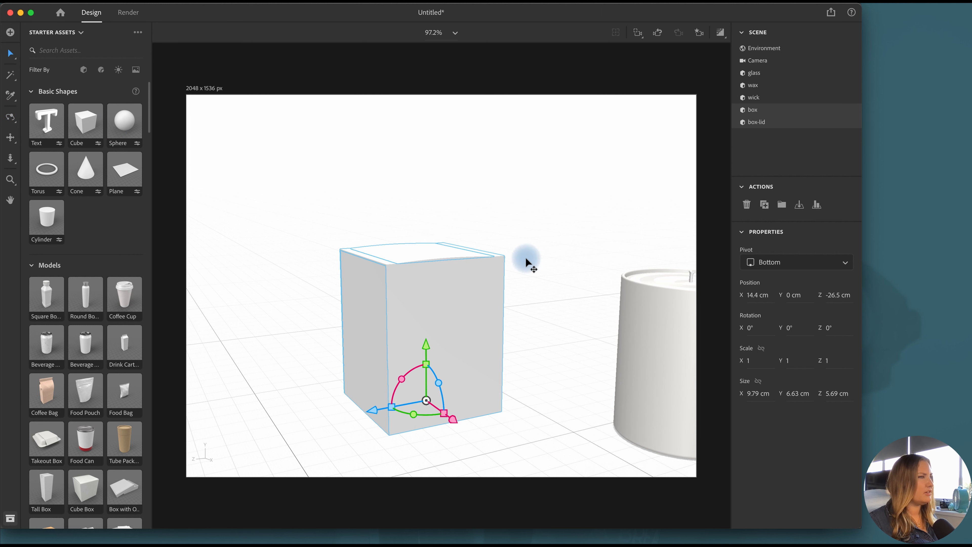
click(525, 257)
click(399, 252)
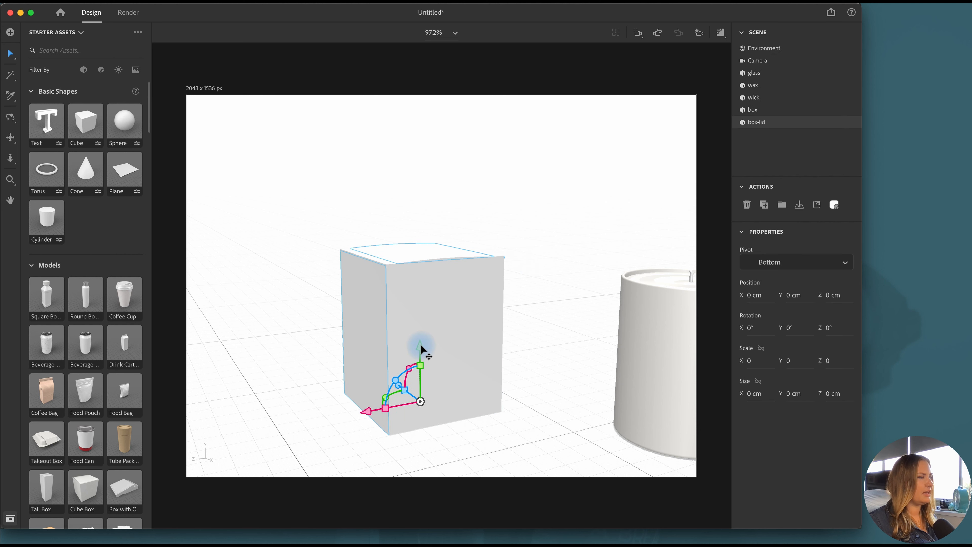
drag(417, 348, 417, 341)
Lower the box lid over the open box to a Y position of 0.1 cm
scroll(418, 220, up, 1)
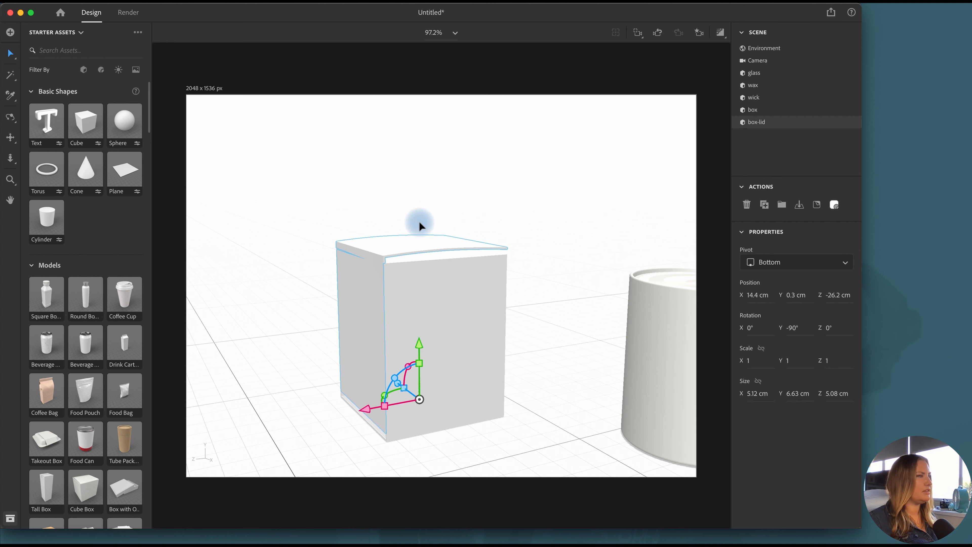
scroll(419, 220, up, 2)
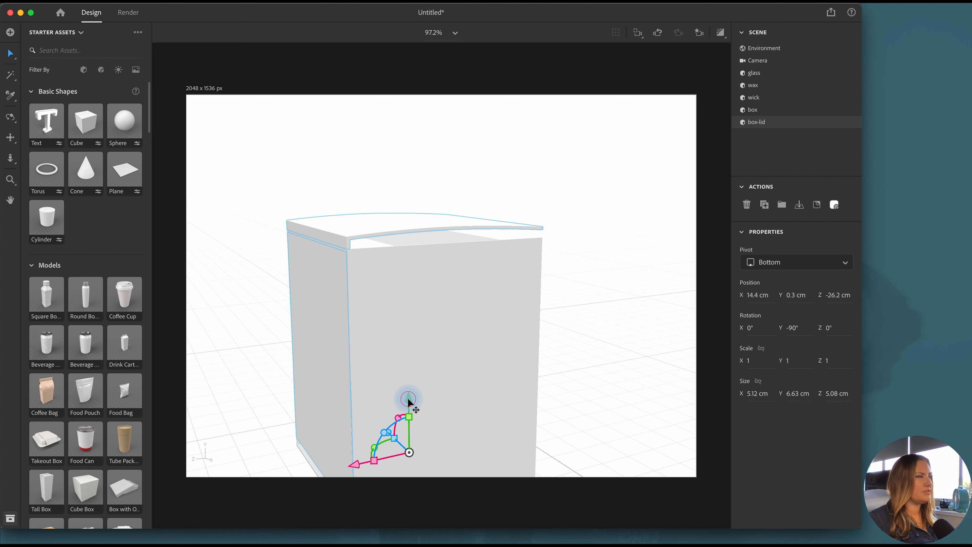
drag(408, 401, 408, 405)
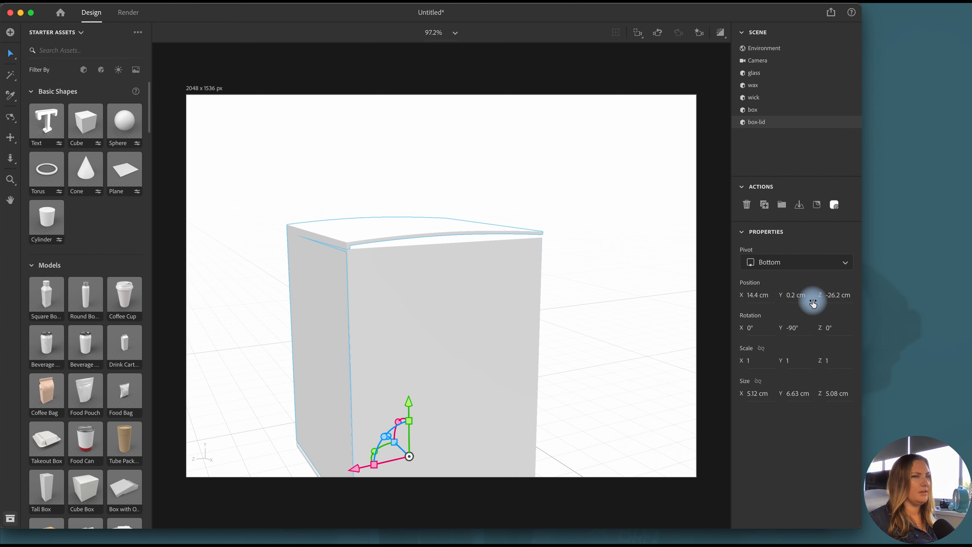
click(757, 298)
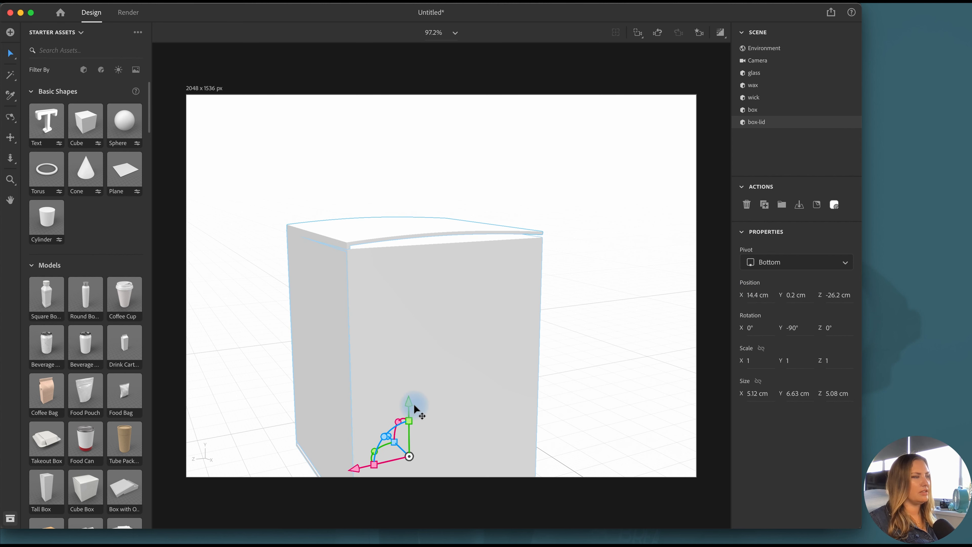
click(790, 296)
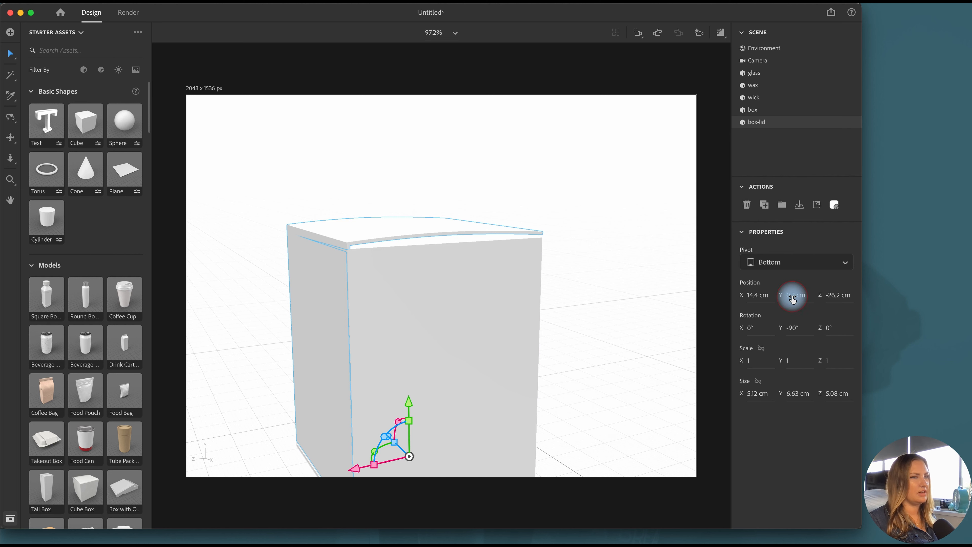
text(0.1)
key(Return)
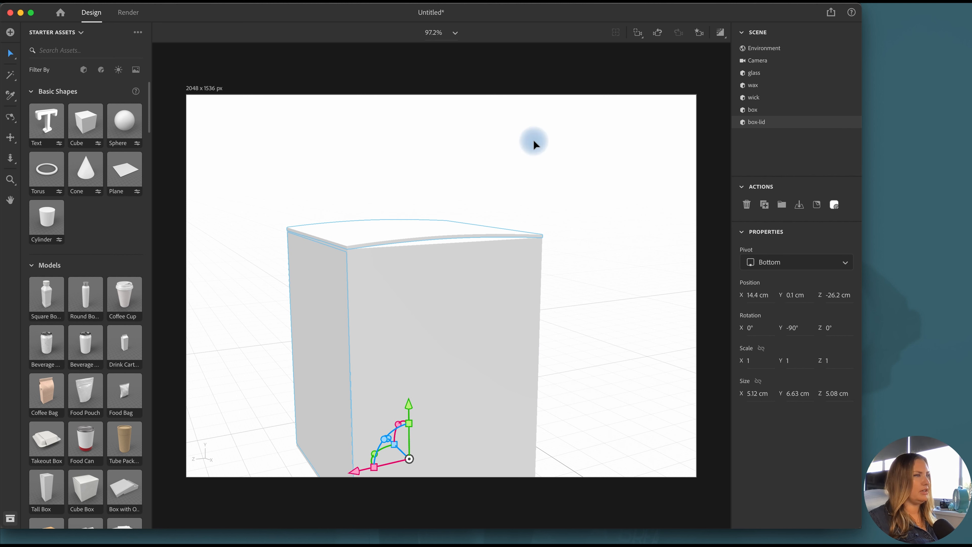
click(605, 153)
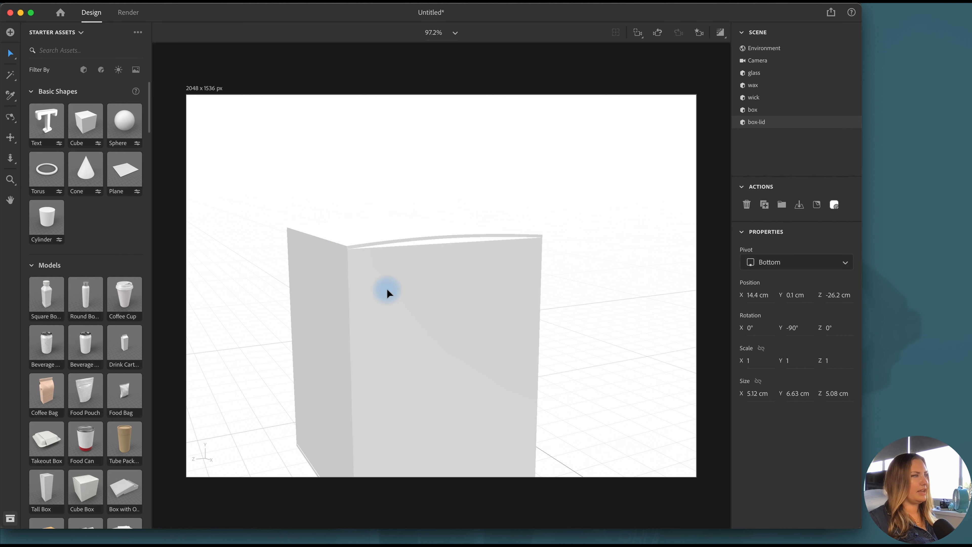
click(349, 241)
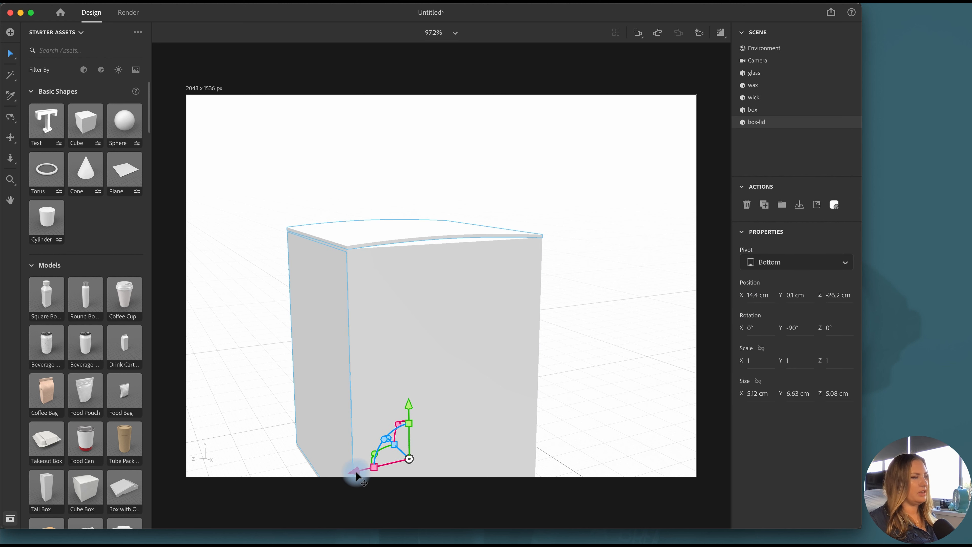
click(751, 299)
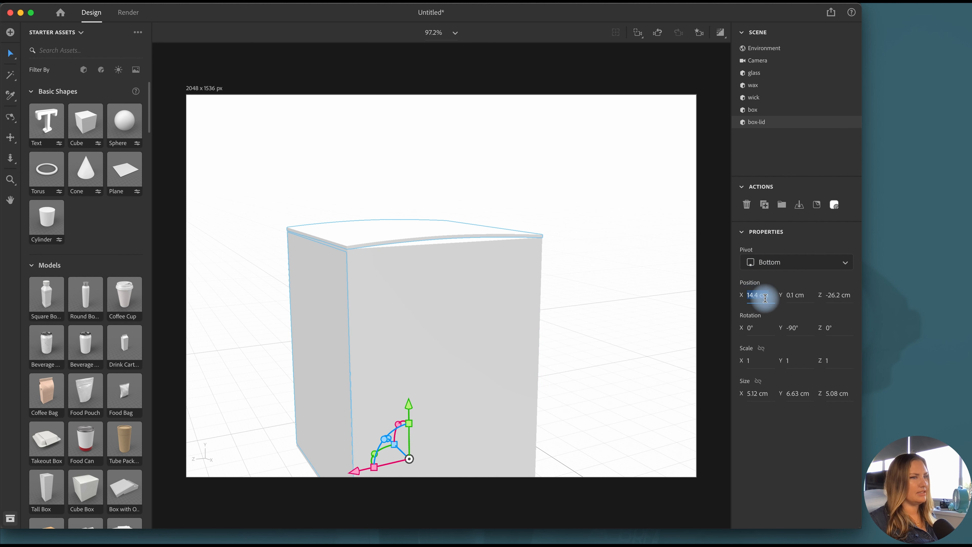
text(14)
key(Return)
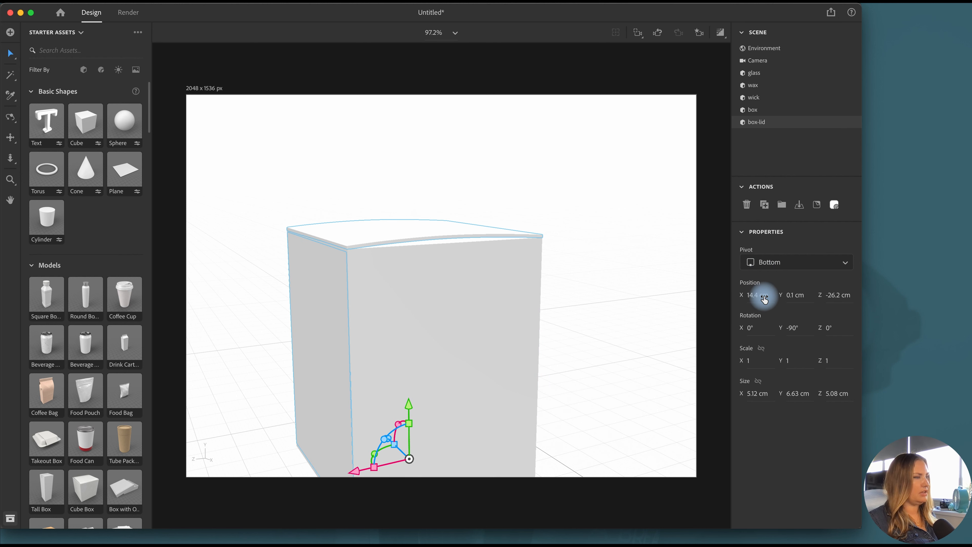
Shift the box lid to a Z position of -26.1 cm and set its Y position to 0.1 cm
click(11, 117)
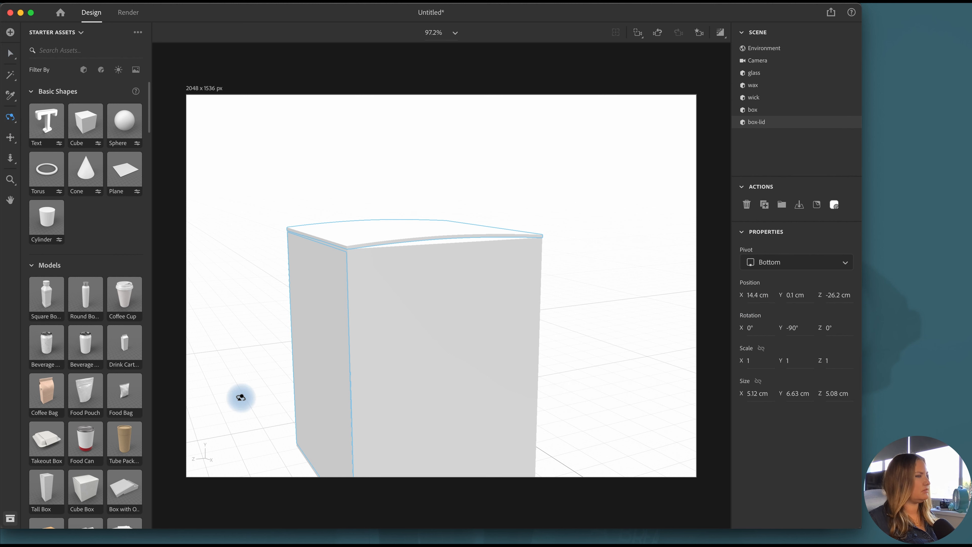
drag(241, 398, 469, 379)
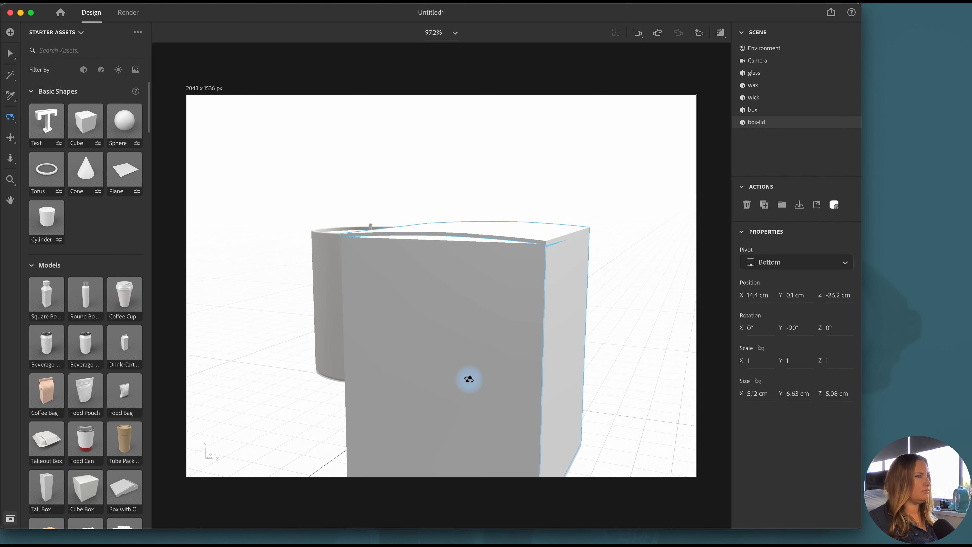
click(10, 53)
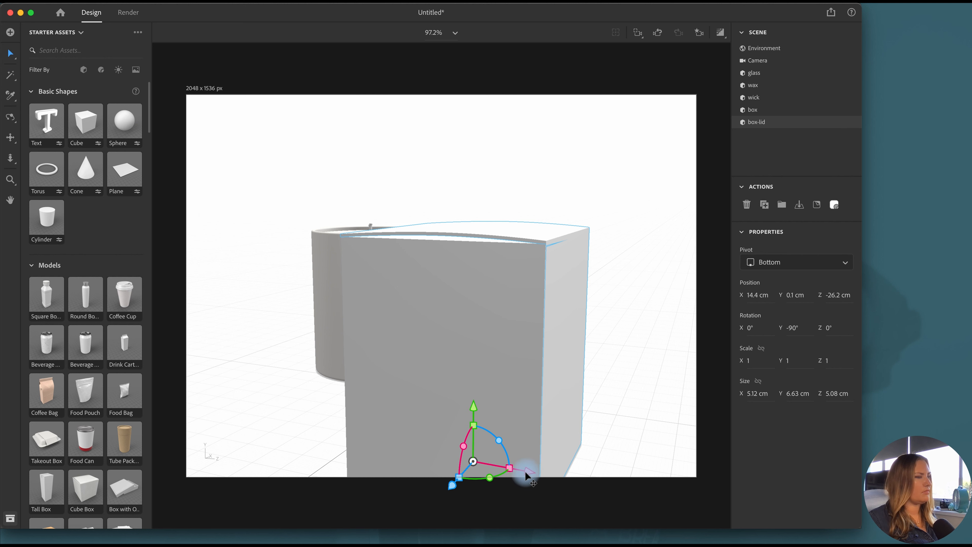
drag(526, 472, 528, 473)
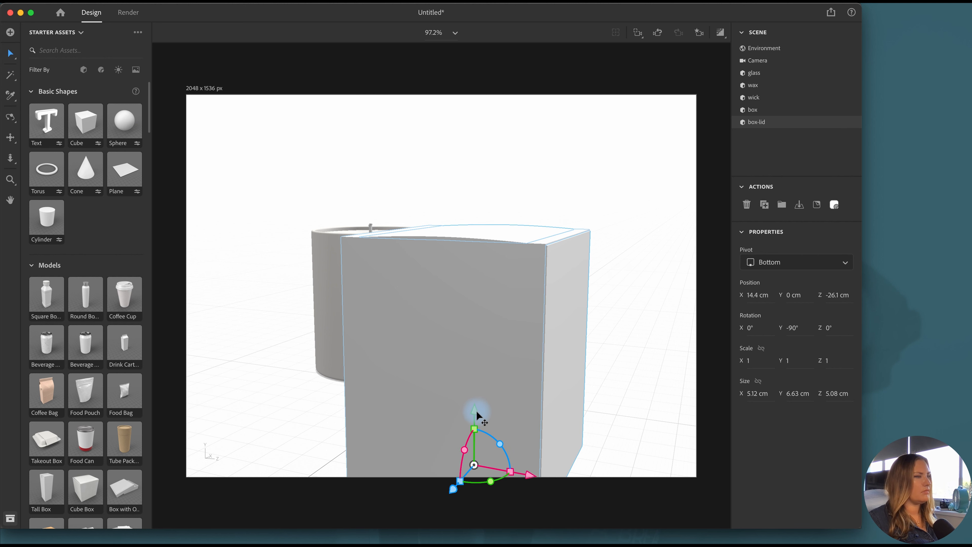
drag(475, 411, 481, 405)
click(791, 298)
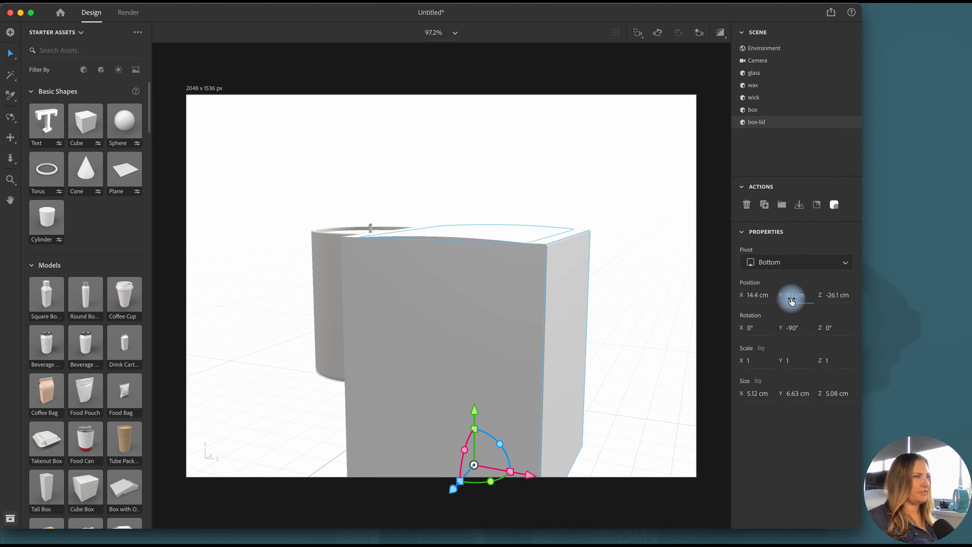
key(Return)
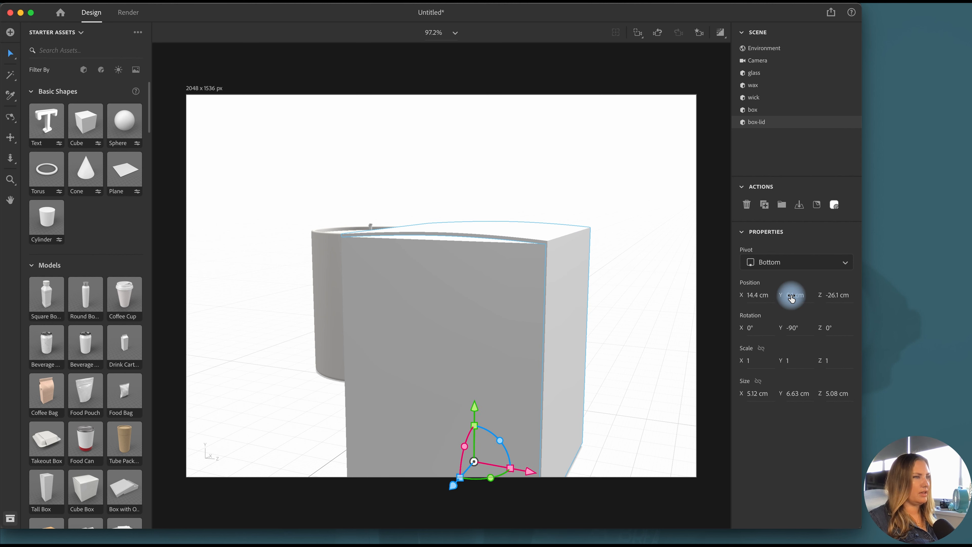
Set the box lid's Y size to 6.67 cm and lower it to a Y position of 0 cm
click(615, 352)
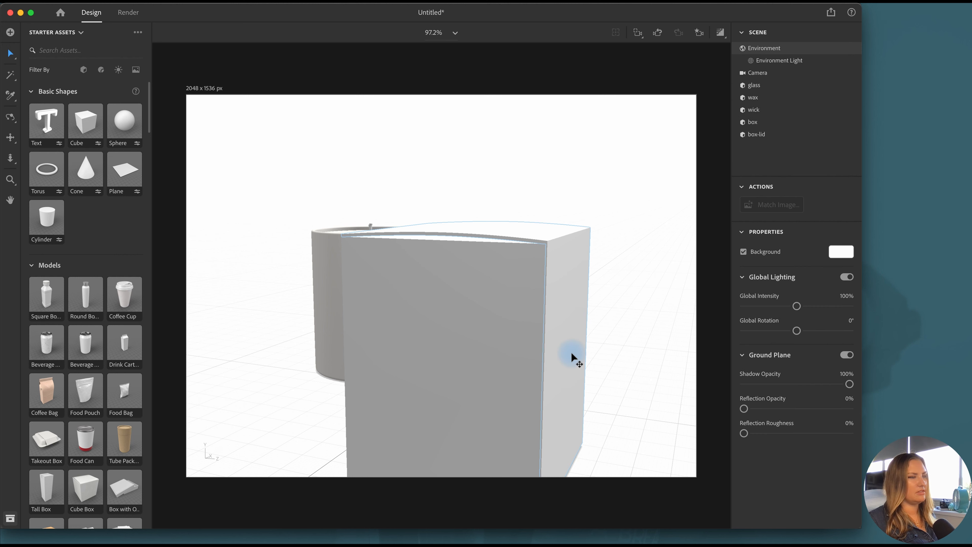
click(564, 361)
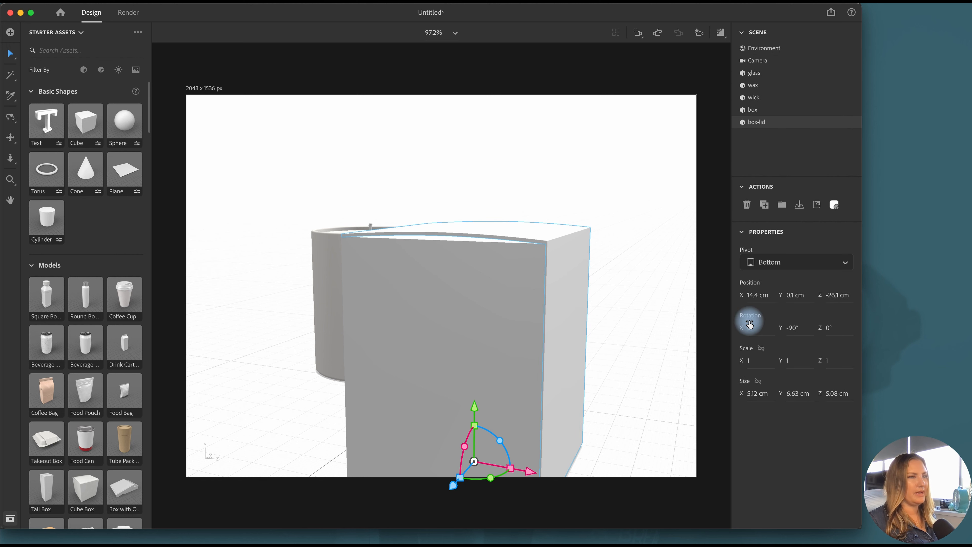
scroll(645, 417, down, 1)
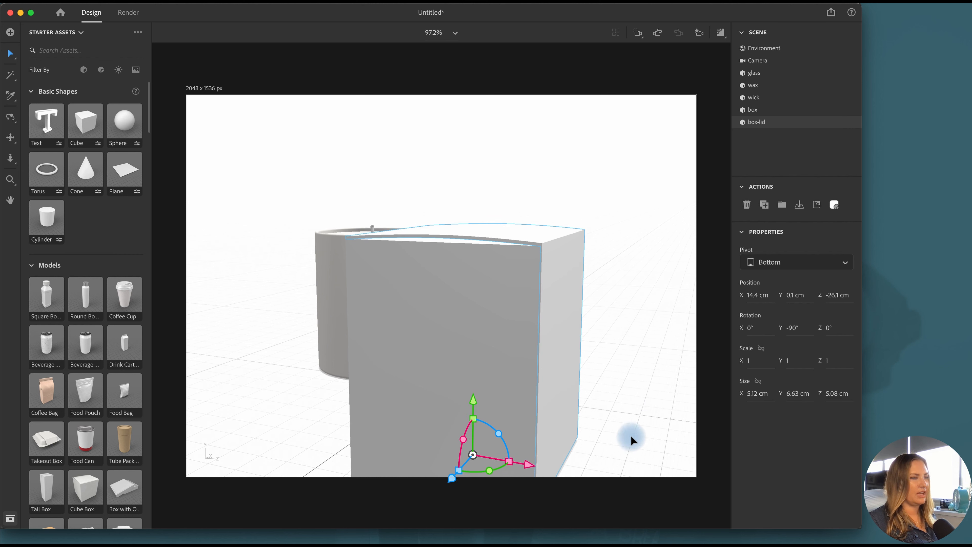
click(11, 137)
drag(631, 433, 617, 385)
click(12, 51)
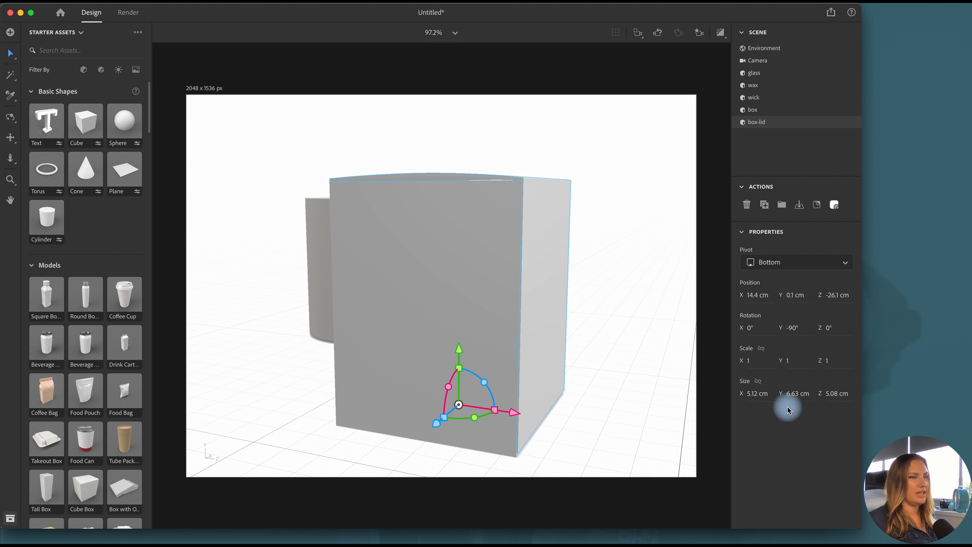
click(794, 397)
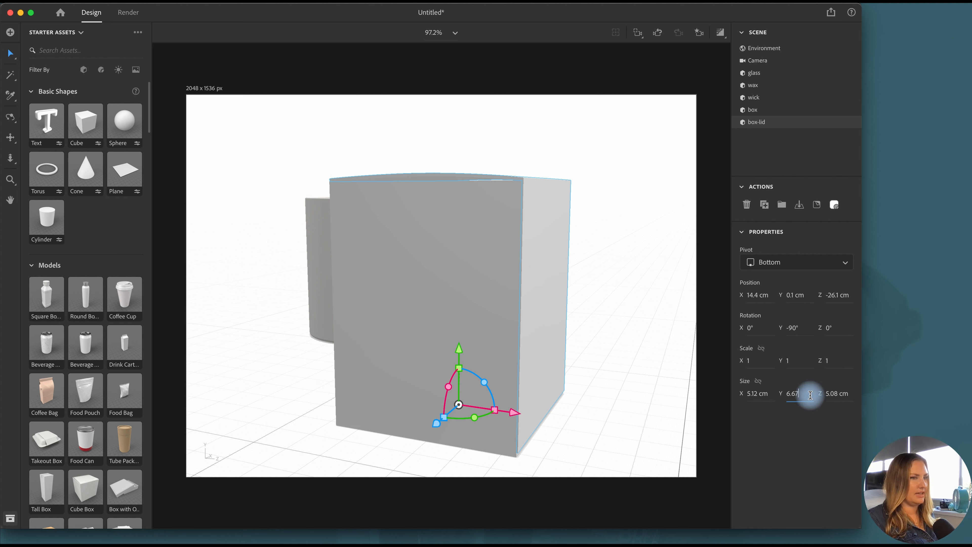
key(Return)
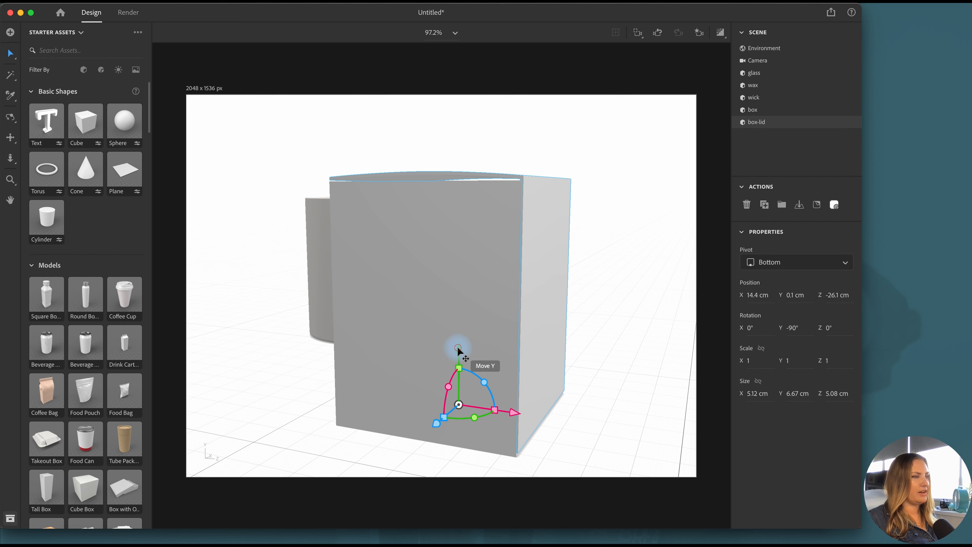
drag(458, 350, 458, 351)
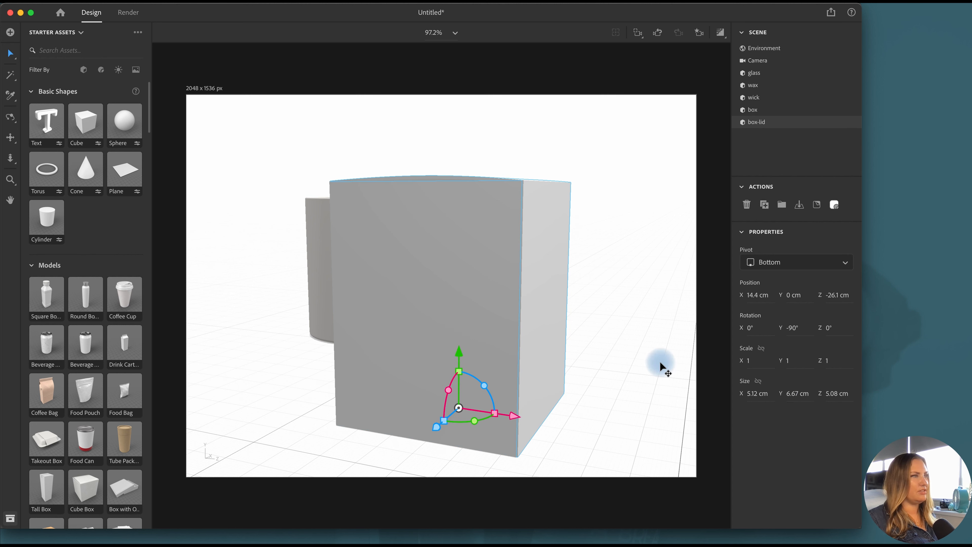
Align the box and box lid by their centres along the X axis
click(674, 362)
click(11, 117)
drag(611, 276, 608, 297)
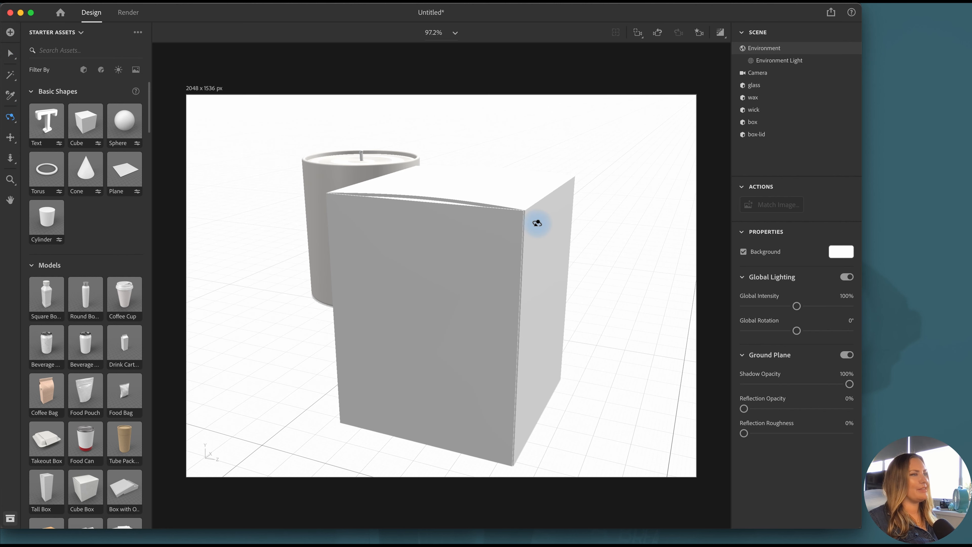
drag(614, 282, 469, 286)
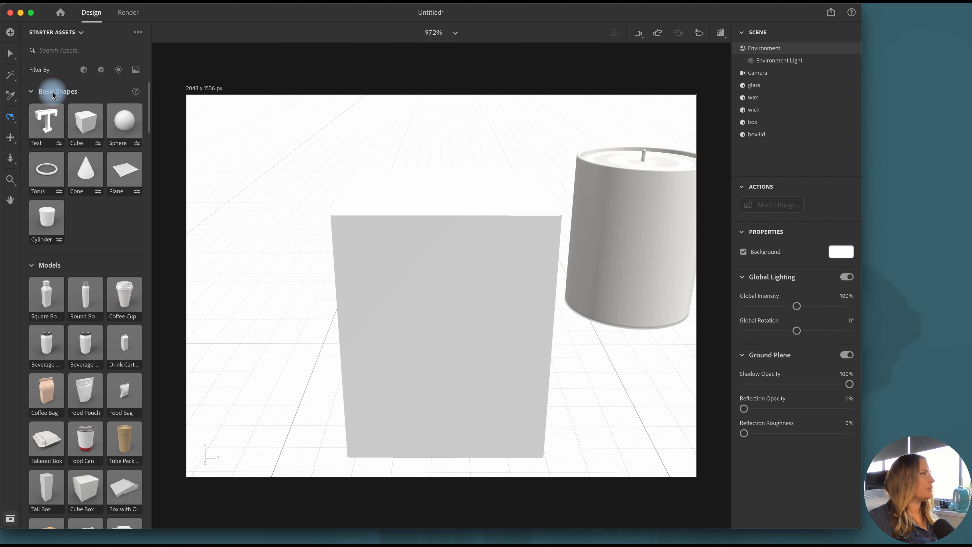
click(6, 52)
click(780, 121)
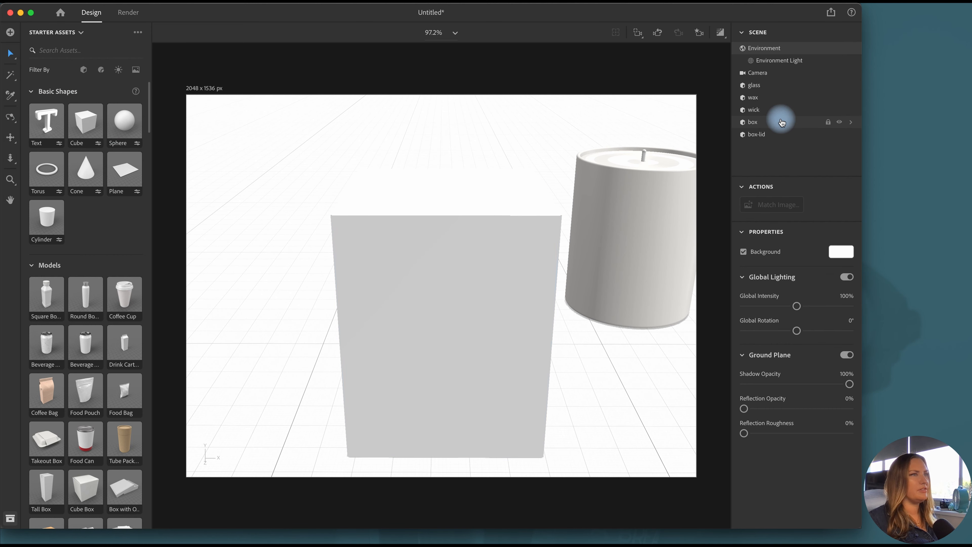
click(774, 138)
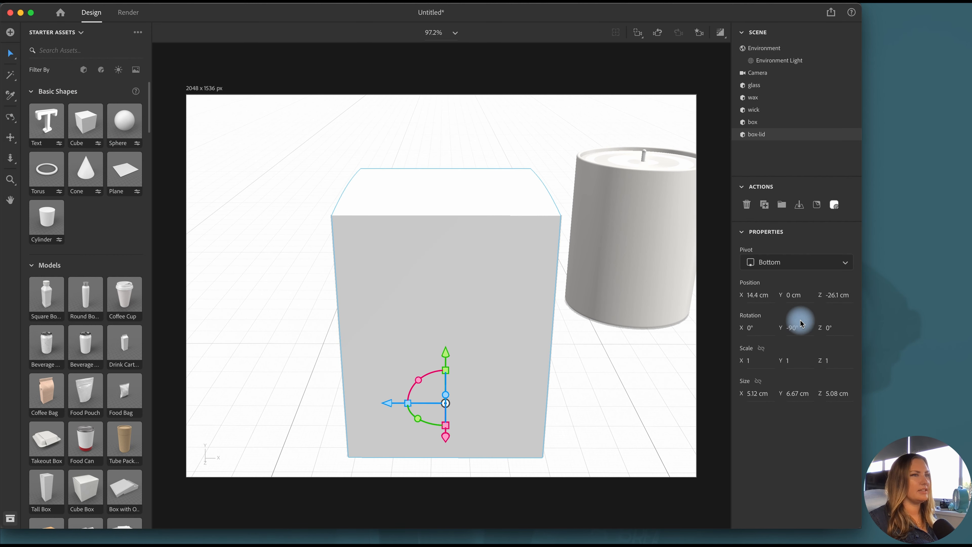
click(757, 121)
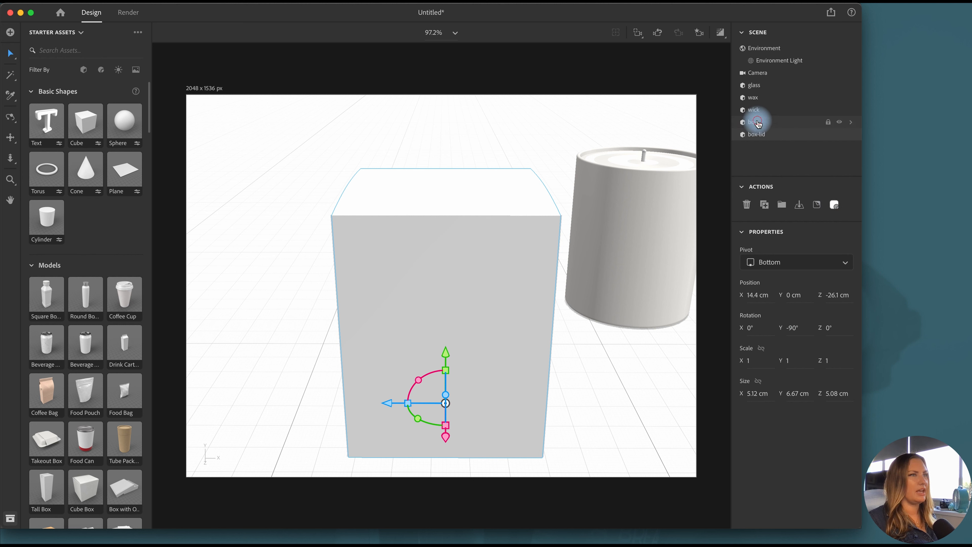
click(816, 204)
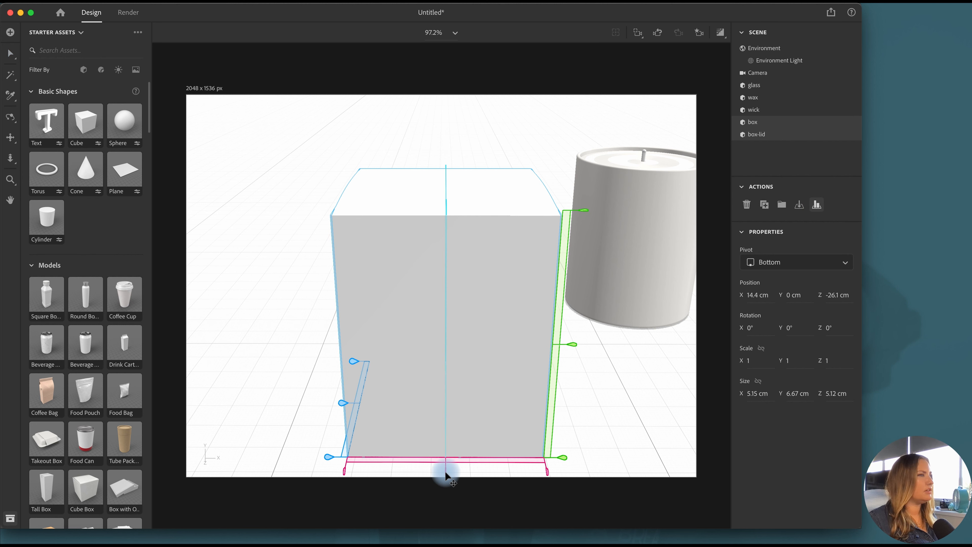
click(10, 53)
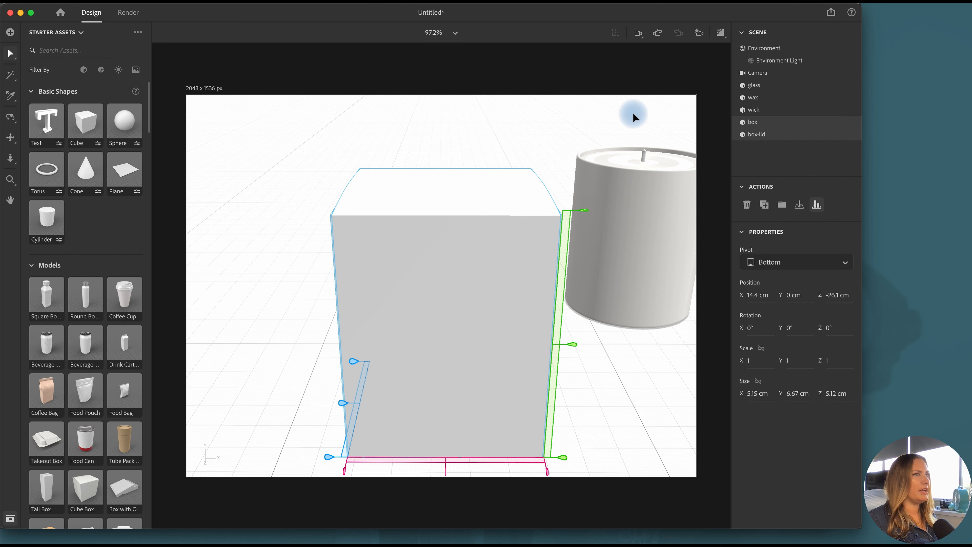
Set the box lid's X size to 5.15 cm, matching the box's width
click(775, 127)
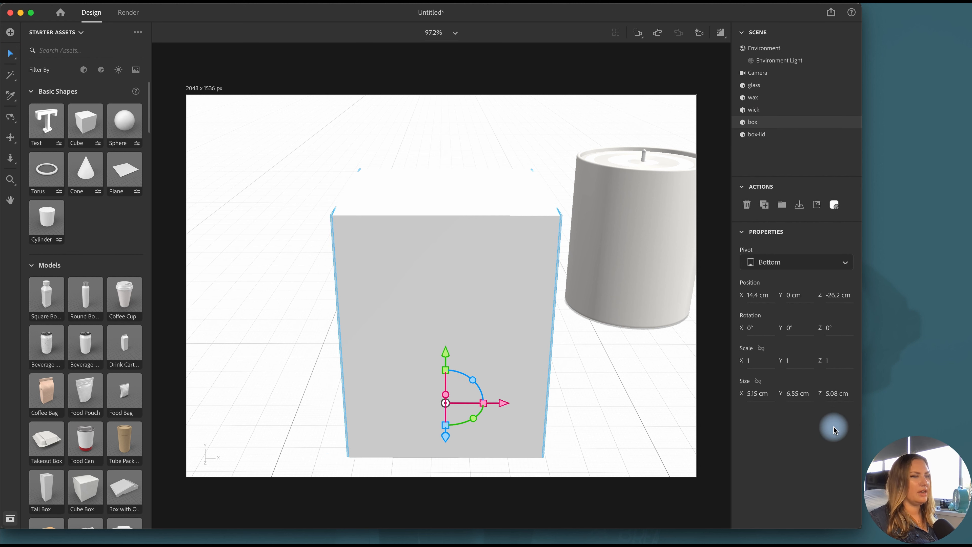
click(769, 136)
click(759, 394)
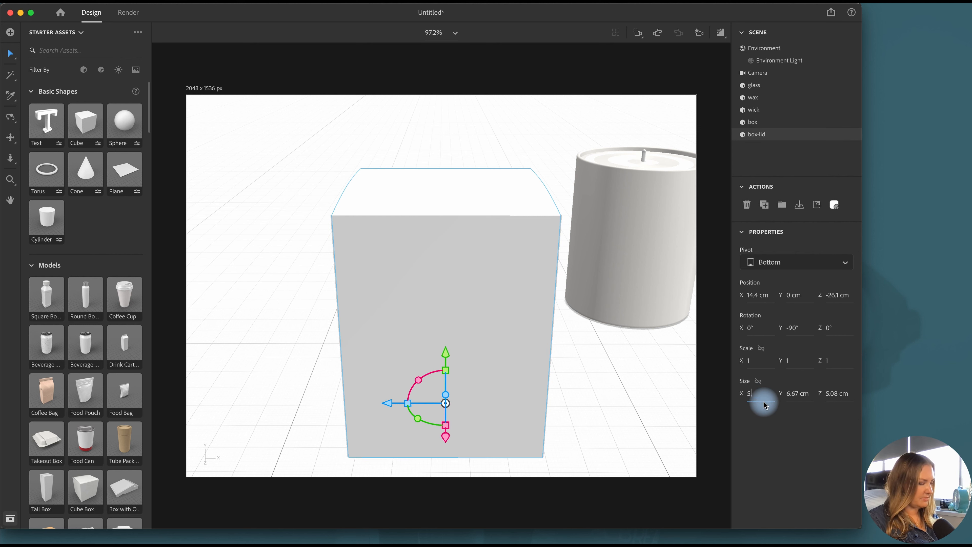
text(5.15)
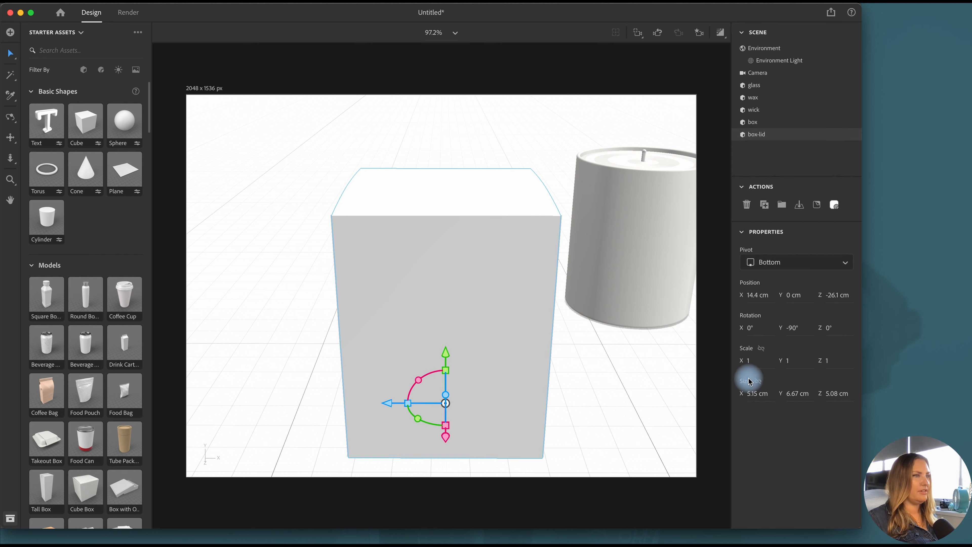
Select only the box and adjust its Z size to fit the box lid
click(766, 125)
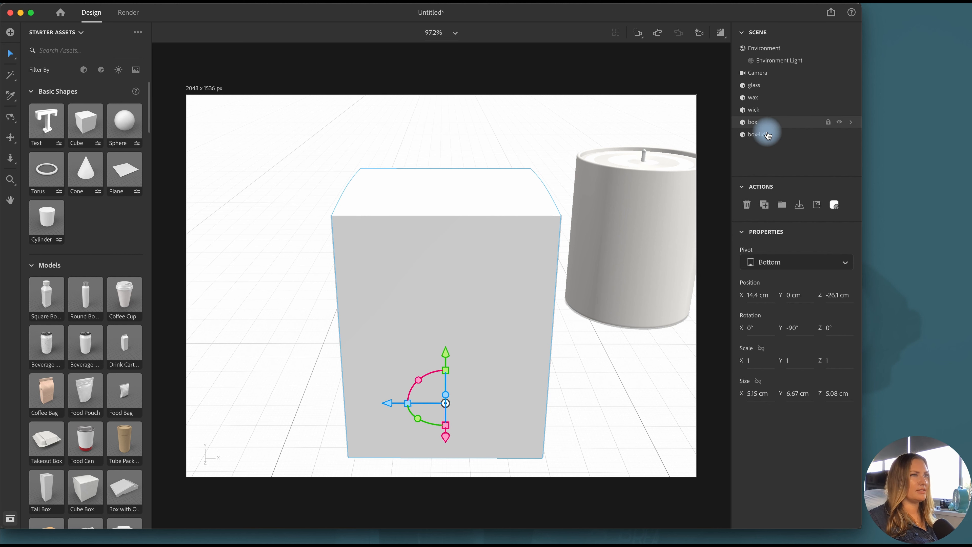
click(769, 133)
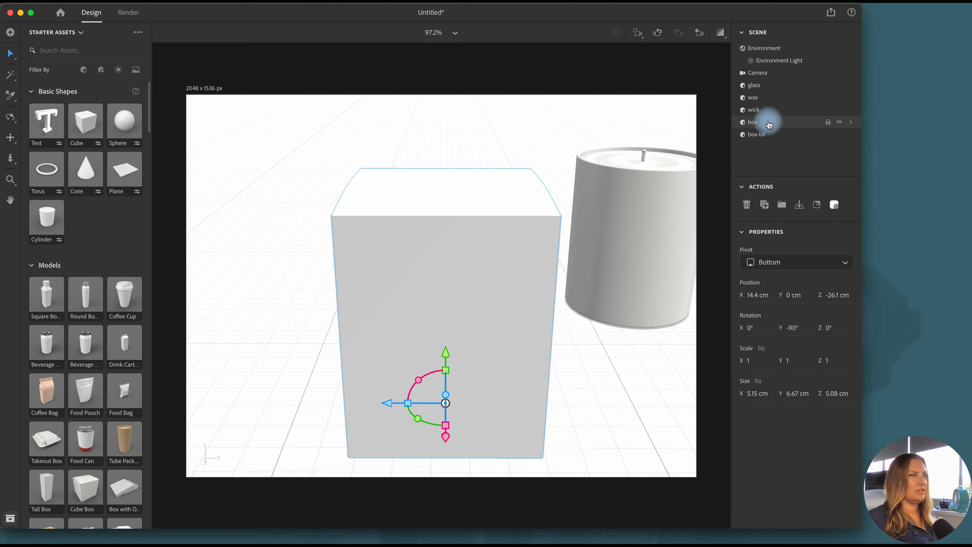
click(13, 55)
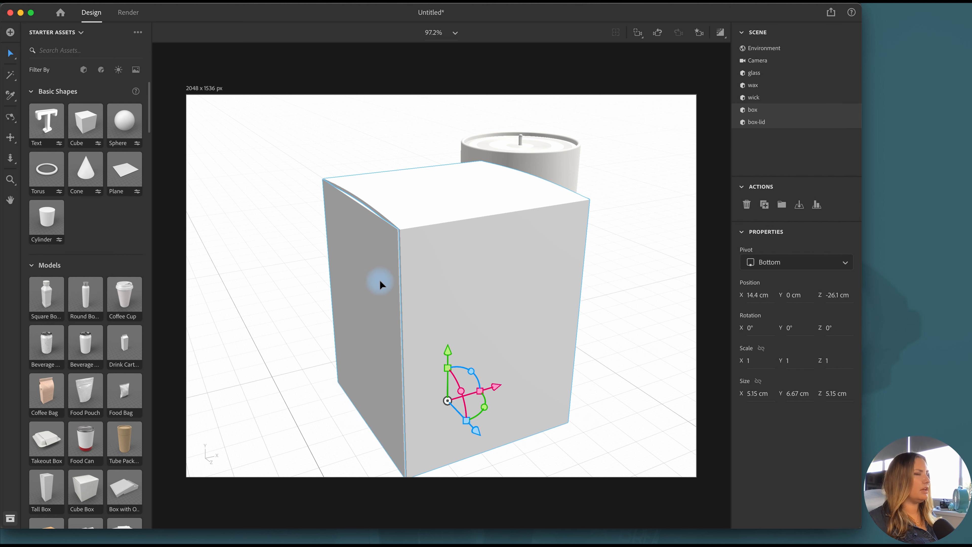
click(789, 111)
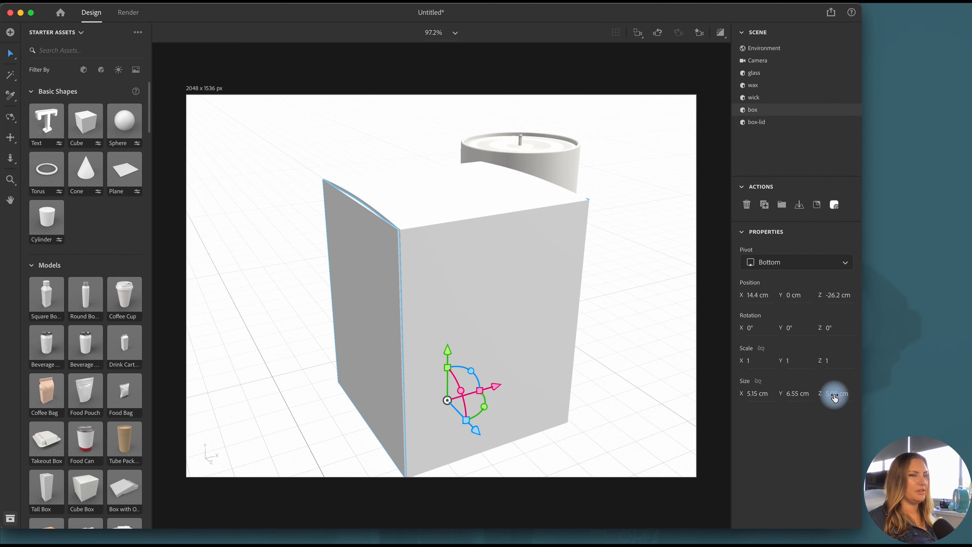
key(Return)
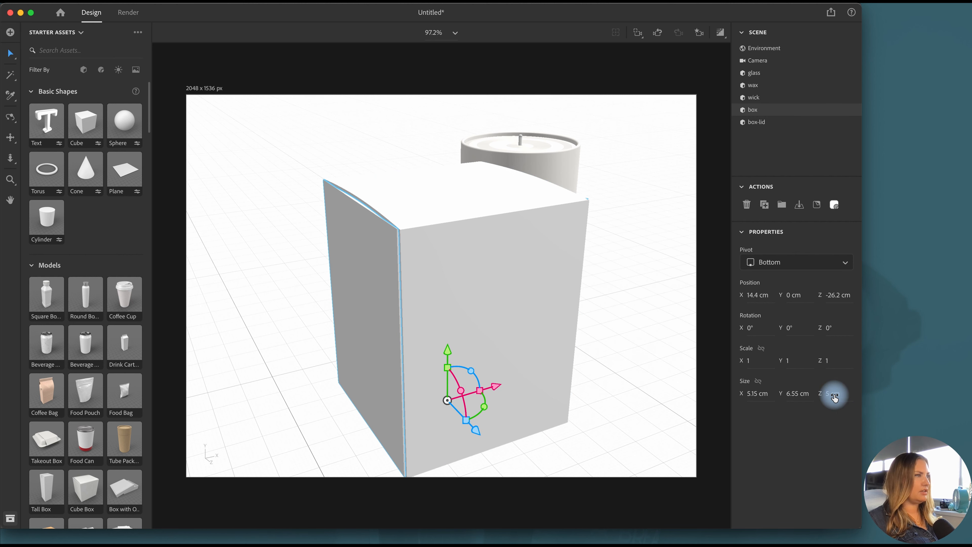
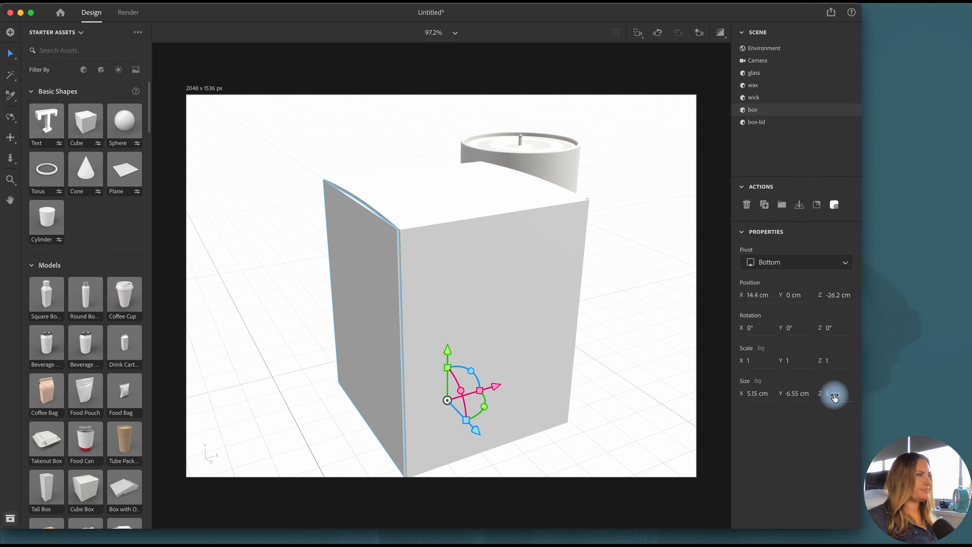
Select only the box lid, widen its X size to 5.2 cm and adjust its fit over the box along Z
click(327, 257)
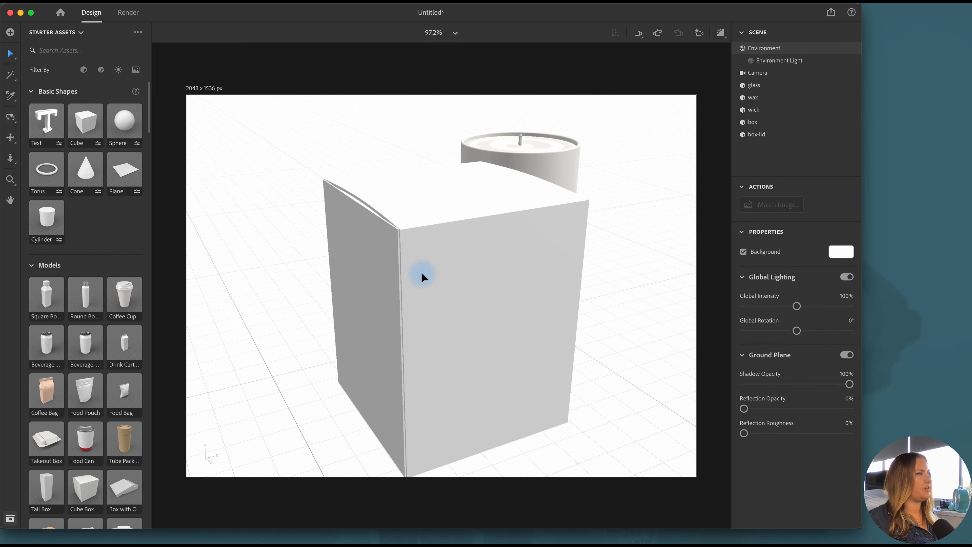
click(421, 272)
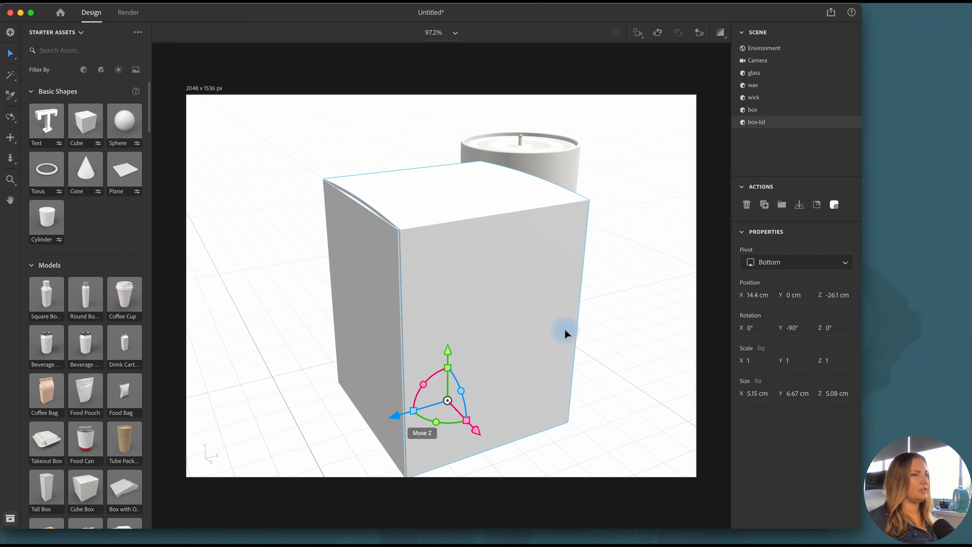
click(644, 267)
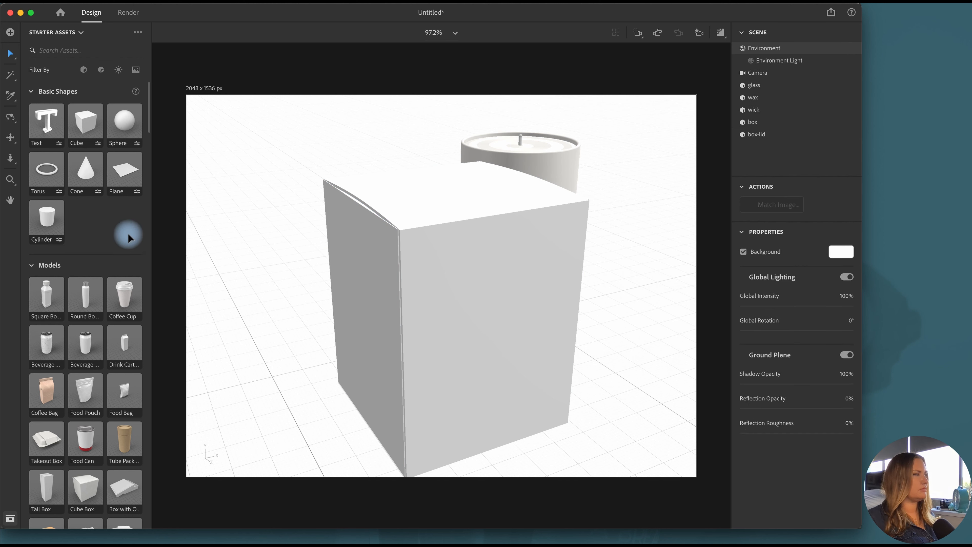
click(483, 305)
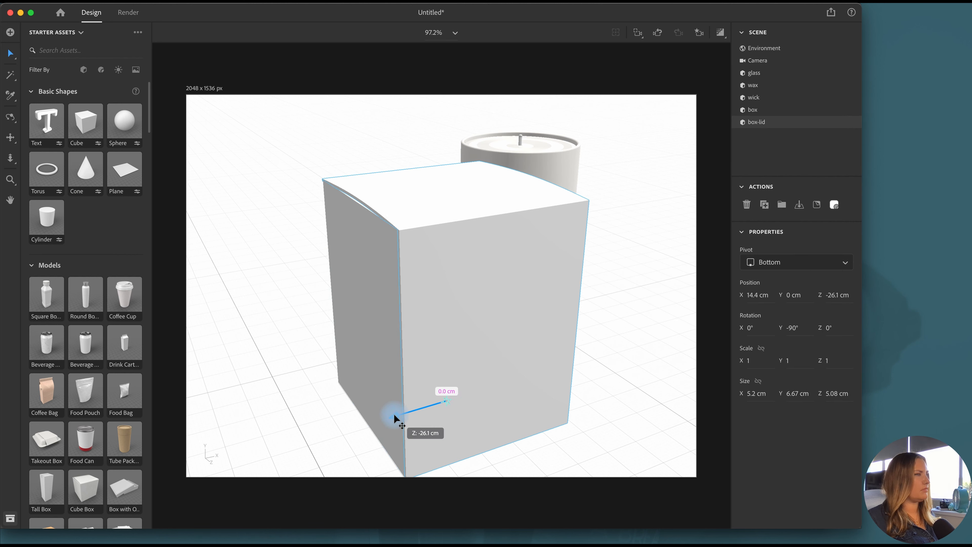
click(610, 414)
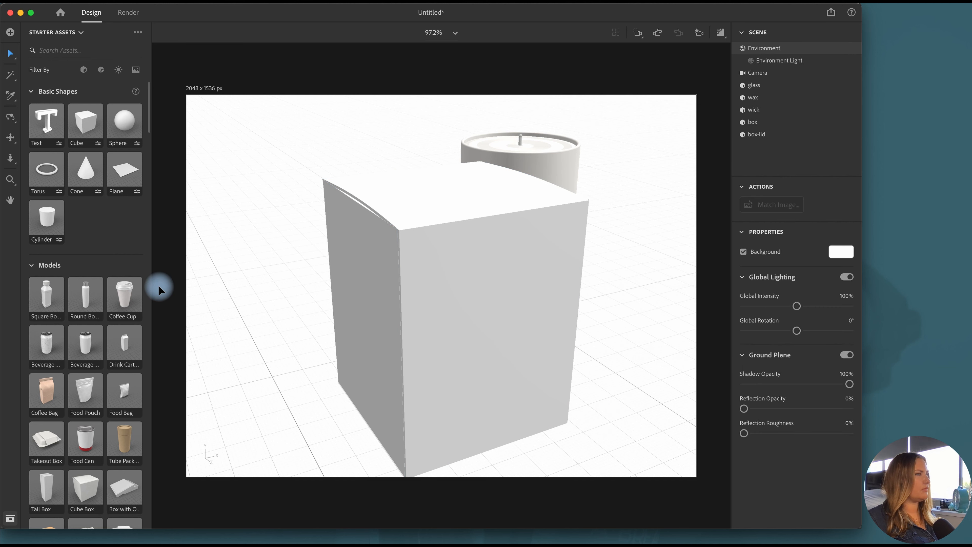
Group the box and box lid together and name the group Box
click(11, 117)
drag(304, 362, 341, 379)
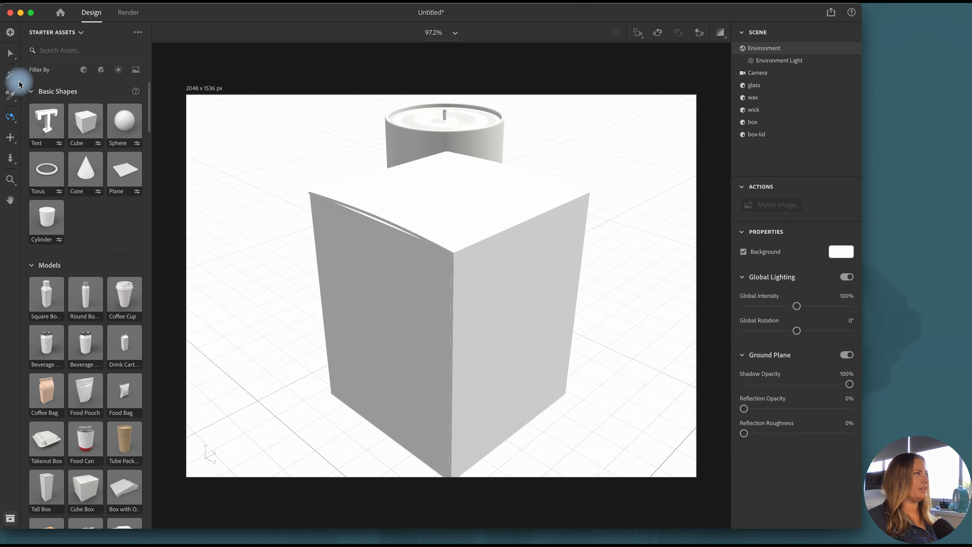
click(10, 54)
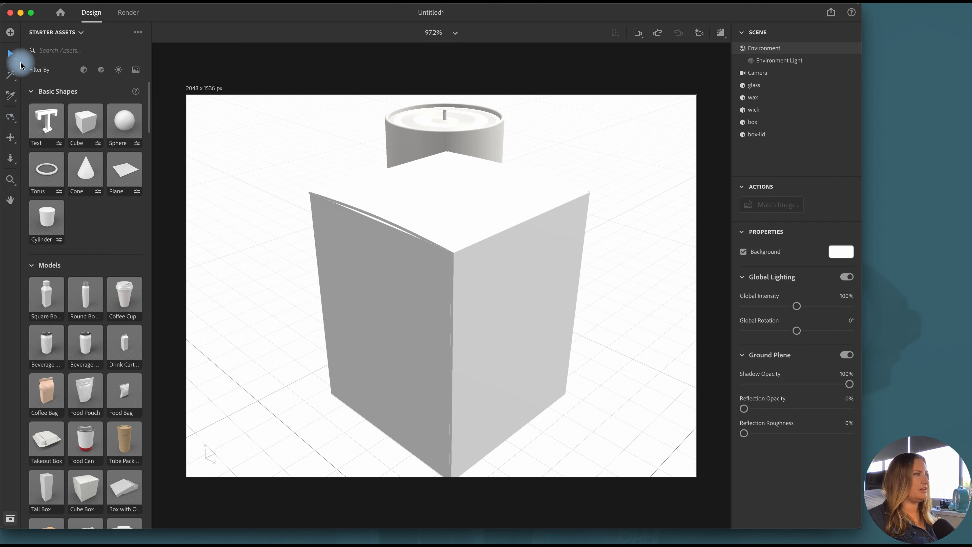
click(771, 134)
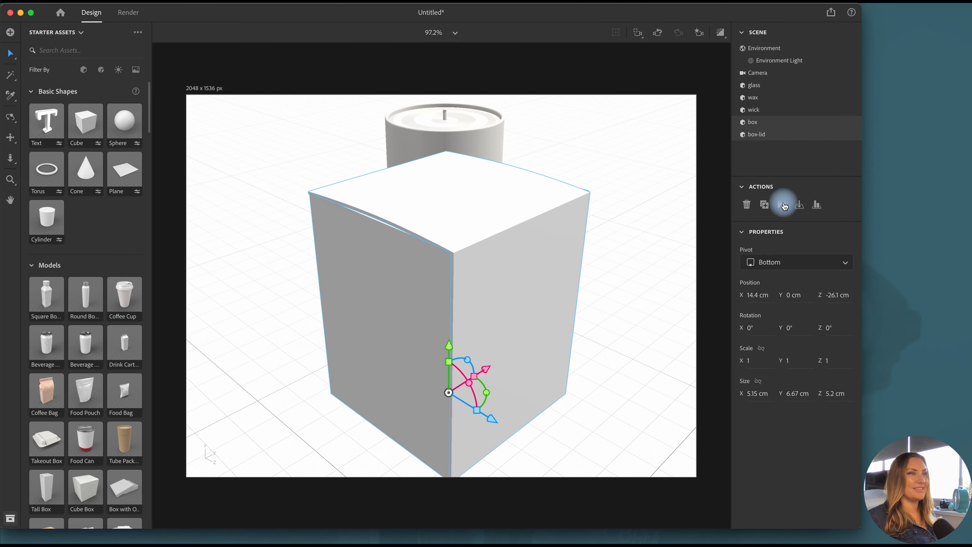
click(783, 206)
double_click(757, 122)
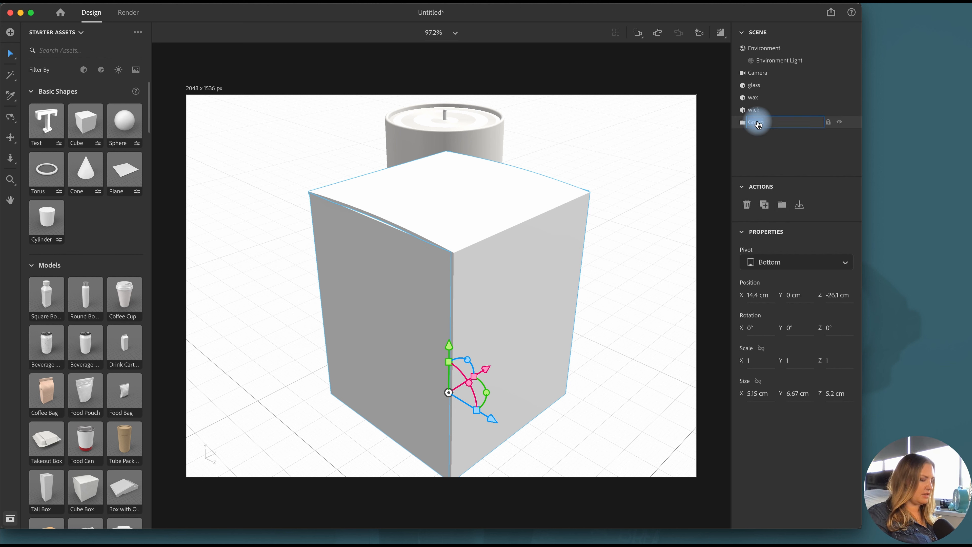
key(Return)
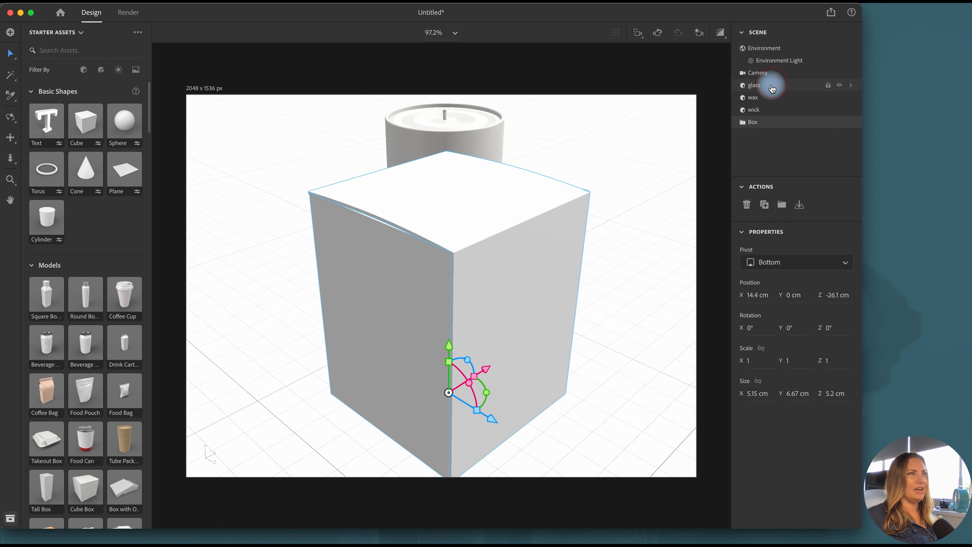
Group the glass, wax and wick together and name the group Candle
click(772, 88)
shift+click(771, 111)
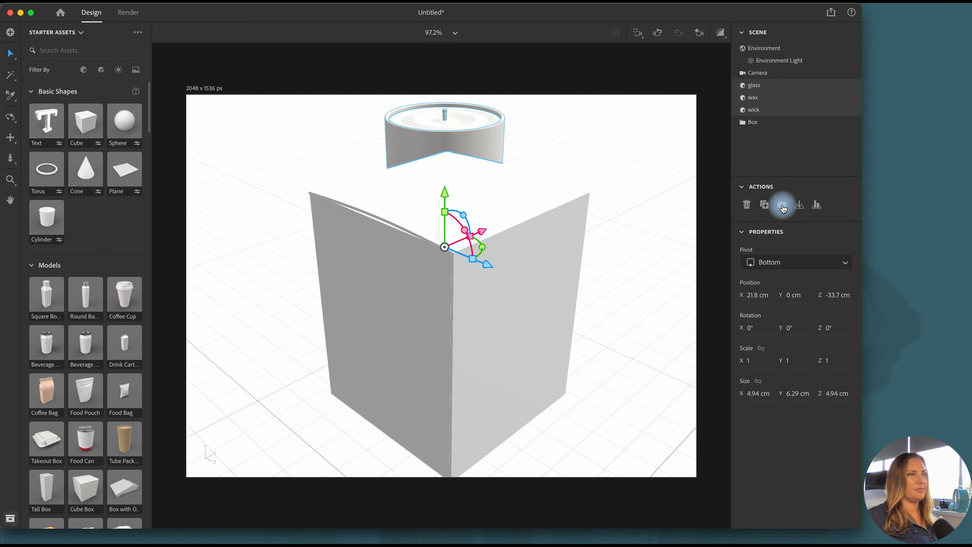
click(782, 206)
double_click(760, 86)
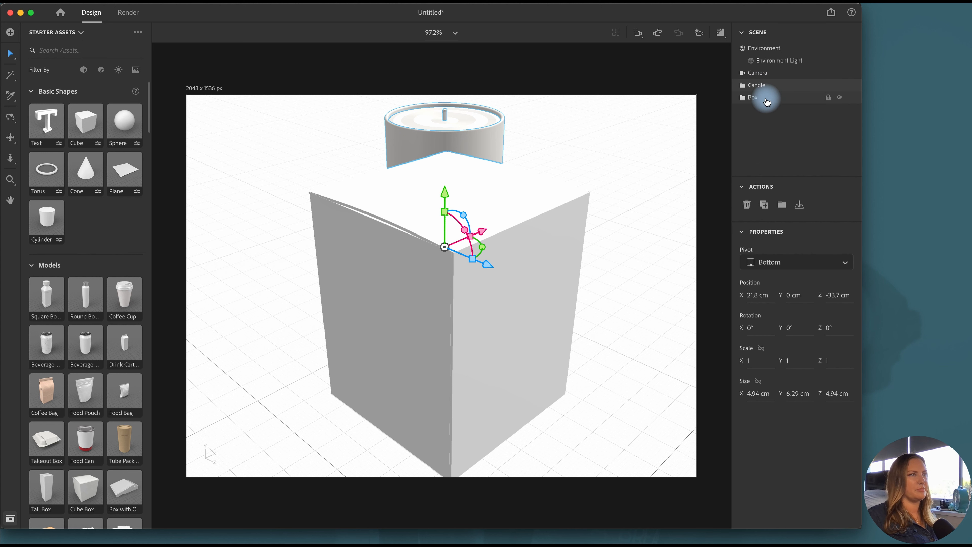
Orbit and pan the camera to frame the box and candle side by side, seen slightly from above
click(761, 98)
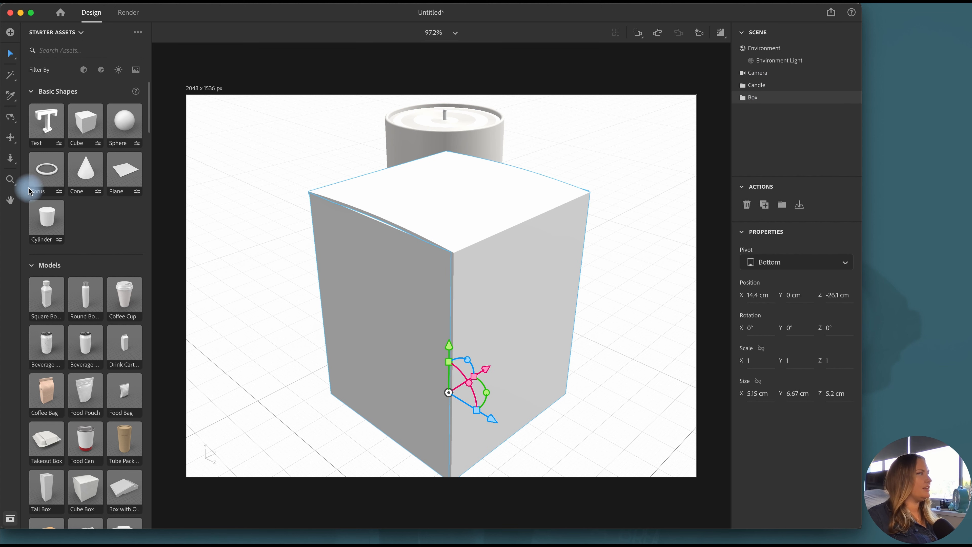
click(10, 118)
drag(598, 415, 562, 411)
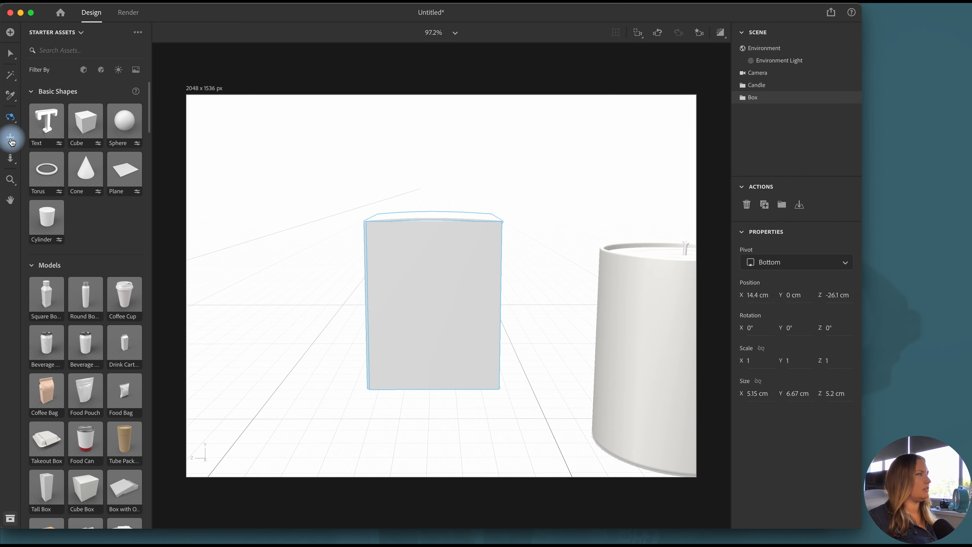
click(12, 139)
drag(354, 332, 271, 284)
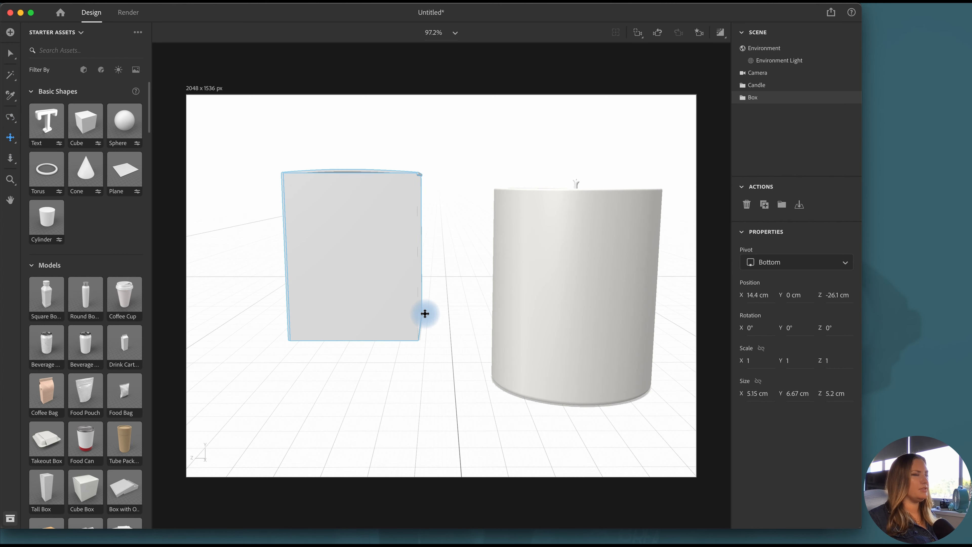
drag(425, 314, 426, 345)
click(20, 119)
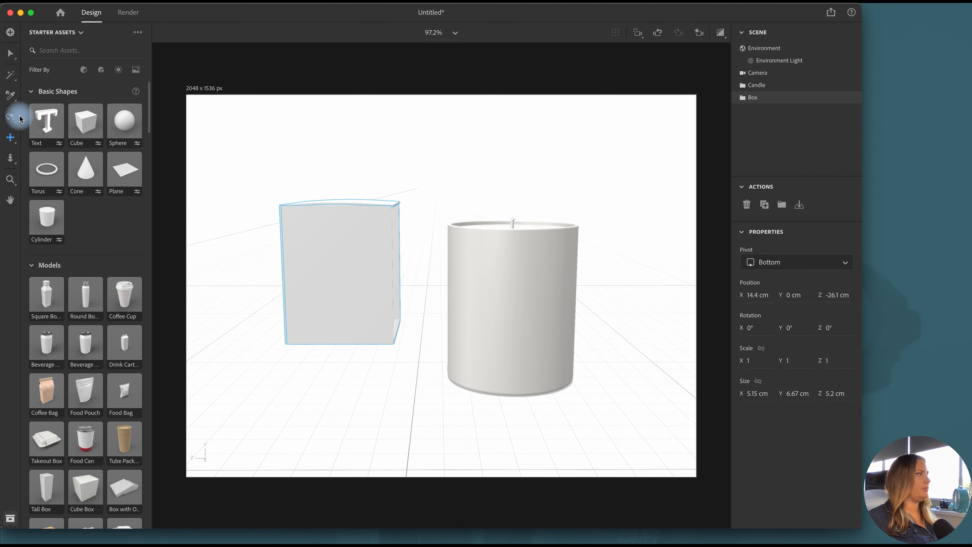
drag(315, 373, 312, 387)
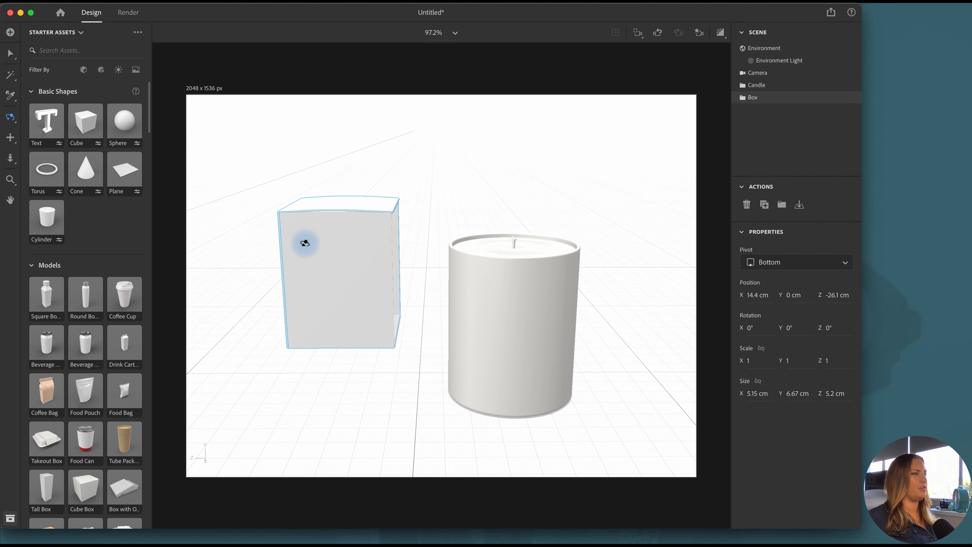
Rotate the Box group to 121° around Y and move it beside the candle, at about X 18.7 cm and Z -28.1 cm
click(10, 53)
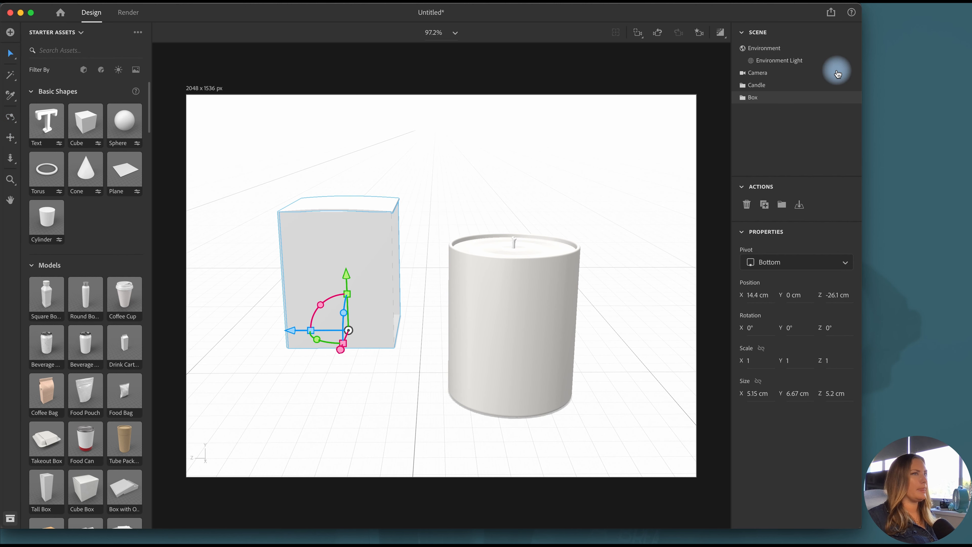
click(769, 86)
click(770, 98)
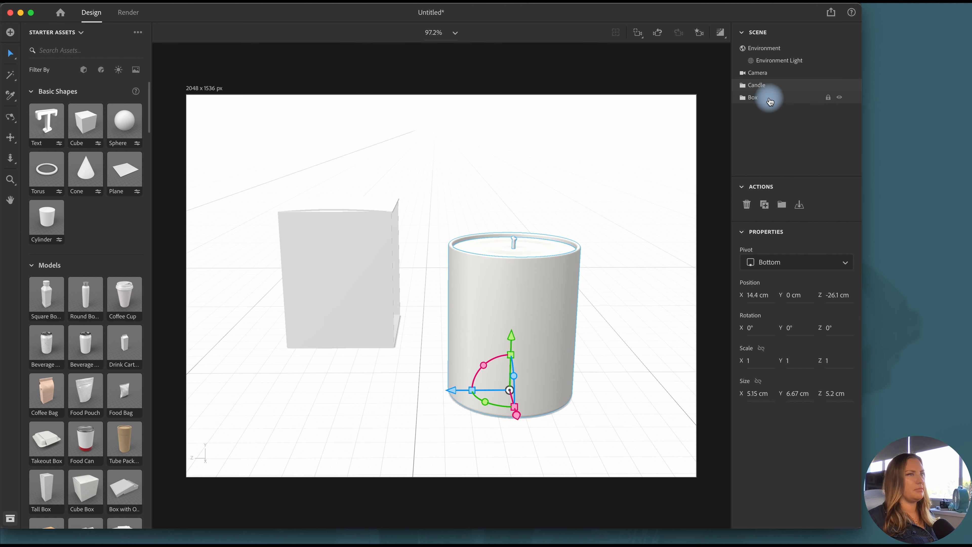
drag(326, 340, 435, 337)
drag(387, 271, 406, 278)
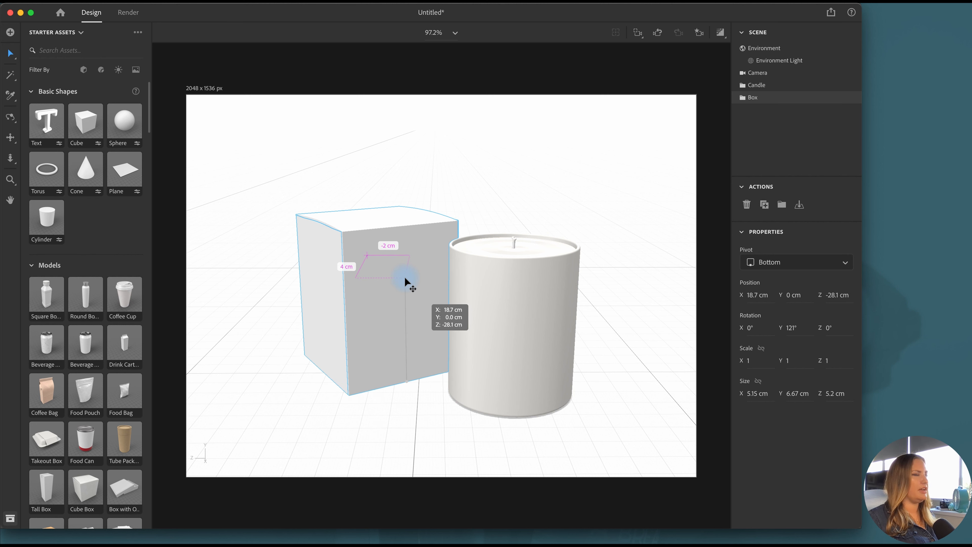
drag(413, 283, 413, 283)
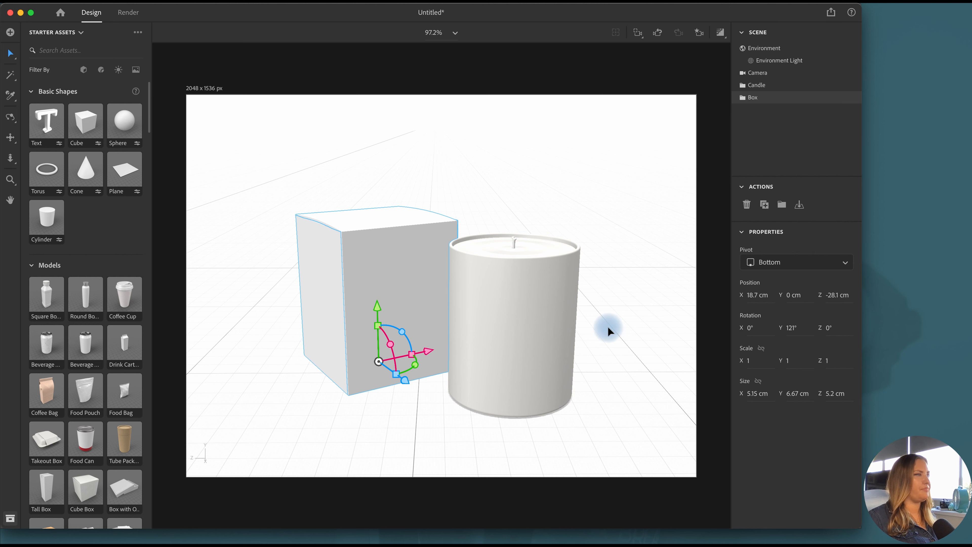
click(609, 330)
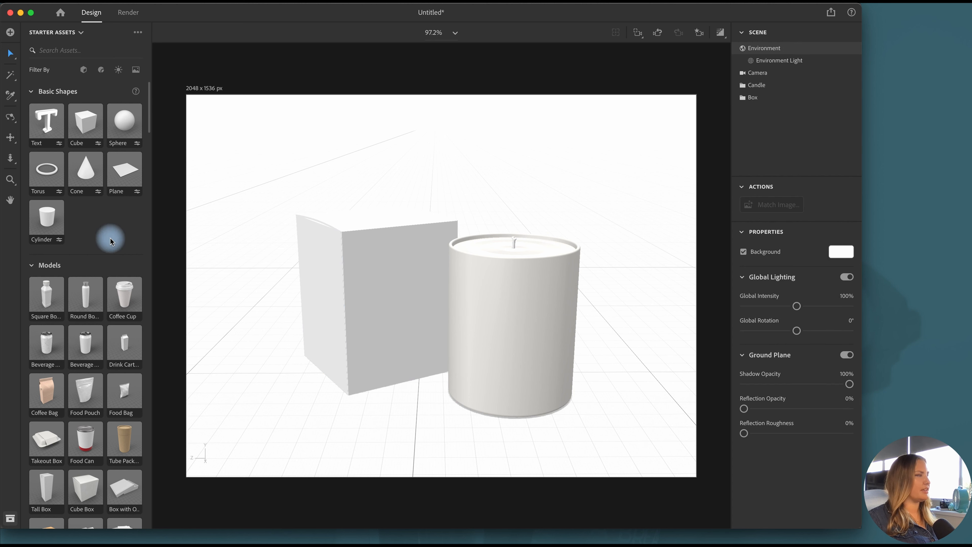
Apply the Wax standard material to the wax surface inside the candle
scroll(110, 239, down, 5)
scroll(110, 242, down, 20)
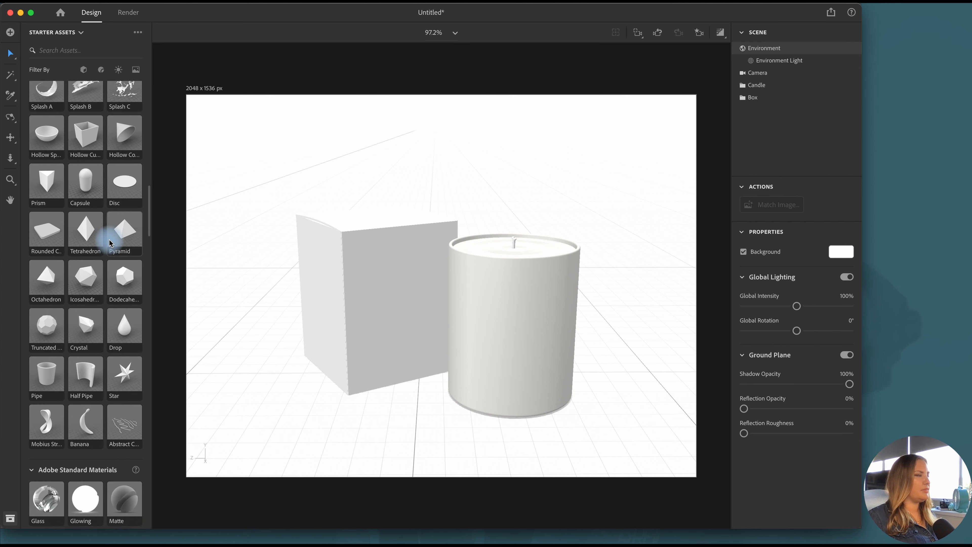
scroll(109, 242, down, 3)
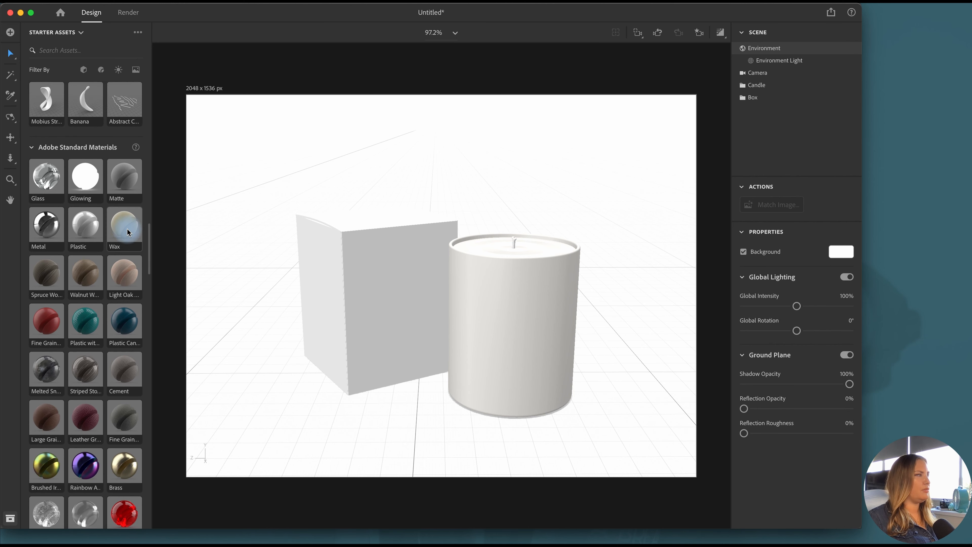
drag(121, 228, 529, 246)
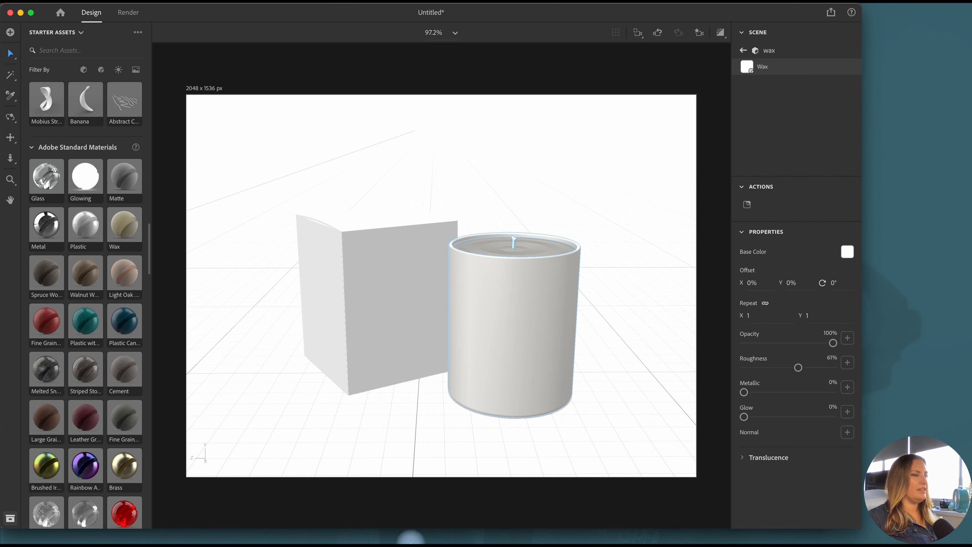
Switch to Illustrator and copy the hex code F3F1EC from the cream rectangle's fill colour
click(242, 511)
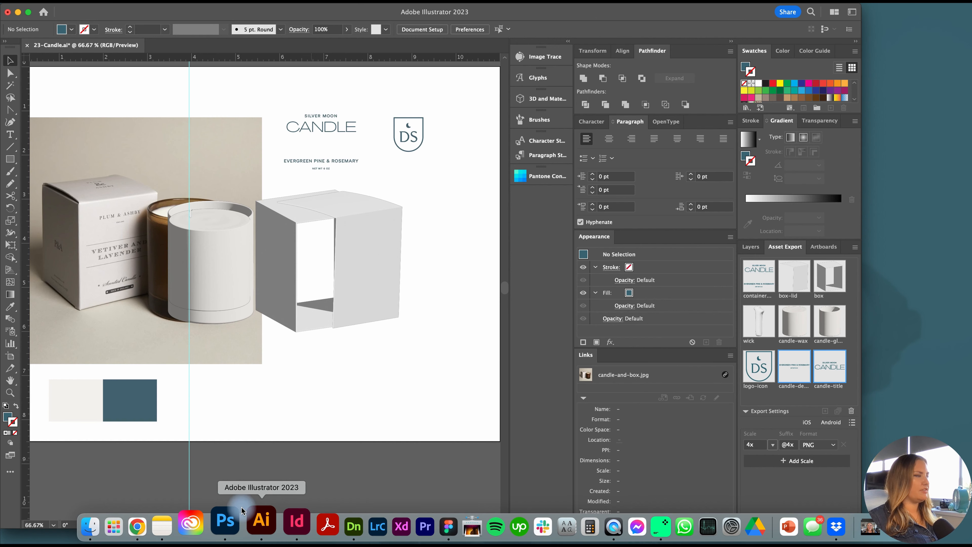
click(71, 400)
click(742, 66)
double_click(742, 67)
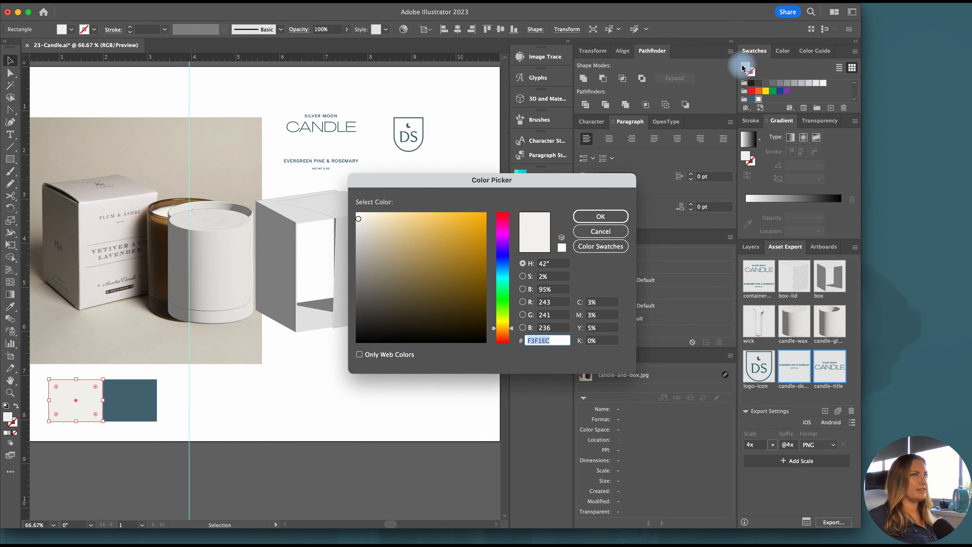
key(super+c)
click(597, 214)
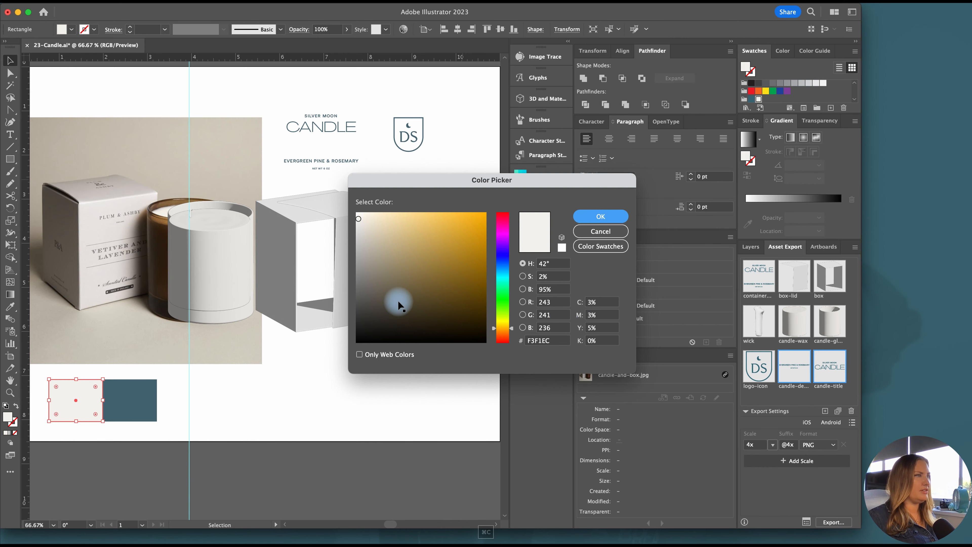
Return to Adobe Dimension, set the Wax material's base colour to F3F1EC, and check it briefly in the render preview
key(ctrl+Up)
click(396, 209)
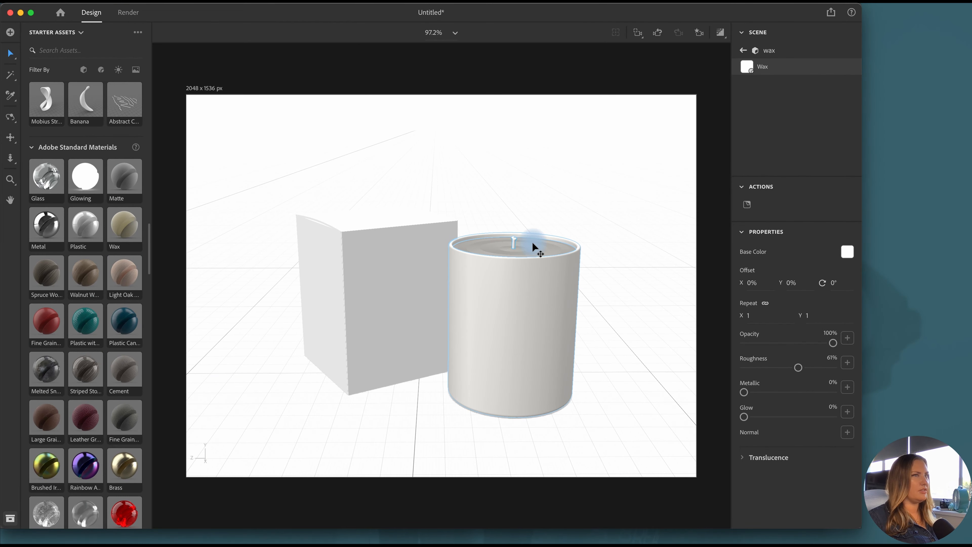
click(847, 252)
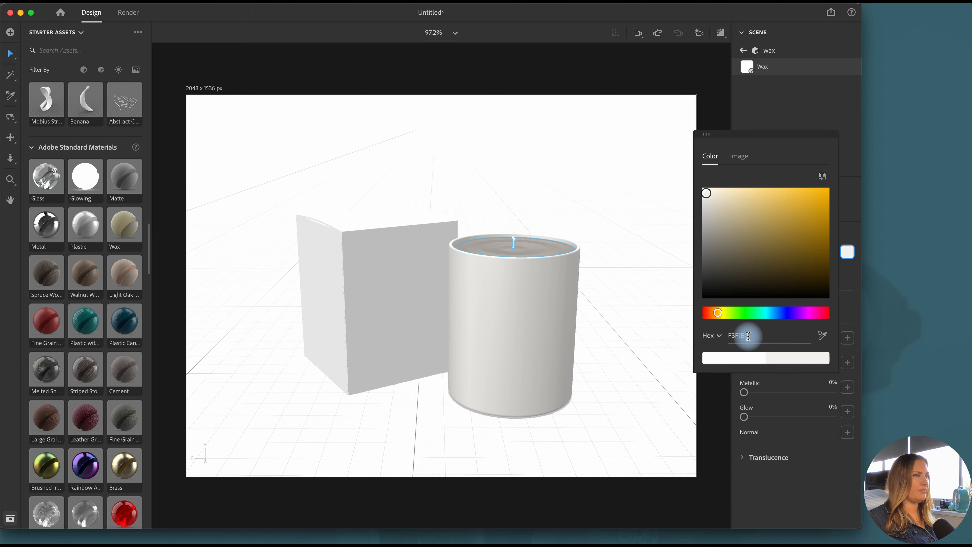
click(694, 441)
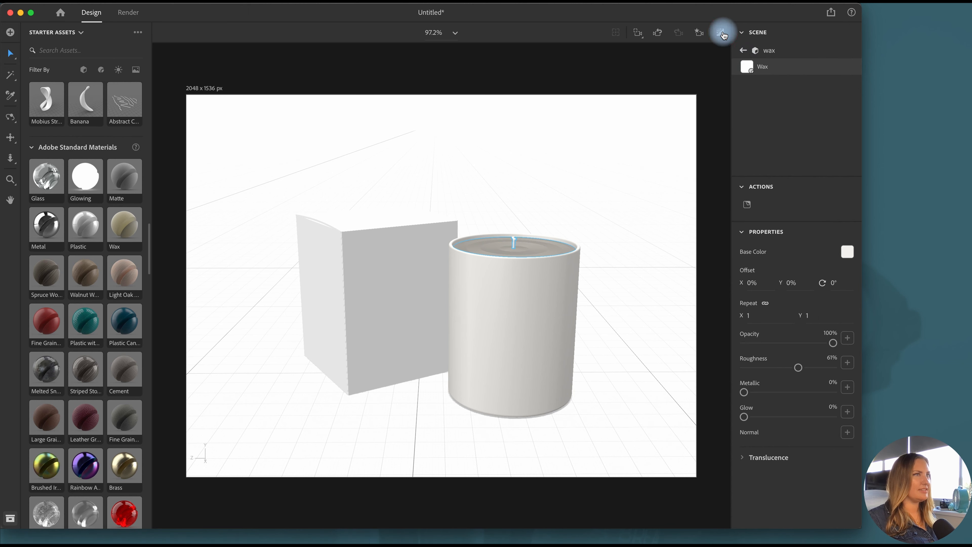
click(723, 34)
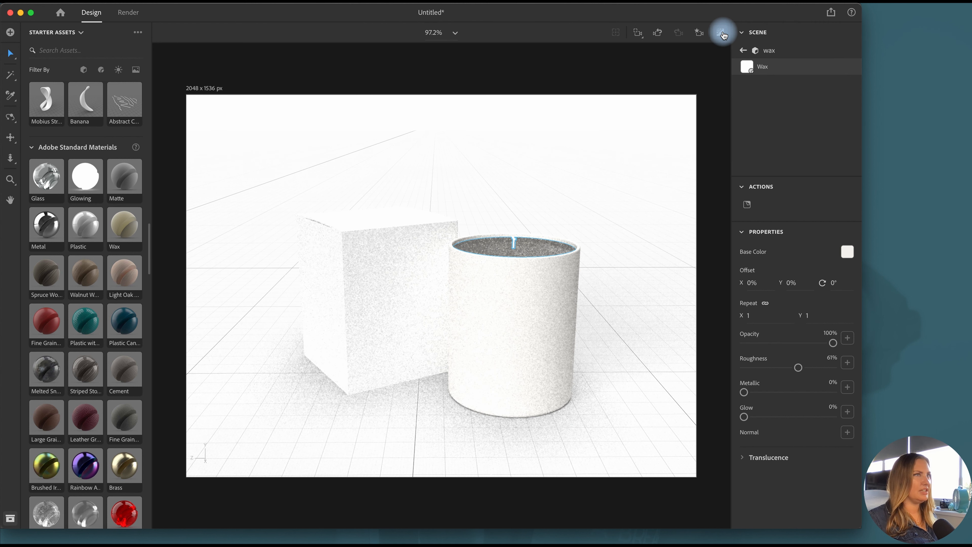
click(723, 35)
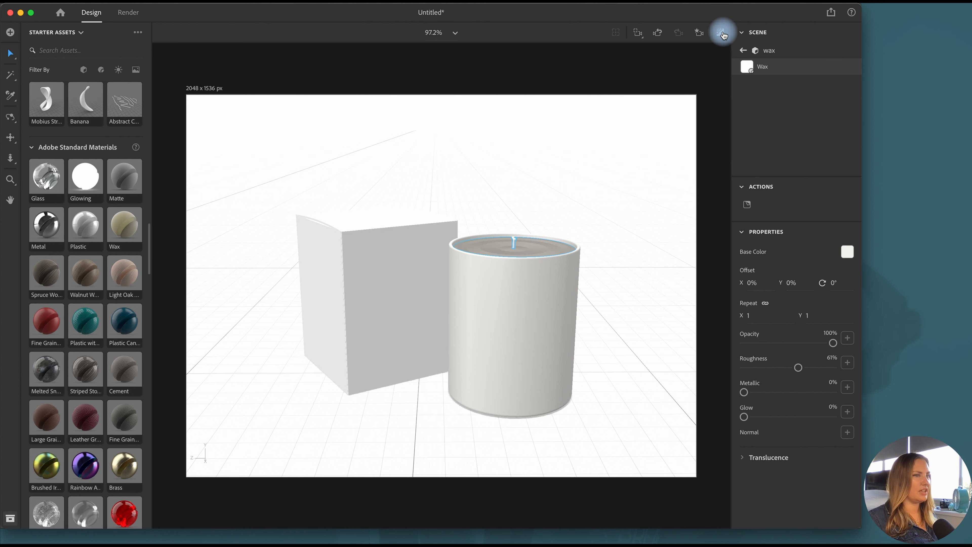
Set the interior colour in the Wax material's translucence settings to F3F1EC
click(741, 457)
scroll(785, 456, down, 2)
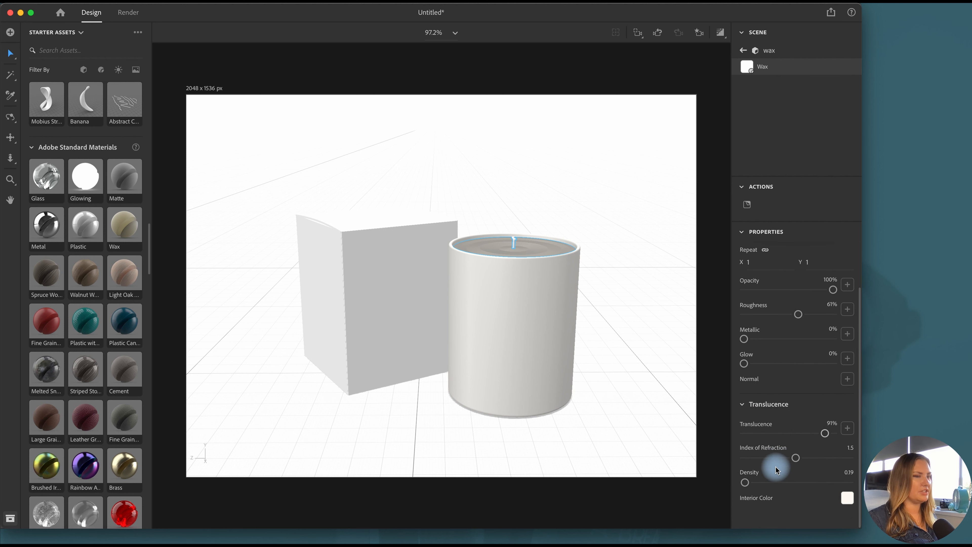
click(847, 498)
click(708, 514)
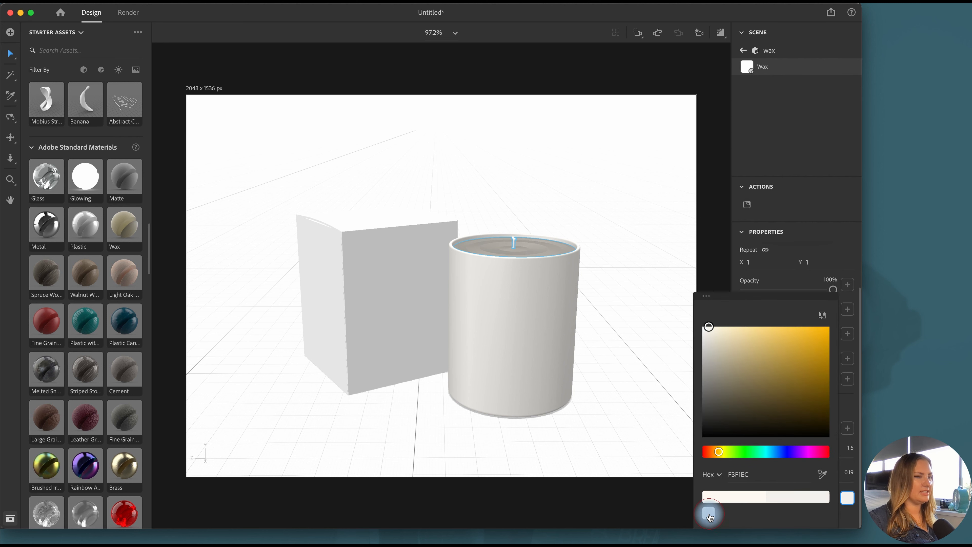
Set the Wax material's index of refraction to 2.1 and density to 5.19, and start the render preview
click(848, 500)
drag(774, 483, 819, 461)
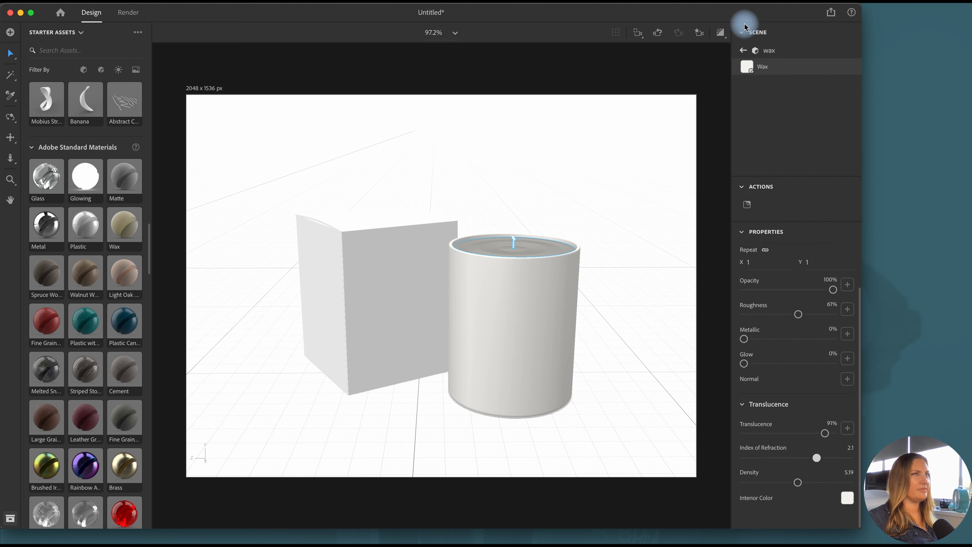
click(721, 33)
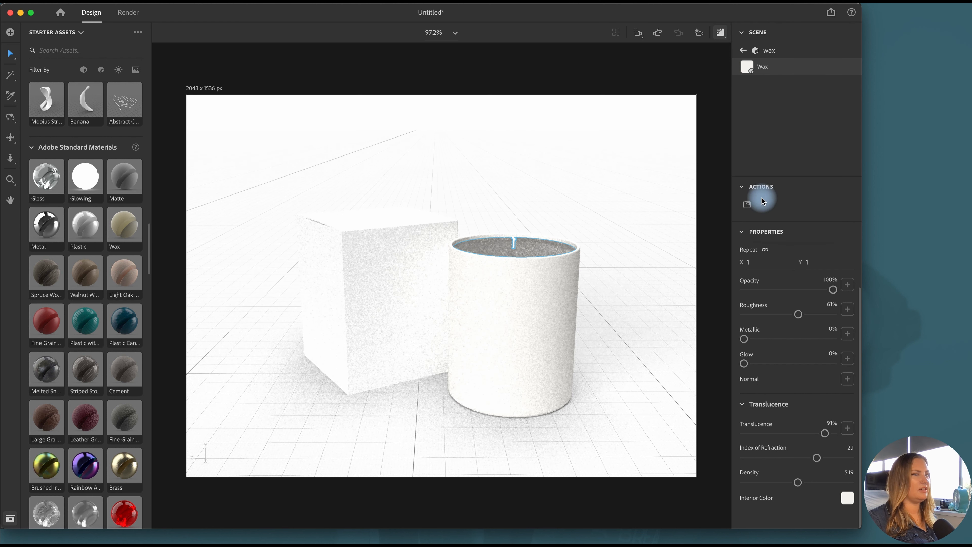
Set the Wax material's roughness to 80% and check it in the render preview
click(817, 315)
drag(817, 318, 816, 319)
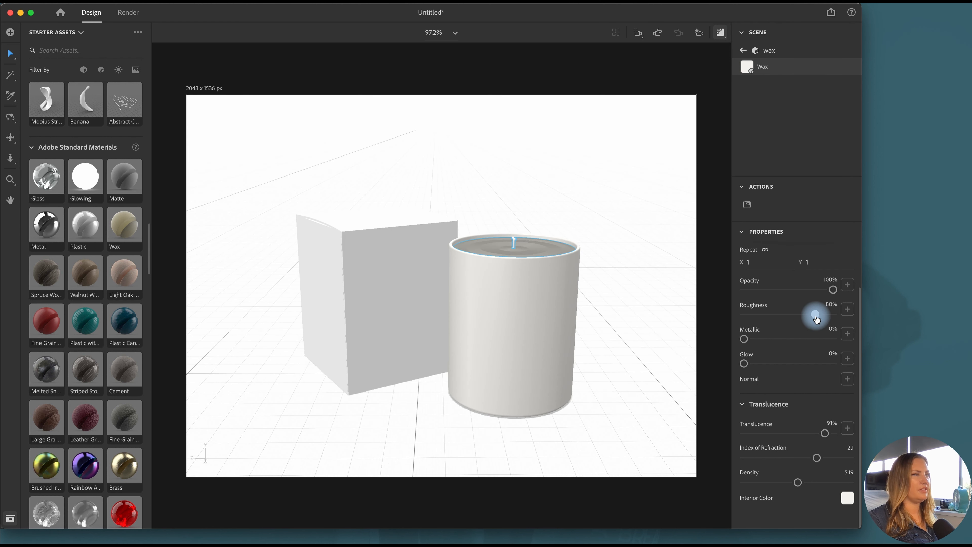
scroll(831, 483, up, 1)
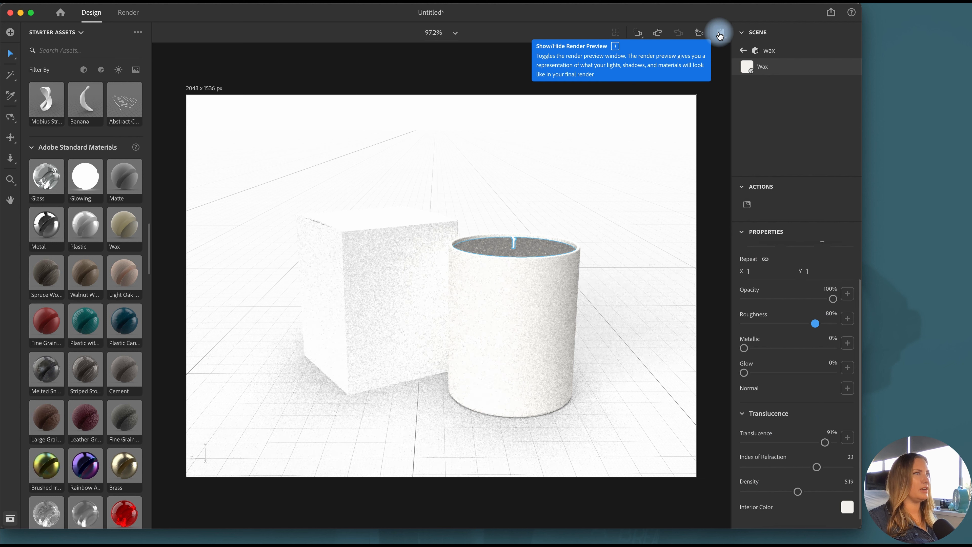
click(720, 34)
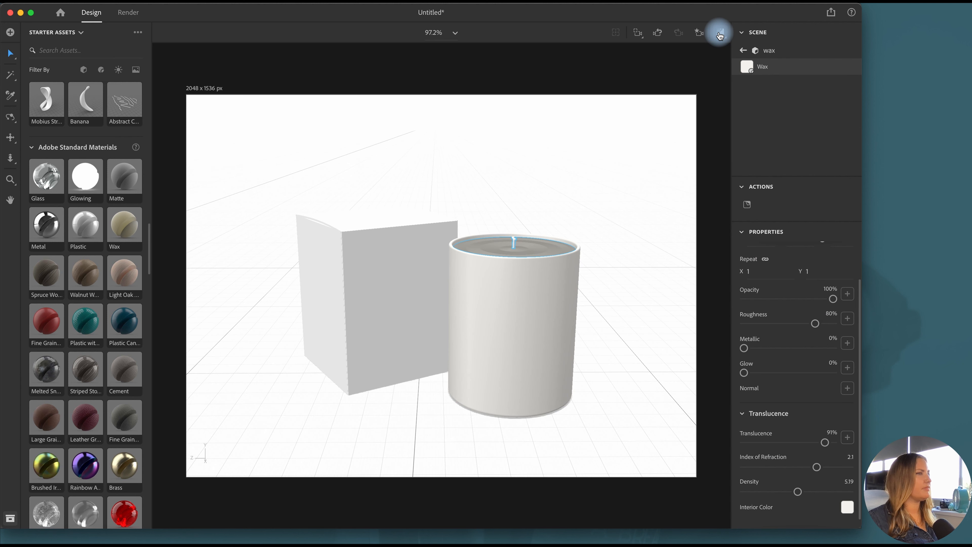
Set the Wax material's index of refraction to 0.36 and density to 0.78, checking each change in the render preview
scroll(827, 394, up, 1)
drag(773, 475, 756, 476)
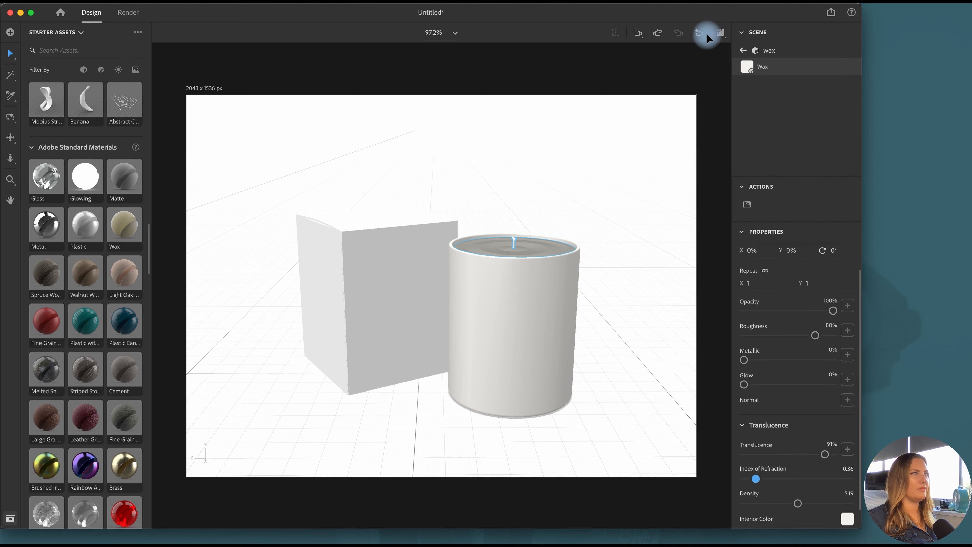
click(721, 34)
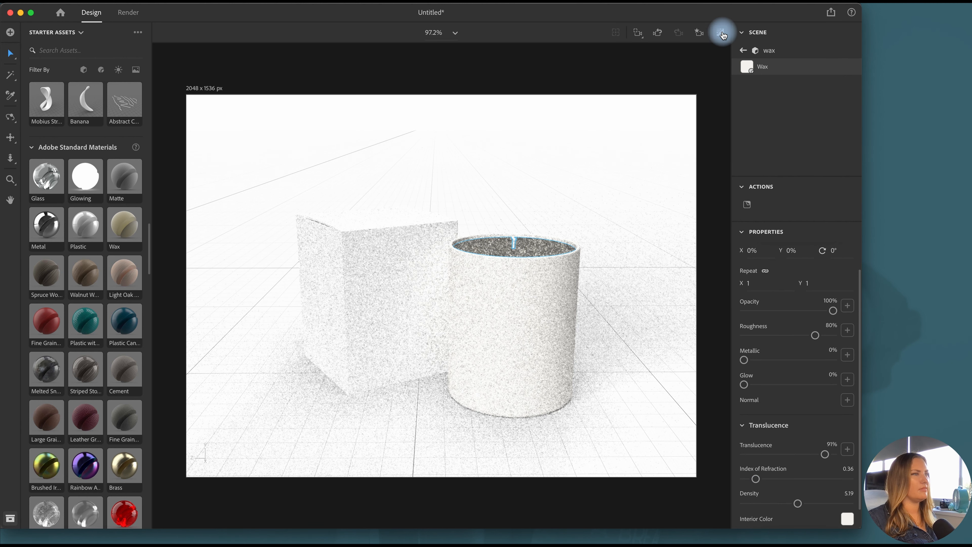
click(722, 35)
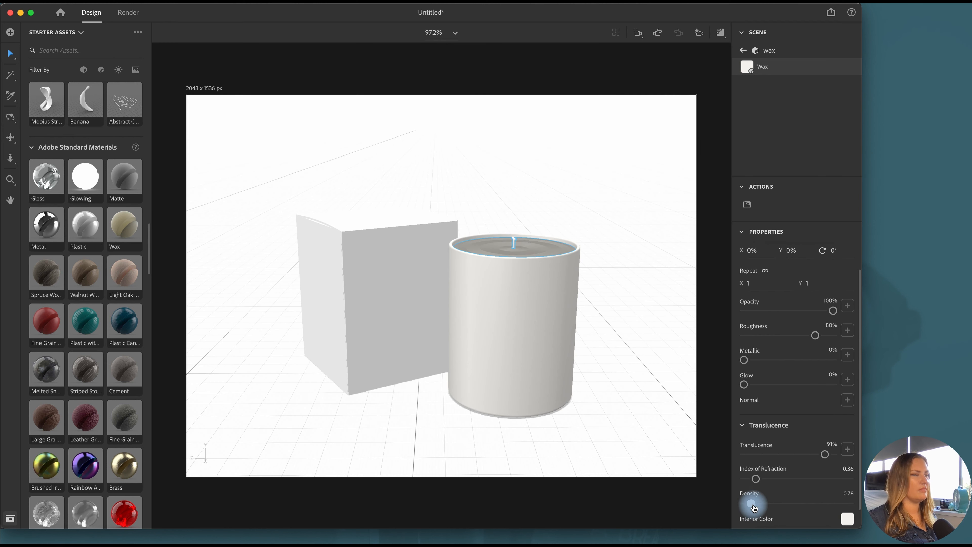
click(725, 35)
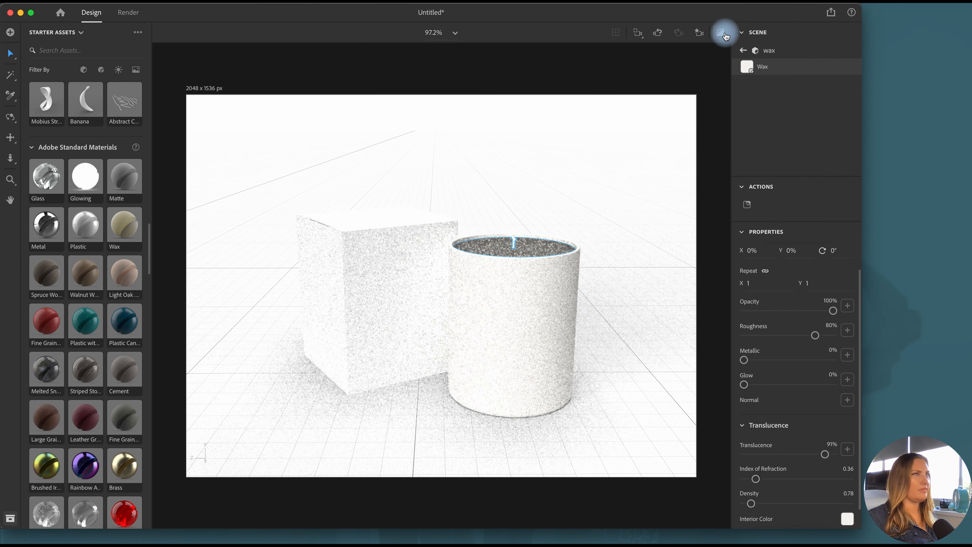
click(725, 35)
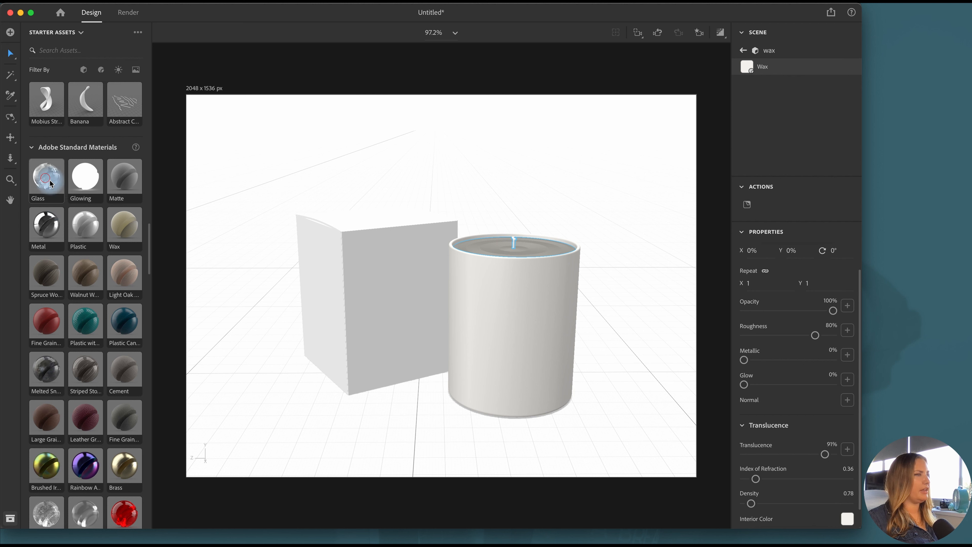
Apply the Glass standard material to the candle's outer jar
drag(50, 183, 524, 354)
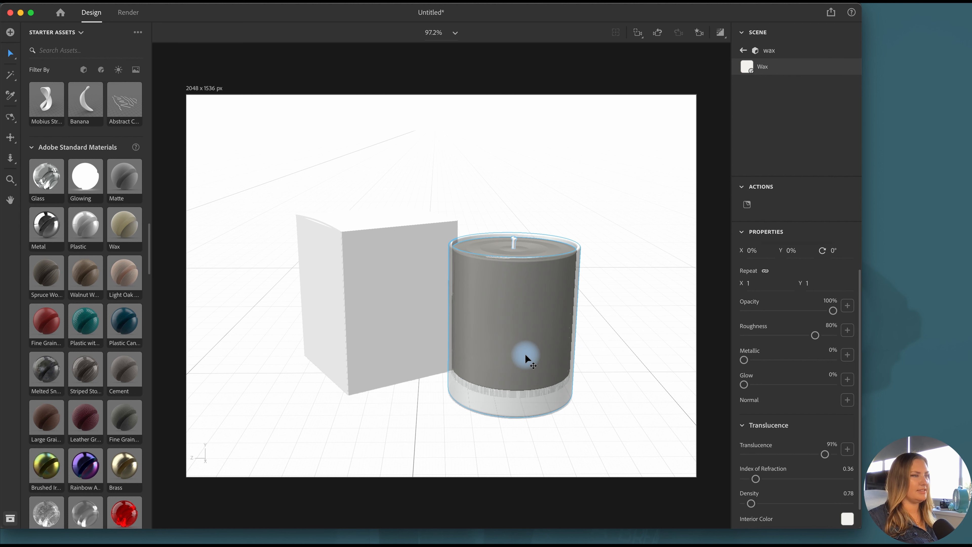
Lower the wax inside the glass to a Y position of 0.7 cm and the wick to 5.5 cm
click(11, 117)
drag(590, 402, 590, 373)
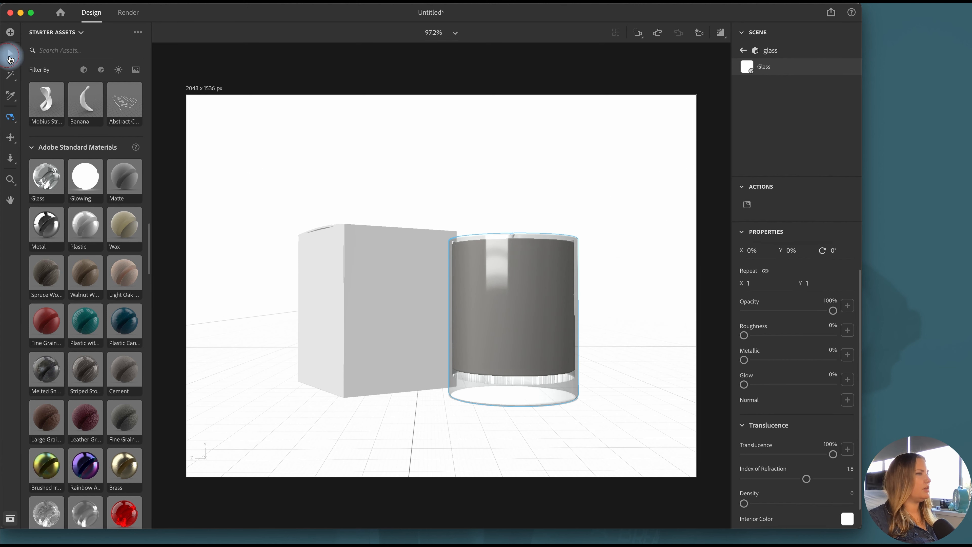
click(10, 57)
click(744, 50)
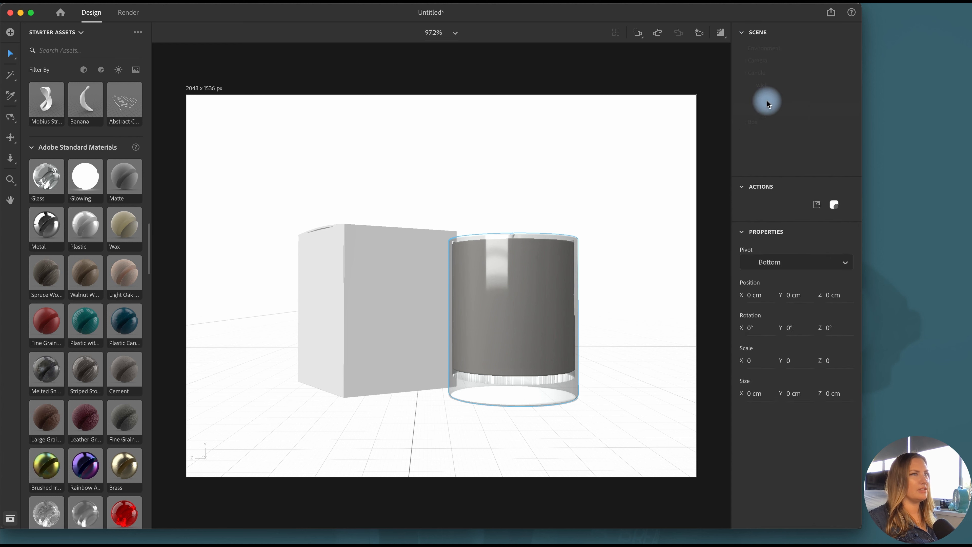
click(769, 98)
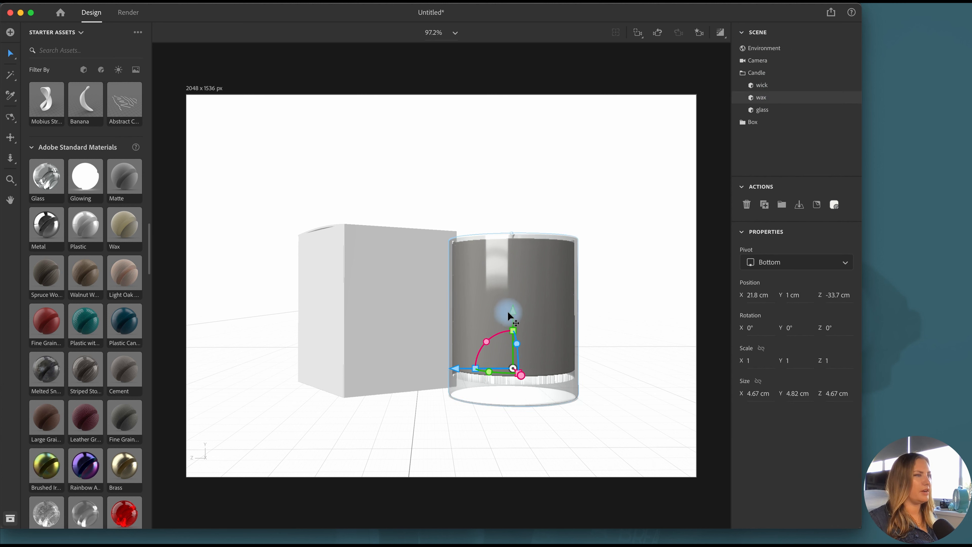
drag(512, 312, 512, 317)
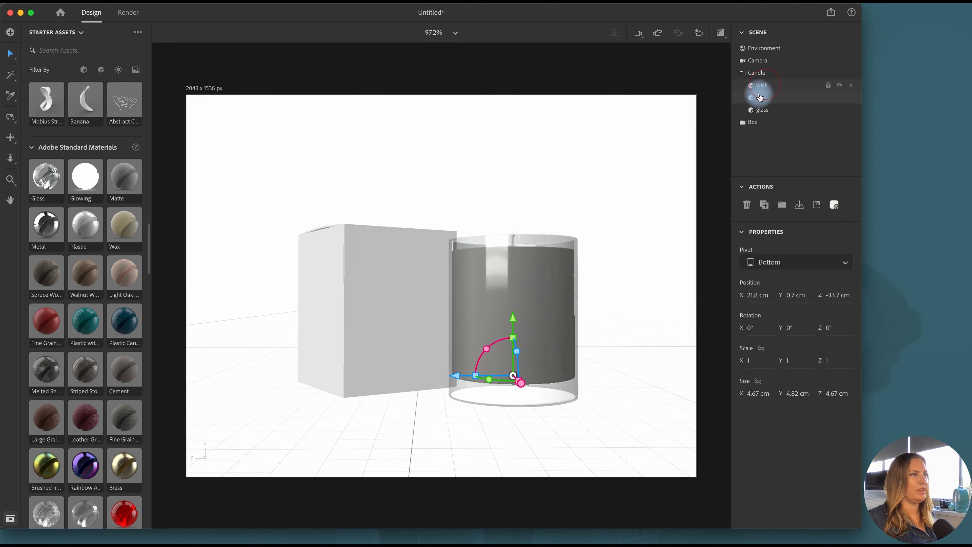
click(762, 85)
drag(513, 190, 513, 197)
Frame the box and candle from slightly above and save the view as a camera bookmark named Front
click(11, 116)
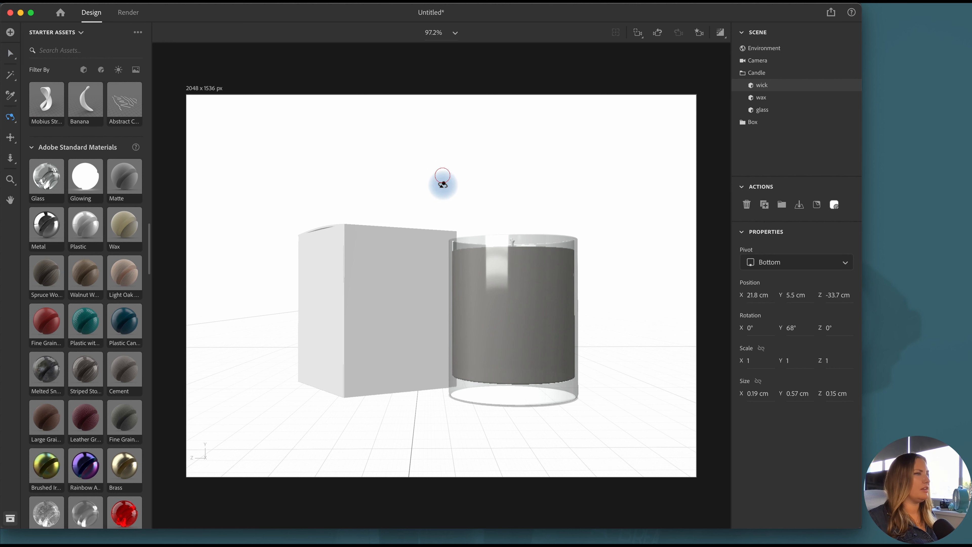
drag(440, 180, 442, 226)
click(699, 32)
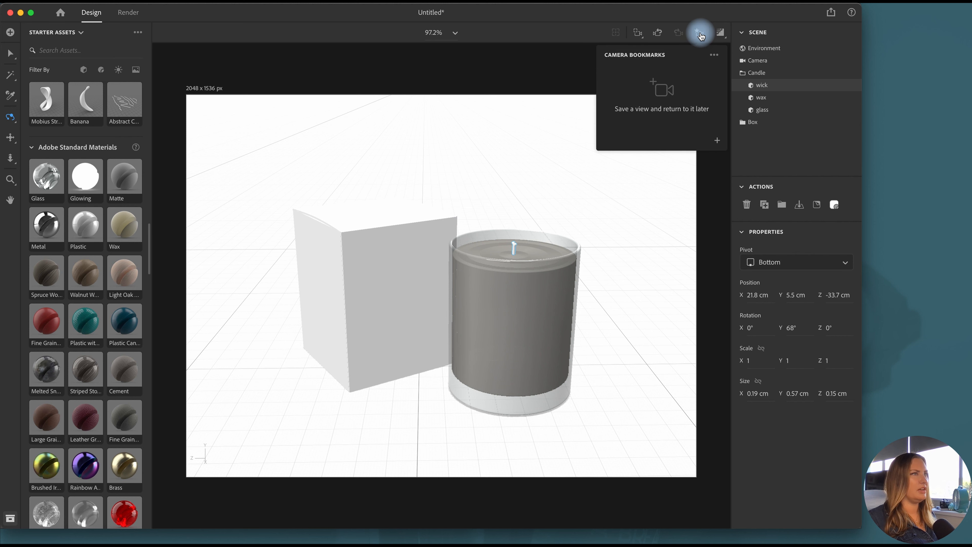
click(522, 158)
drag(506, 159, 504, 161)
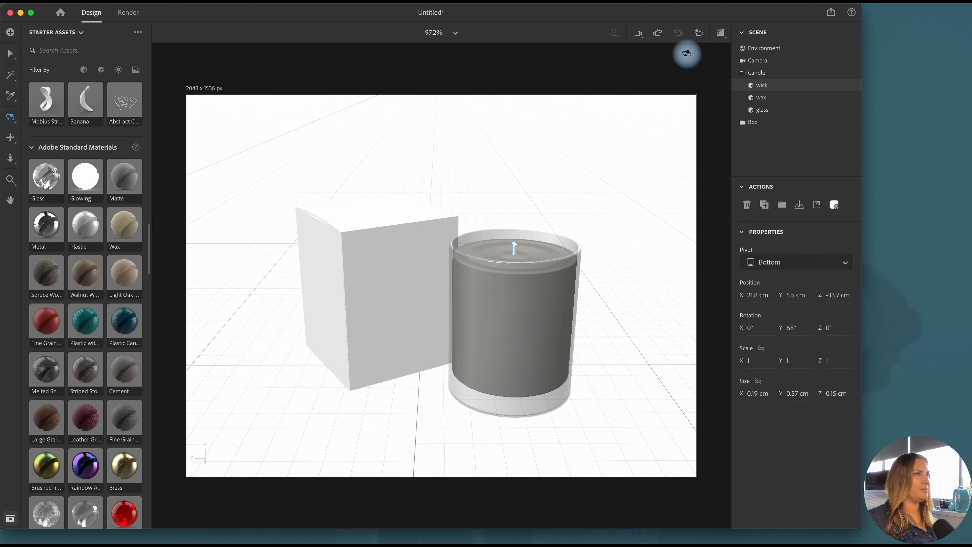
click(699, 32)
click(717, 141)
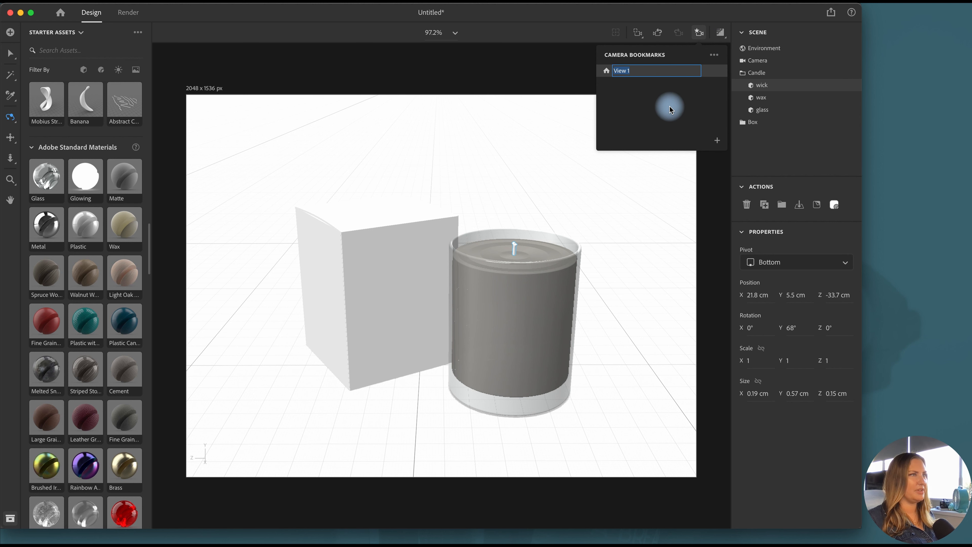
click(699, 32)
click(10, 53)
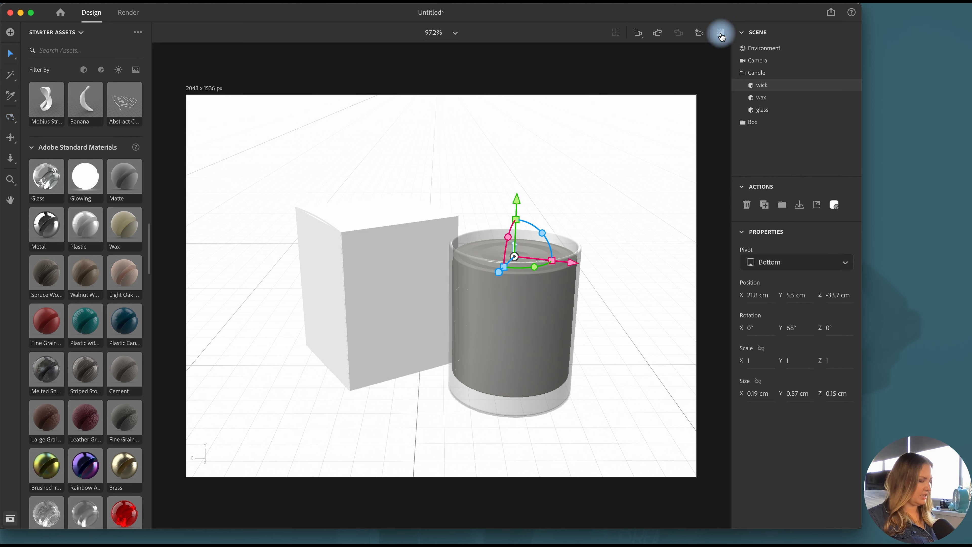
Set the Glass material's roughness to 35% and compare the candle in the render preview before and after
click(720, 34)
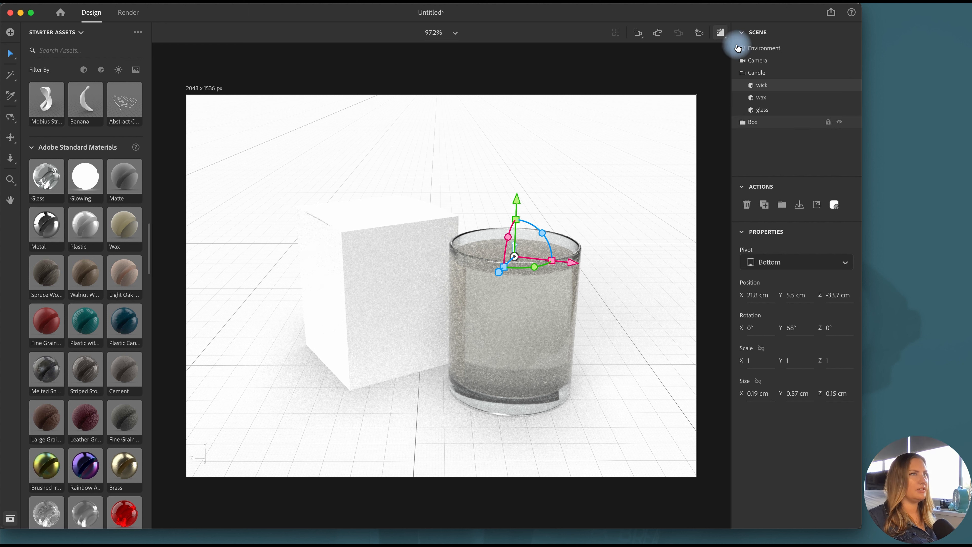
double_click(845, 110)
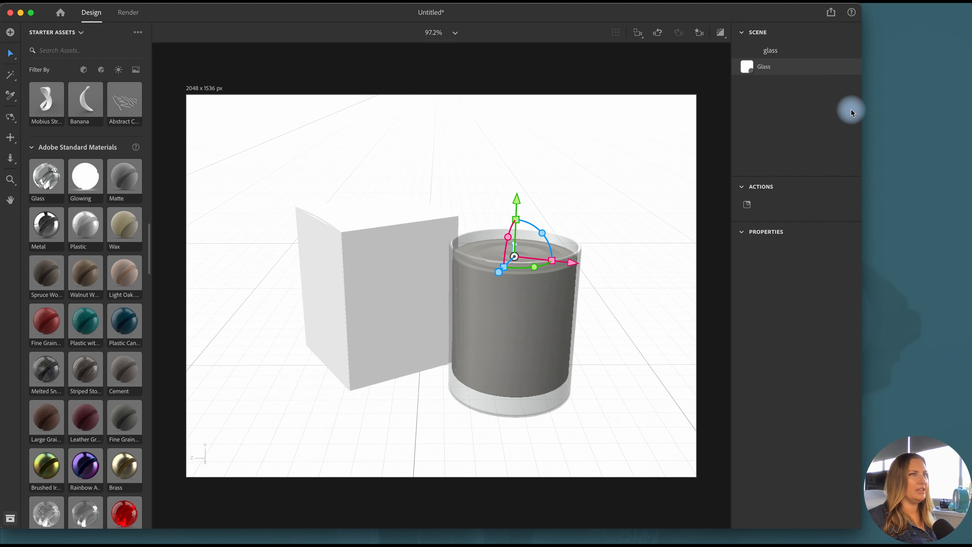
click(786, 368)
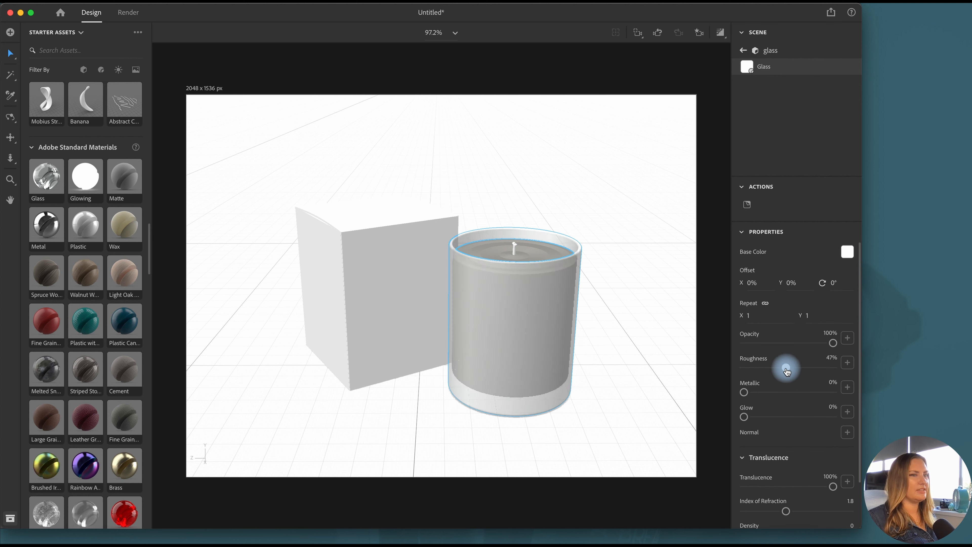
drag(784, 372, 773, 374)
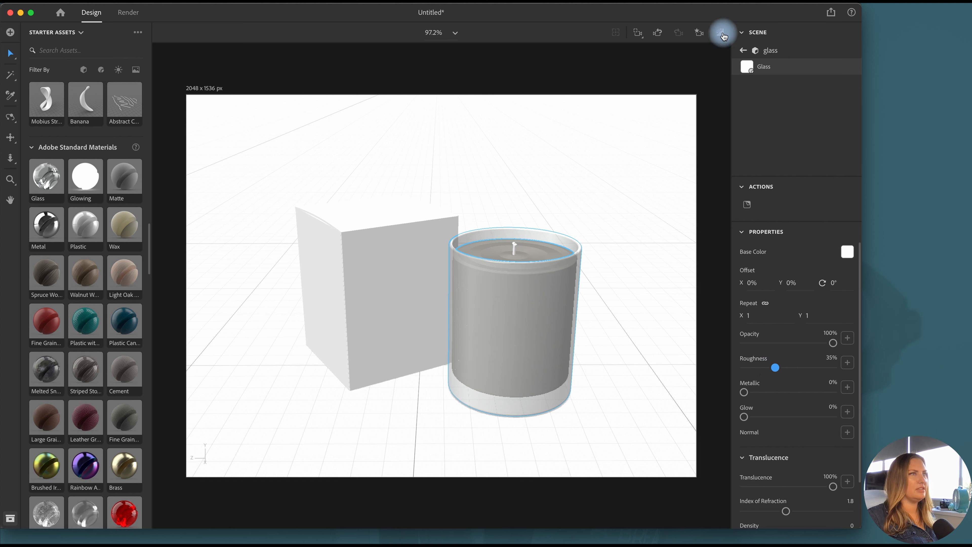
click(723, 36)
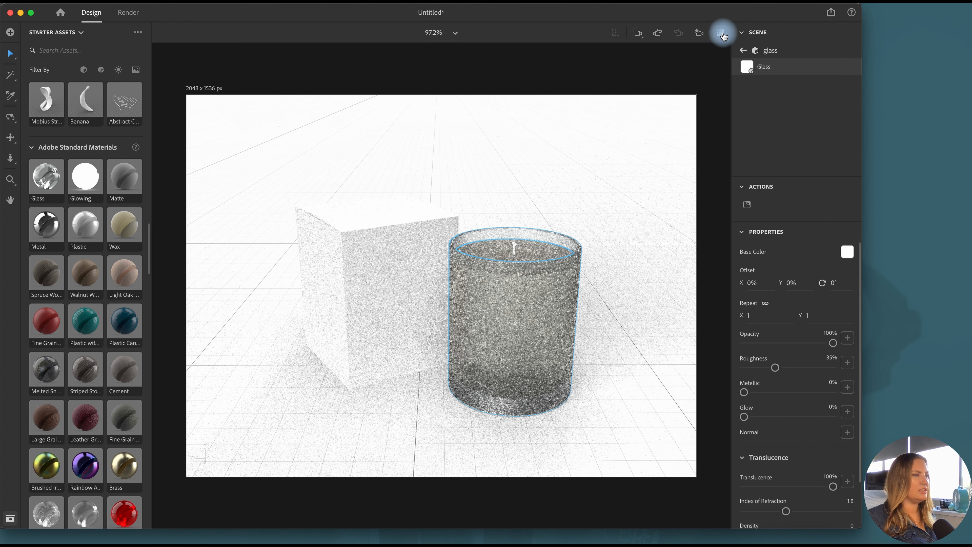
click(722, 33)
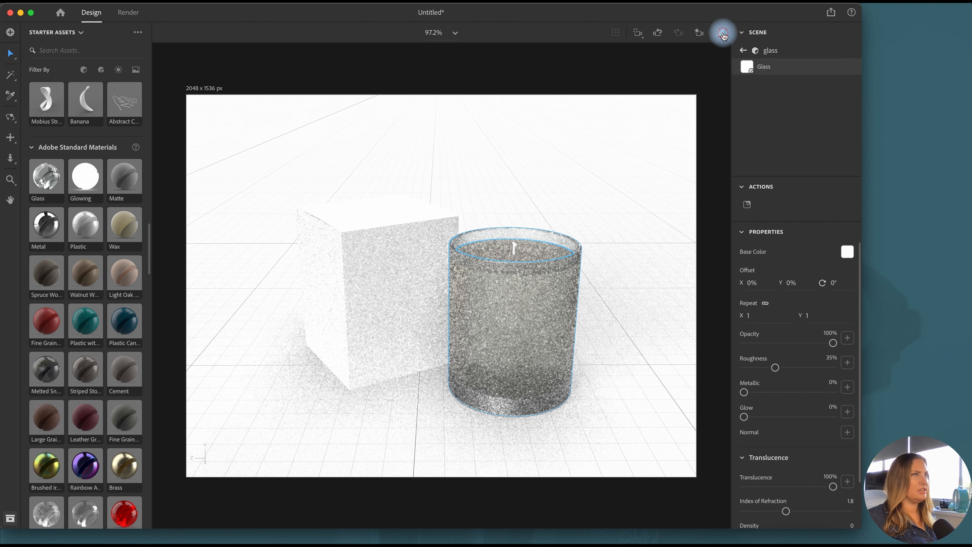
click(723, 35)
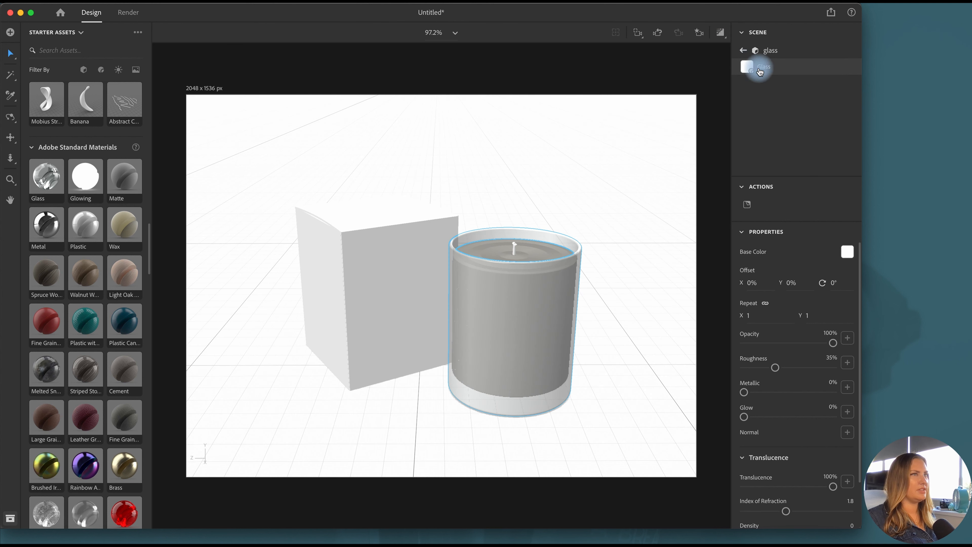
Set the Wax material's index of refraction to 0.81, density to 2.48 and translucence to 20%, checking the render preview
click(783, 128)
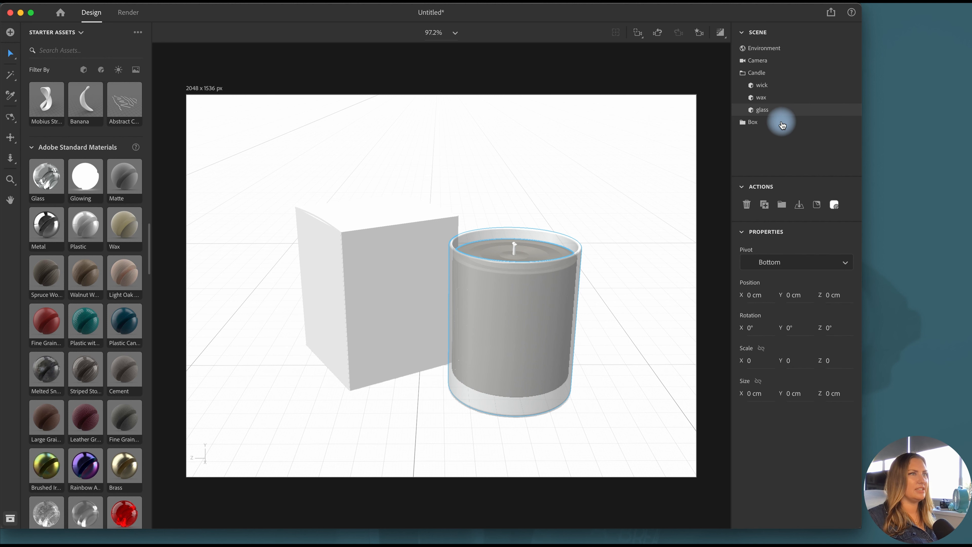
double_click(850, 97)
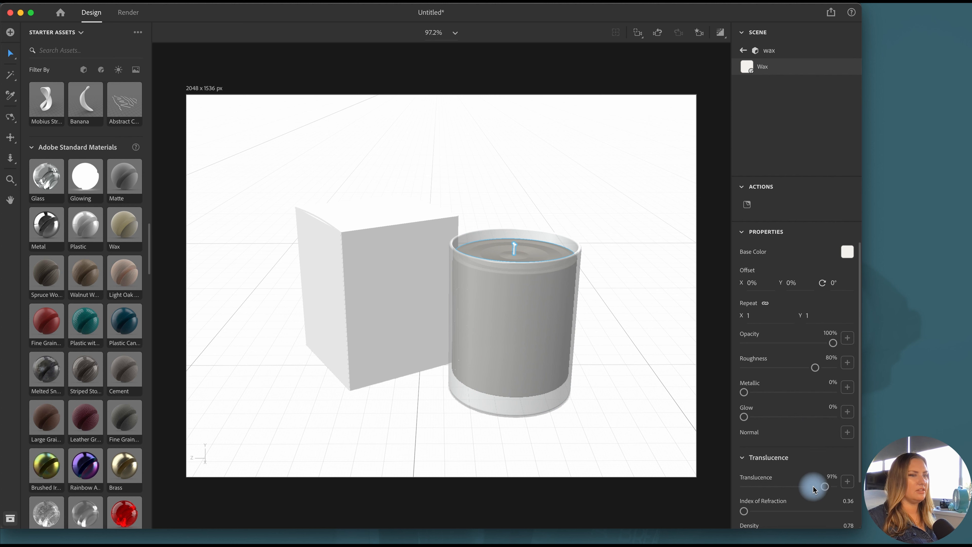
drag(825, 486, 834, 486)
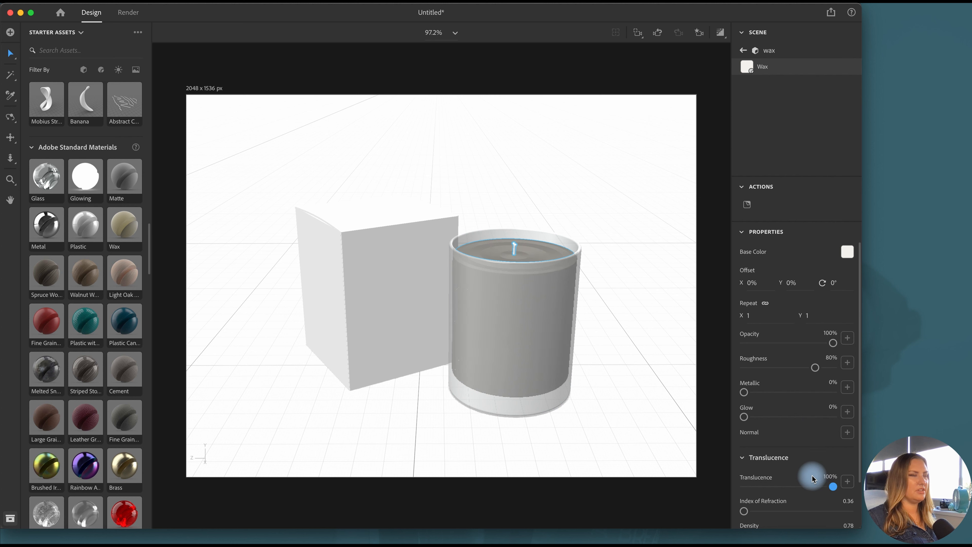
scroll(808, 472, down, 2)
drag(746, 476, 769, 501)
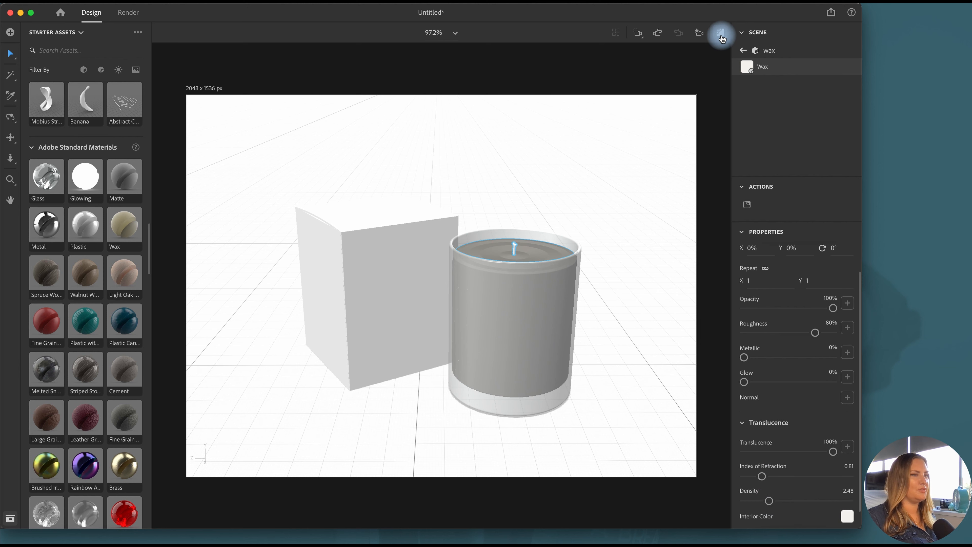
click(721, 35)
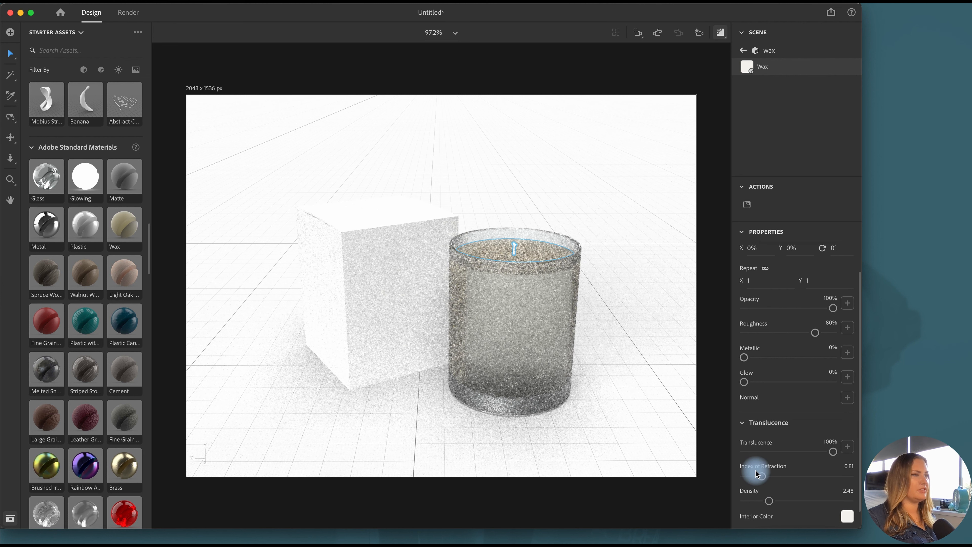
drag(762, 457, 762, 458)
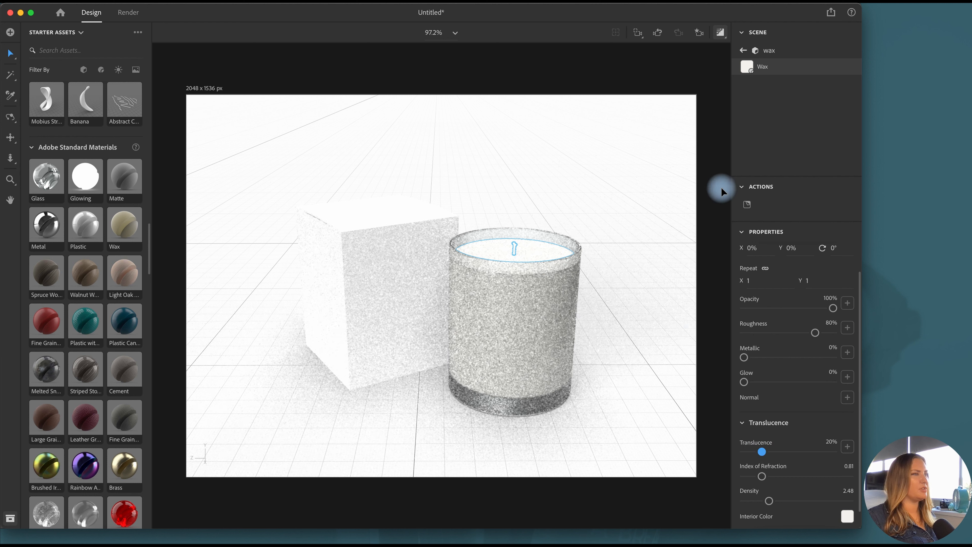
click(720, 37)
Apply the 3d Printed Mesh substance material to the wick and check the candle in the render preview
scroll(91, 335, down, 10)
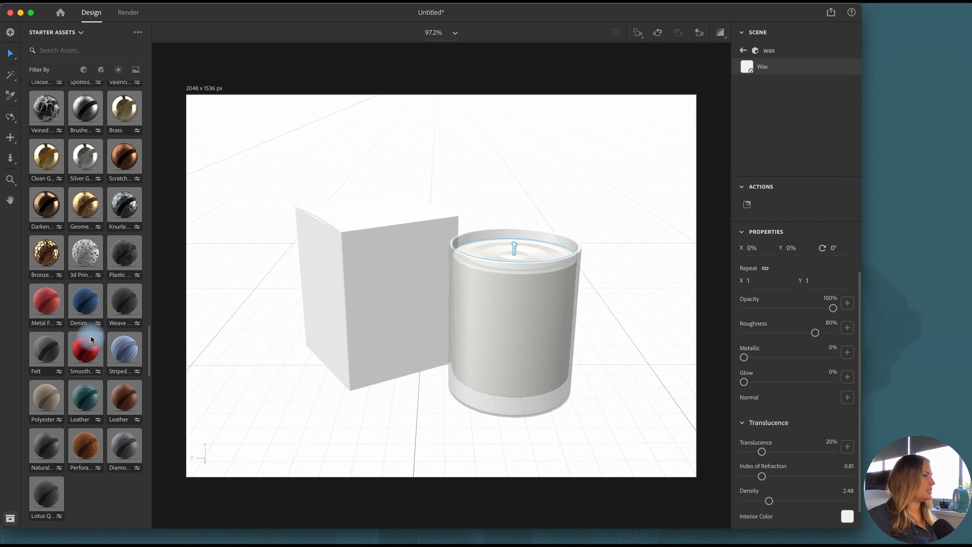
scroll(88, 421, up, 3)
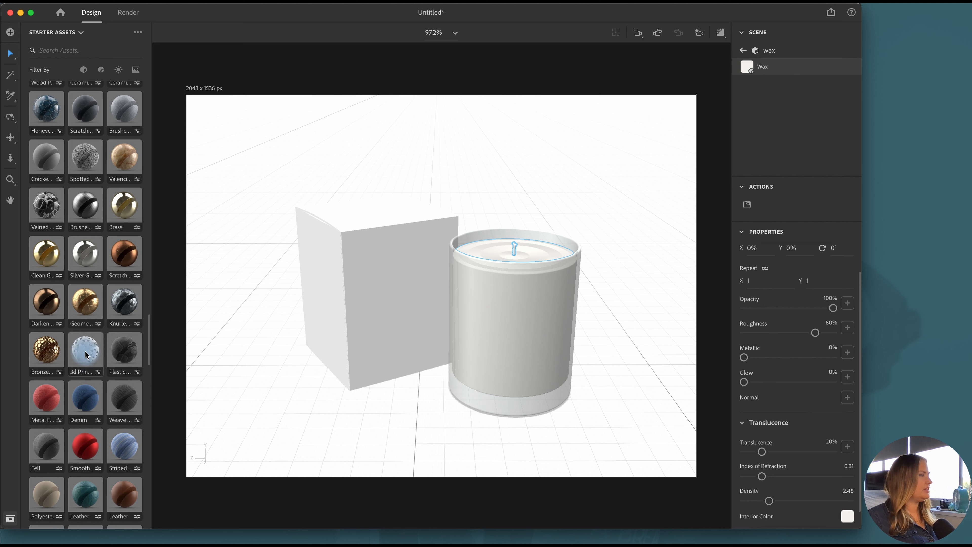
drag(85, 354, 514, 245)
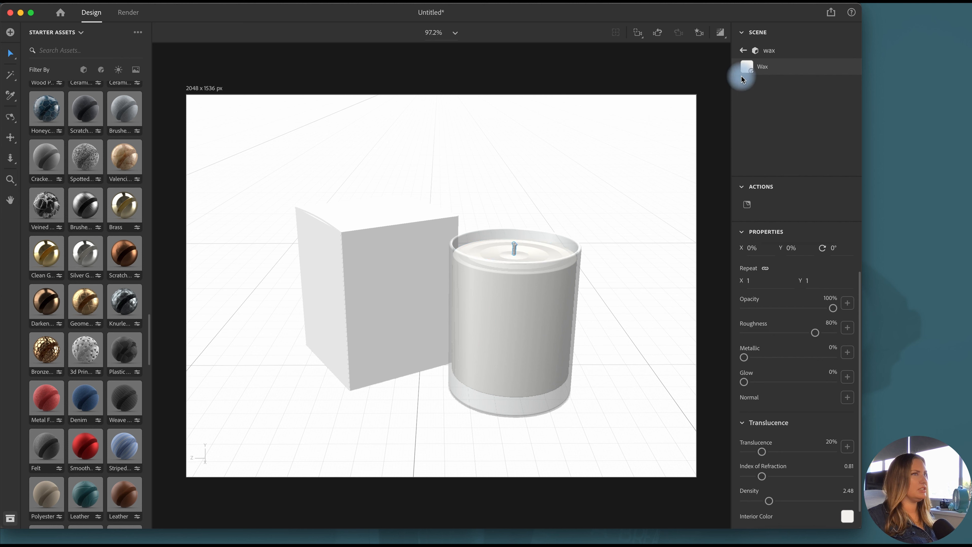
click(743, 51)
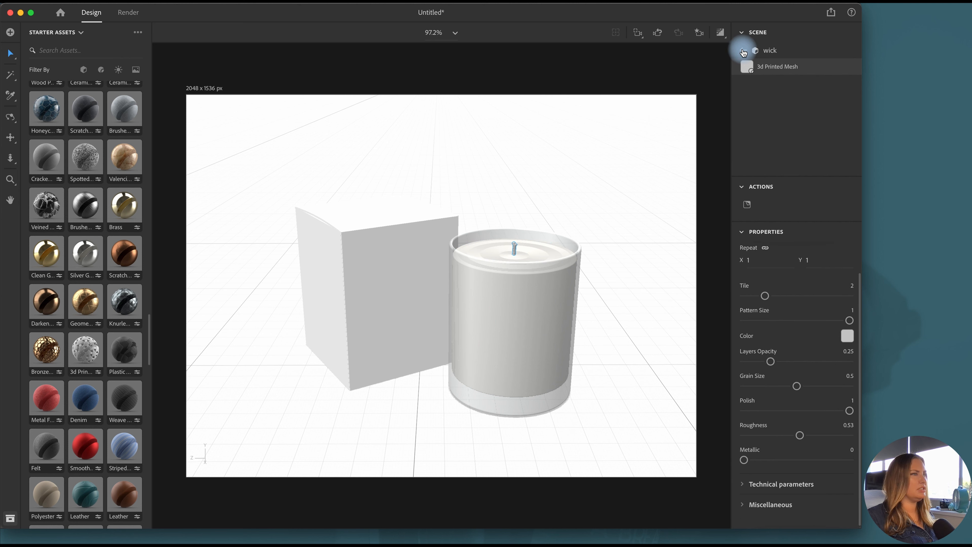
click(744, 51)
click(555, 252)
click(706, 79)
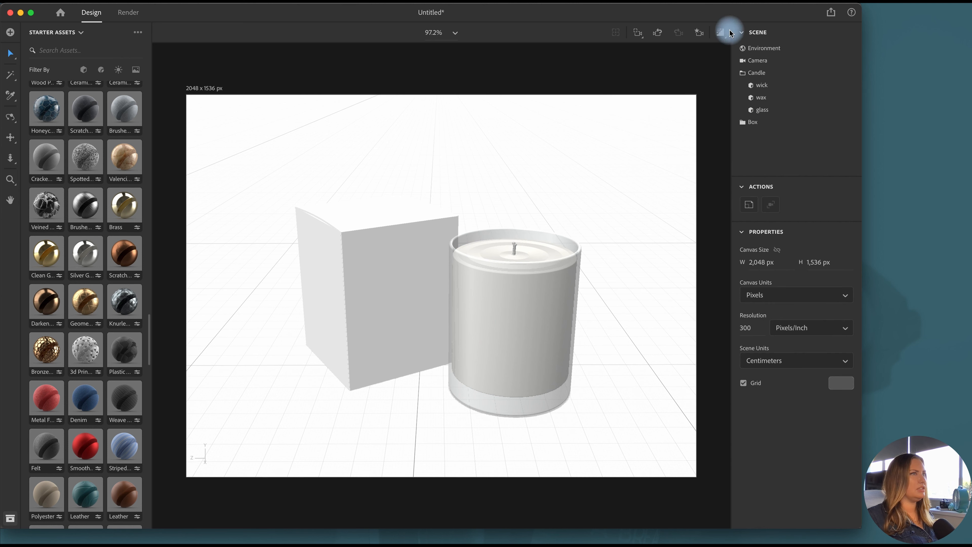
click(721, 33)
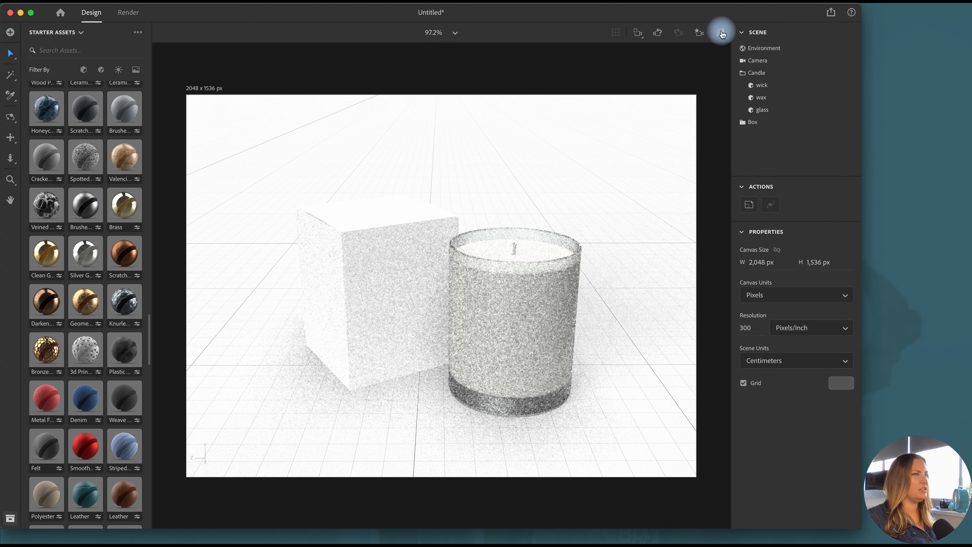
click(721, 32)
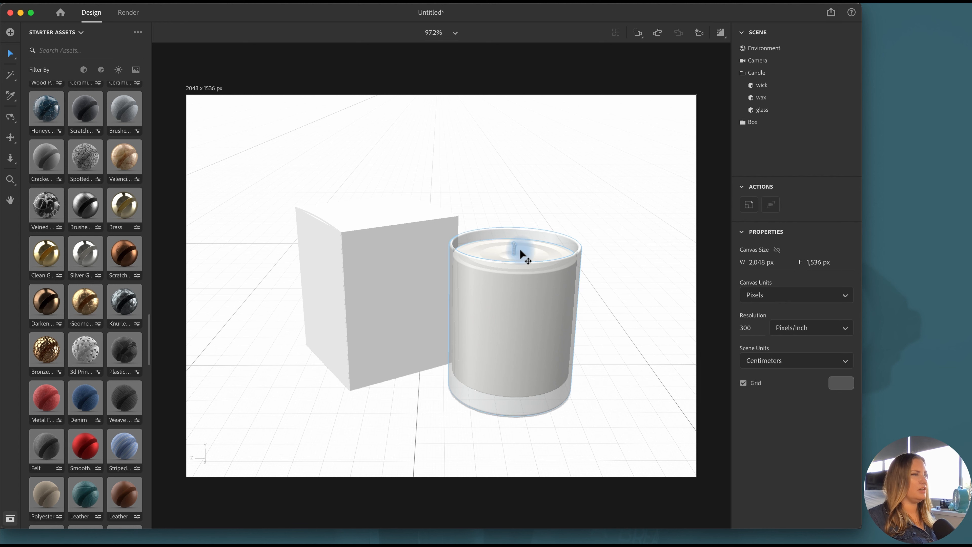
Recolour the wick's 3d Printed Mesh material with the saved off-white swatch and set its pattern size to 0.73 and tile to 5
scroll(519, 249, up, 3)
scroll(519, 248, up, 2)
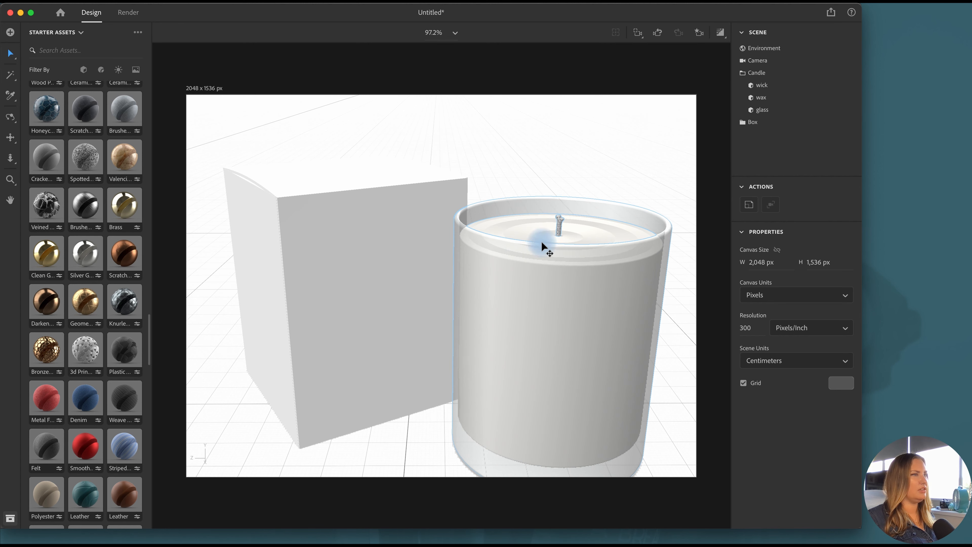
scroll(632, 180, up, 4)
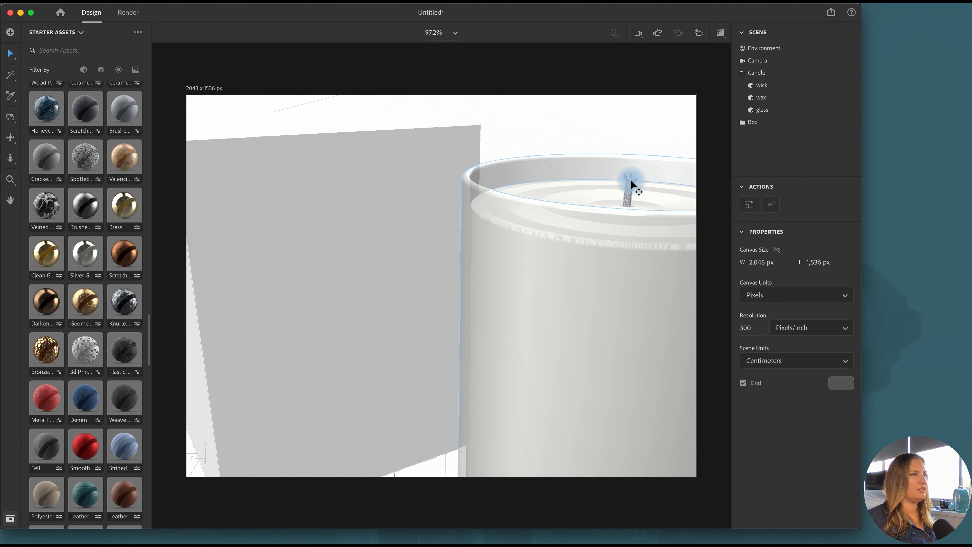
double_click(632, 183)
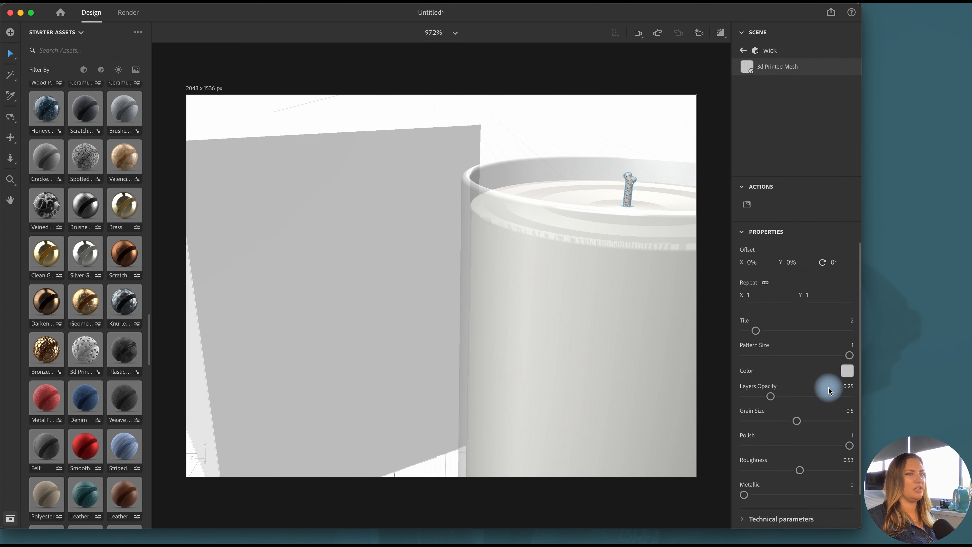
click(847, 371)
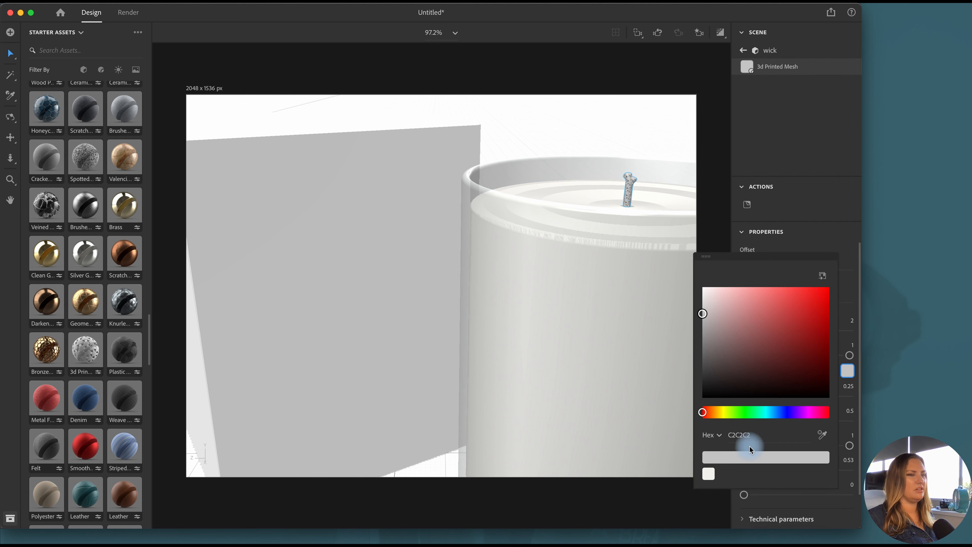
click(834, 369)
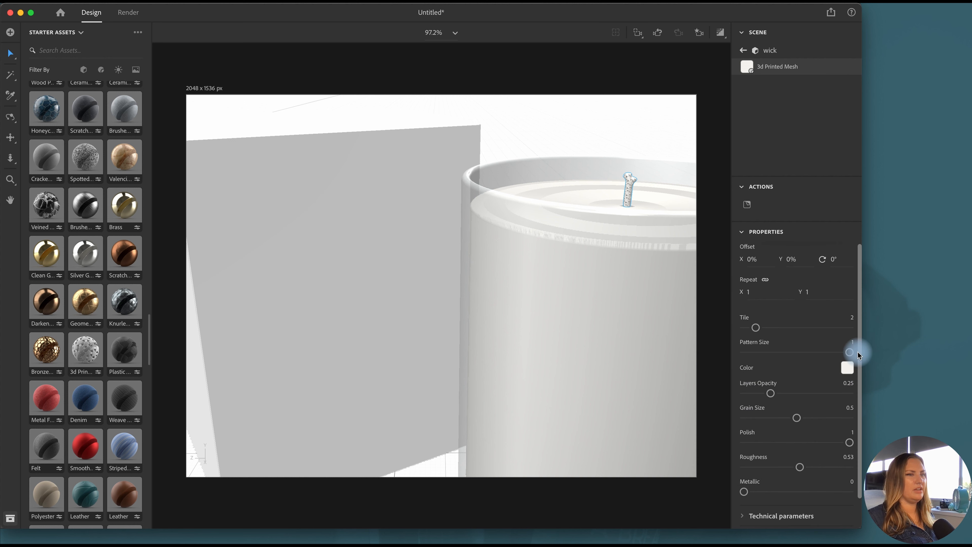
drag(850, 351, 787, 334)
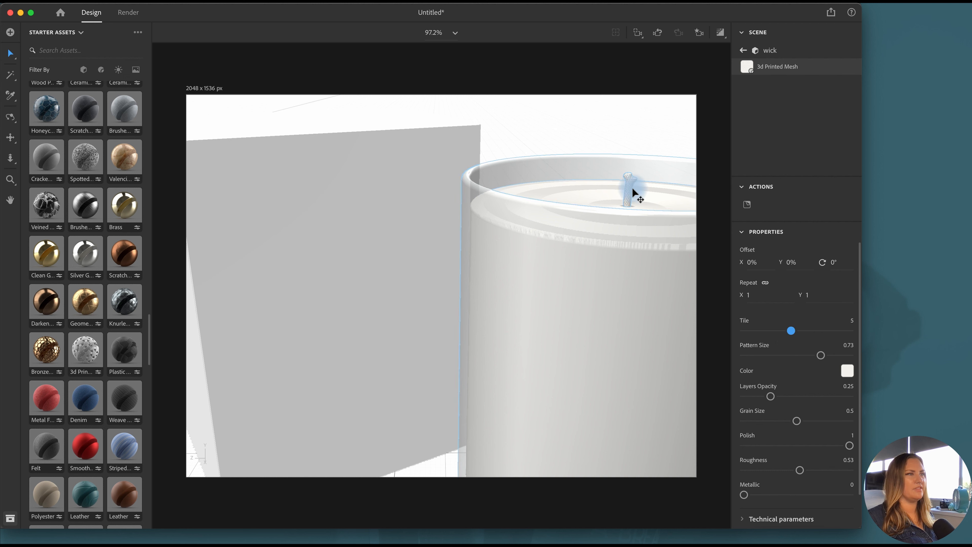
click(622, 112)
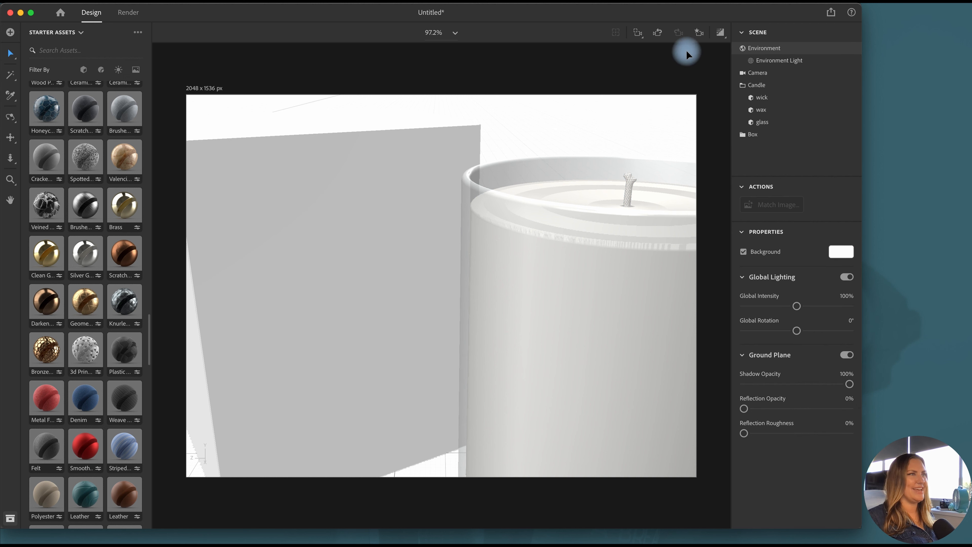
Return the camera to the saved Front bookmark view
click(705, 38)
click(646, 71)
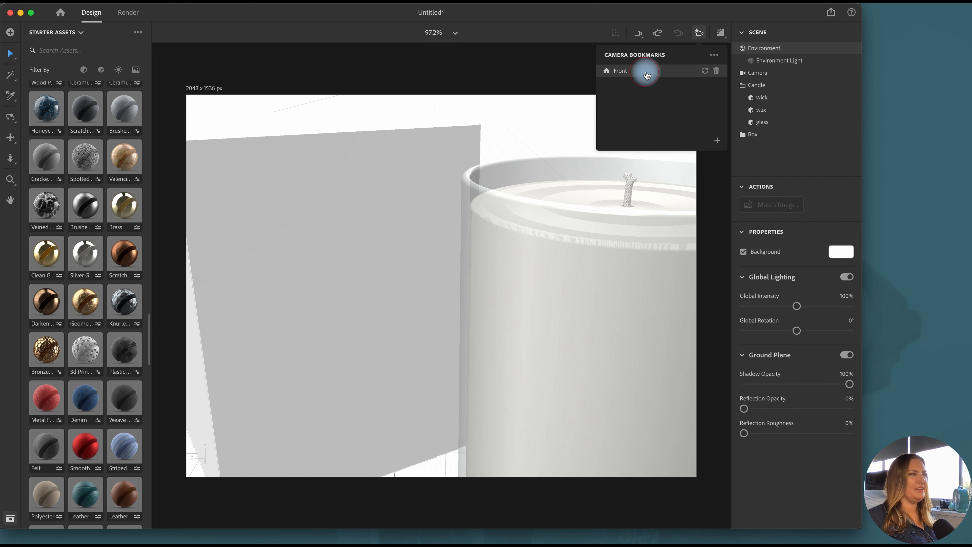
click(699, 36)
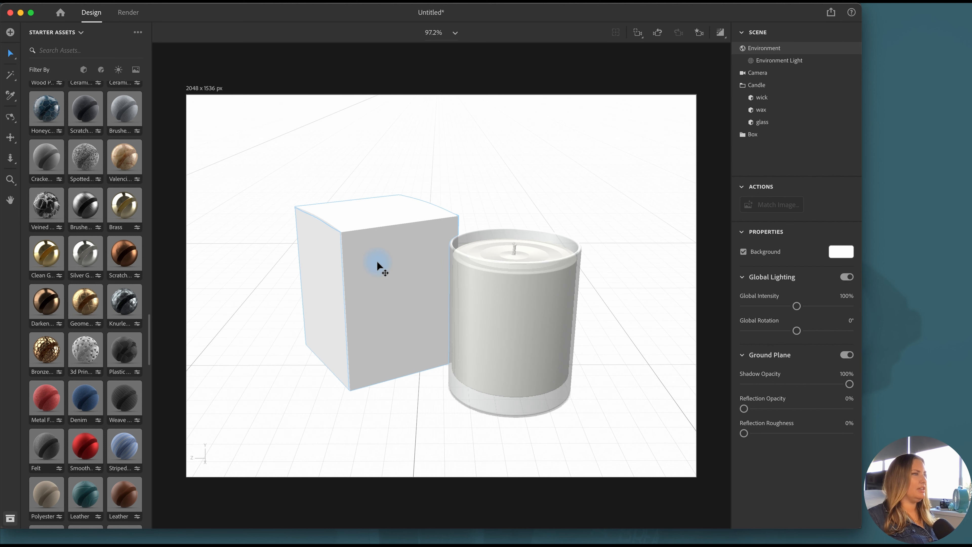
scroll(101, 295, up, 5)
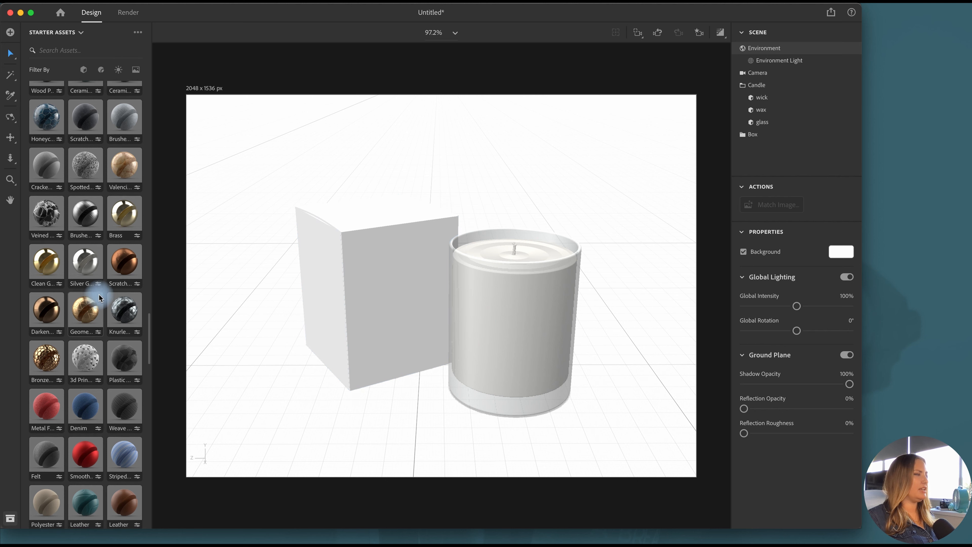
scroll(98, 298, up, 10)
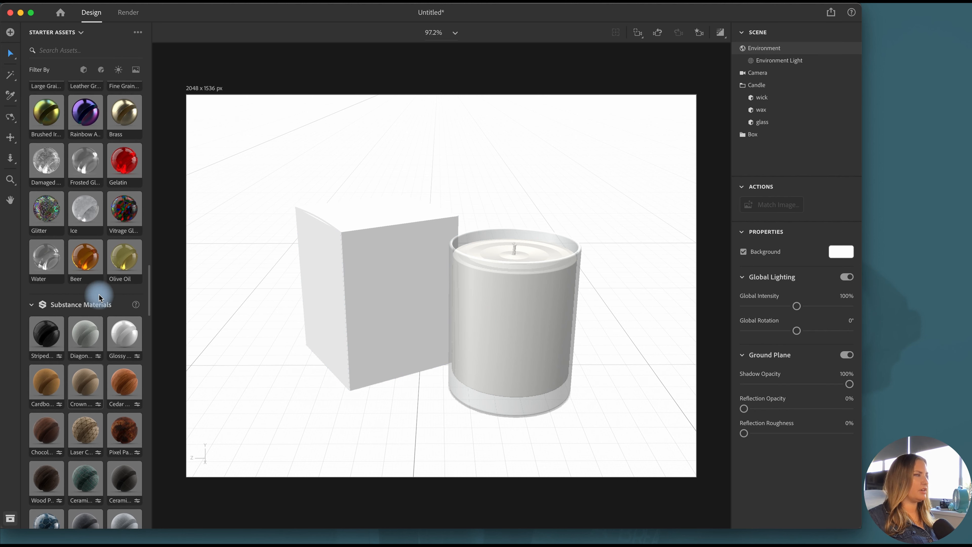
scroll(88, 245, up, 10)
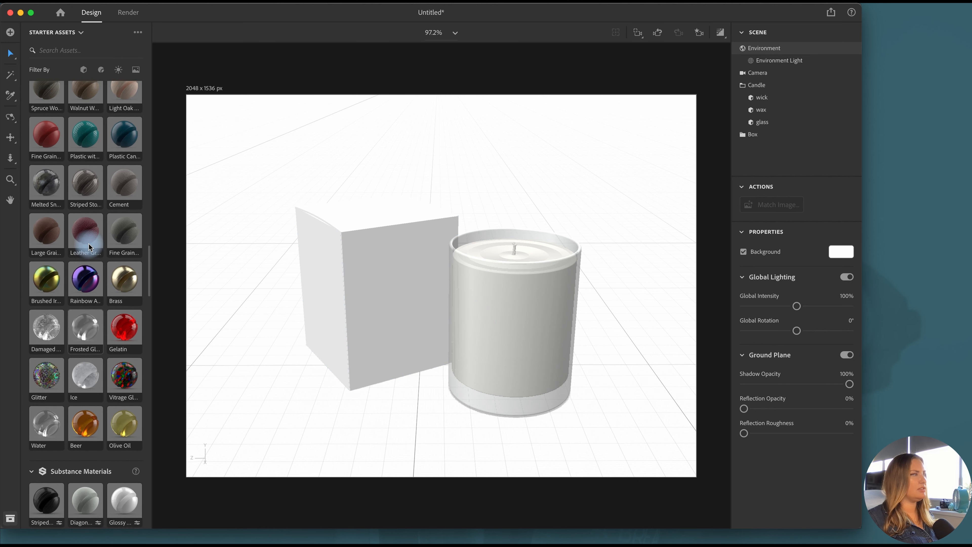
scroll(90, 248, up, 10)
scroll(90, 248, down, 12)
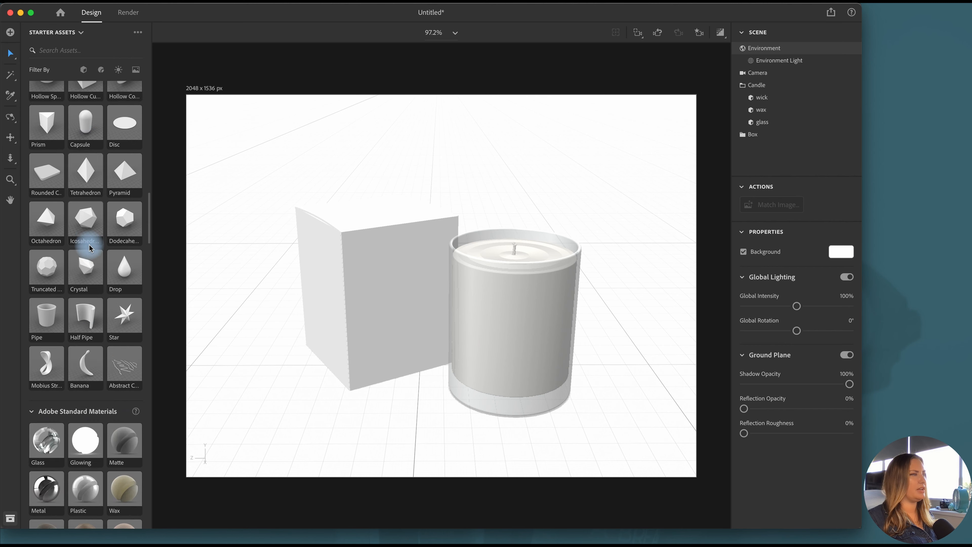
Set the base color of both the box and box-lid materials to the saved off-white swatch F3F1EC
click(388, 294)
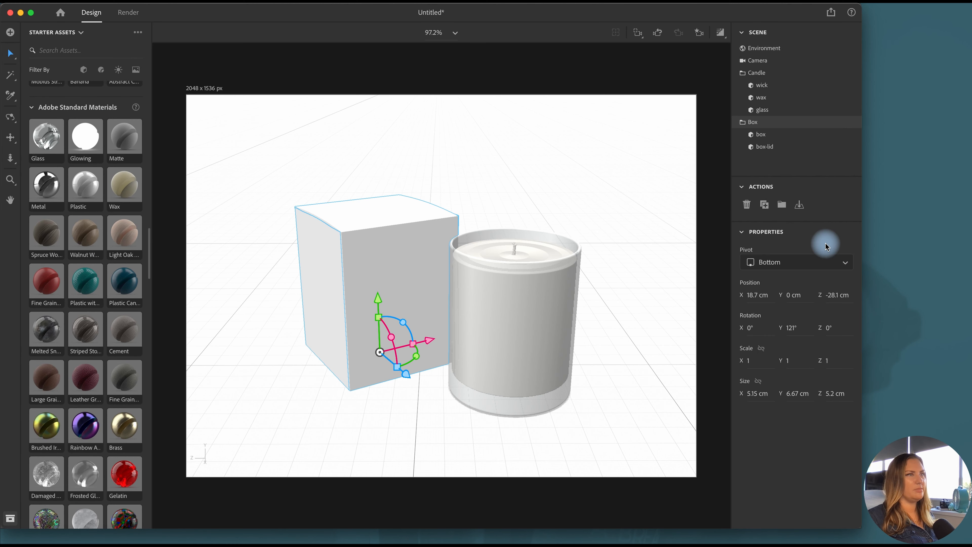
click(851, 136)
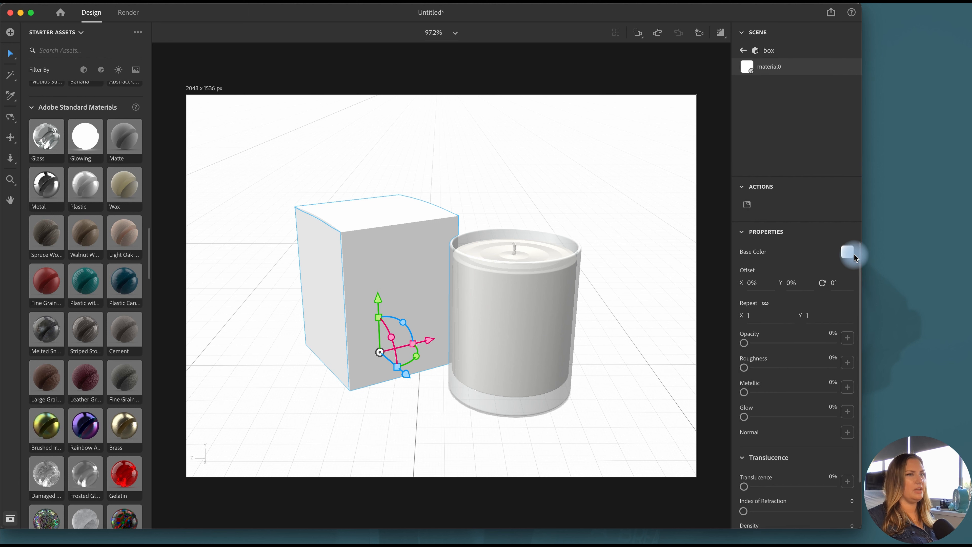
click(847, 251)
click(709, 366)
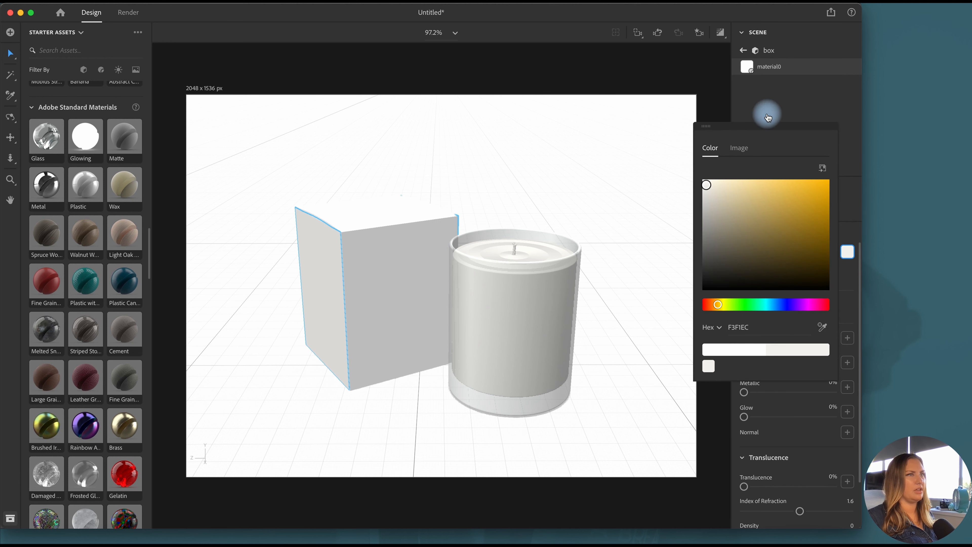
click(743, 50)
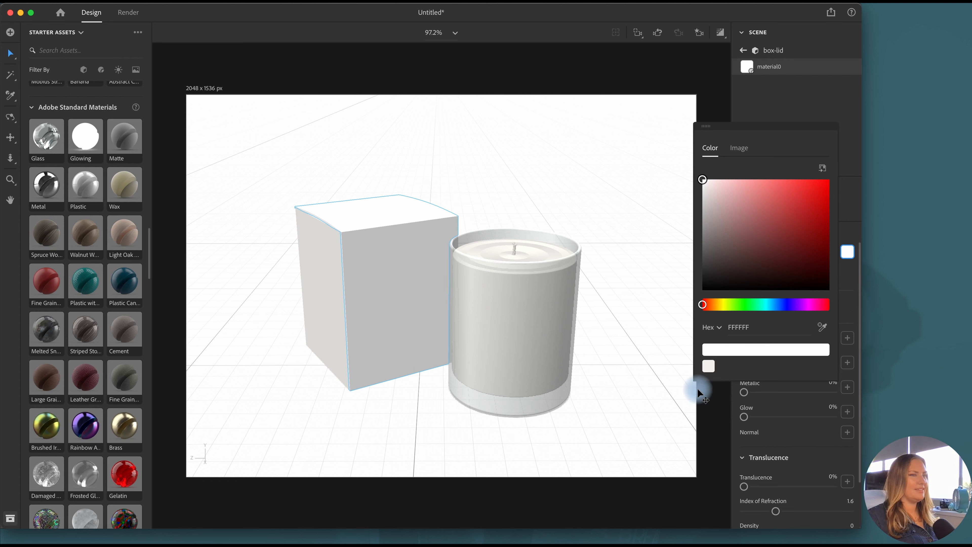
click(709, 367)
click(847, 252)
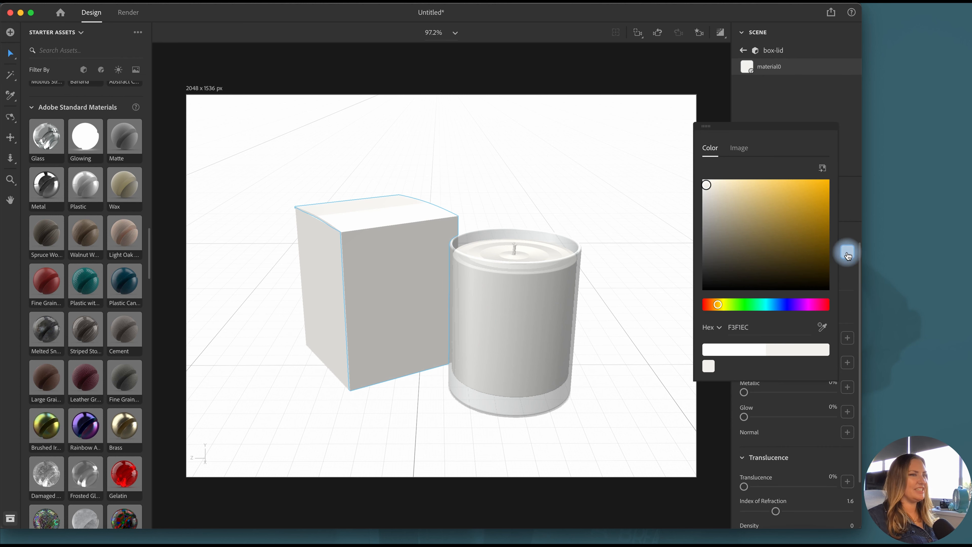
click(743, 50)
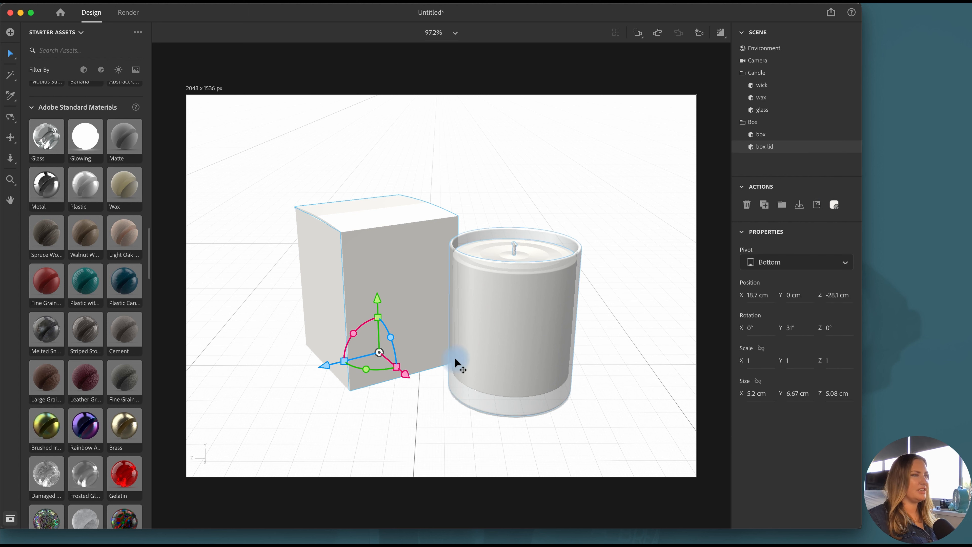
click(589, 350)
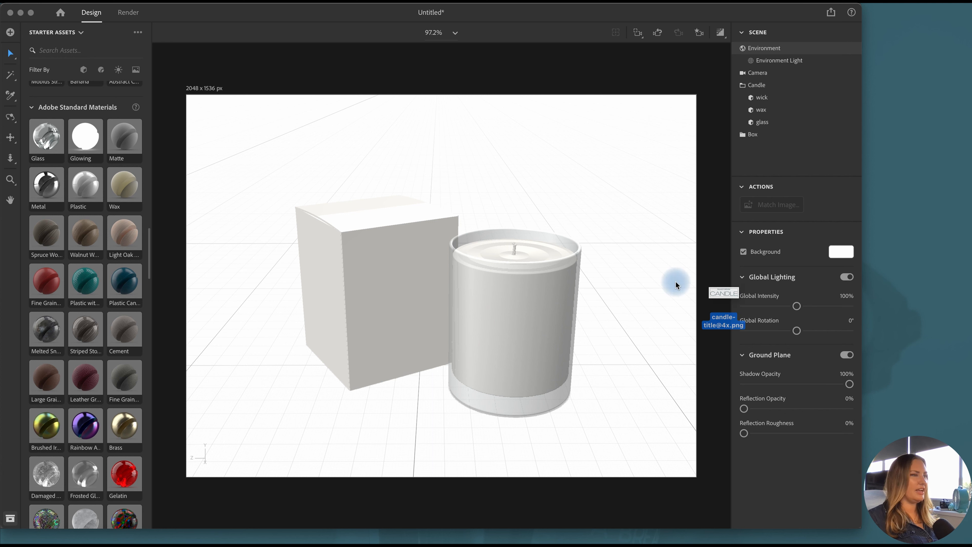
click(519, 339)
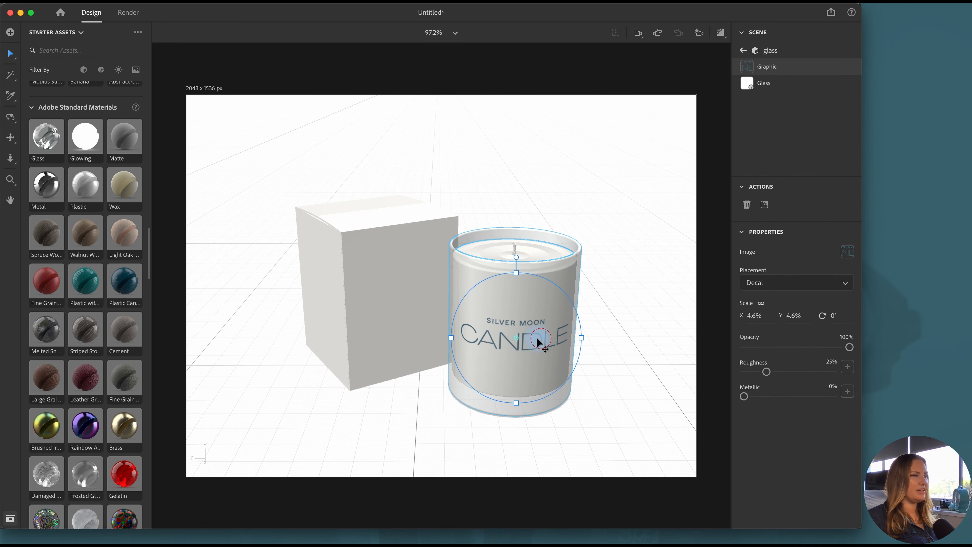
mouse_move(537, 338)
mouse_down()
mouse_move(565, 338)
mouse_move(530, 344)
mouse_move(530, 321)
mouse_move(529, 336)
mouse_up()
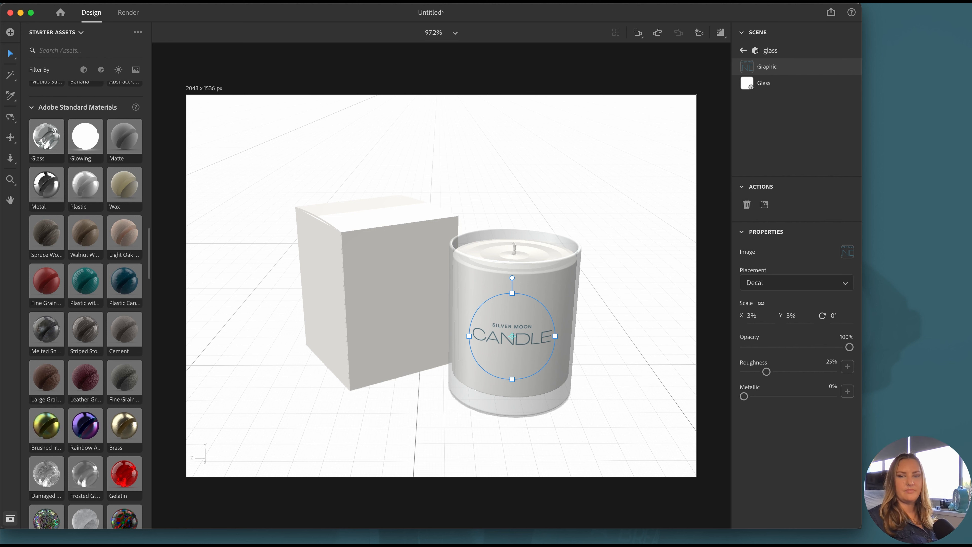
drag(857, 379, 526, 380)
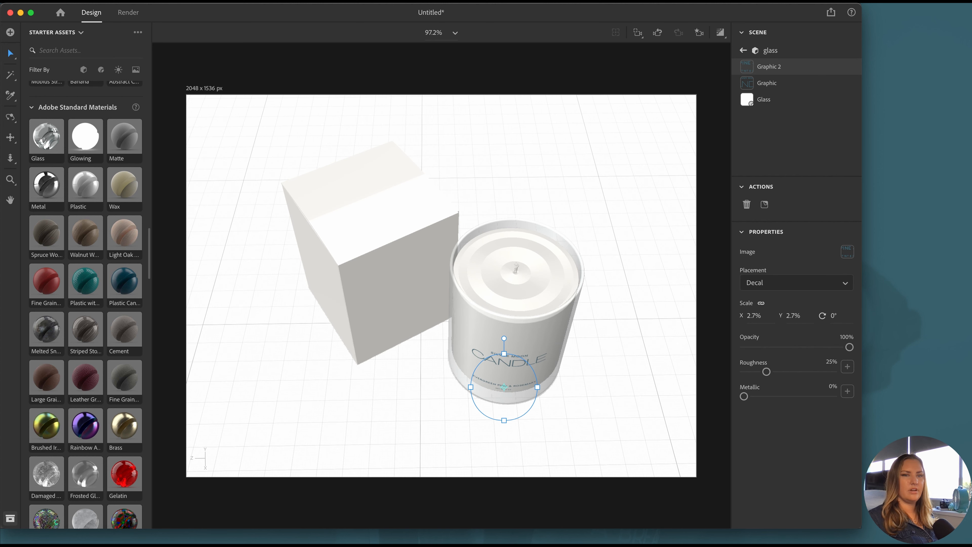
key(super+Tab)
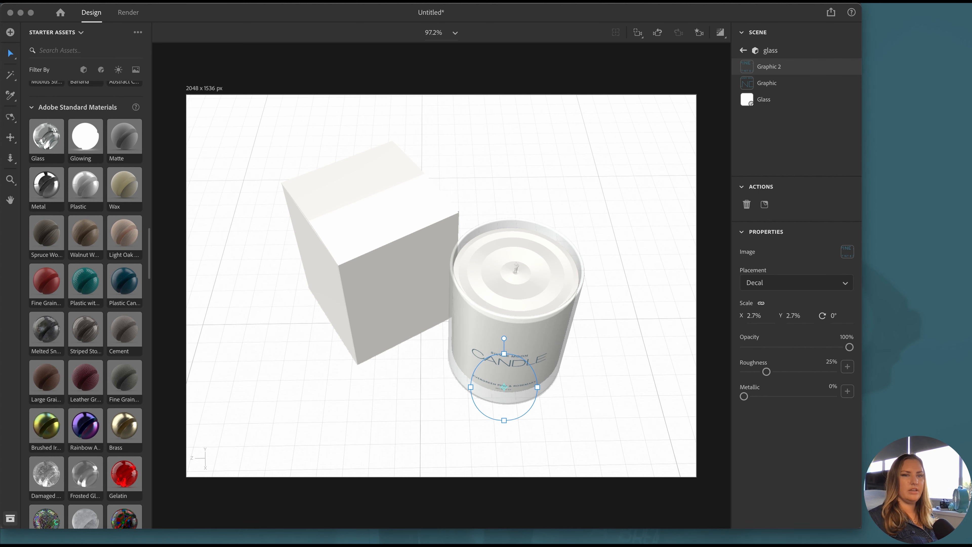
Place the DS logo graphic on top of the box lid, rotated -30° and scaled to 1.8%
drag(523, 175, 375, 206)
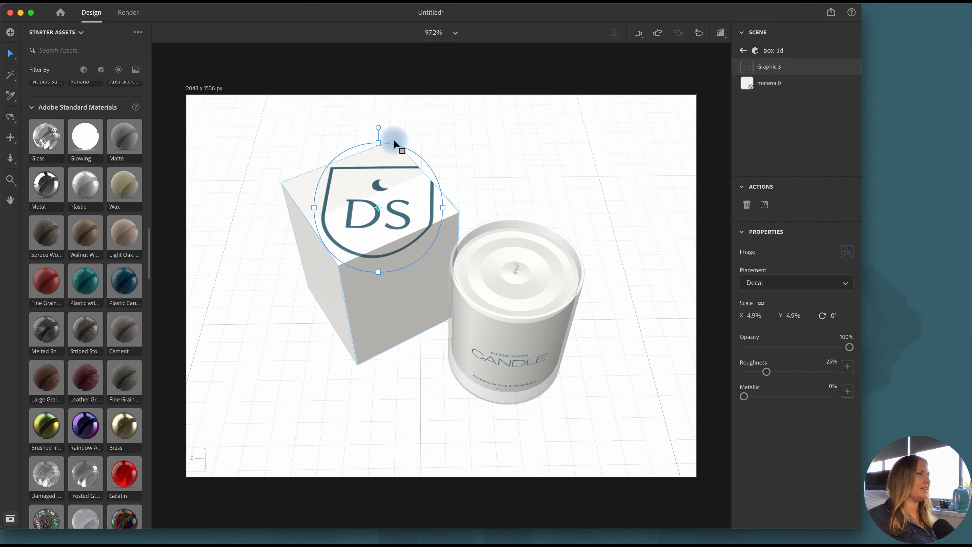
drag(378, 127, 322, 137)
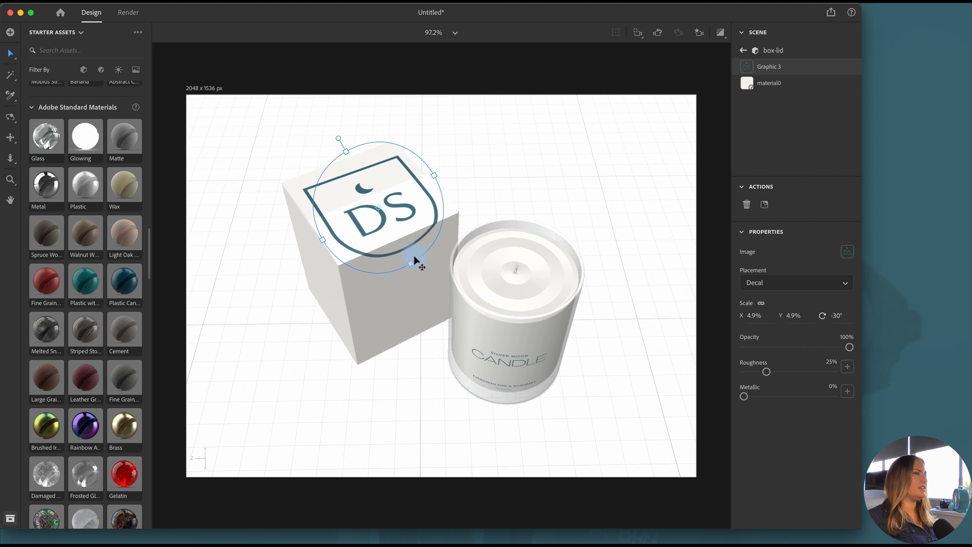
drag(396, 240, 377, 215)
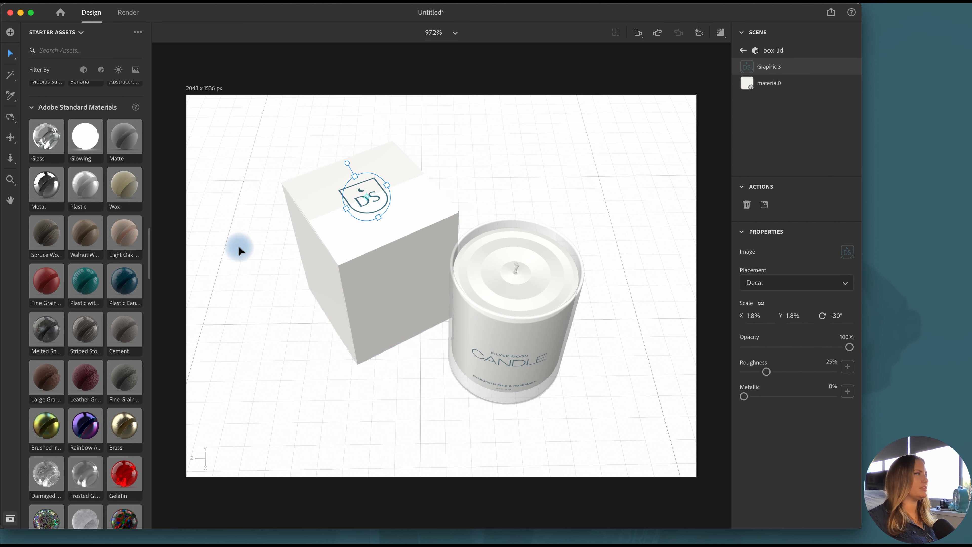
Place the Evergreen Pine & Rosemary graphic as a 3.8% decal low on the front face of the box
click(11, 118)
drag(413, 405, 406, 327)
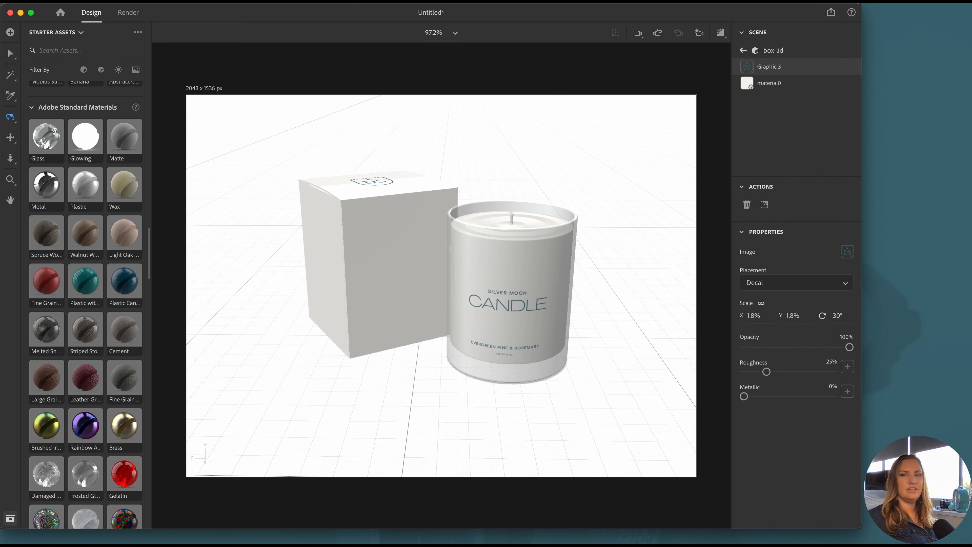
drag(971, 412, 391, 299)
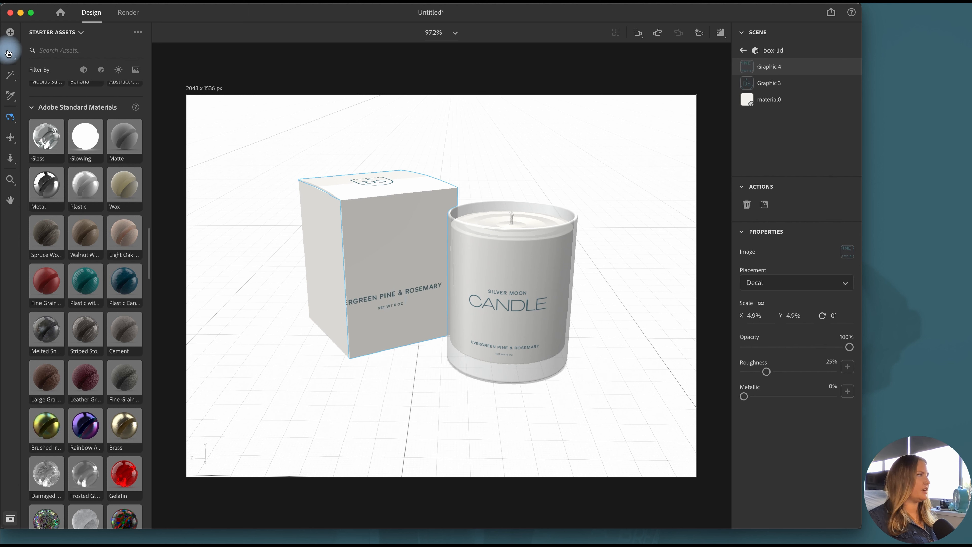
click(10, 53)
drag(330, 299, 386, 325)
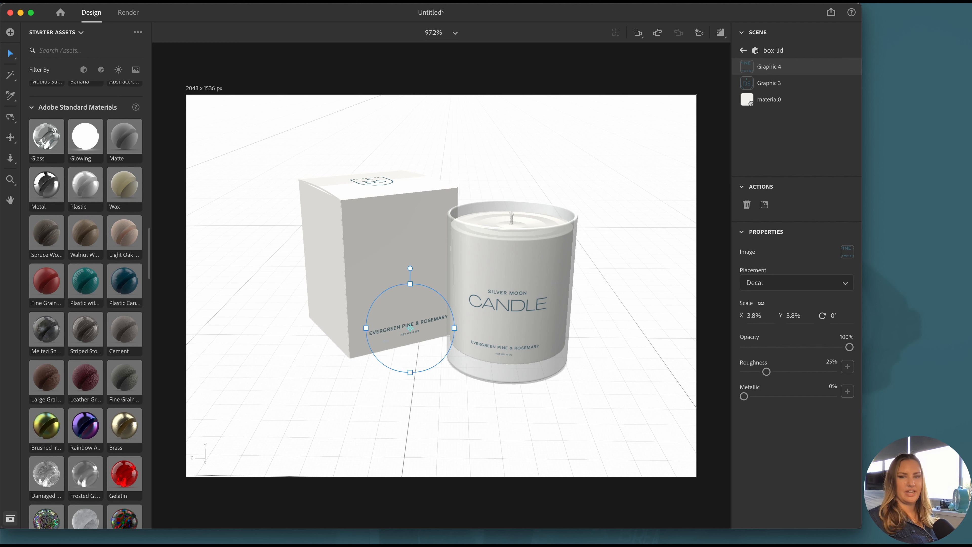
Place the Silver Moon Candle title graphic above the scent text on the box front, scaled to 3.9%
drag(971, 299, 388, 263)
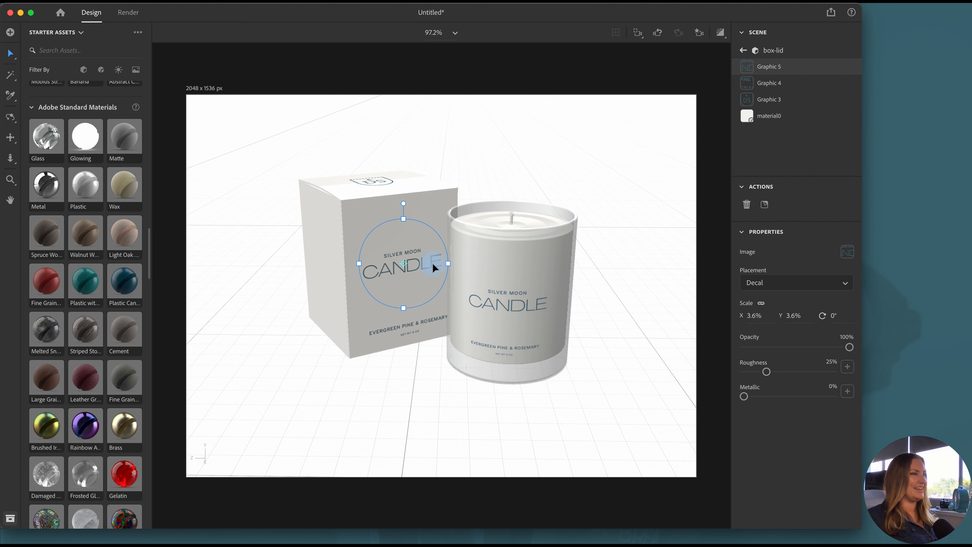
drag(359, 264, 387, 269)
click(641, 274)
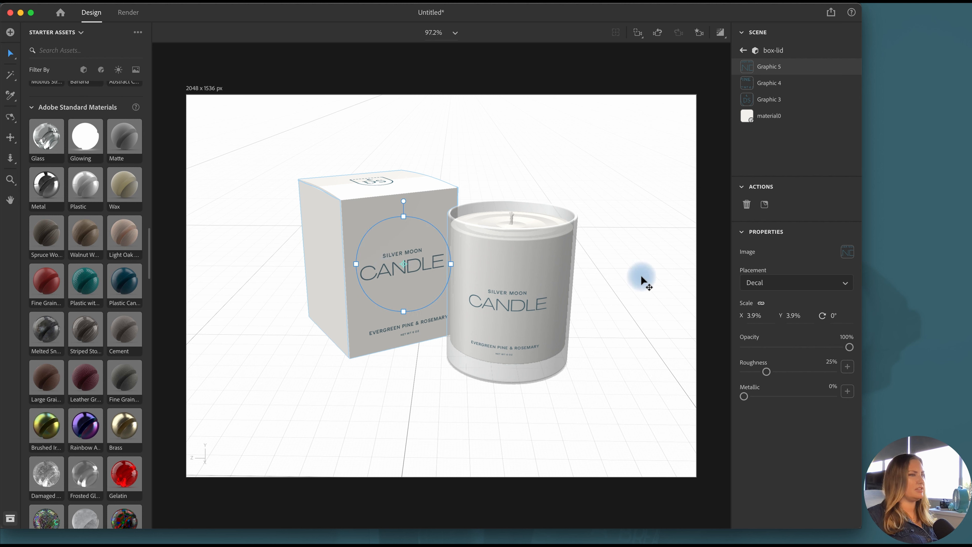
Lower the environment's global lighting intensity to 52% and check it in the render preview
click(528, 301)
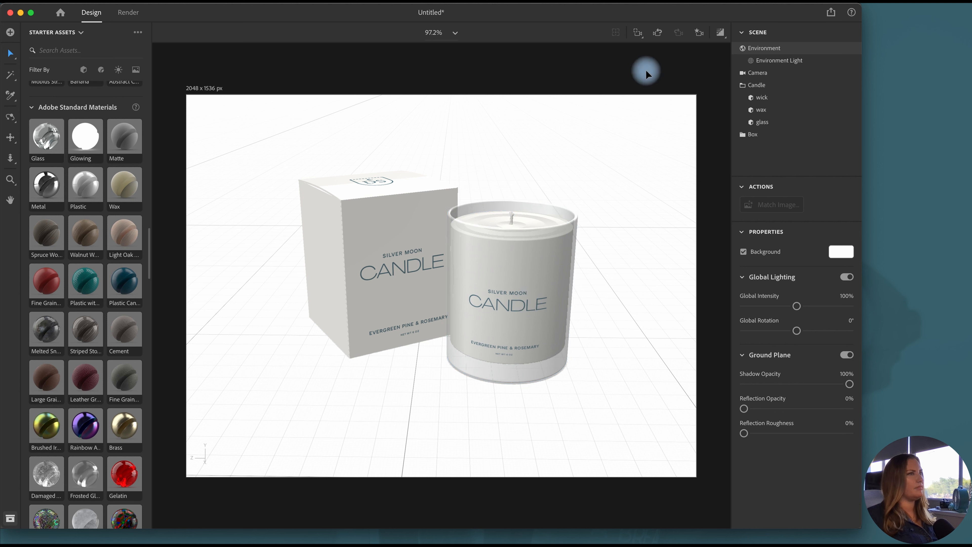
drag(797, 306, 772, 306)
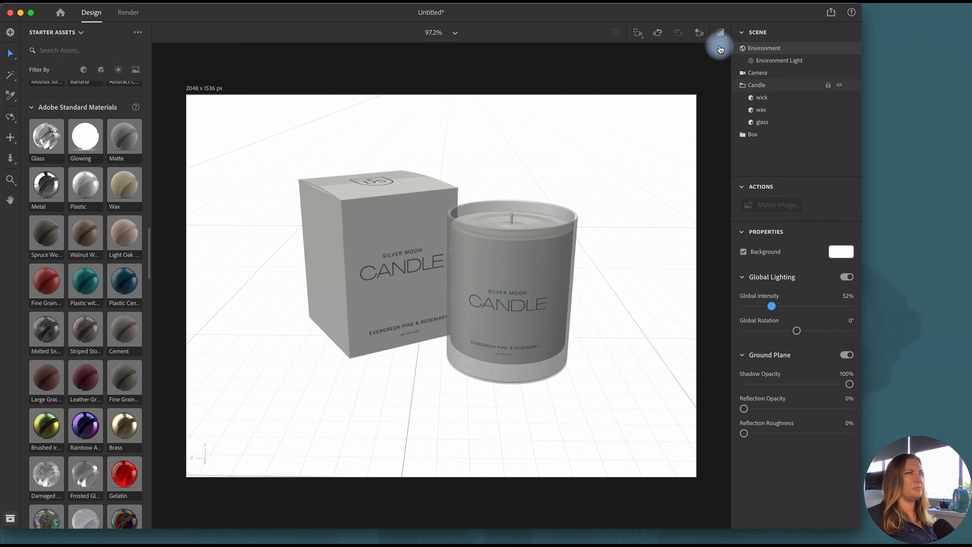
click(720, 33)
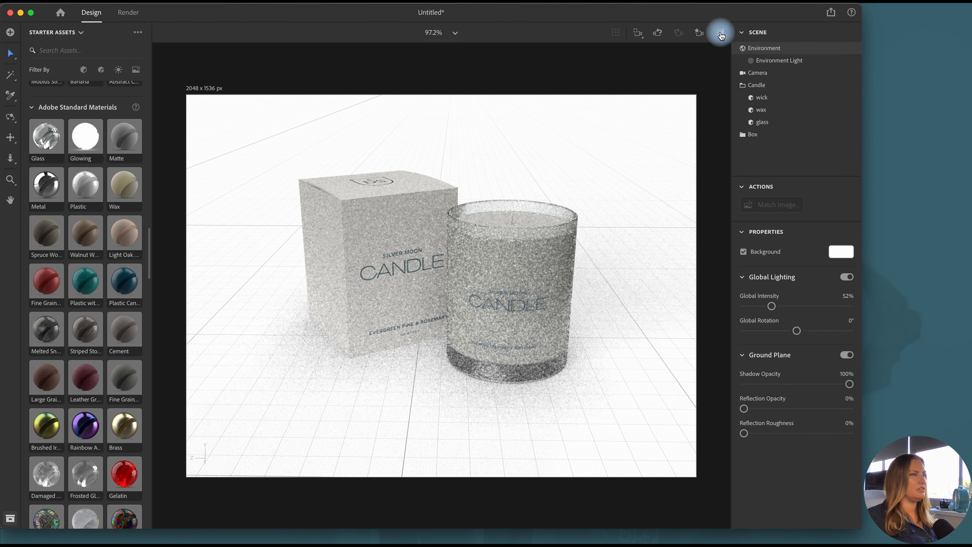
click(720, 33)
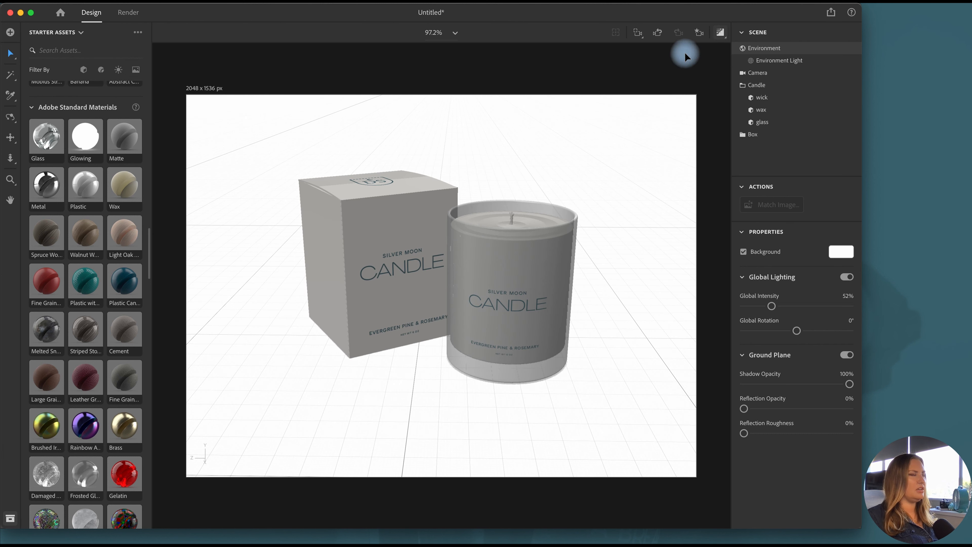
Add the 3-Point Light preset from the directional lights to the scene
scroll(109, 306, down, 10)
scroll(109, 309, down, 3)
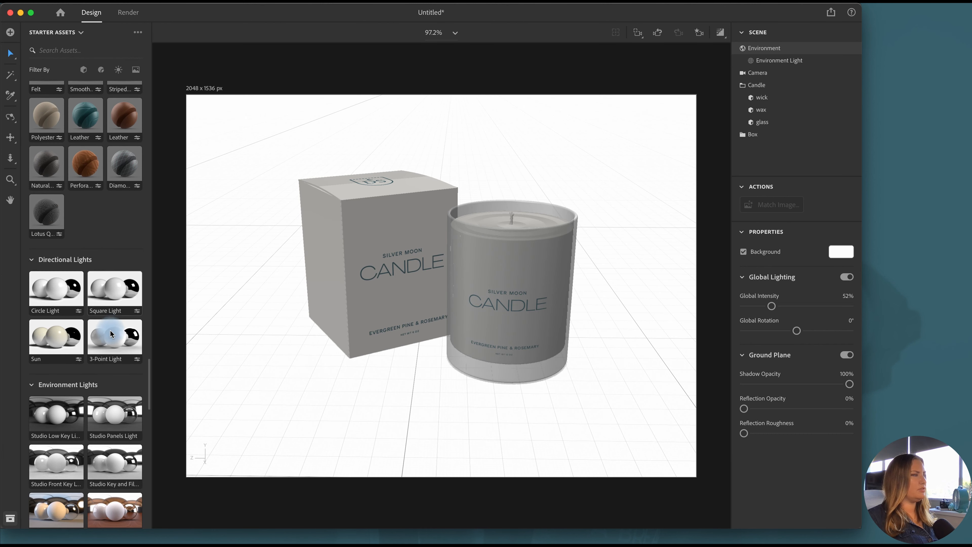
drag(111, 335, 409, 386)
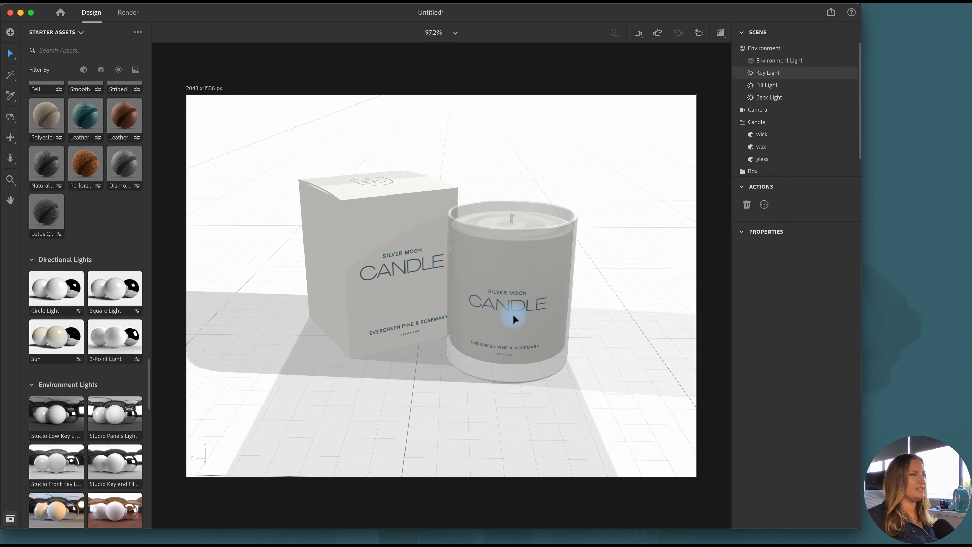
Set the Back Light's rotation to -87° and its height to 19°
click(785, 98)
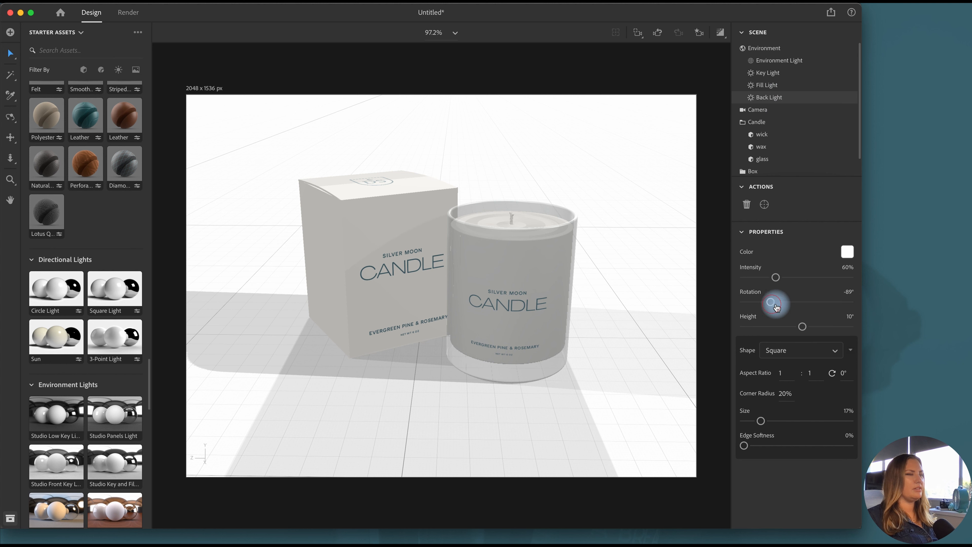
drag(775, 304, 771, 303)
drag(807, 330, 809, 330)
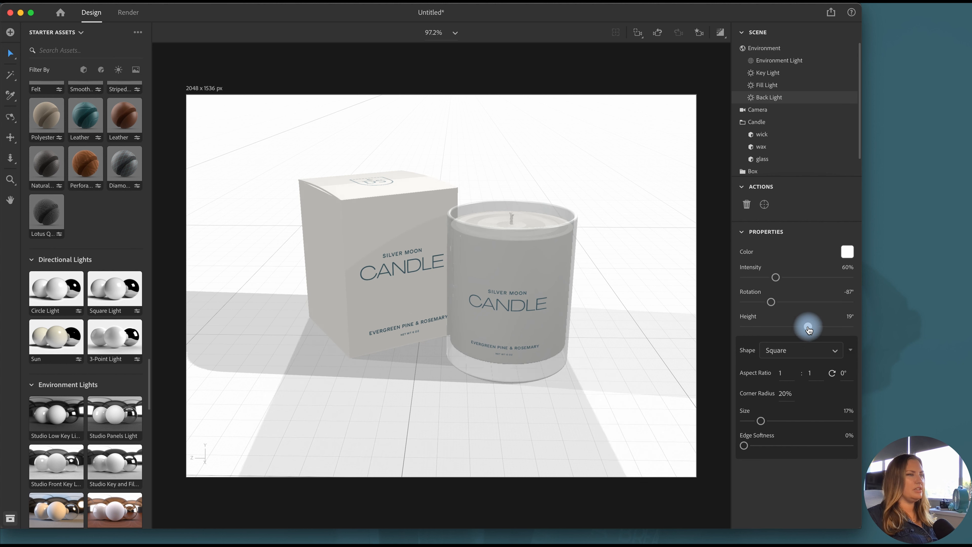
Set the Fill Light to 52° rotation and 15° height, and the Key Light's rotation to 45°
click(786, 88)
drag(794, 300, 805, 329)
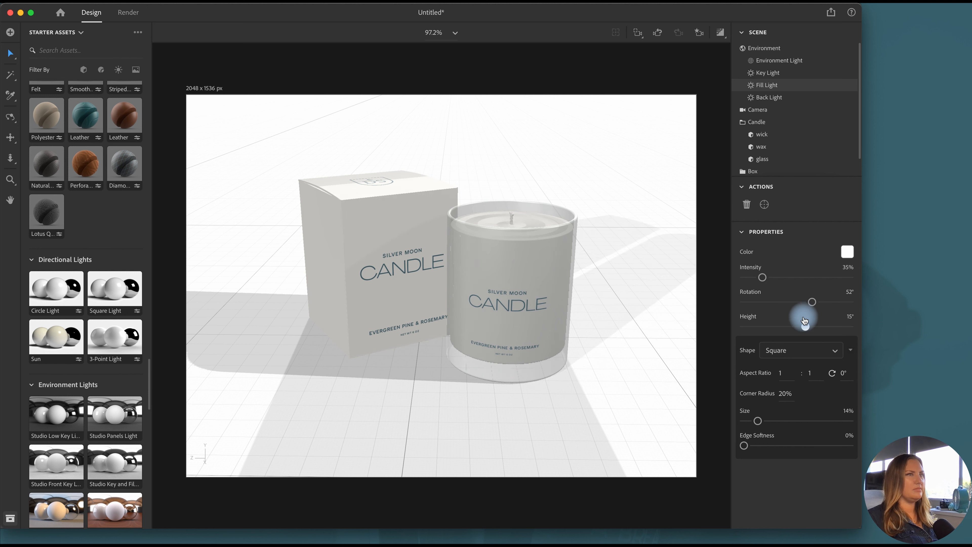
click(769, 72)
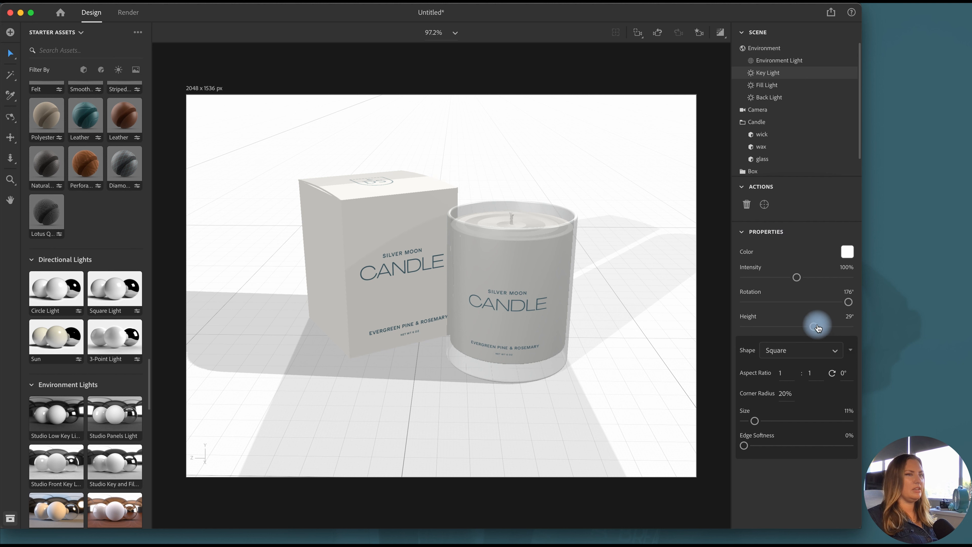
drag(848, 303, 810, 308)
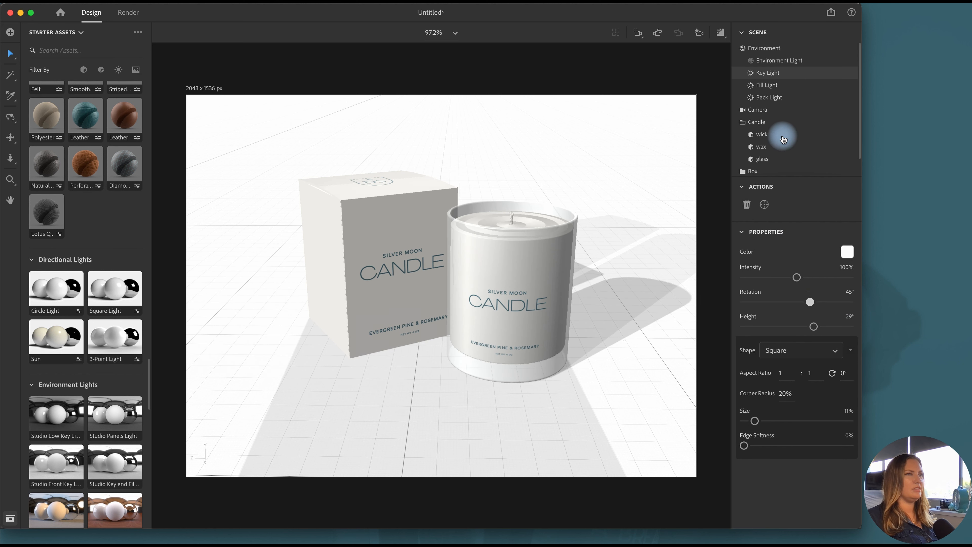
Set the Fill Light's rotation to 86° and check the lighting in the render preview
click(781, 85)
mouse_move(812, 306)
mouse_down()
mouse_move(804, 304)
mouse_move(822, 305)
mouse_up()
click(720, 35)
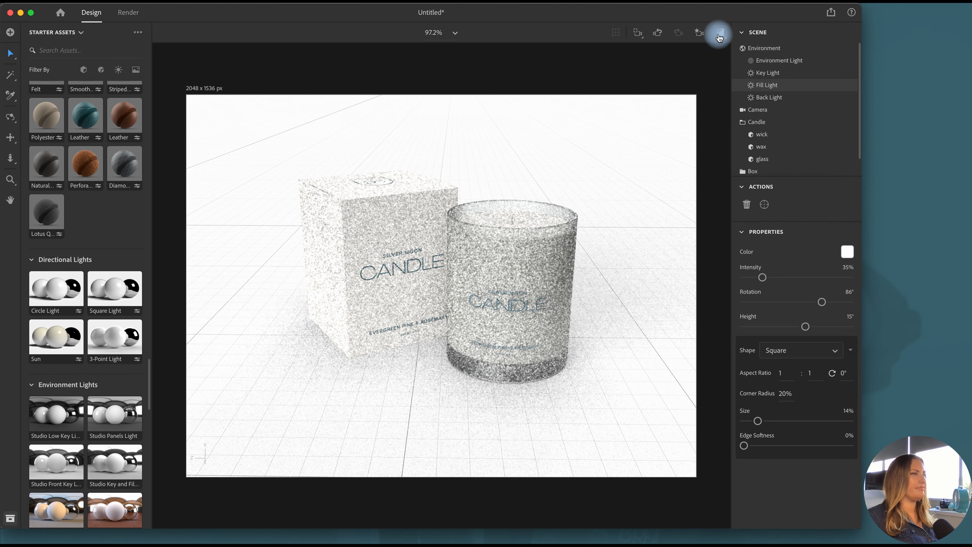
Reduce the ground plane's shadow opacity to 50% and set the environment background to the saved off-white swatch
click(780, 49)
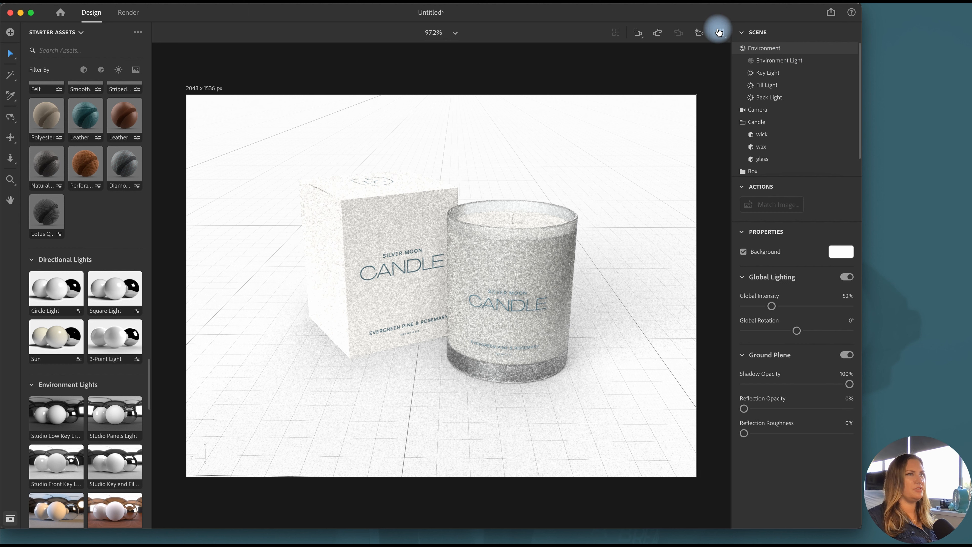
click(791, 384)
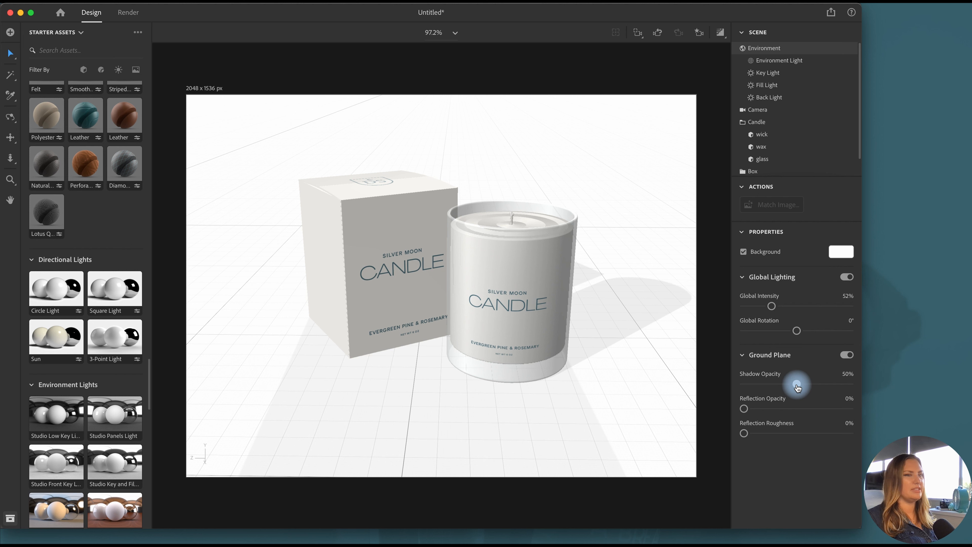
click(841, 253)
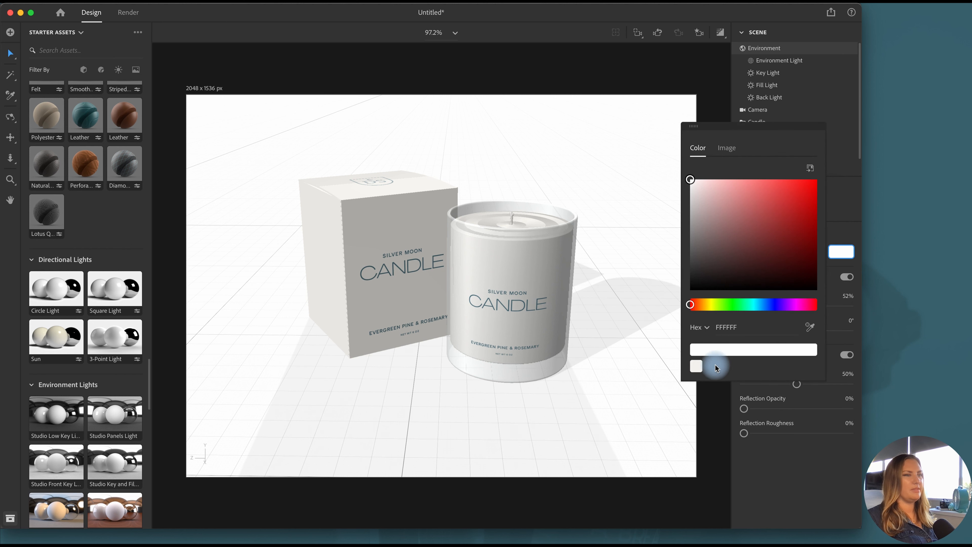
click(696, 365)
click(839, 251)
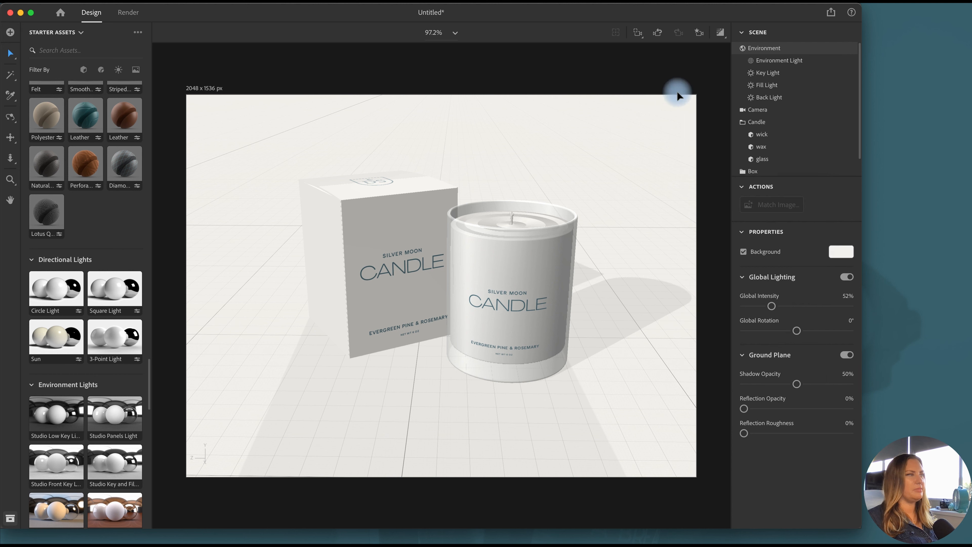
Check the box against the off-white background in the render preview
click(721, 33)
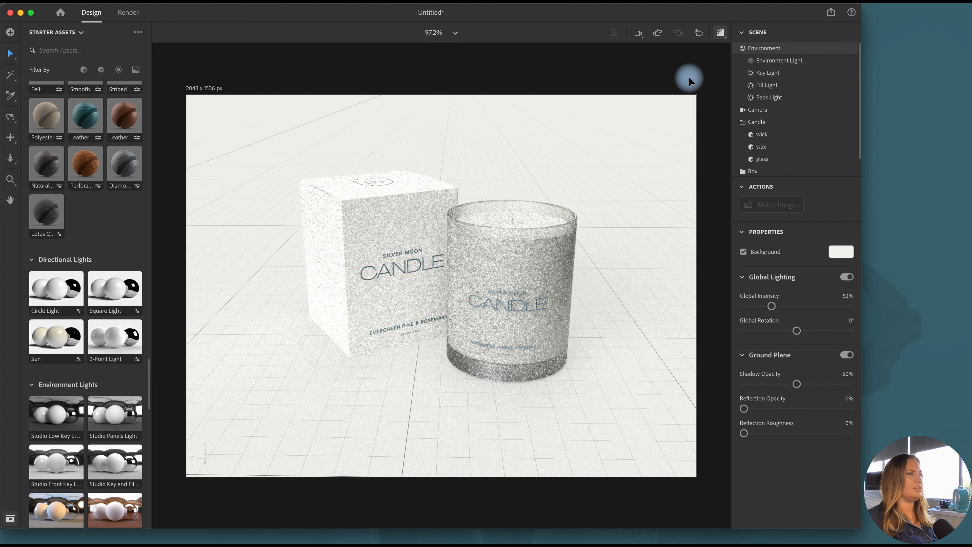
click(321, 273)
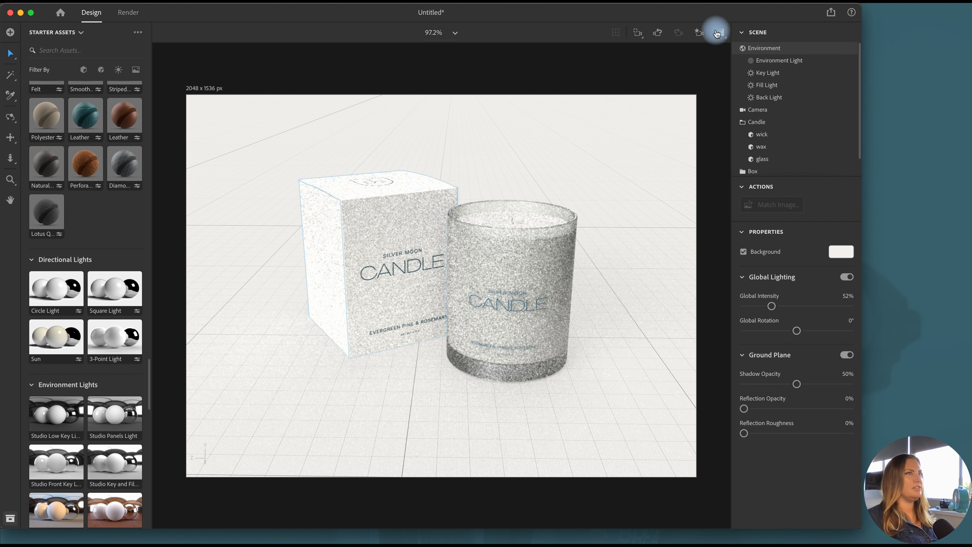
click(717, 34)
Lower the Key Light's intensity to 73% and check the candle in the render preview
click(777, 75)
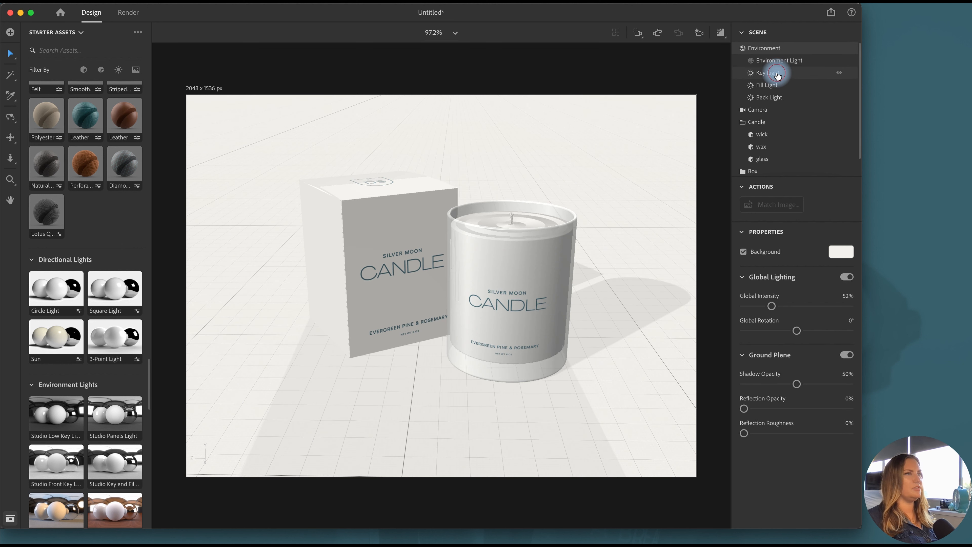
click(779, 86)
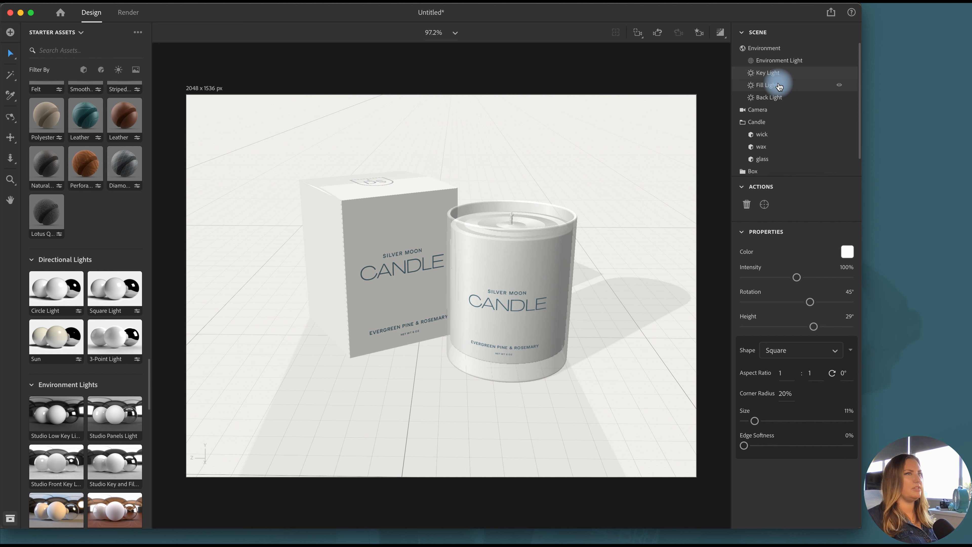
drag(787, 278, 782, 277)
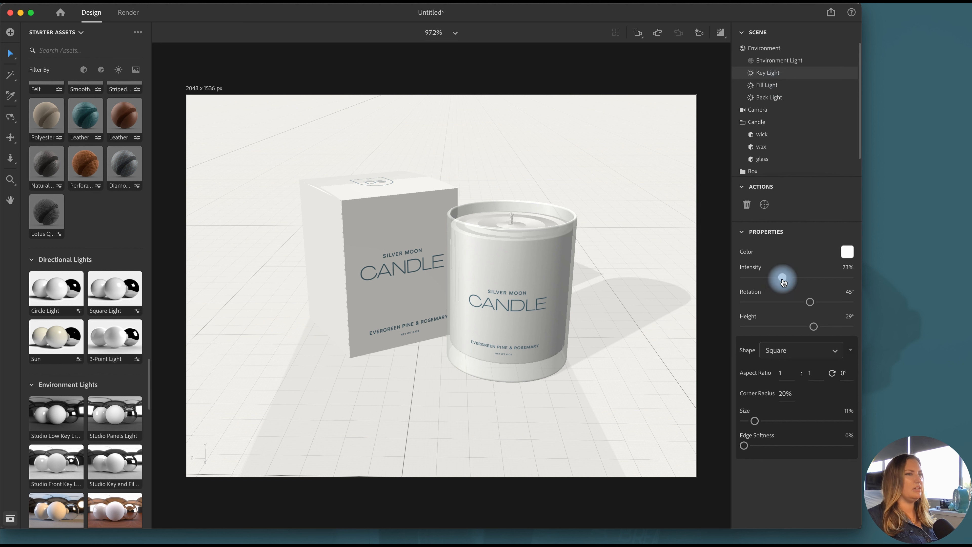
click(719, 33)
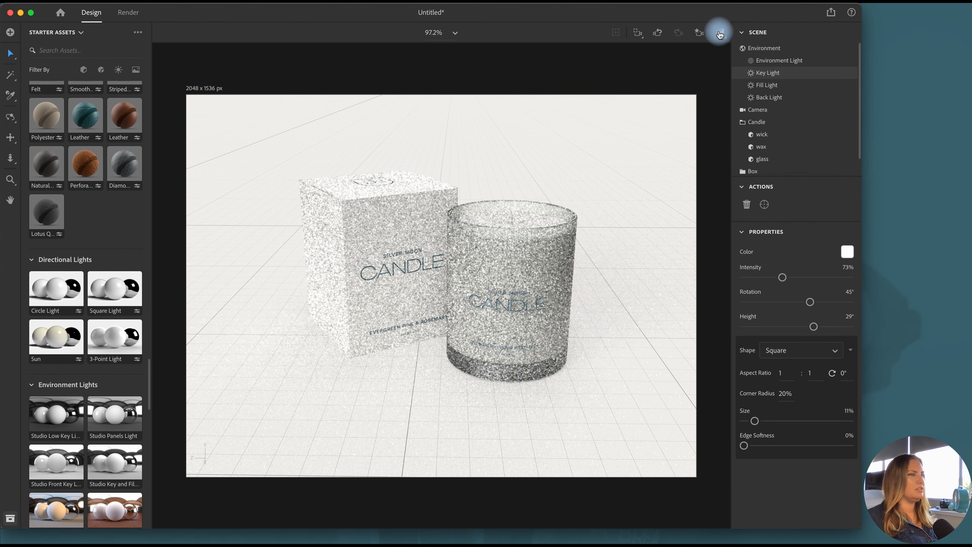
click(505, 369)
click(718, 36)
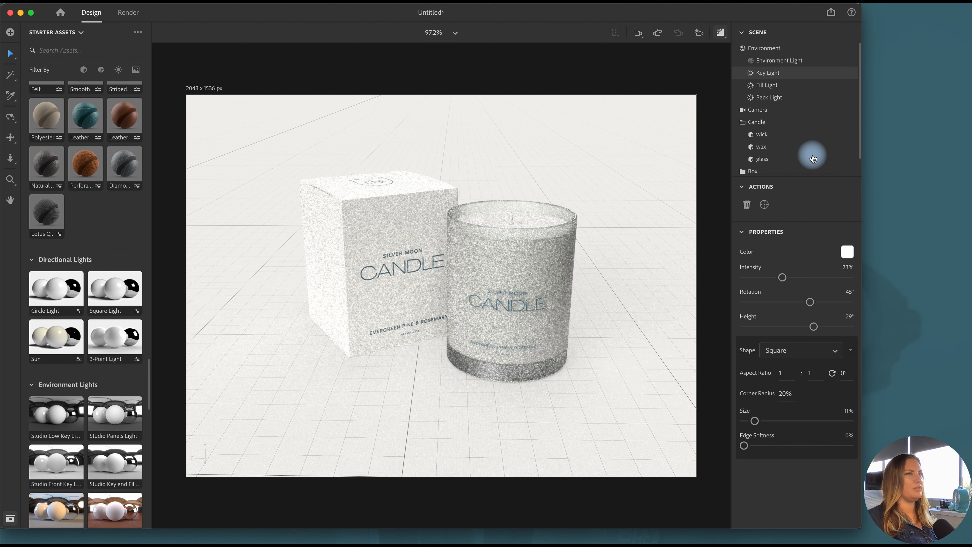
Try an index of refraction of 1.47 on the candle's Glass material and check it in the render preview
double_click(849, 160)
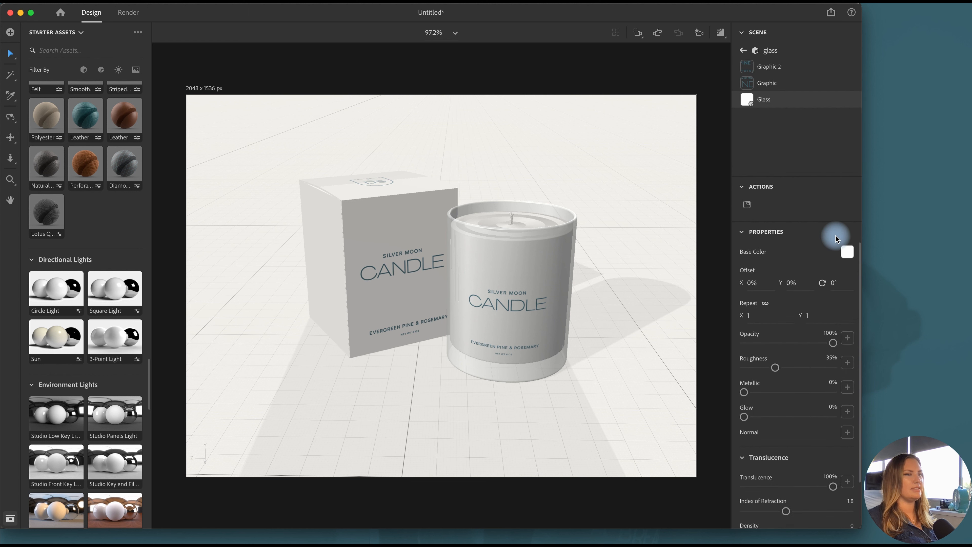
scroll(798, 387, down, 2)
scroll(798, 387, down, 1)
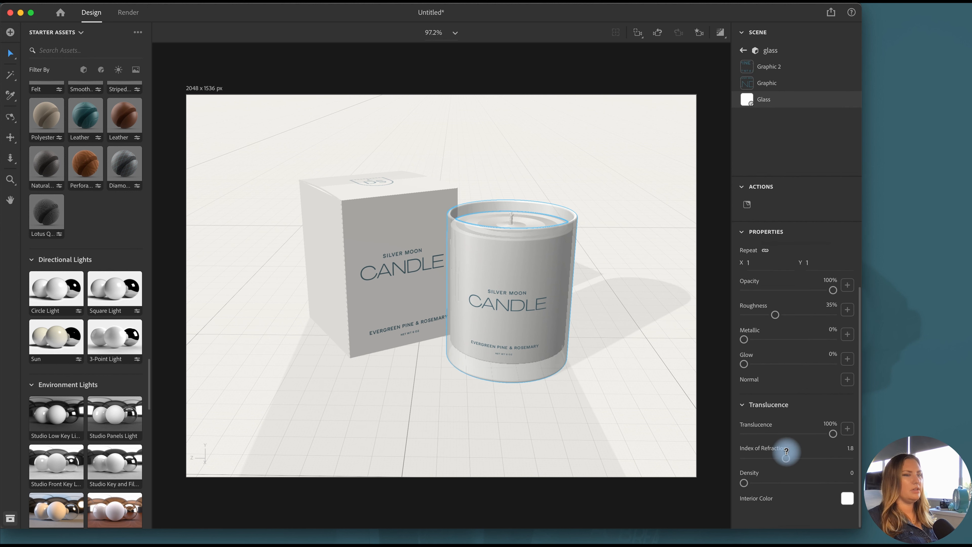
drag(786, 458, 770, 465)
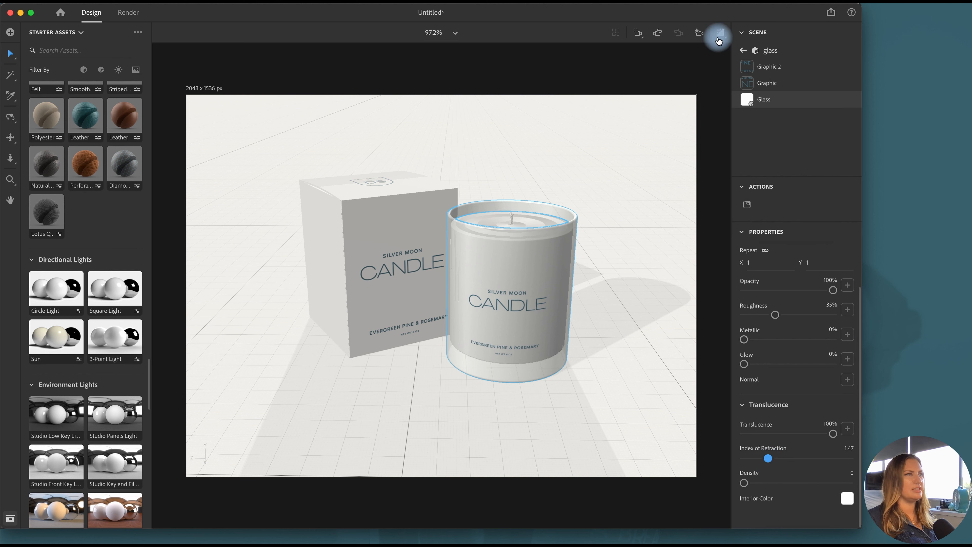
click(719, 34)
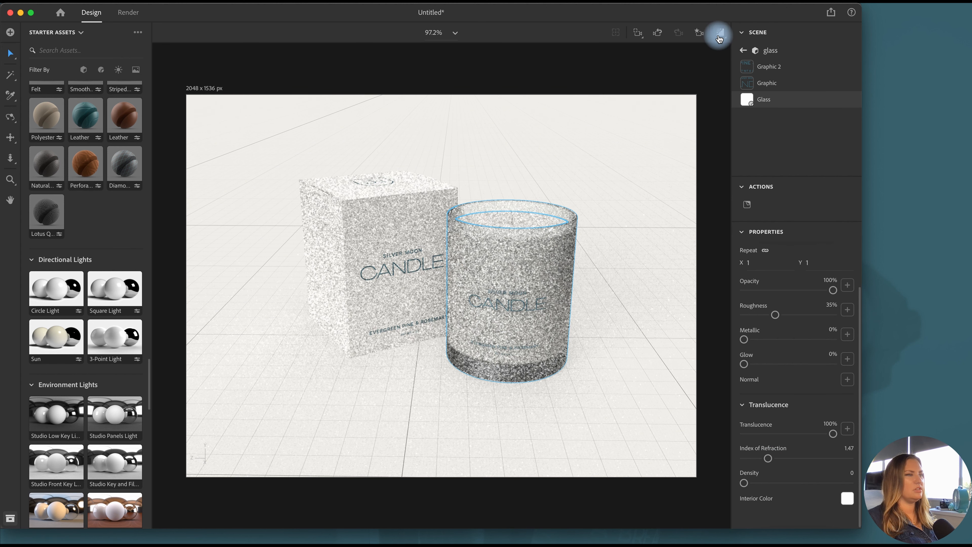
click(719, 36)
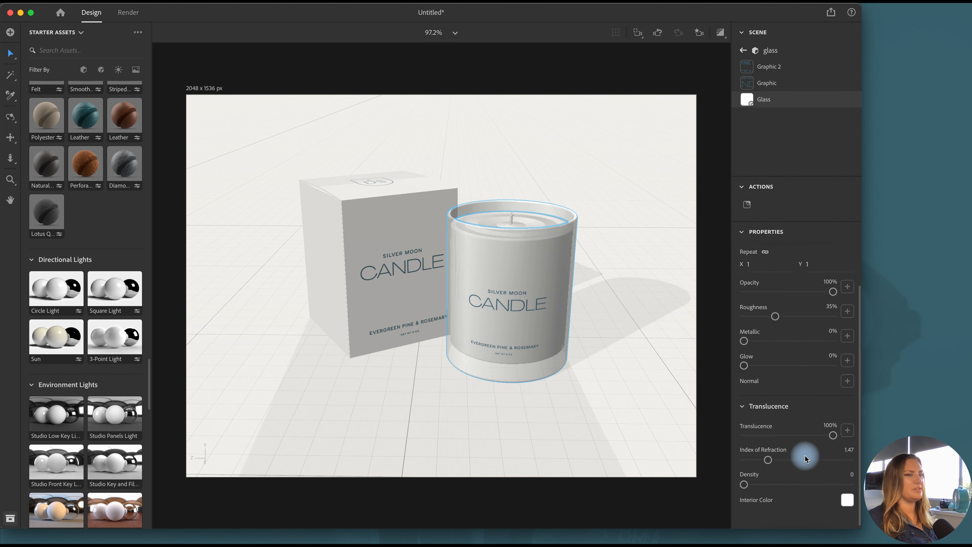
Set the candle Glass material's index of refraction to 2.03 and its roughness to 50%
scroll(805, 455, up, 1)
click(794, 471)
scroll(794, 471, down, 1)
drag(795, 471, 800, 470)
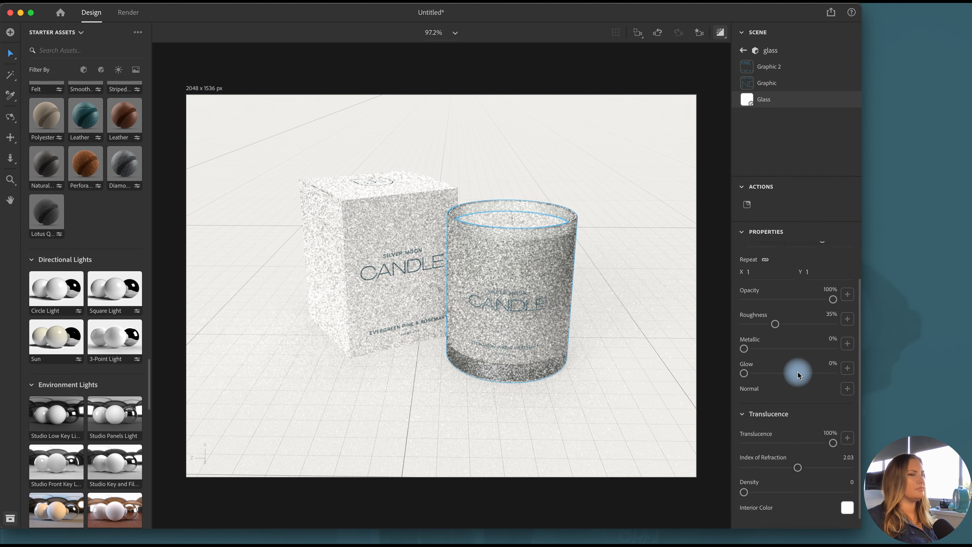
drag(795, 323, 791, 327)
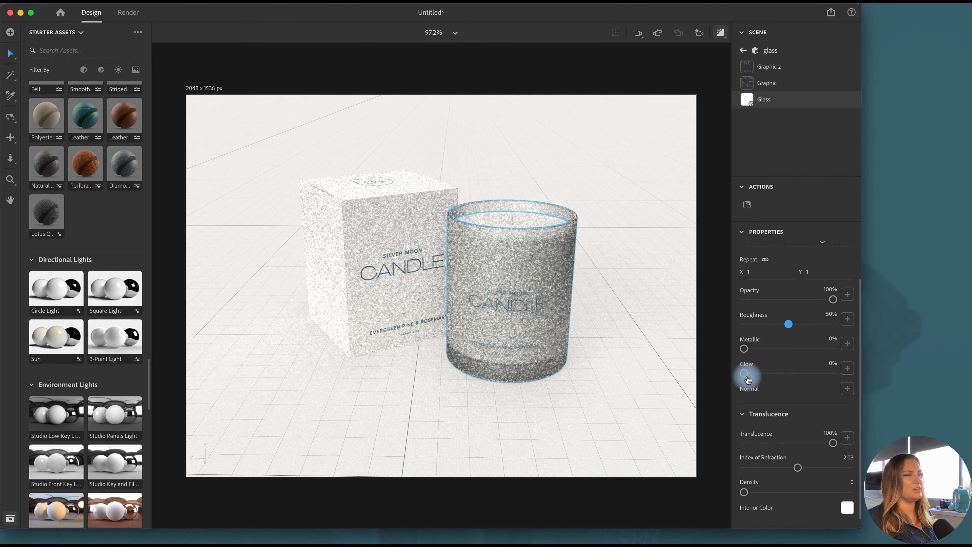
Set the candle Glass material's glow to 1%, translucence to 96% and index of refraction to 2.4, checking it in the render preview
drag(747, 378, 747, 378)
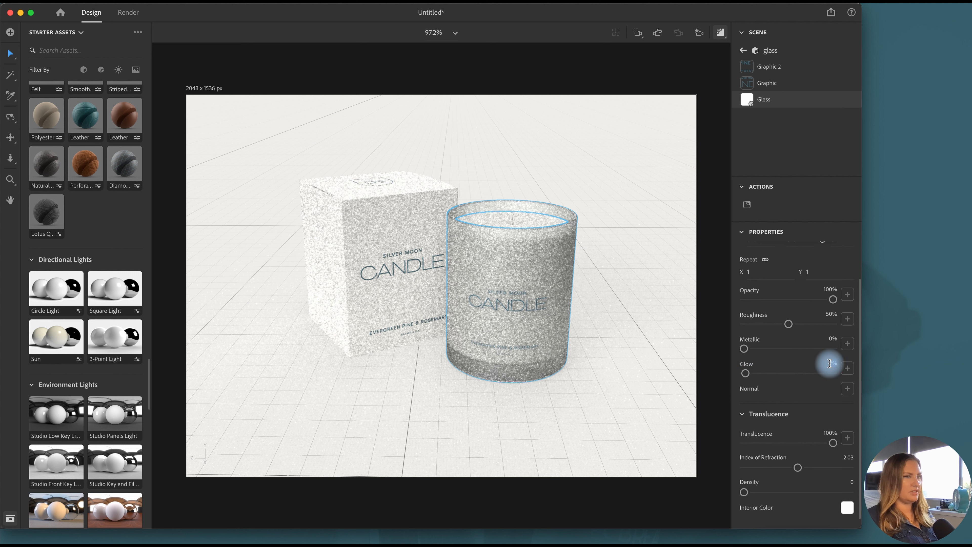
drag(830, 367, 751, 405)
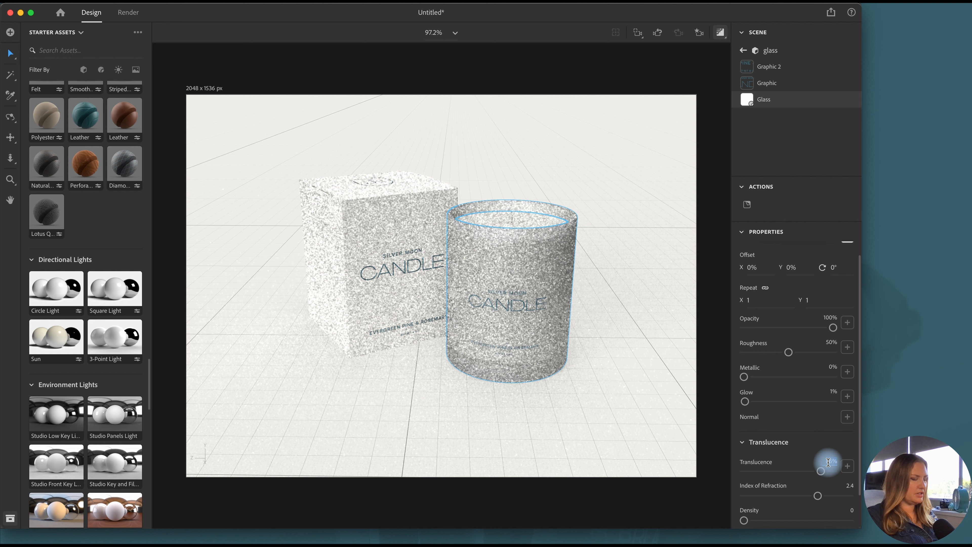
text(96)
key(Return)
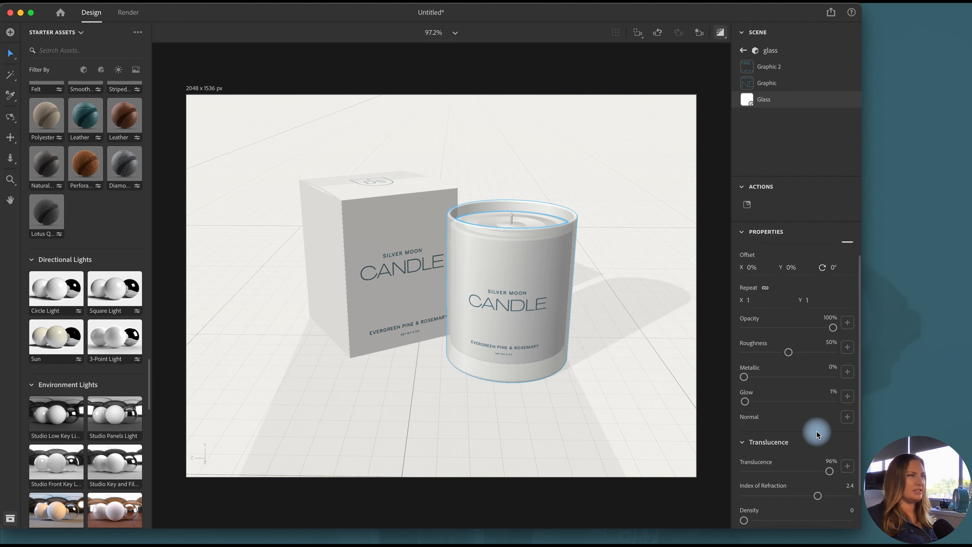
click(701, 33)
click(721, 34)
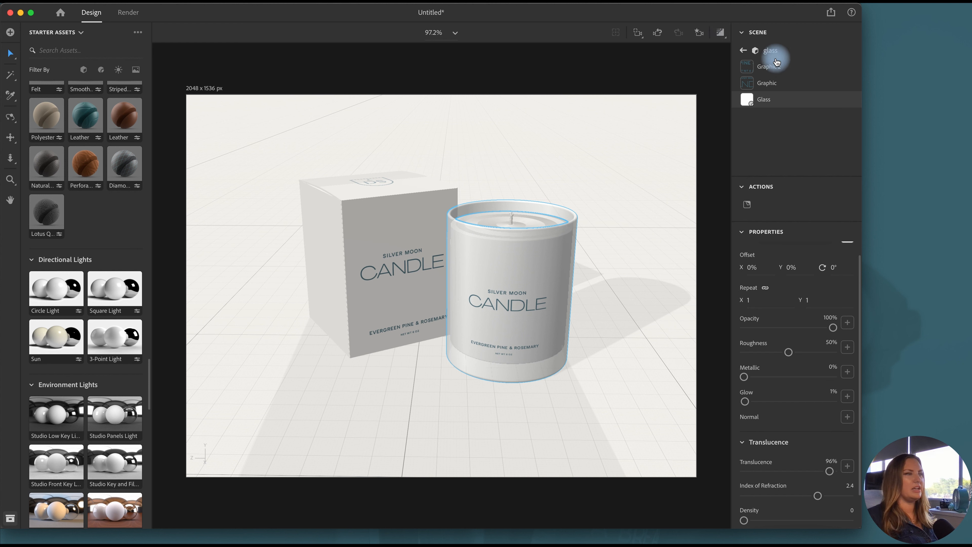
Raise the Fill Light's intensity to 78% and set its rotation to 100°, checking the scene in the render preview
click(744, 51)
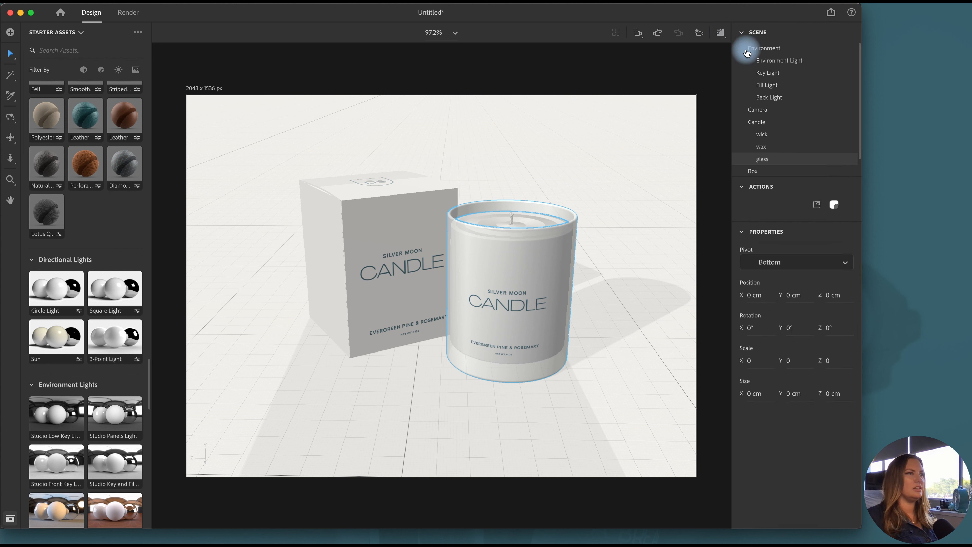
click(779, 88)
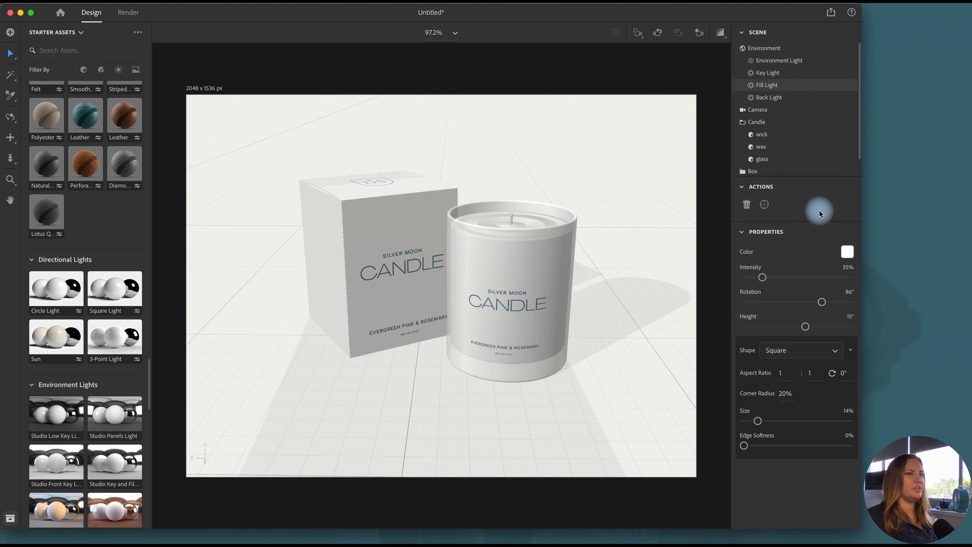
click(786, 277)
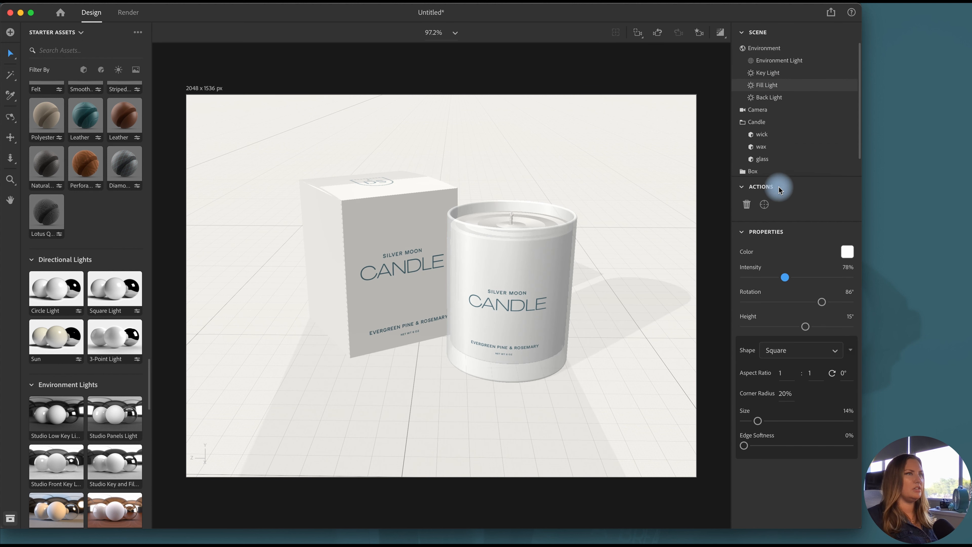
click(719, 33)
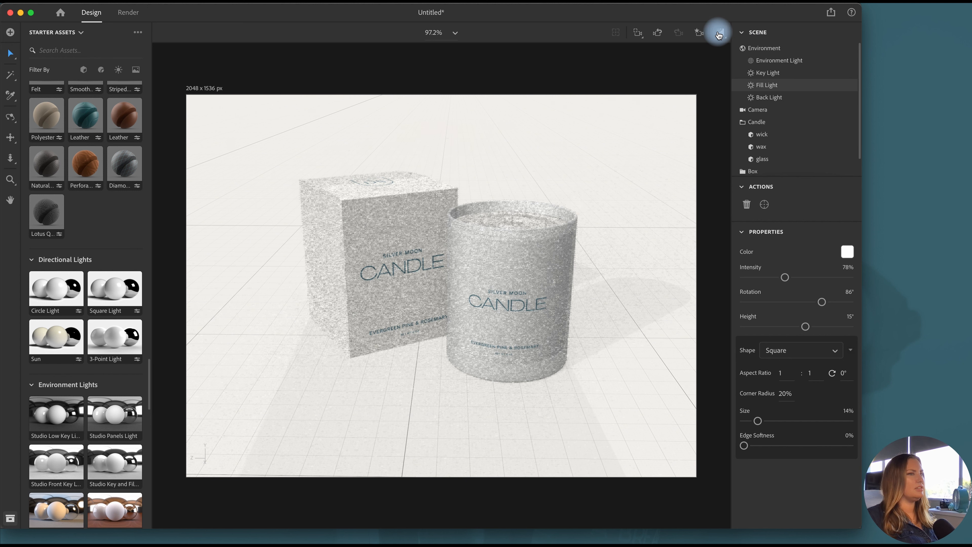
click(826, 302)
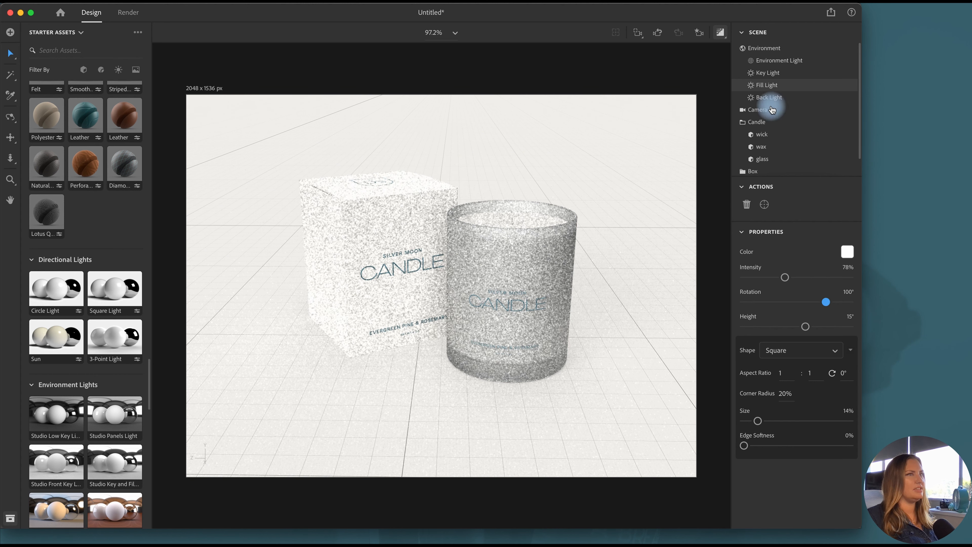
Set the Environment Light's intensity to 73% and the environment's global intensity to 50%, then leave the render preview
click(779, 60)
drag(798, 281, 783, 283)
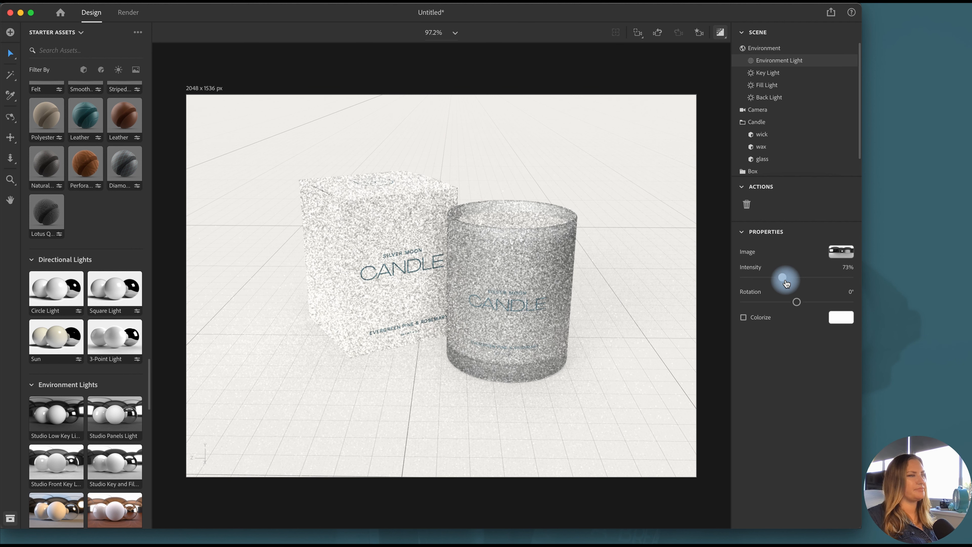
click(750, 50)
drag(771, 306, 770, 307)
click(721, 32)
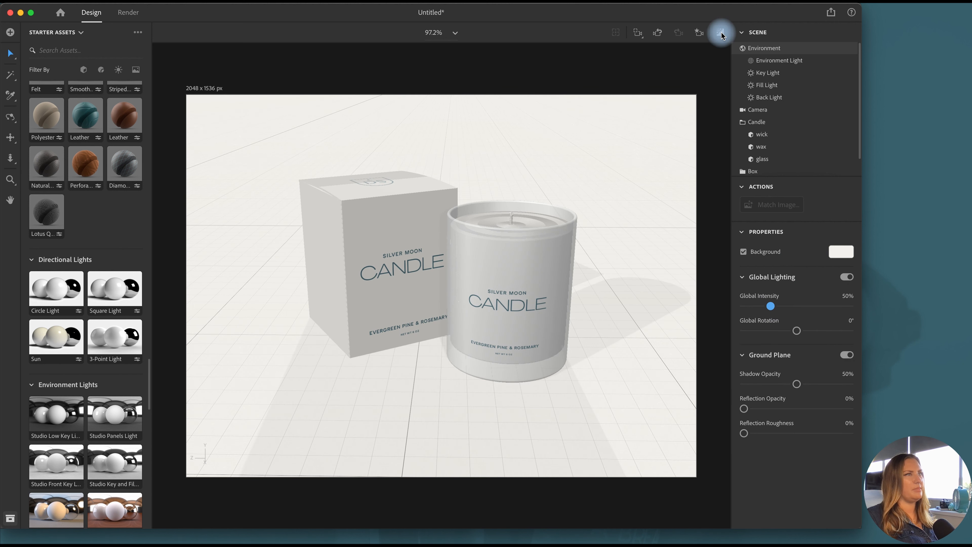
Set up the final render to use only the Front view instead of the Current View
click(129, 13)
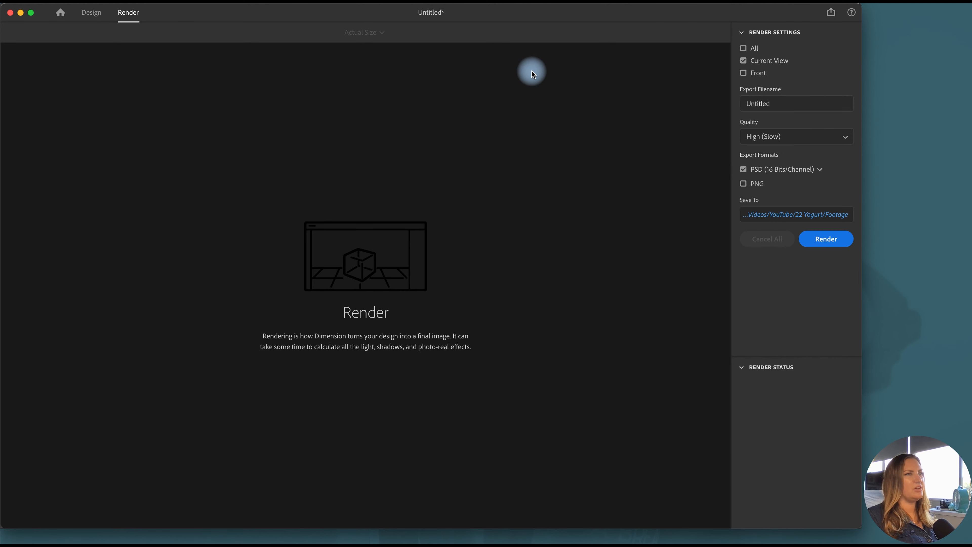
click(743, 73)
click(756, 61)
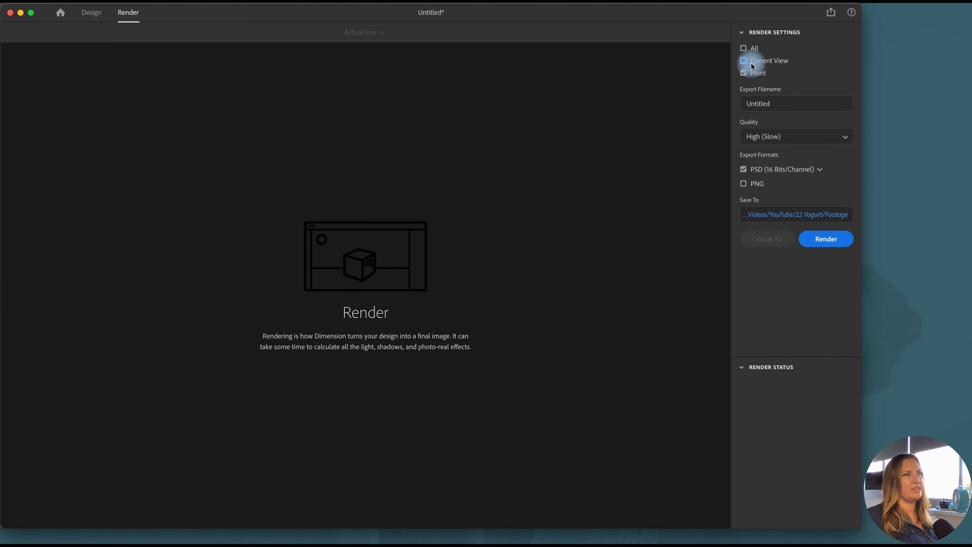